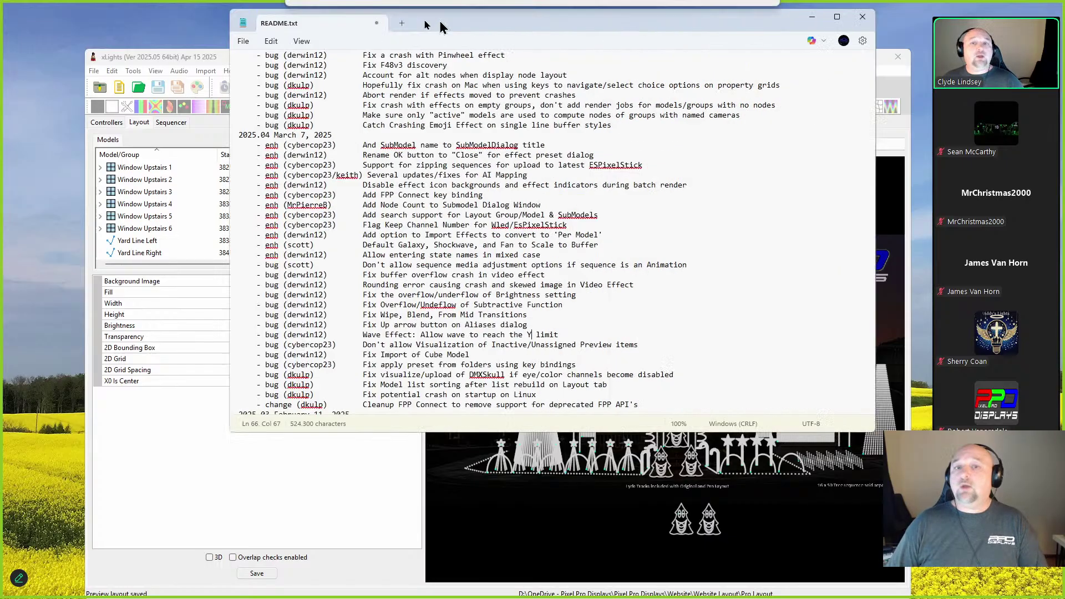
# Step: Examine the release notes in README.txt from 2025.05 back to early 2025, returning to the 2025.05 entries
pyautogui.moveTo(440, 25); pyautogui.dragTo(243, 49)
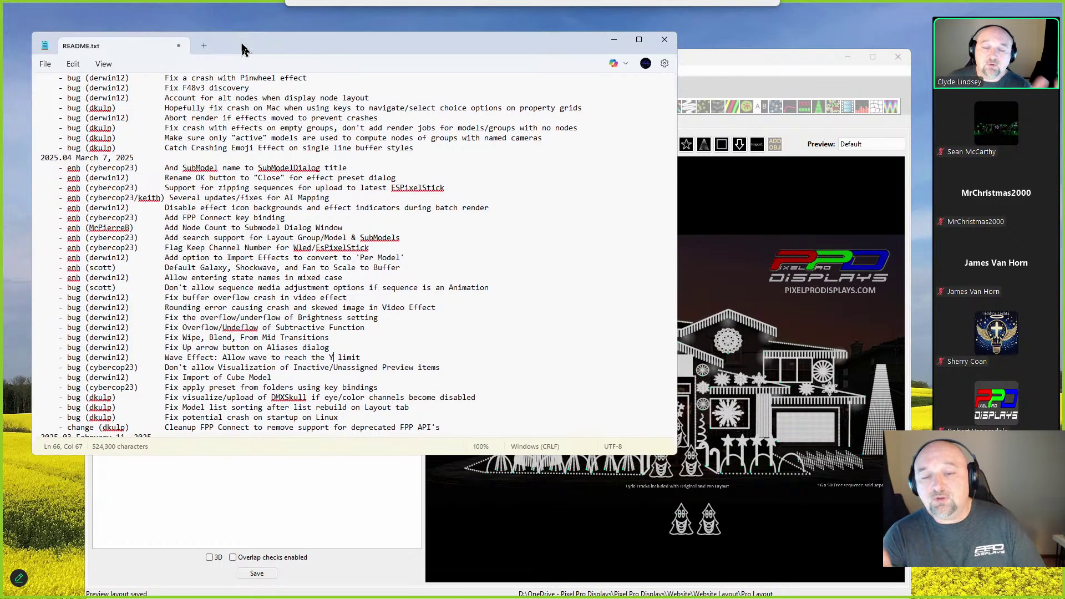
pyautogui.moveTo(997, 35); pyautogui.dragTo(1064, 50)
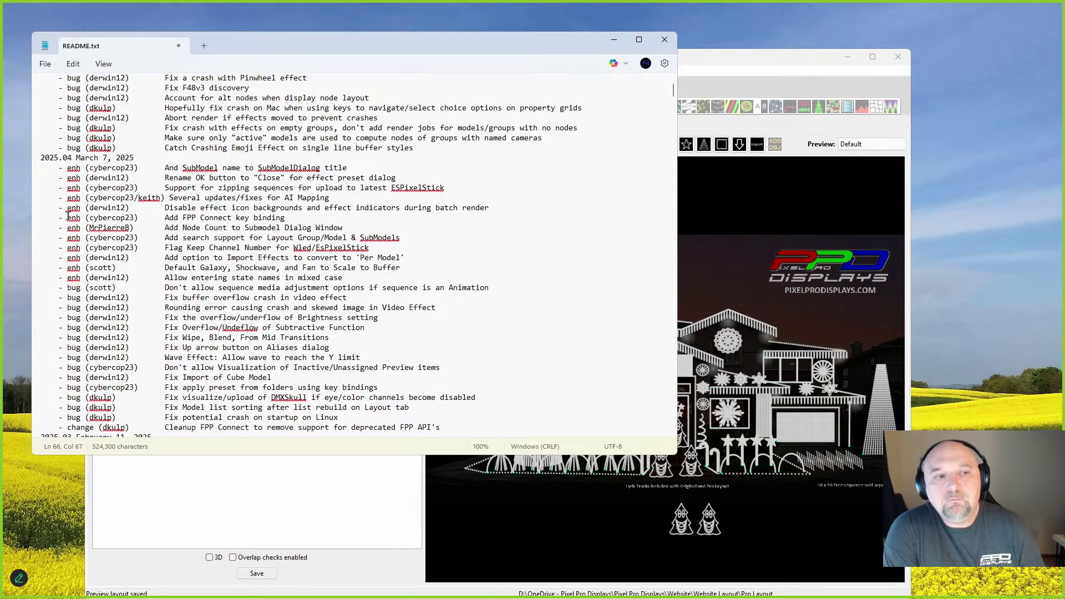
pyautogui.scroll(-6, 221, 336)
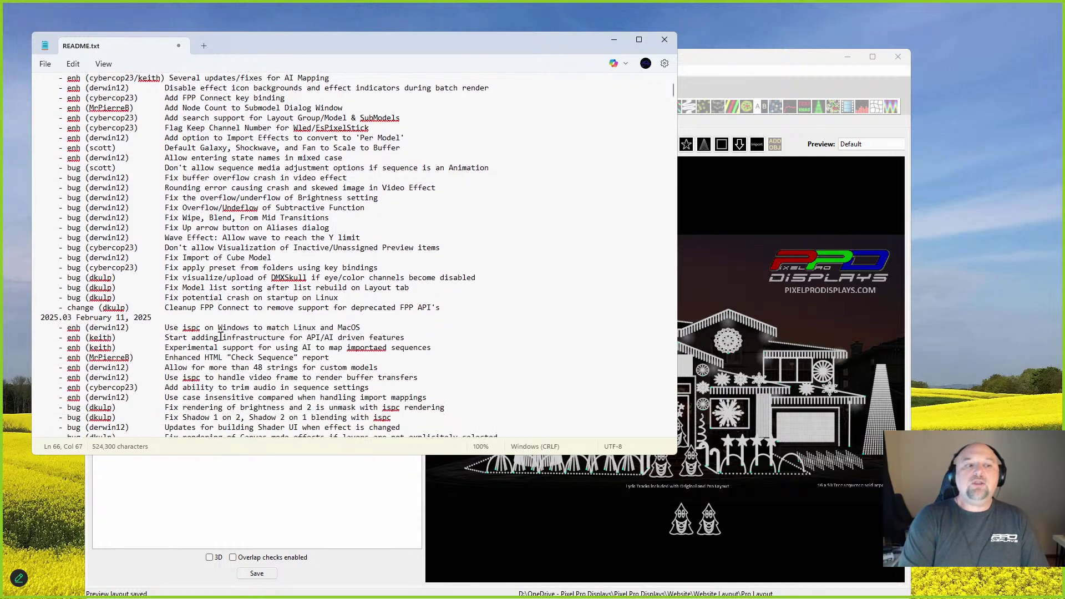
pyautogui.scroll(-4, 227, 352)
pyautogui.scroll(-20, 229, 357)
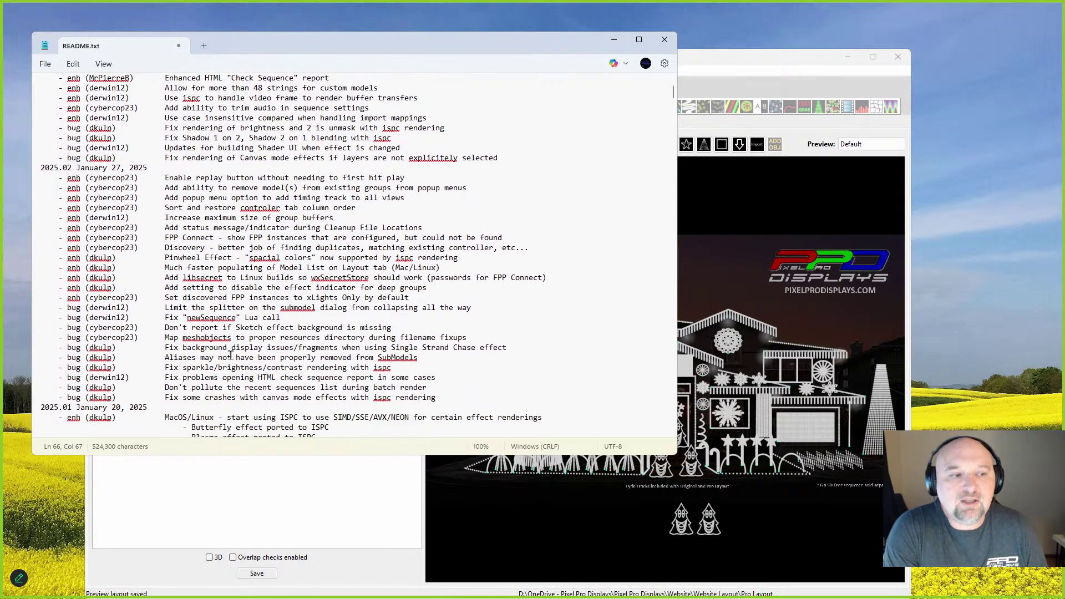
pyautogui.scroll(20, 229, 351)
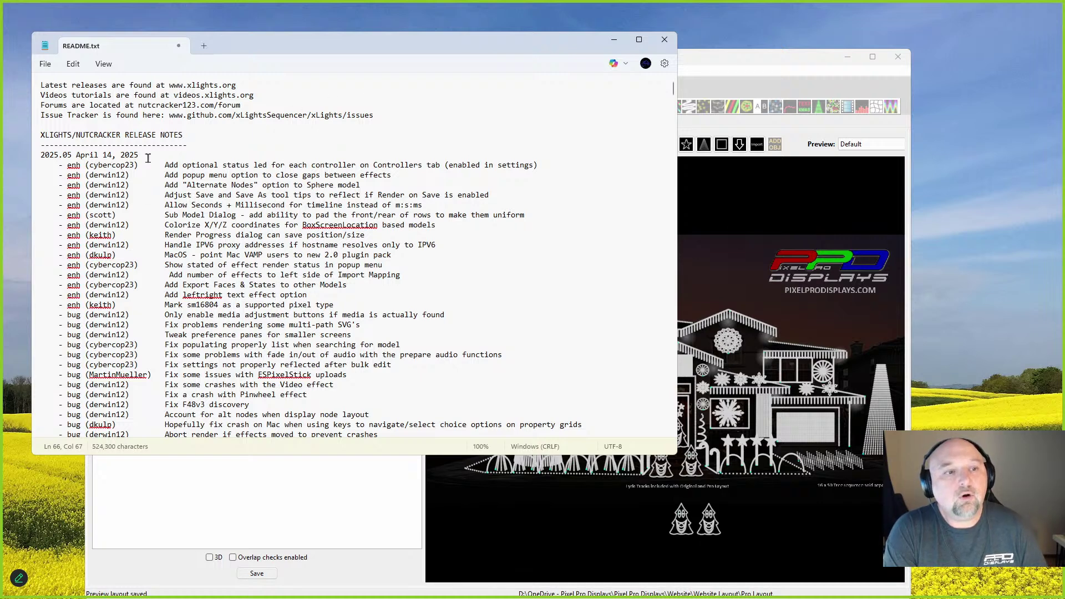
pyautogui.moveTo(164, 165); pyautogui.dragTo(515, 155)
pyautogui.click(463, 164)
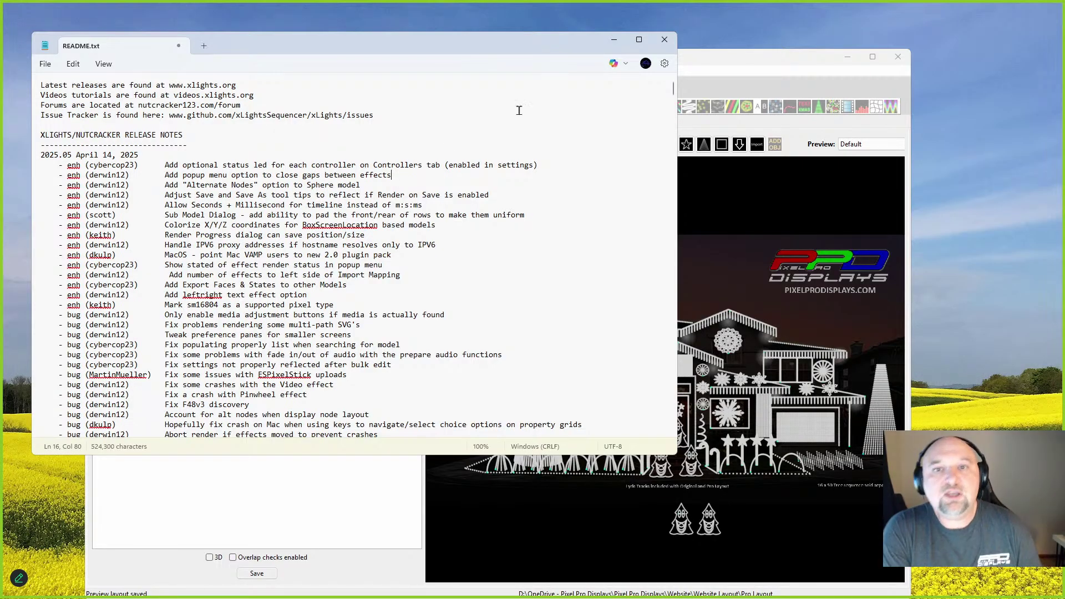
# Step: Move the README window aside, check where xLights offers its Release Notes, and return to the README file
pyautogui.moveTo(507, 47); pyautogui.dragTo(858, 99)
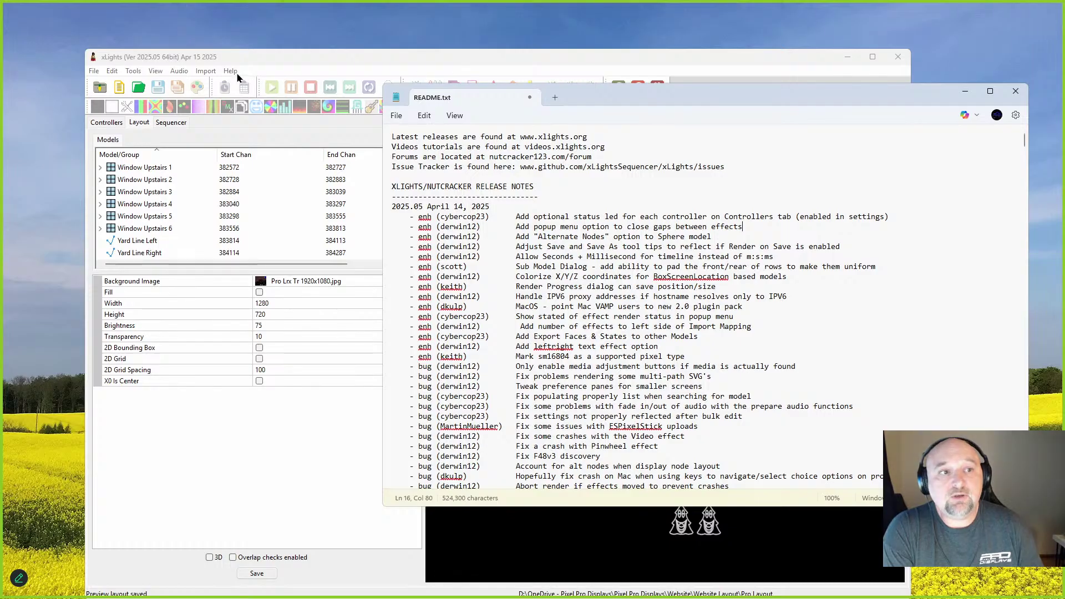
pyautogui.moveTo(641, 102); pyautogui.dragTo(683, 33)
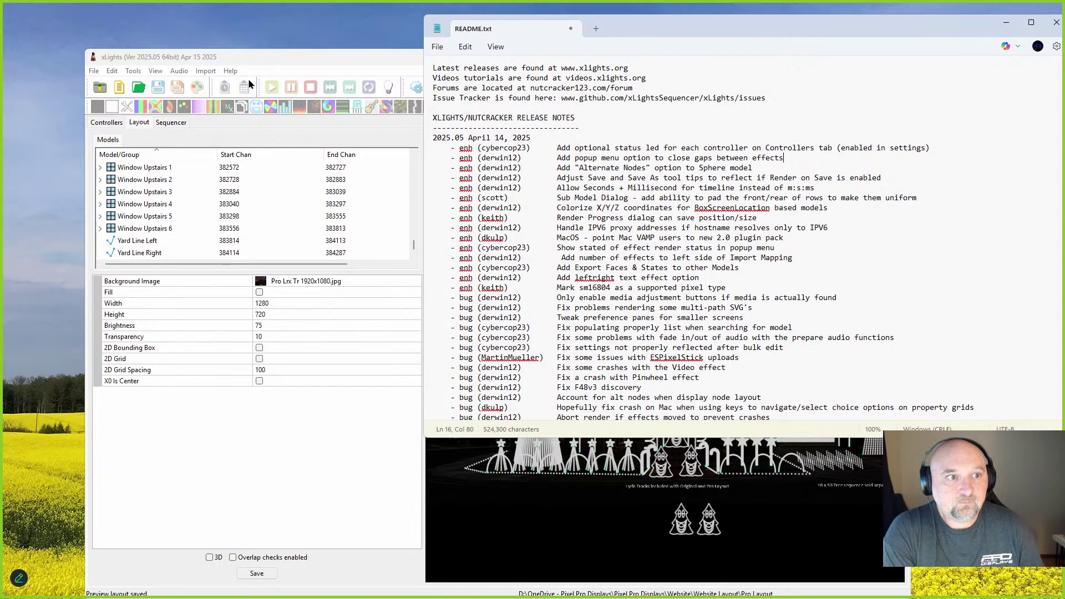
pyautogui.click(230, 71)
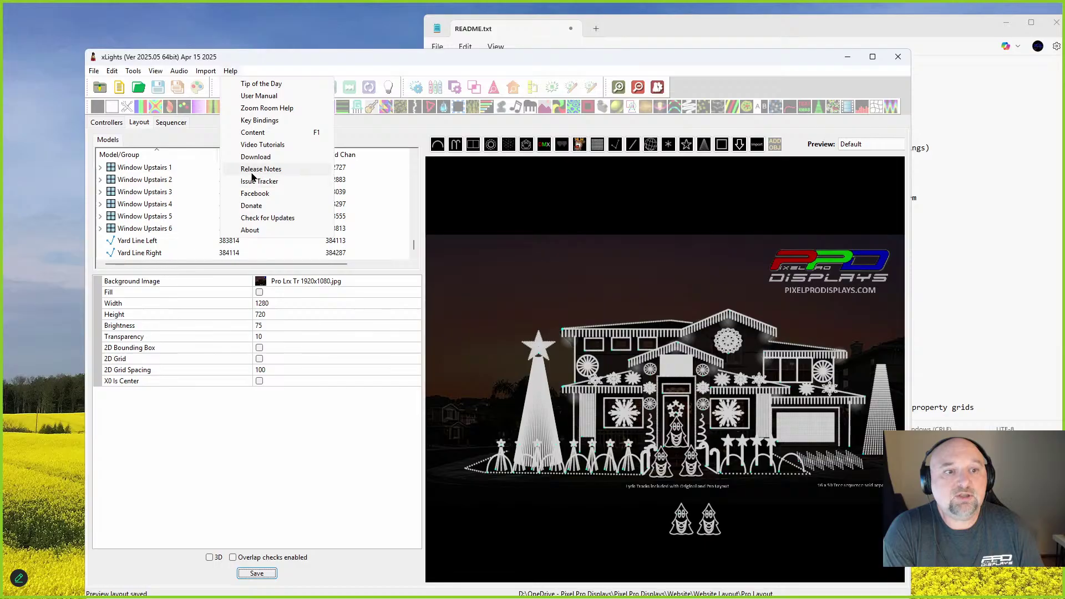
pyautogui.click(643, 27)
pyautogui.moveTo(572, 34); pyautogui.dragTo(572, 35)
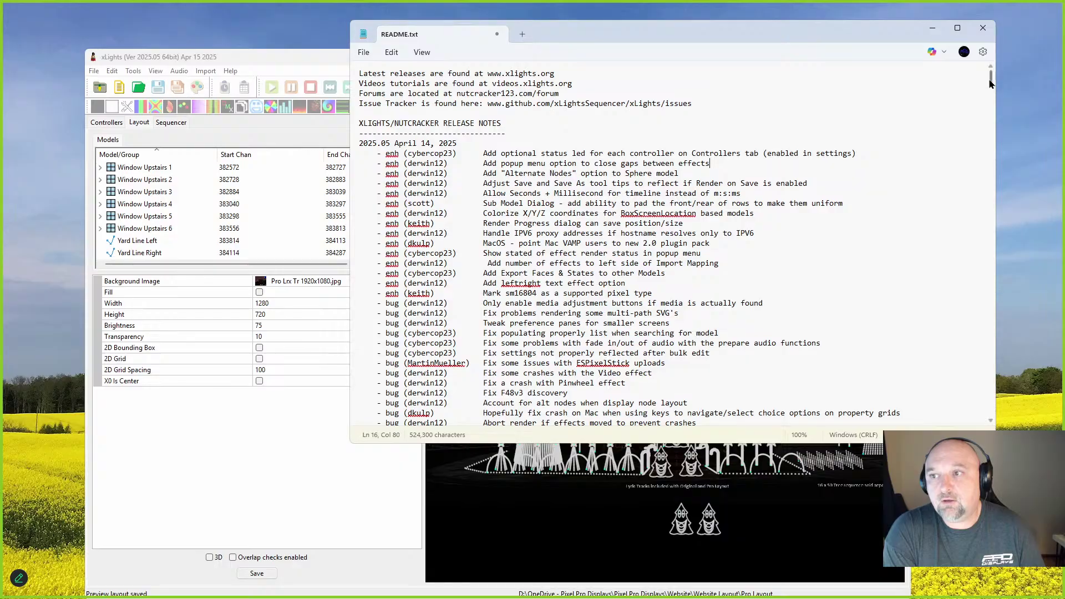
# Step: Examine the initial 3.0.0 release entry at the end of the README, then go back to the newest notes
pyautogui.moveTo(991, 83); pyautogui.dragTo(1002, 425)
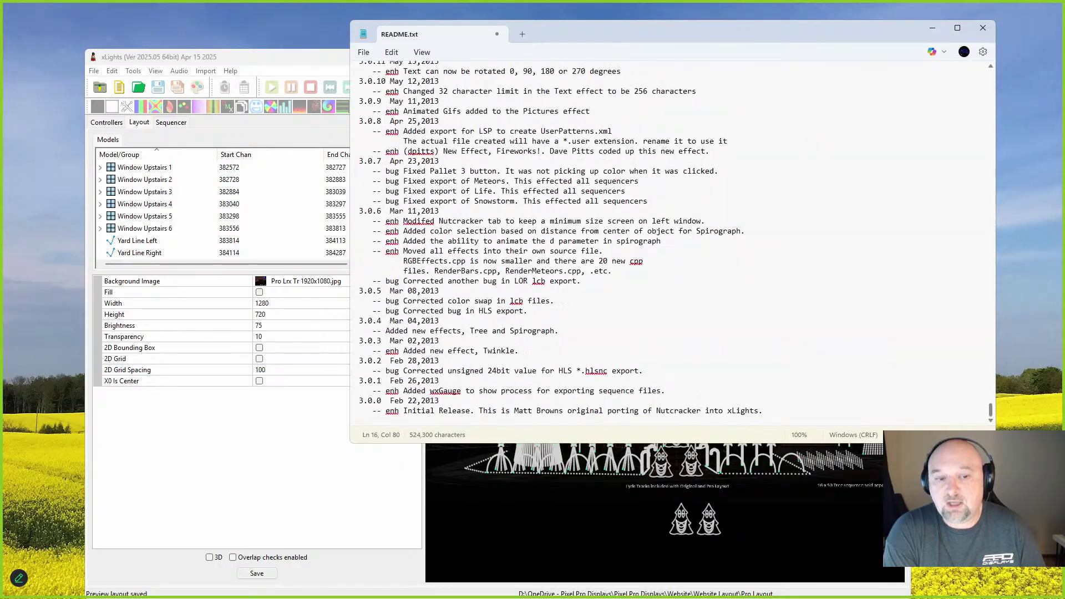
pyautogui.moveTo(439, 401); pyautogui.dragTo(347, 405)
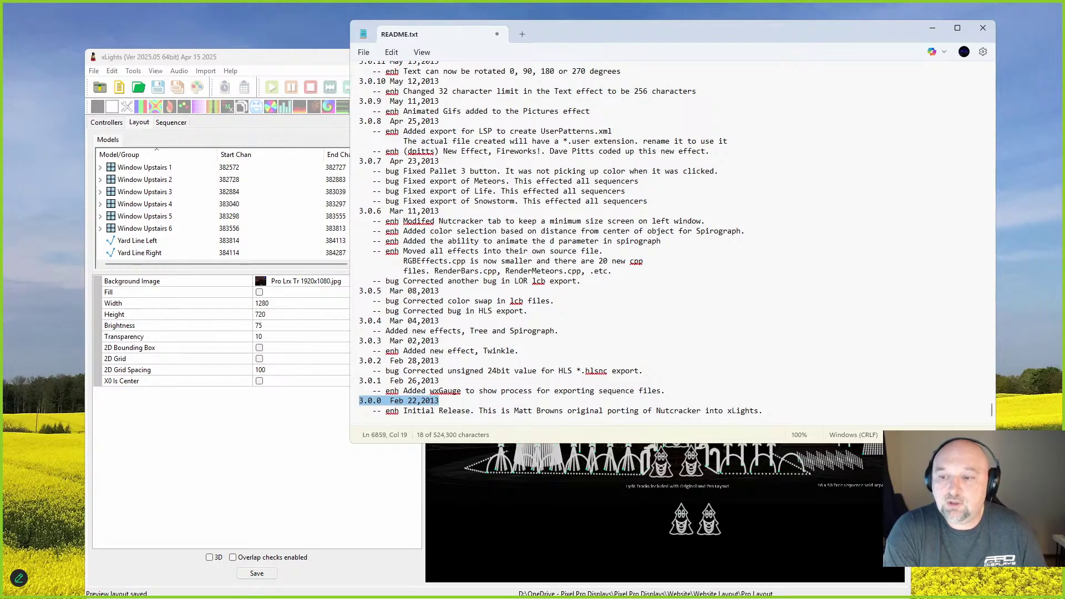
pyautogui.moveTo(991, 409); pyautogui.dragTo(1021, 66)
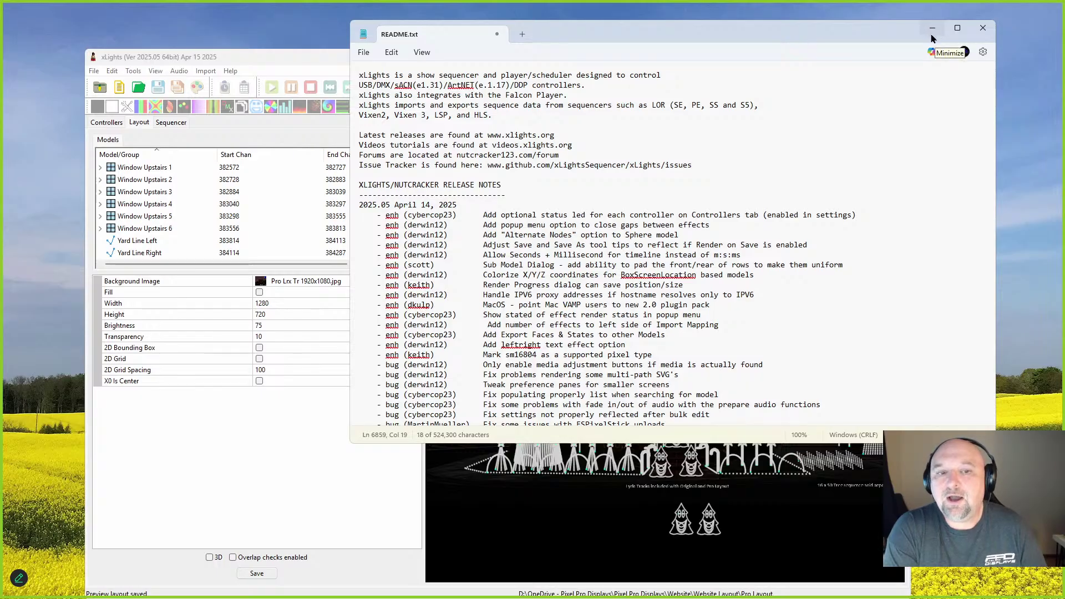
pyautogui.scroll(-9, 958, 203)
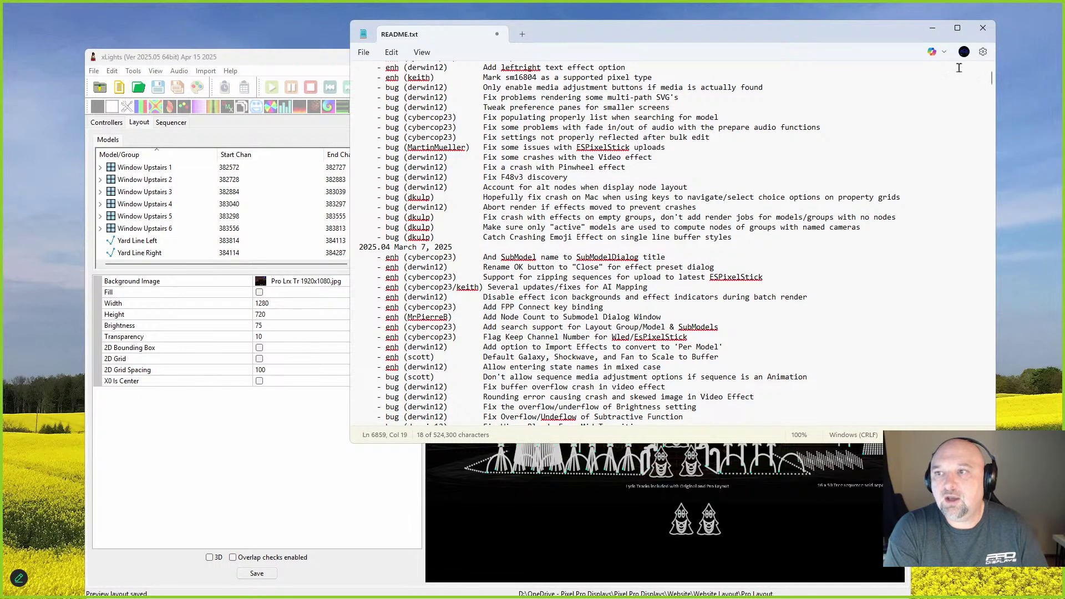
pyautogui.moveTo(992, 75)
pyautogui.mouseDown()
pyautogui.moveTo(992, 122)
pyautogui.moveTo(988, 78)
pyautogui.mouseUp()
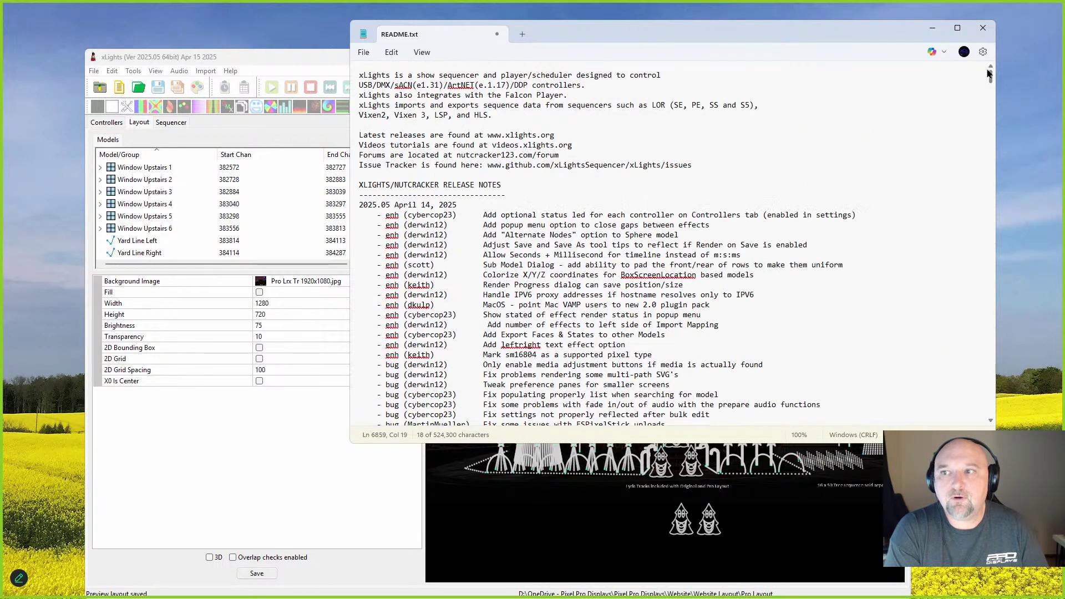
# Step: Find the 2024.20 release dated December 31, 2024 in the release notes and examine its entries
pyautogui.scroll(-20, 574, 255)
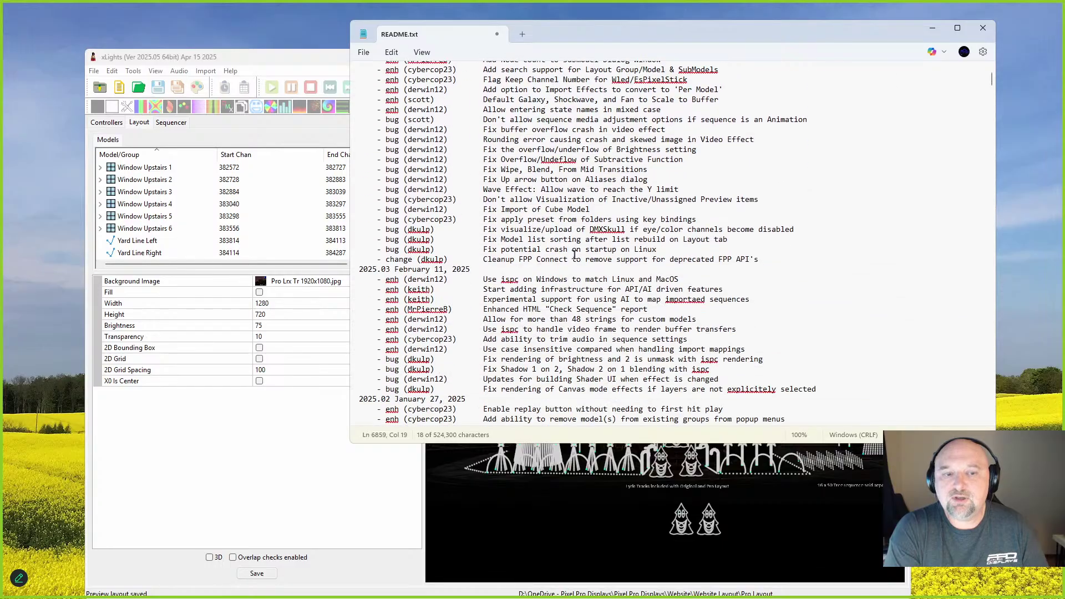
pyautogui.scroll(-20, 574, 255)
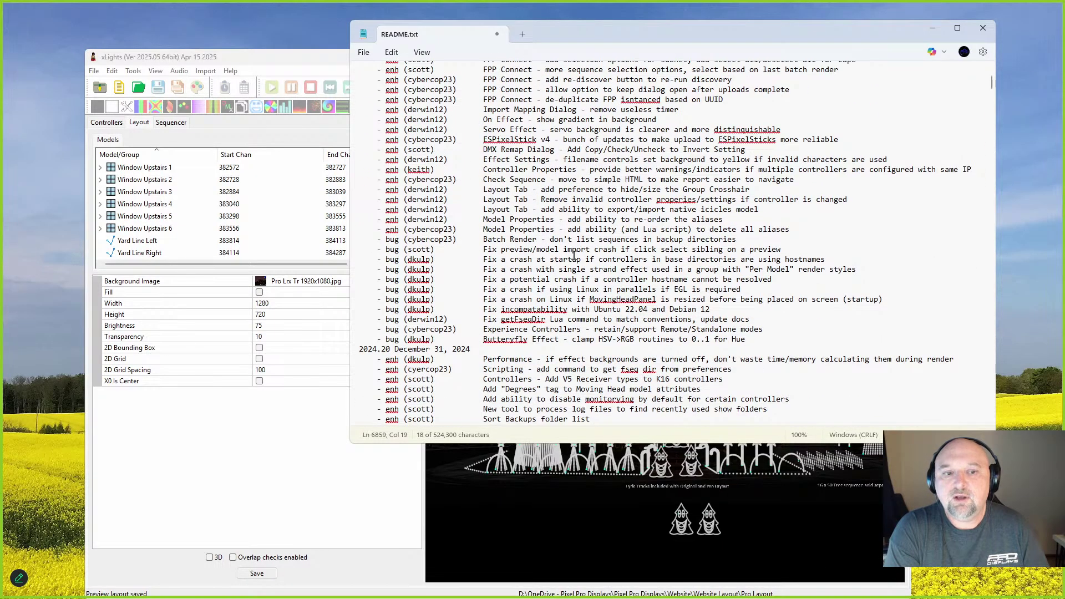
pyautogui.scroll(5, 576, 258)
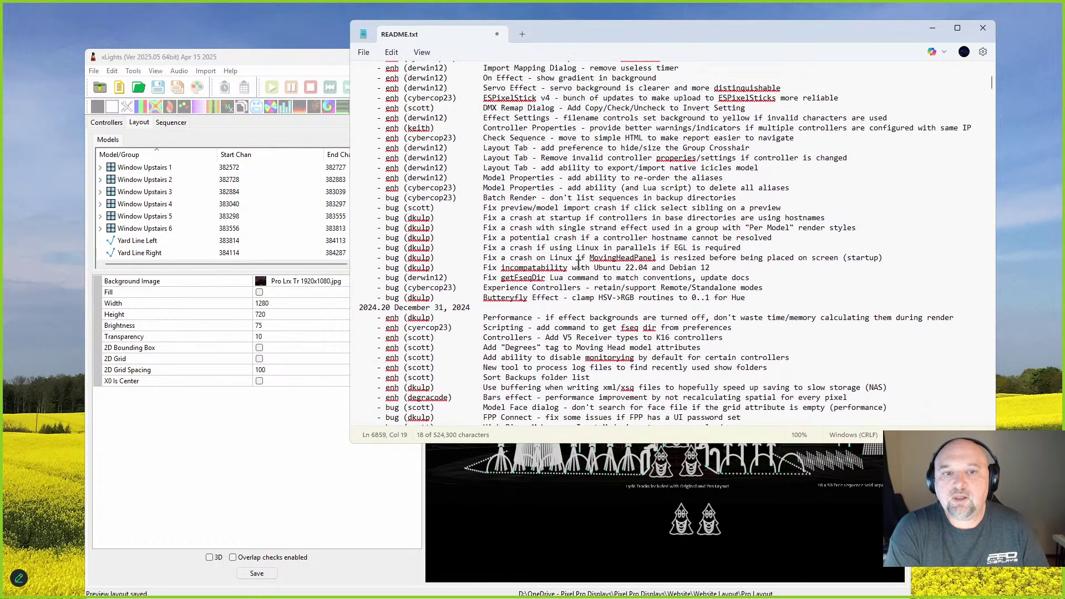
pyautogui.scroll(7, 578, 264)
pyautogui.scroll(-7, 583, 259)
pyautogui.scroll(-7, 583, 258)
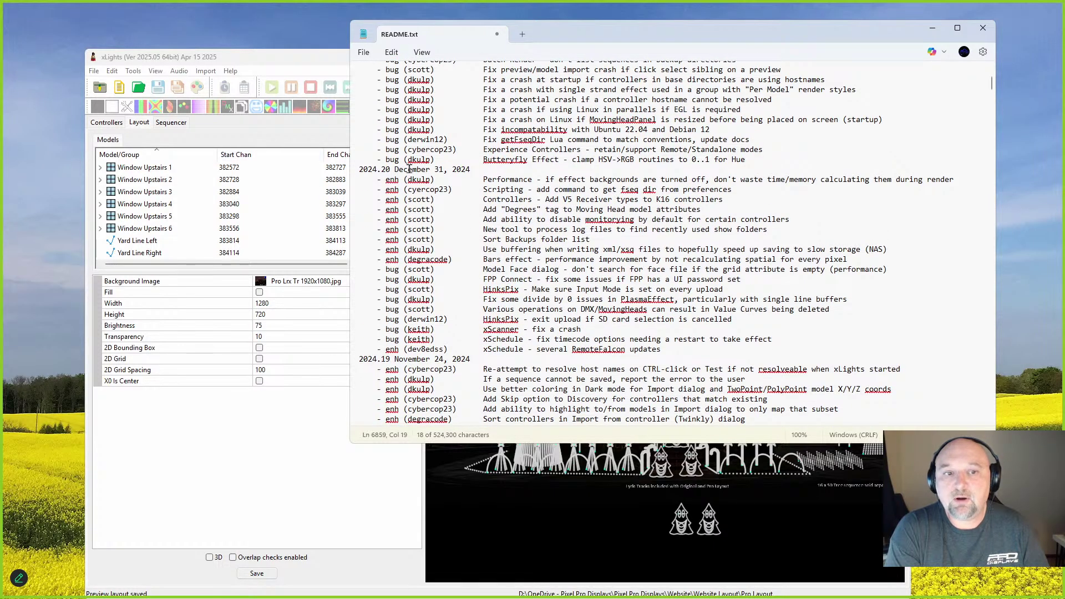
pyautogui.moveTo(367, 170); pyautogui.dragTo(475, 190)
pyautogui.click(608, 253)
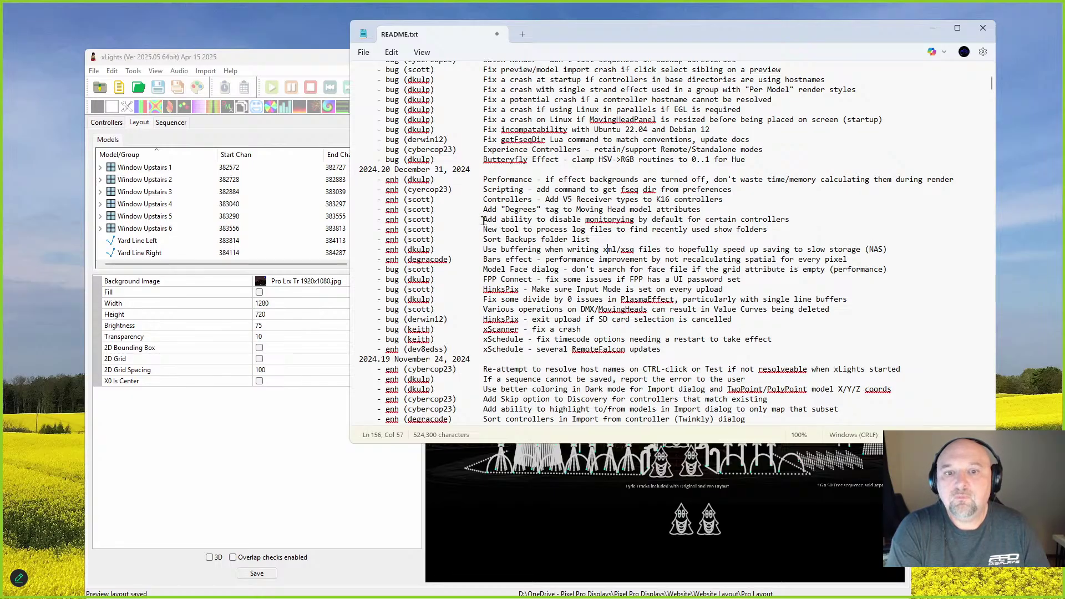
# Step: Highlight the 2024.20 entries on sorting the Backups folder list and on buffered xml/xsq saving to slow NAS storage
pyautogui.moveTo(484, 230)
pyautogui.mouseDown()
pyautogui.moveTo(647, 228)
pyautogui.moveTo(408, 240)
pyautogui.moveTo(491, 239)
pyautogui.mouseUp()
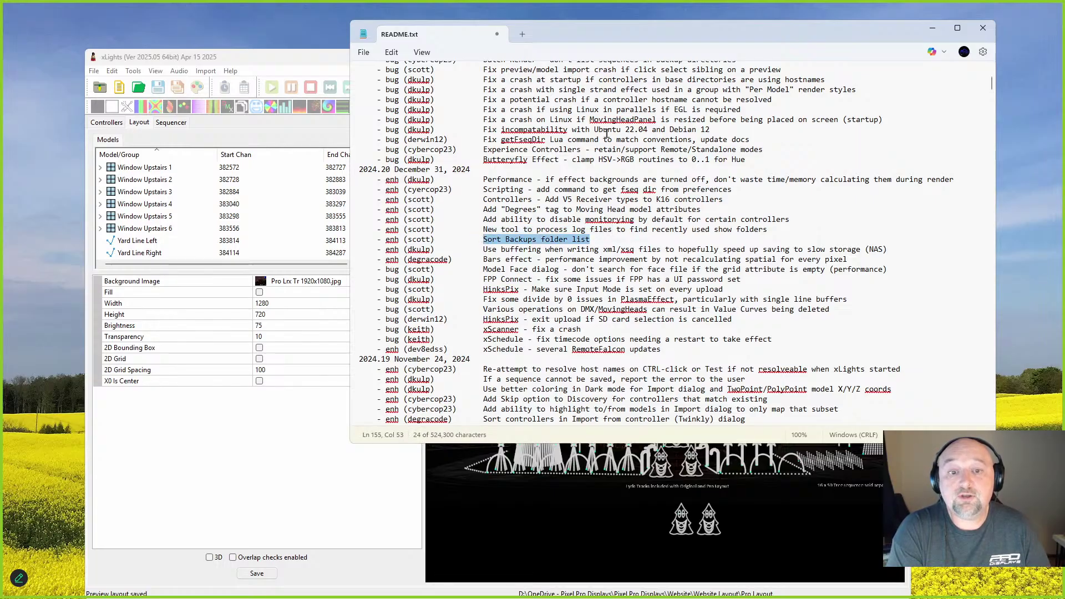
pyautogui.moveTo(476, 249); pyautogui.dragTo(359, 250)
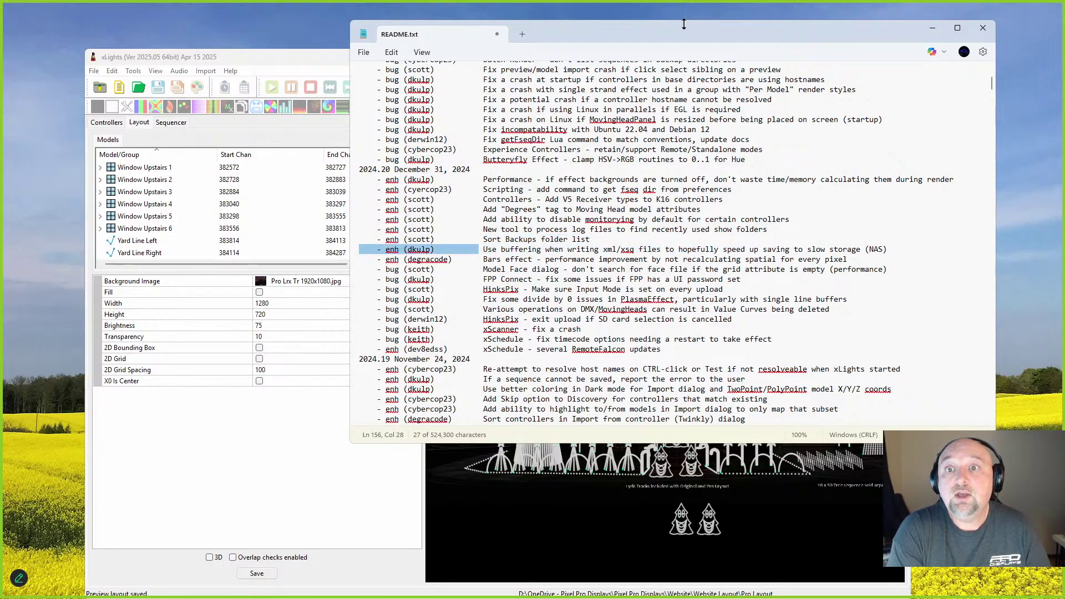
pyautogui.moveTo(894, 251); pyautogui.dragTo(864, 250)
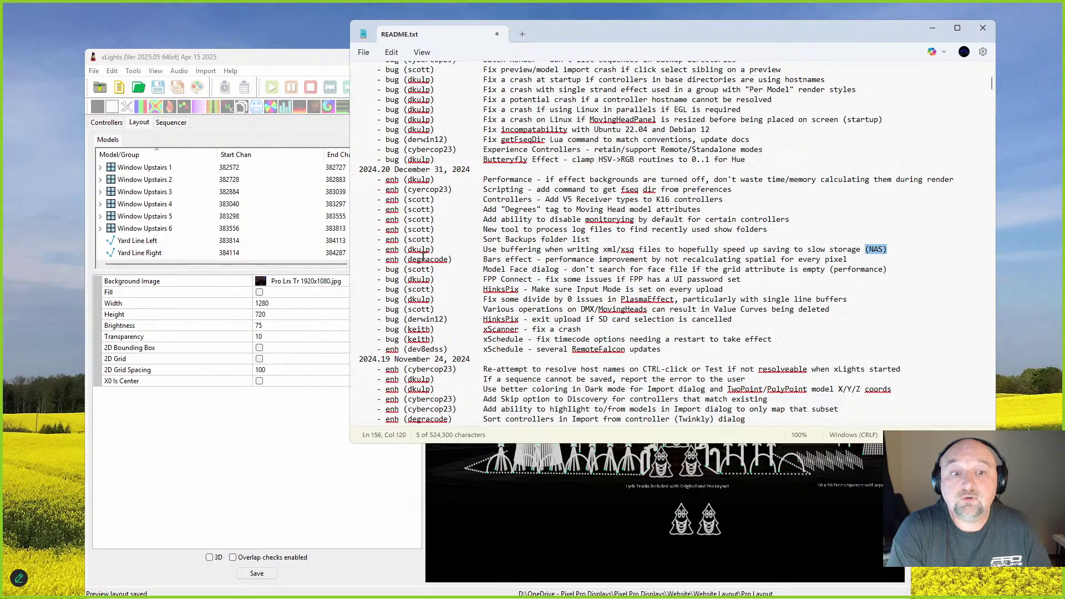
# Step: Swap the README for the shortlist of changes and highlight the entry "Default Galaxy, Shockwave, and Fan to Scale to Buffer"
pyautogui.moveTo(597, 45); pyautogui.dragTo(1064, 110)
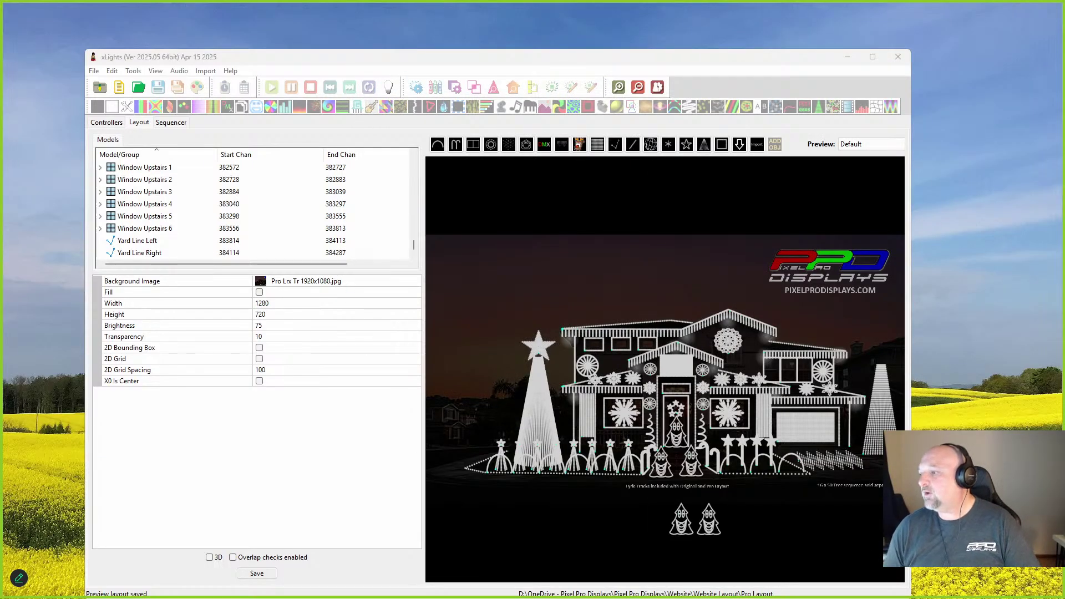
pyautogui.moveTo(1064, 275); pyautogui.dragTo(788, 35)
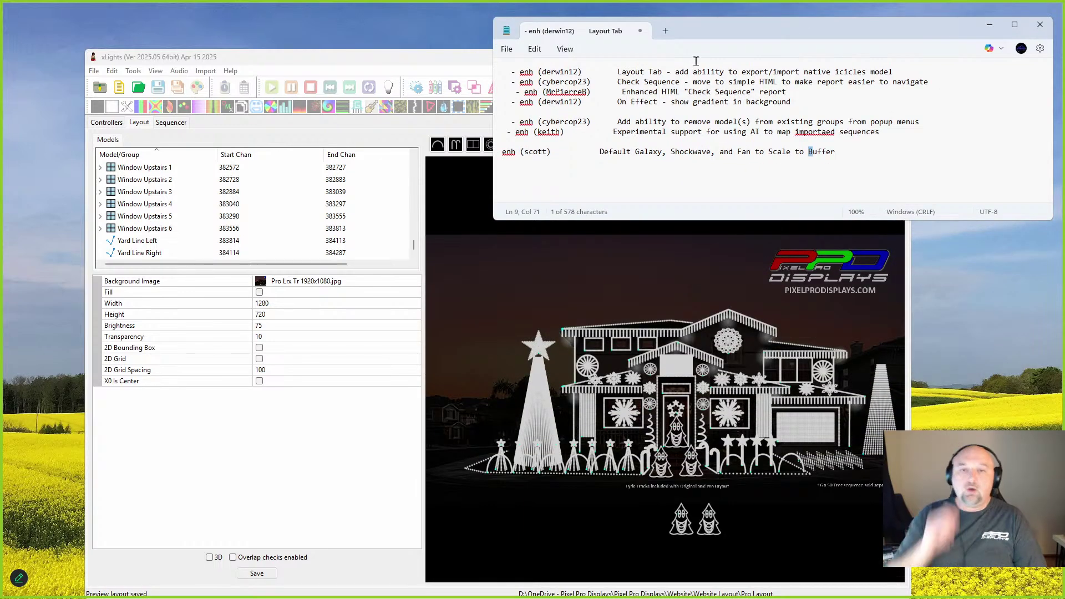
pyautogui.moveTo(838, 151); pyautogui.dragTo(400, 147)
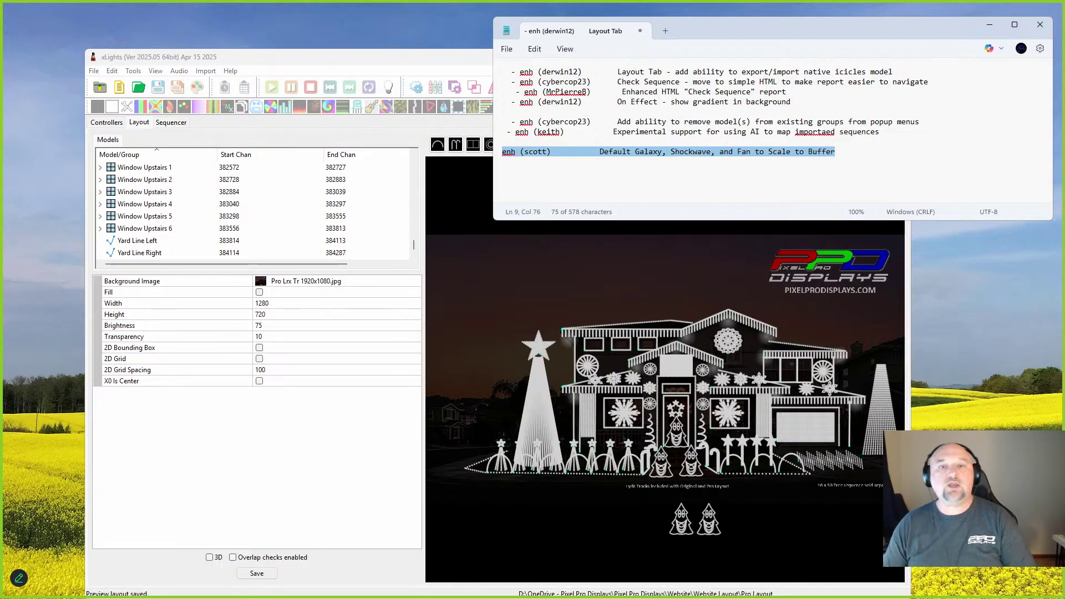
pyautogui.click(601, 151)
pyautogui.hotkey('shift', 'Home')
pyautogui.moveTo(601, 151); pyautogui.dragTo(795, 147)
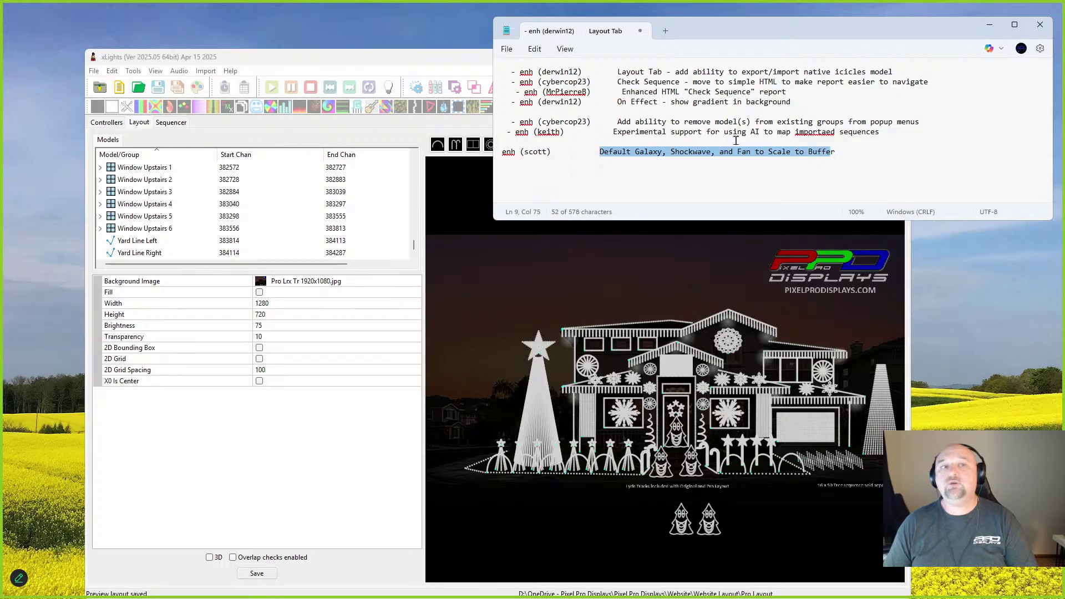
# Step: Switch to xLights, create a new animation sequence with the All Models view, and maximize the window
pyautogui.click(197, 58)
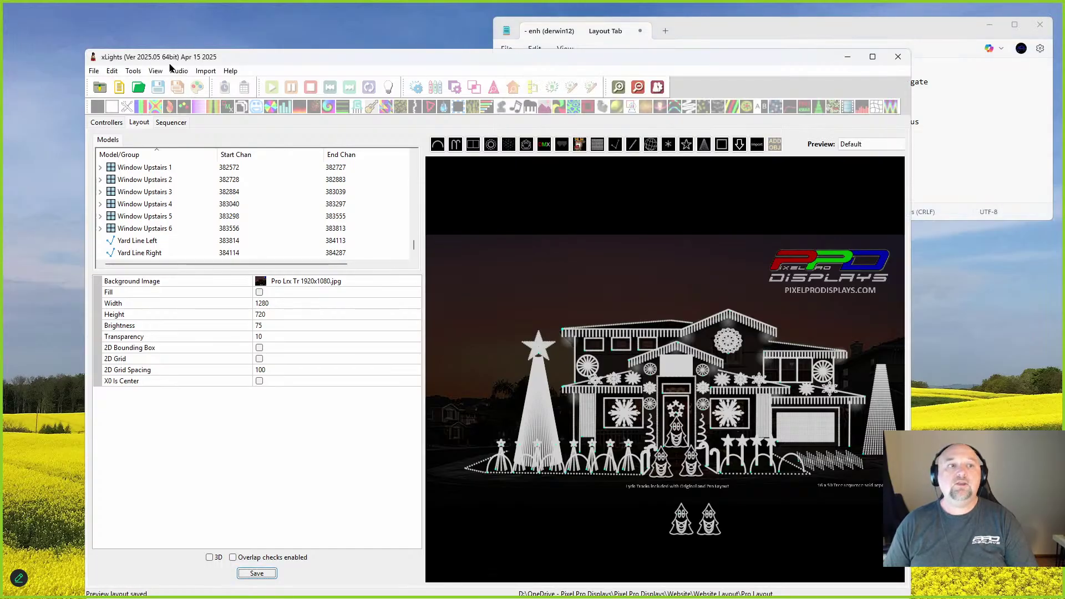
pyautogui.click(115, 91)
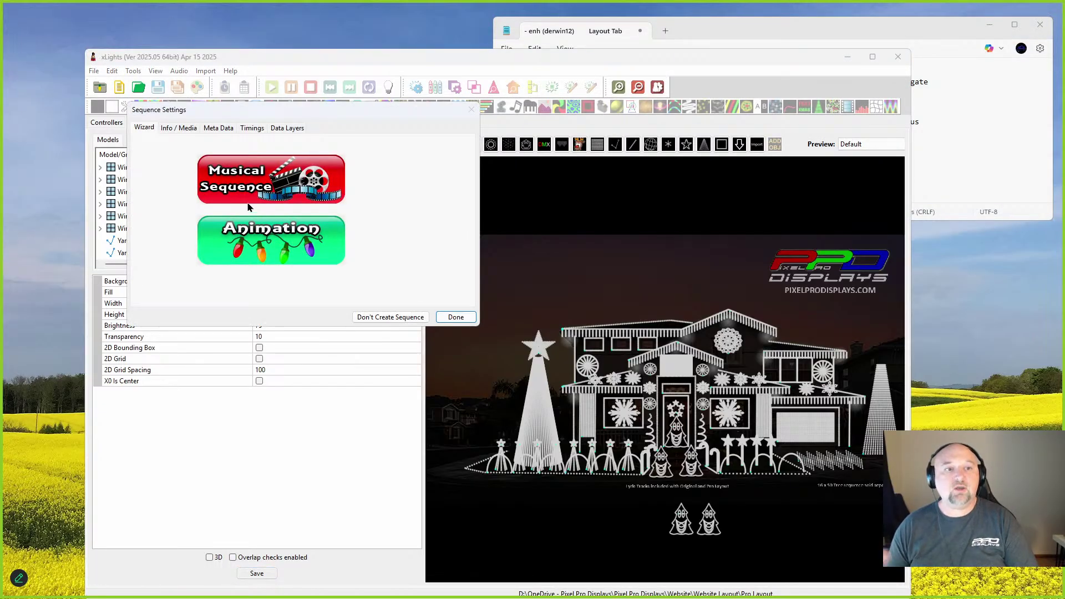
pyautogui.click(241, 232)
pyautogui.click(272, 205)
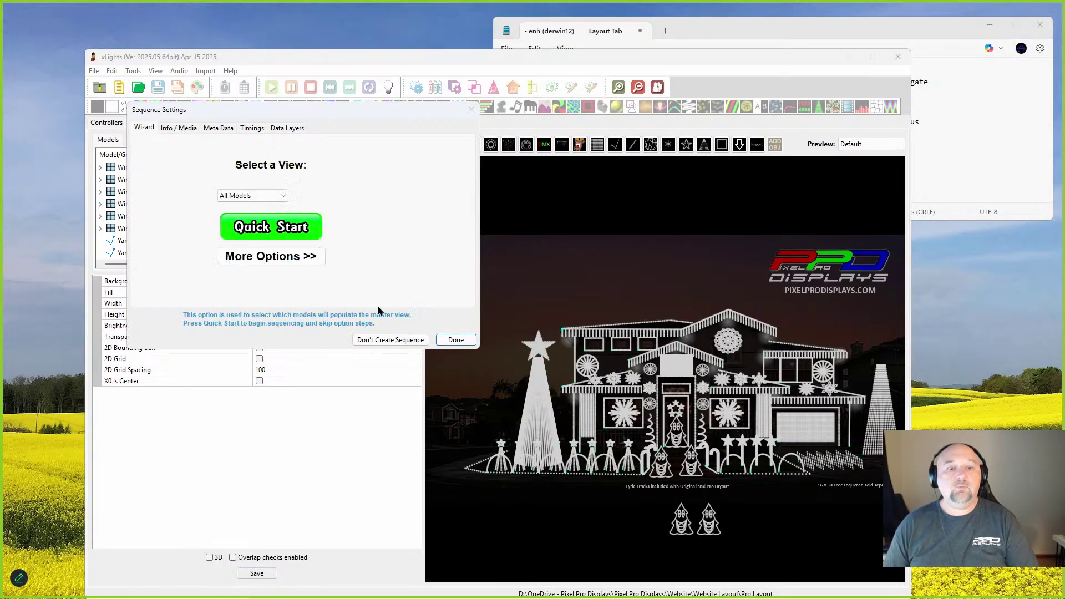
pyautogui.click(456, 340)
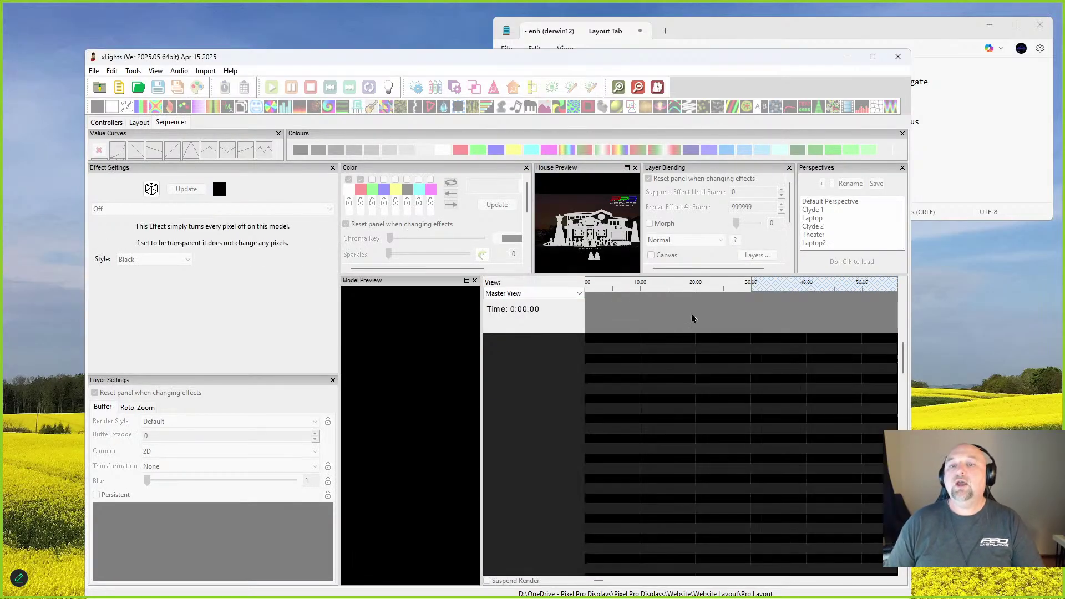
pyautogui.click(873, 57)
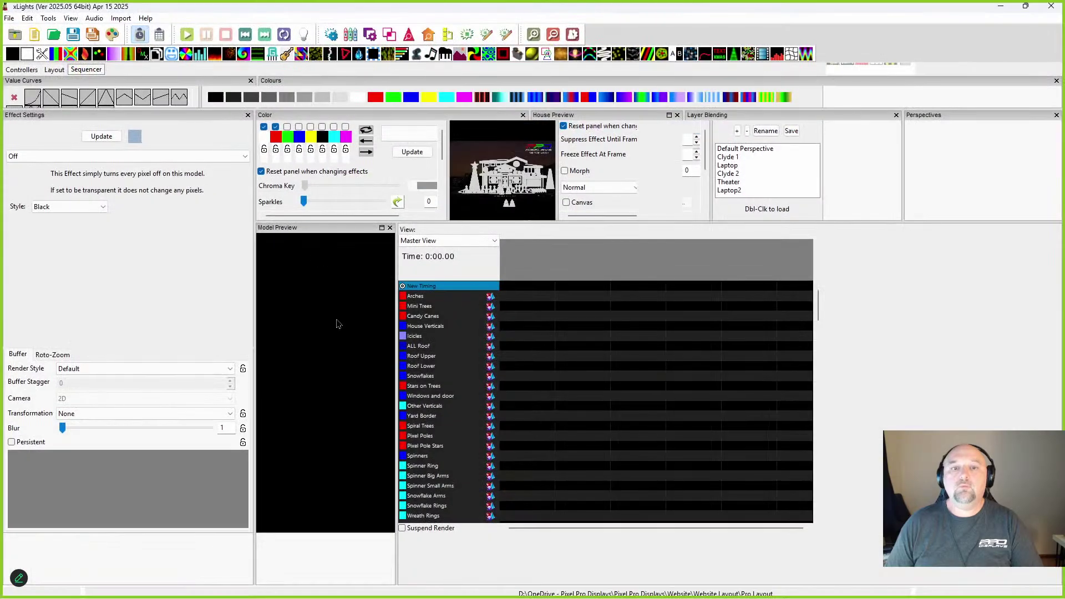
# Step: In the Mega Tree view, place a Garlands effect on the Matrix row from 0:00 to 0:08.900
pyautogui.click(550, 258)
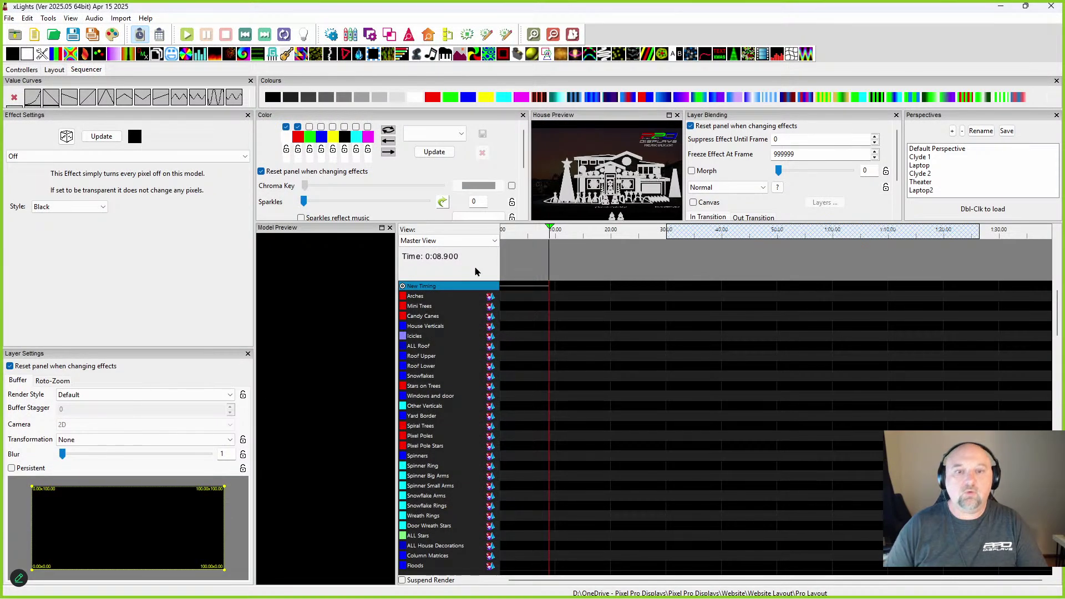
pyautogui.click(416, 242)
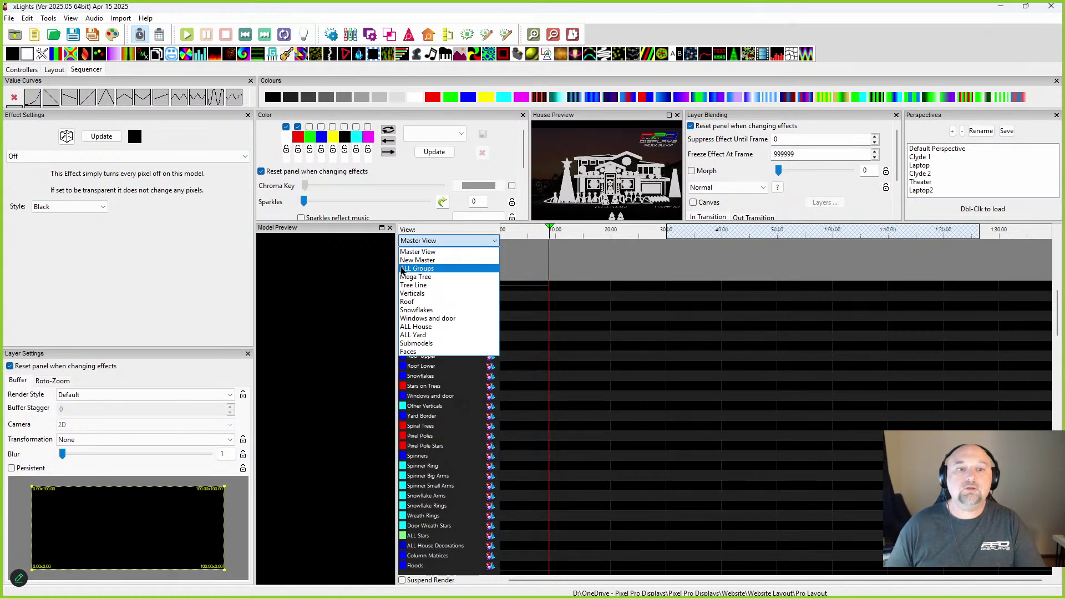
pyautogui.click(416, 277)
pyautogui.click(535, 336)
pyautogui.click(525, 336)
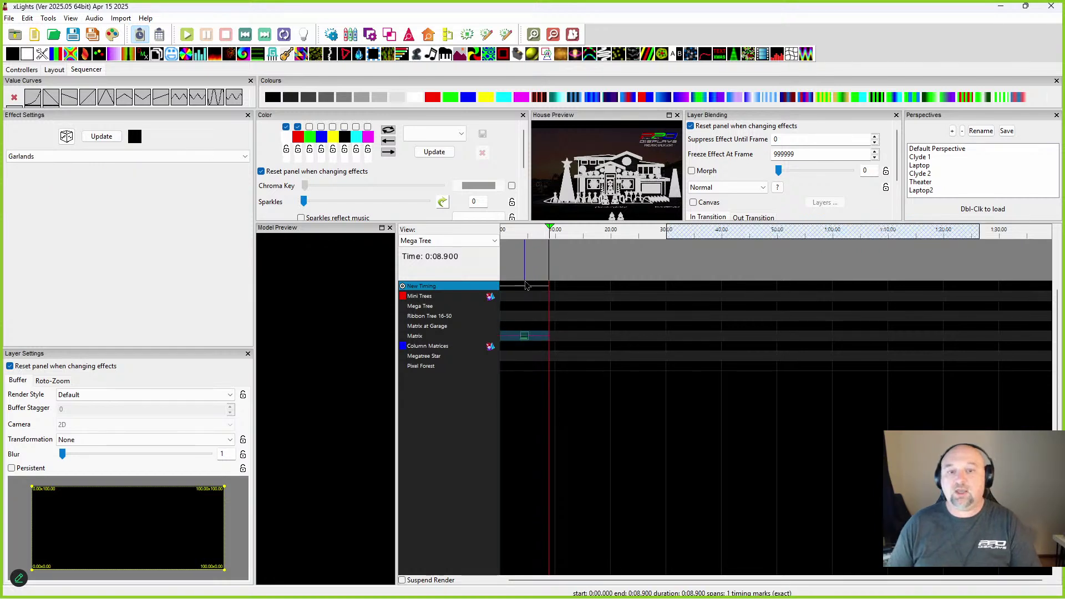
# Step: Replace the Garlands on the Matrix row with a Galaxy effect from 0:00 to 0:08.900 and enable Scale To Buffer
pyautogui.scroll(1, 522, 346)
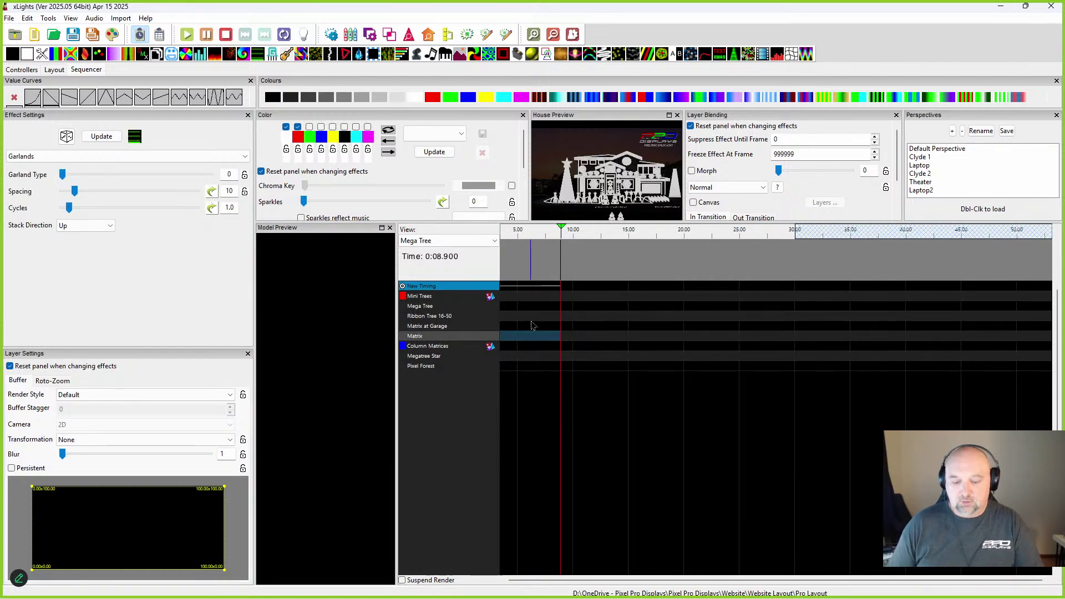
pyautogui.click(242, 54)
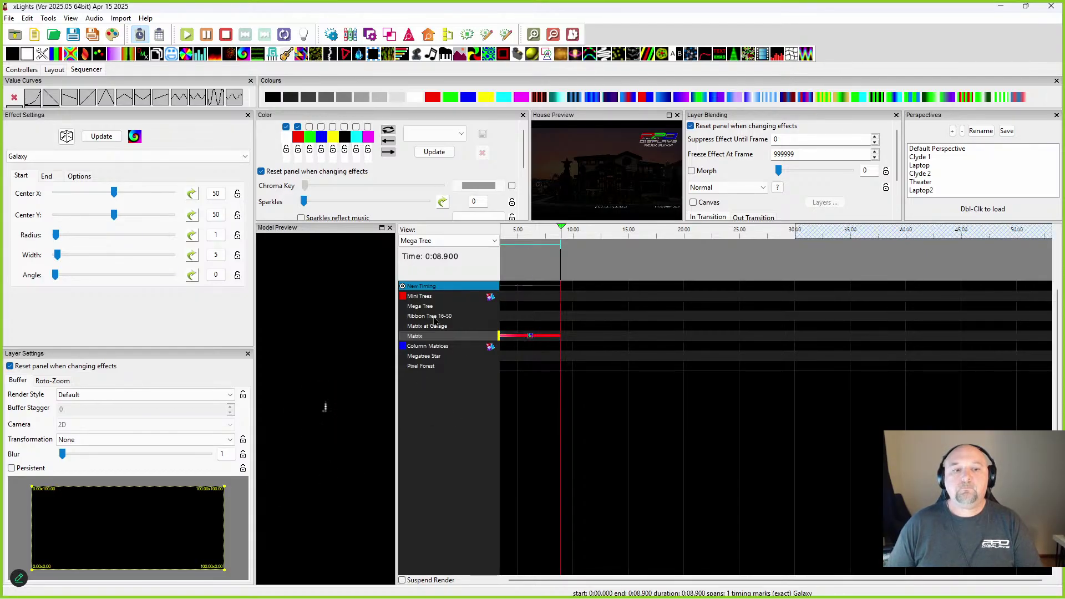
pyautogui.click(79, 176)
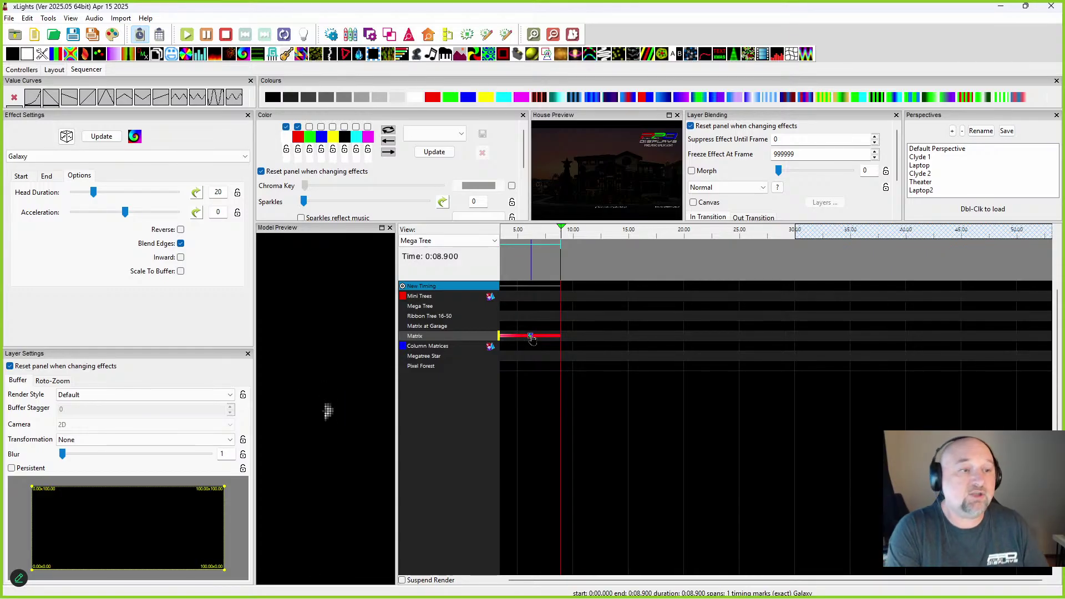
pyautogui.click(181, 271)
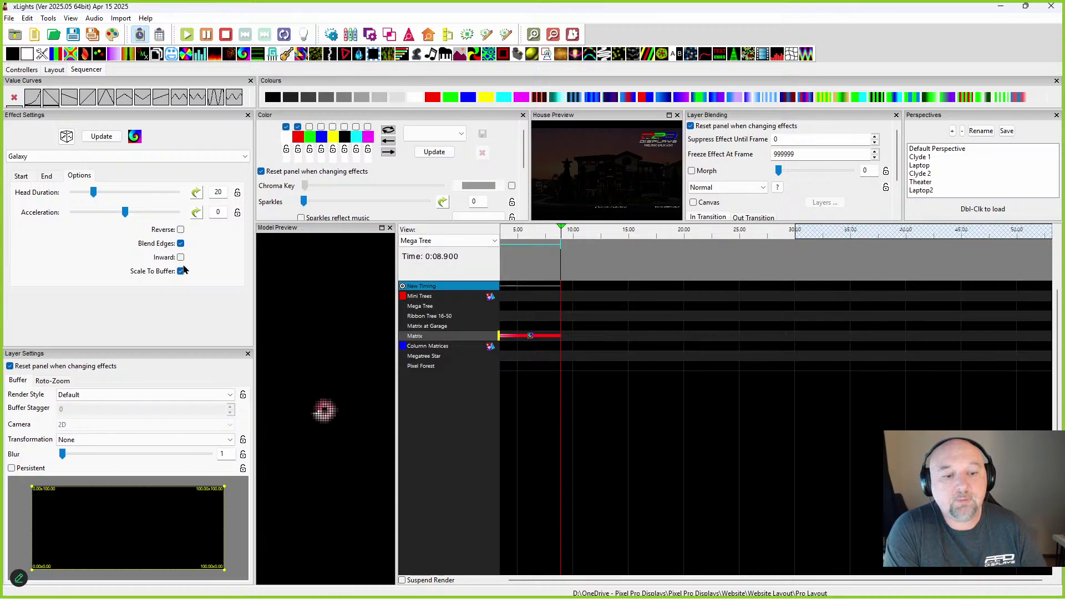
# Step: Set the end radius of the Galaxy effect on the Matrix row to 100
pyautogui.click(21, 176)
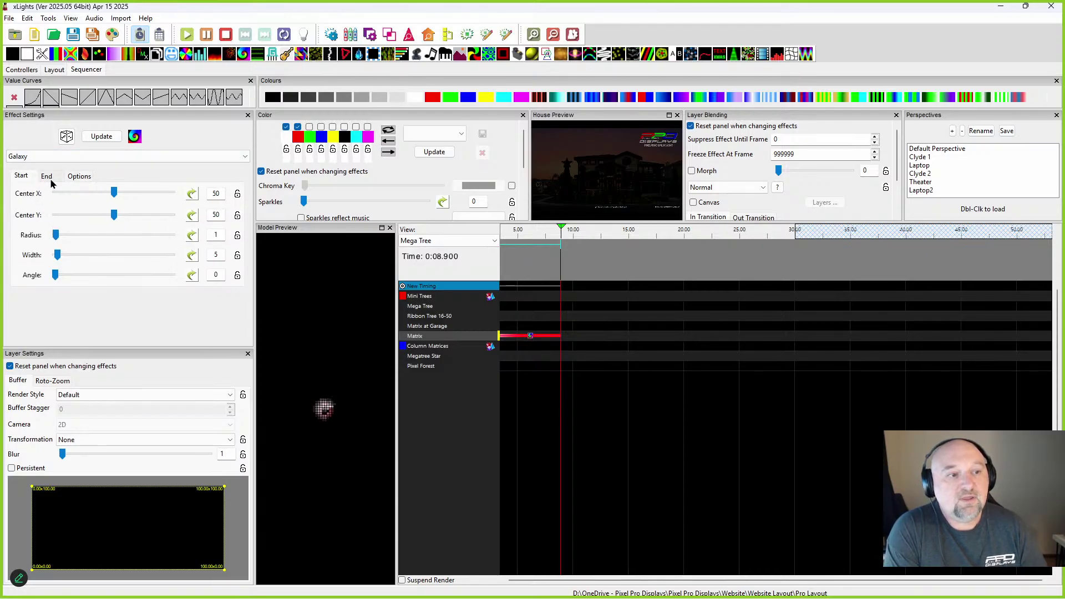
pyautogui.click(47, 176)
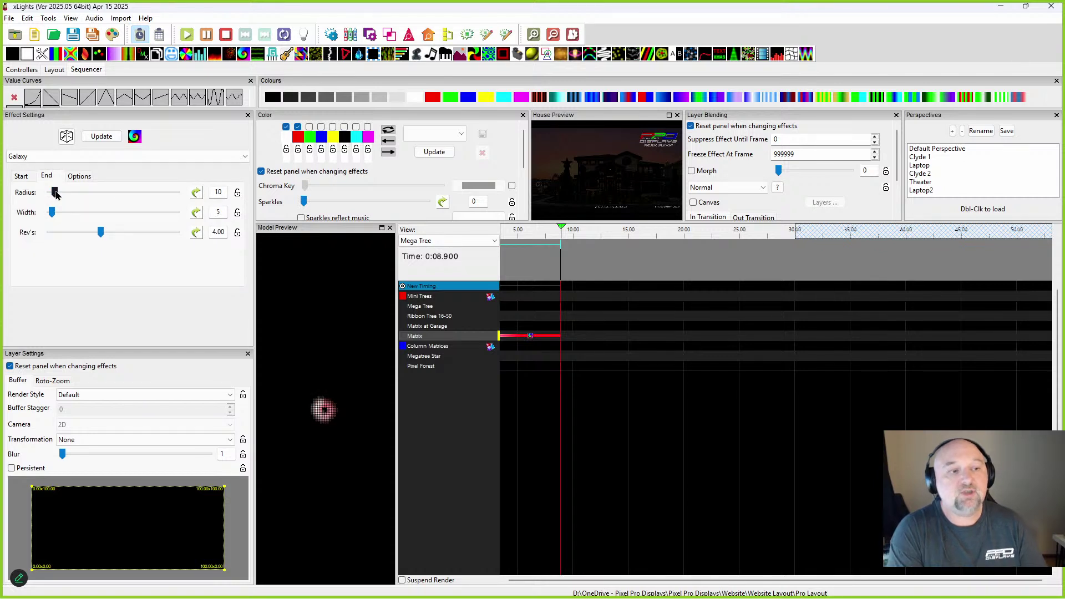
pyautogui.doubleClick(221, 192)
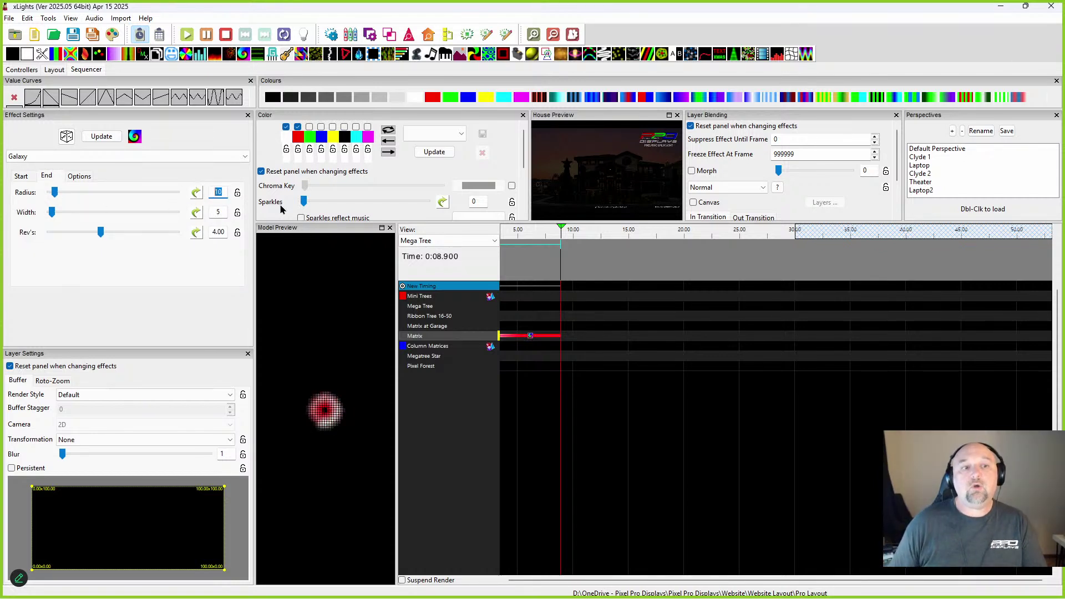
pyautogui.write('100')
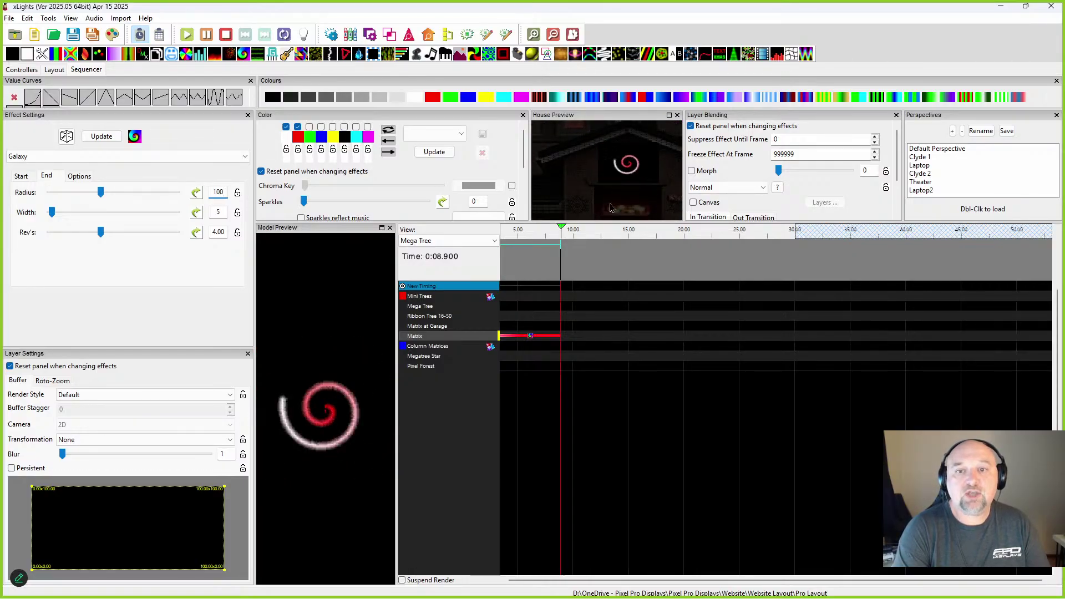
# Step: Copy the Galaxy effect from the Matrix row to the Matrix at Garage row, from 0:00 to 0:08.900
pyautogui.rightClick(532, 340)
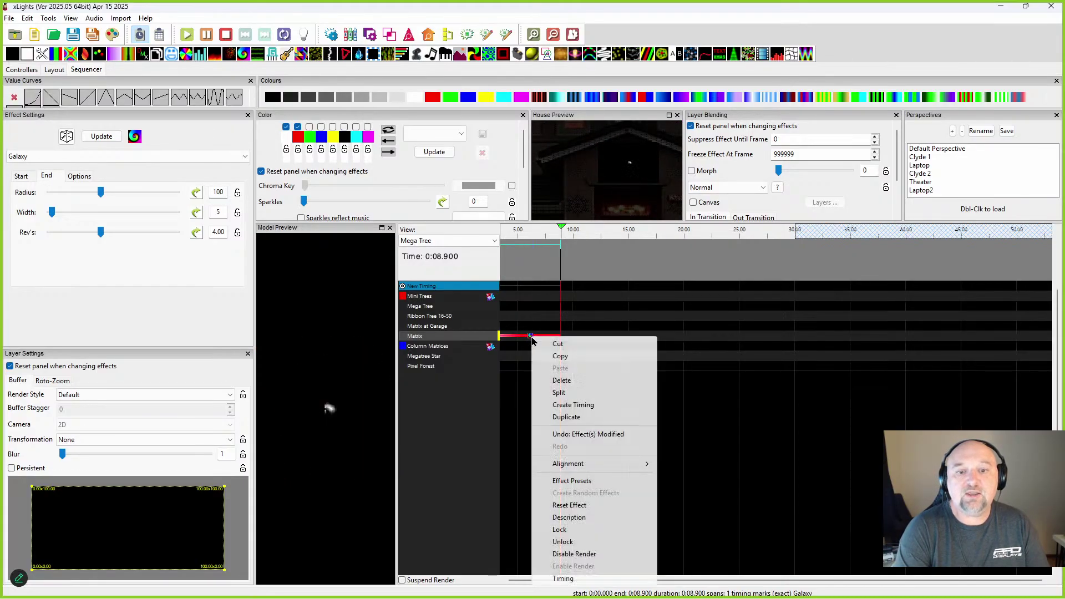
pyautogui.click(560, 356)
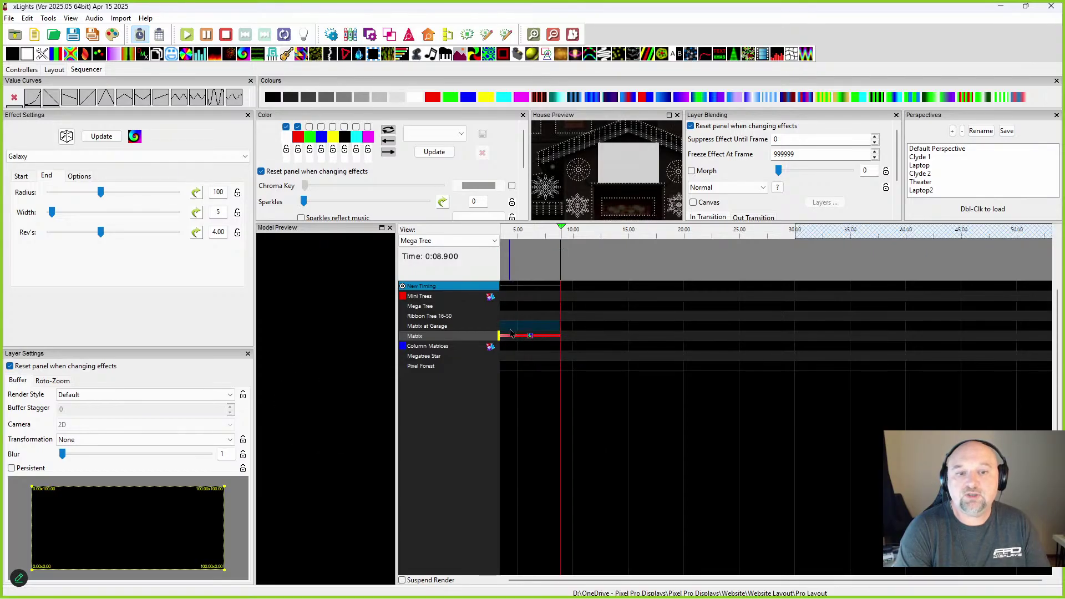
pyautogui.rightClick(512, 330)
pyautogui.click(537, 360)
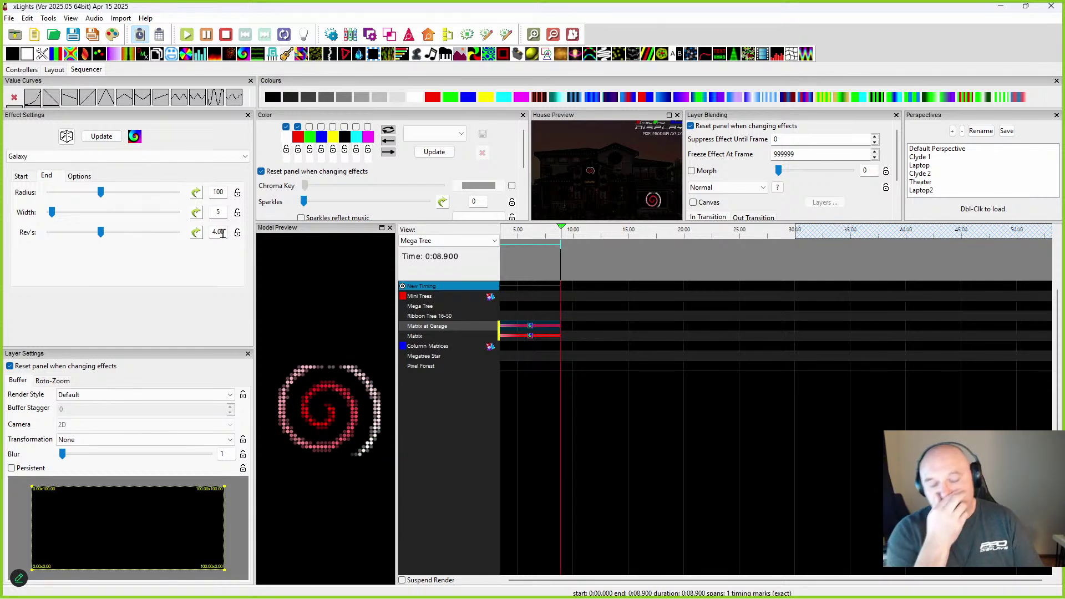
# Step: Add a timing mark at 0:13.600 and place a Galaxy effect with Scale To Buffer off on the Matrix row from 0:08.900
pyautogui.click(612, 267)
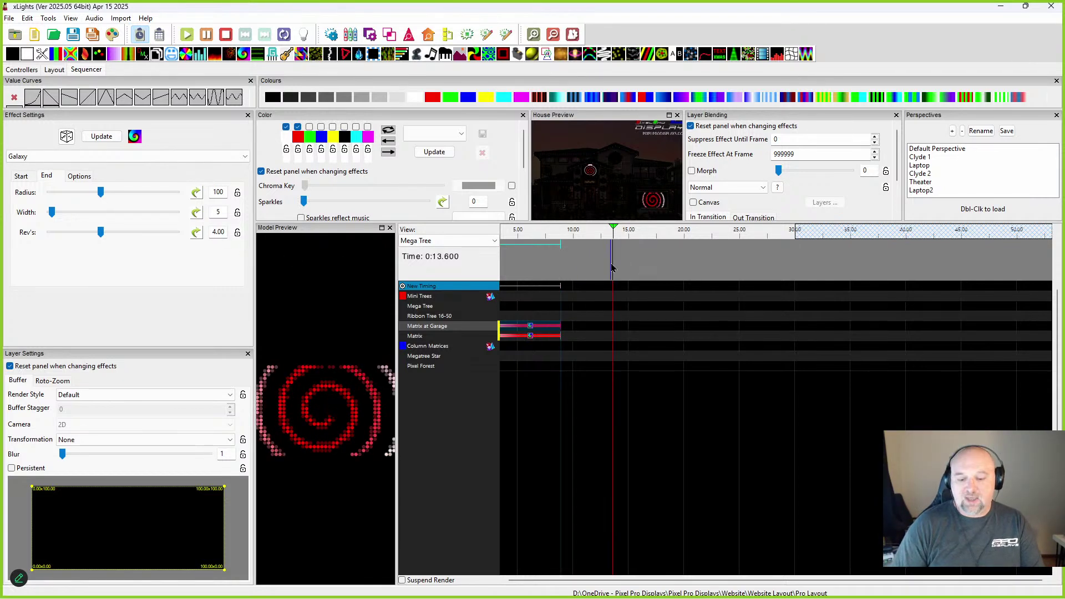
pyautogui.click(589, 326)
pyautogui.press('Up')
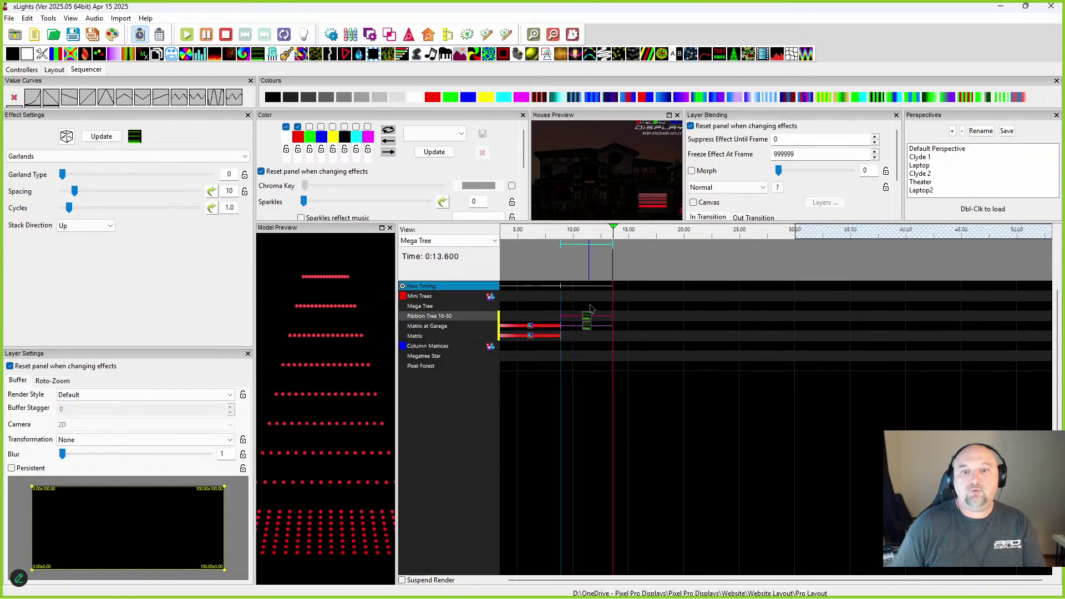
pyautogui.click(583, 329)
pyautogui.hotkey('ctrl', 'v')
pyautogui.click(79, 176)
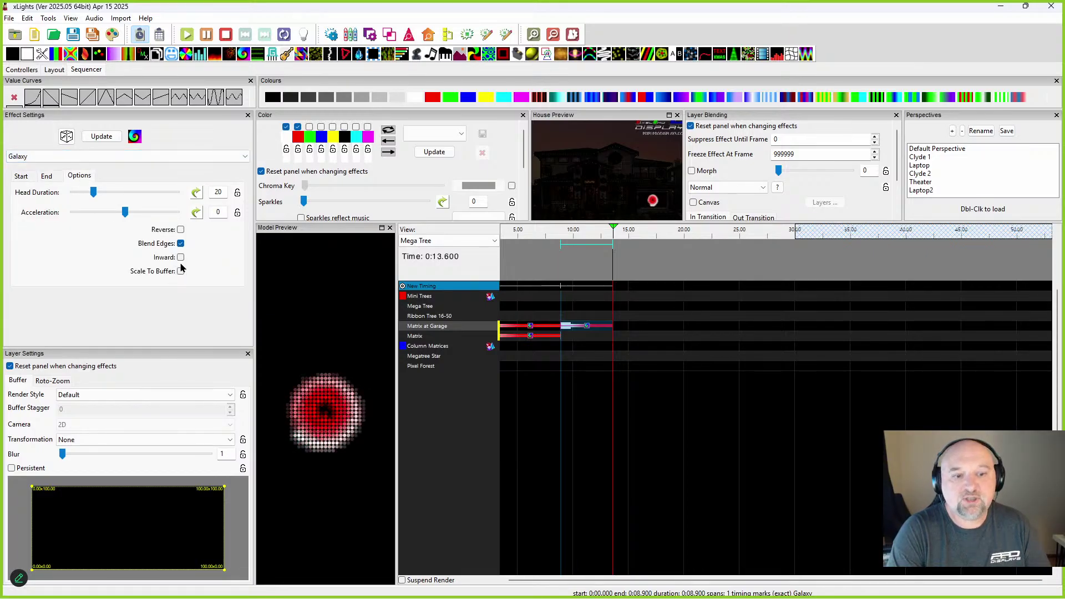
pyautogui.click(22, 176)
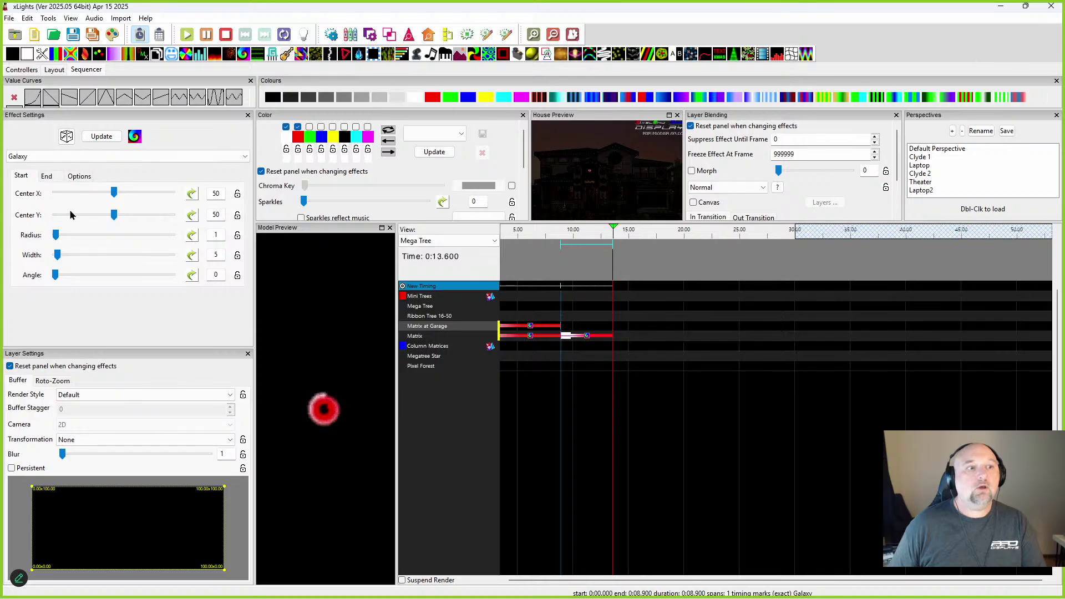
# Step: Set the unscaled Galaxy effect's end radius to 100 and copy the effect to the same interval on the Matrix at Garage row
pyautogui.click(53, 177)
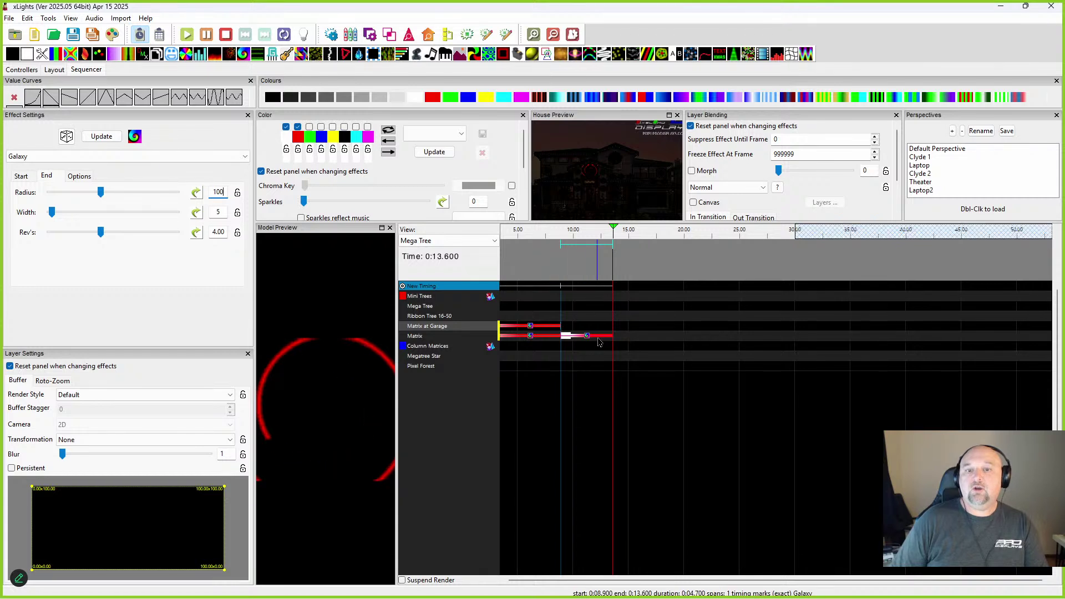
pyautogui.rightClick(587, 337)
pyautogui.click(611, 355)
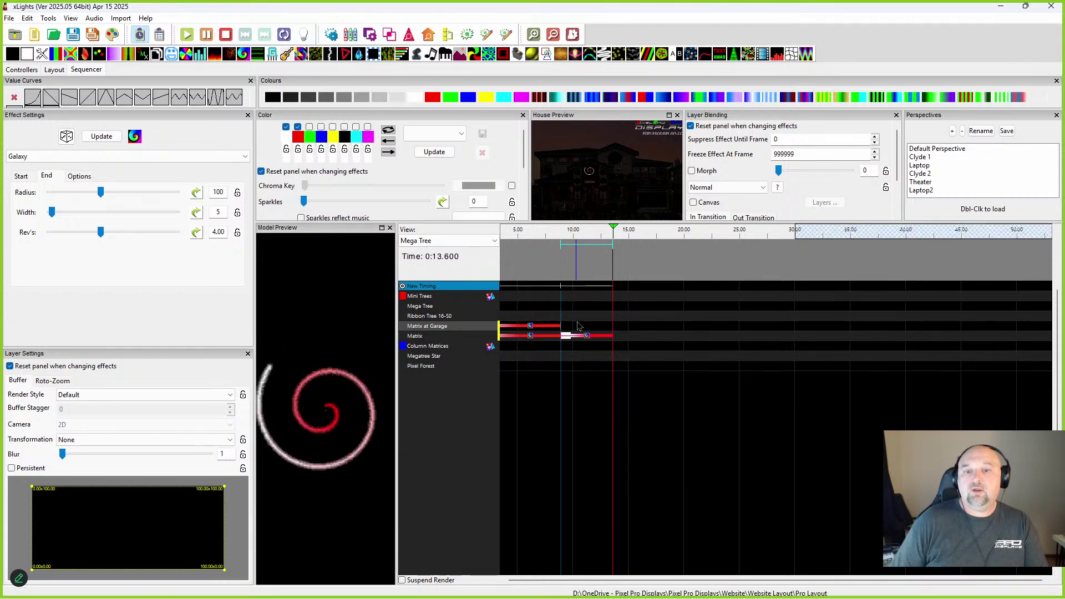
pyautogui.rightClick(578, 326)
pyautogui.click(607, 355)
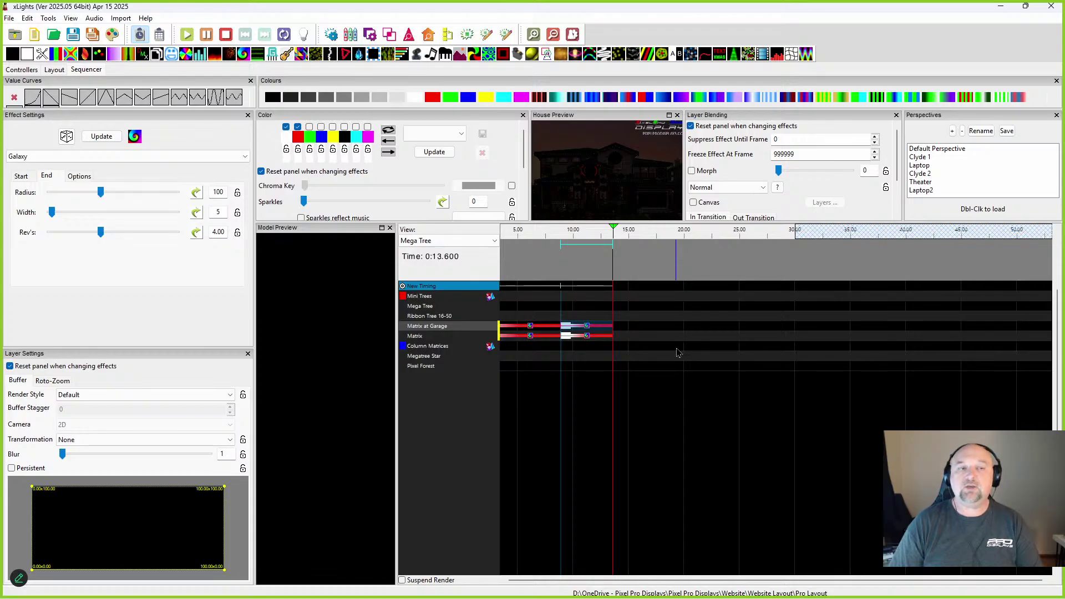
# Step: Add a timing mark at 0:17.900 and place a Shockwave effect with Radius2 100 on Matrix at Garage from 0:13.600
pyautogui.click(661, 263)
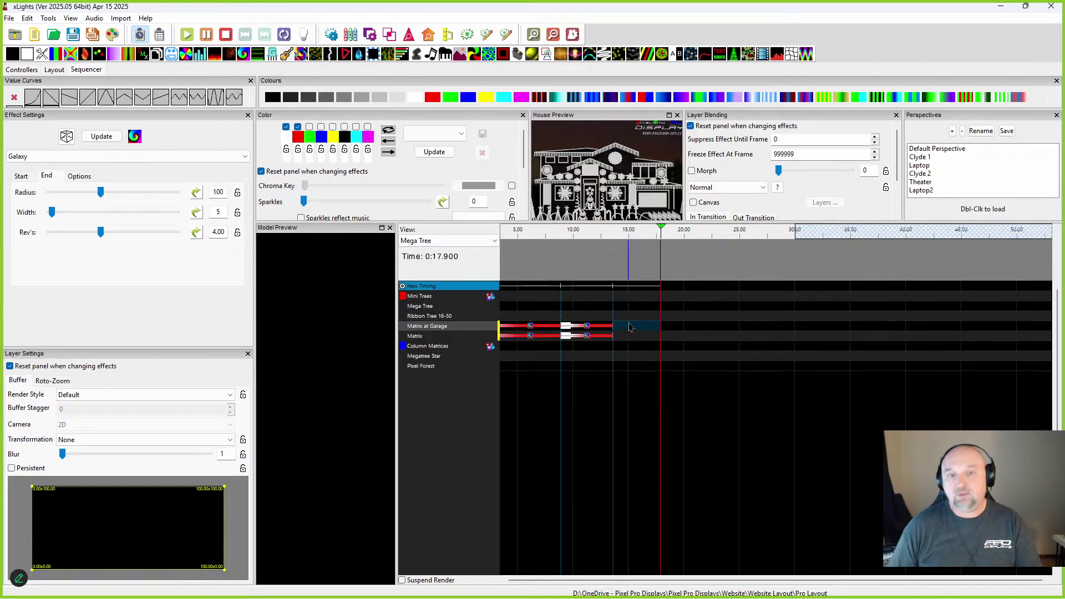
pyautogui.click(600, 336)
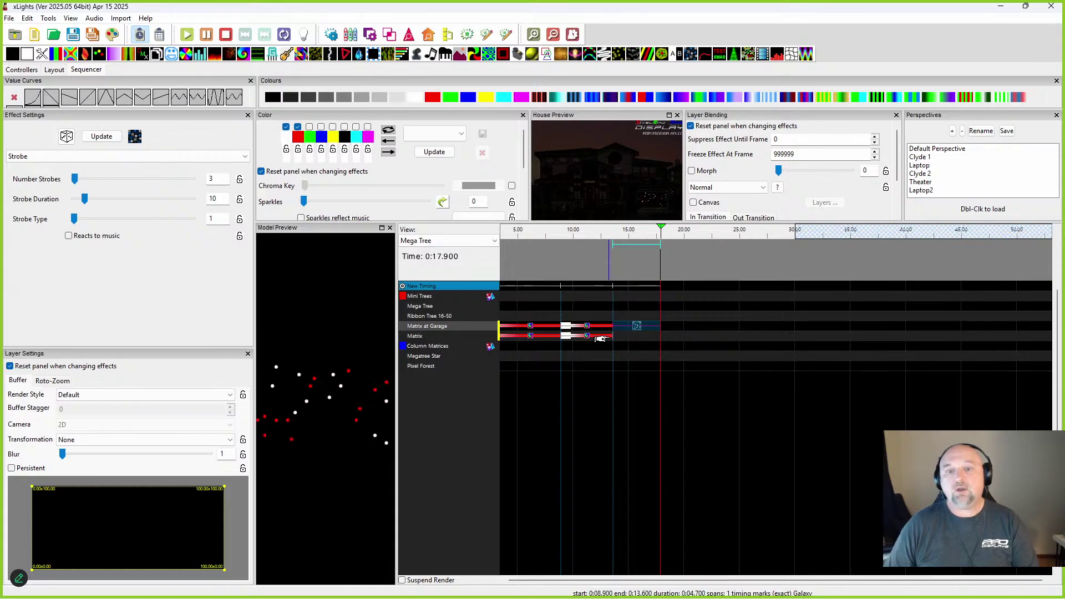
pyautogui.doubleClick(636, 328)
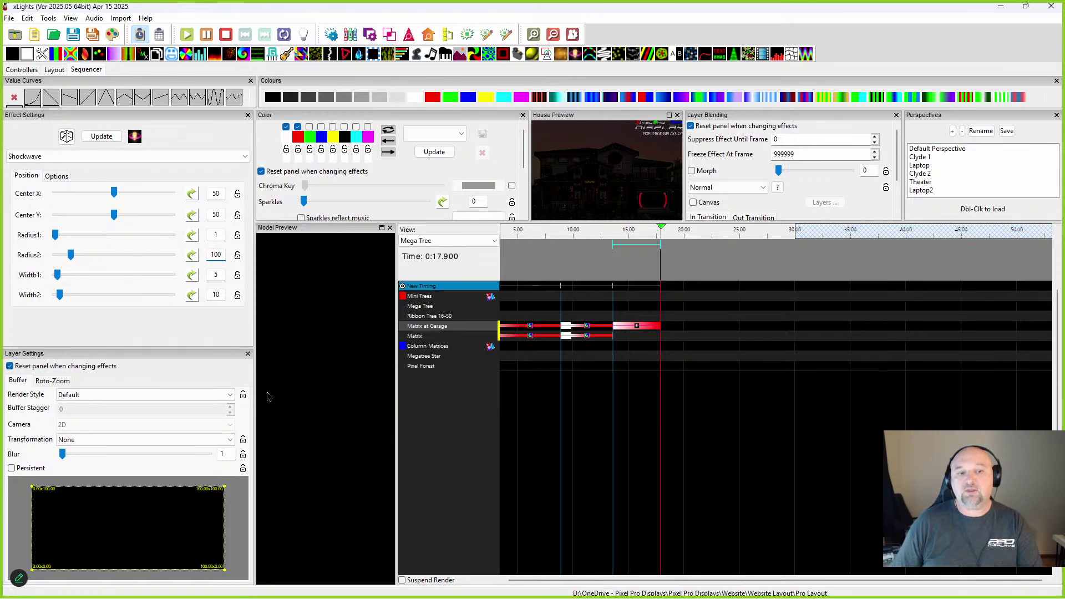
# Step: Copy the Shockwave effect to the same interval on the Matrix row and show its Scale to Buffer option
pyautogui.rightClick(630, 322)
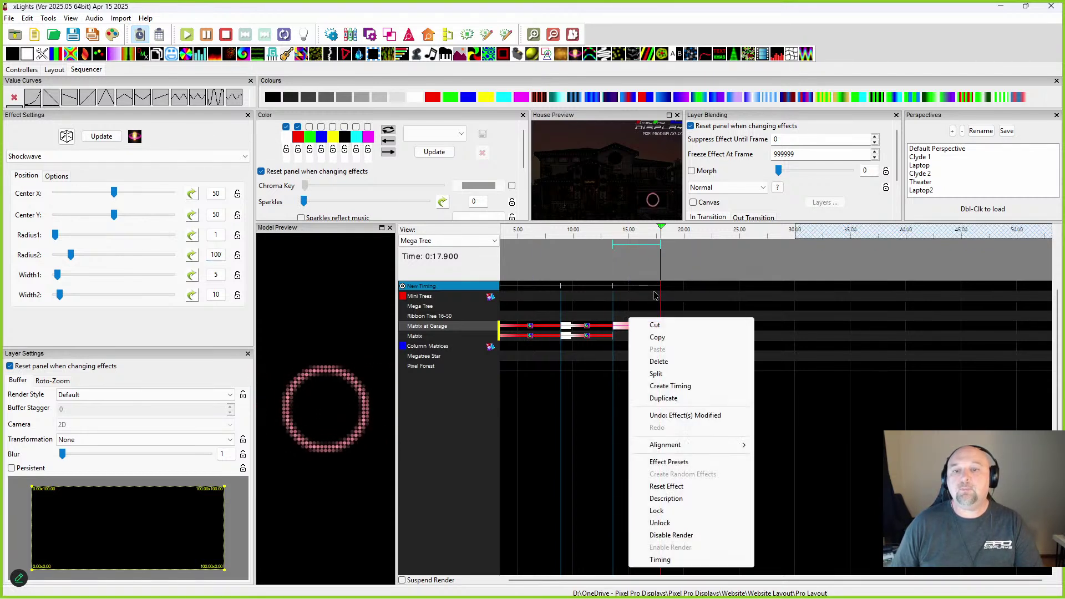
pyautogui.click(658, 339)
pyautogui.rightClick(635, 332)
pyautogui.click(658, 362)
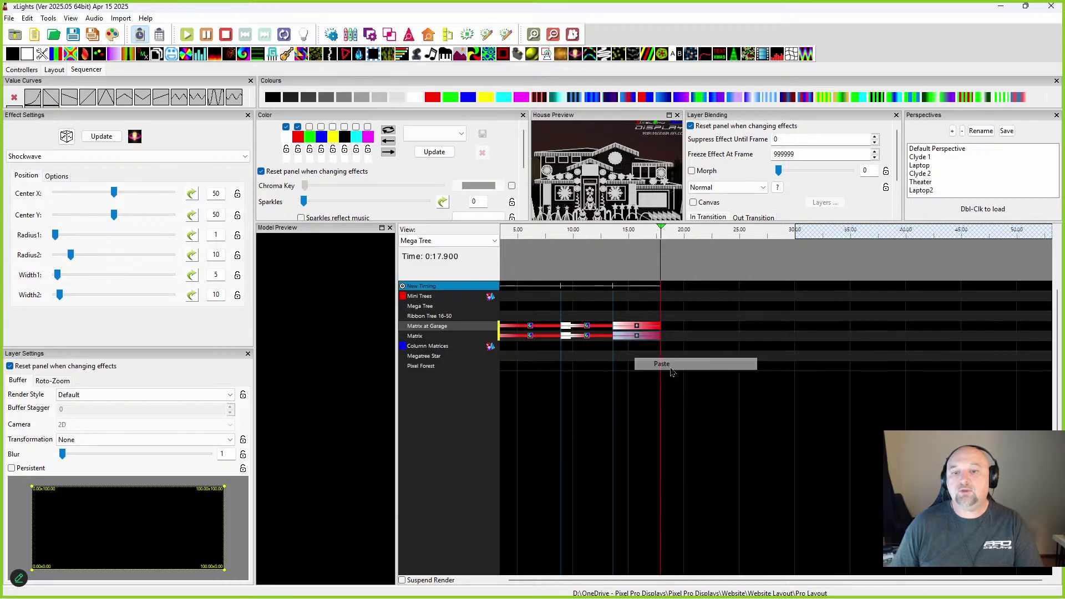
pyautogui.click(55, 176)
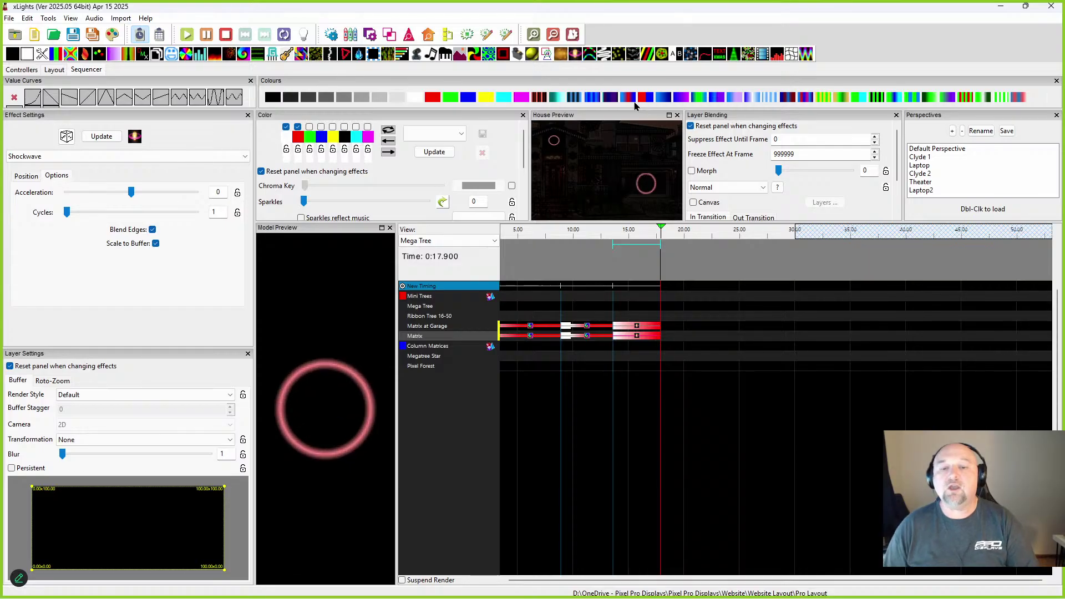
# Step: Add Shockwave copies with Scale to Buffer off to the Matrix at Garage and Matrix rows from 0:17.900 to 0:21.500
pyautogui.click(673, 329)
pyautogui.hotkey('ctrl', 'v')
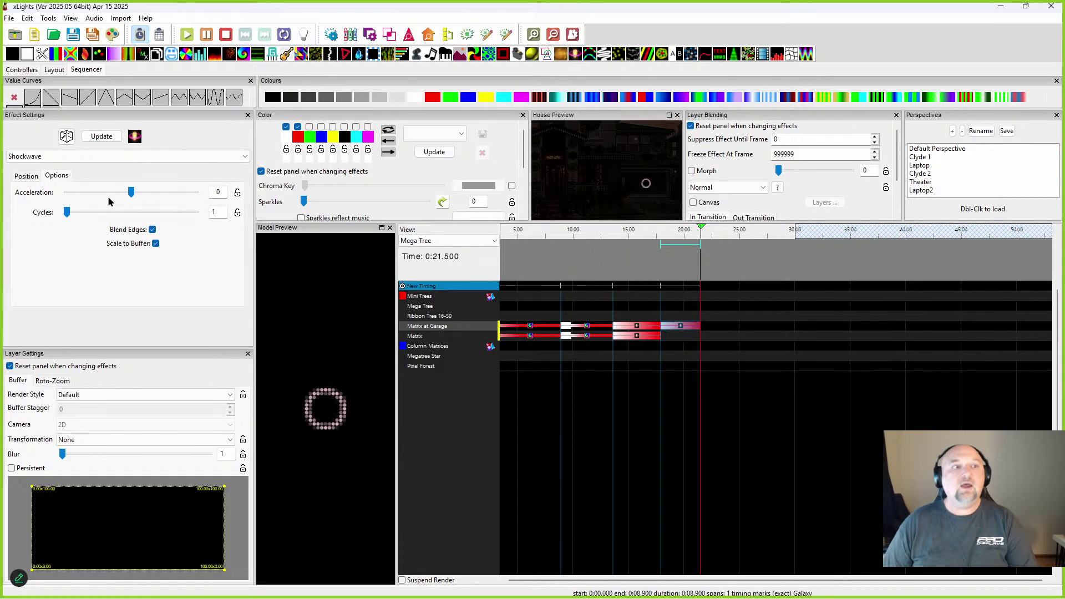
pyautogui.click(156, 244)
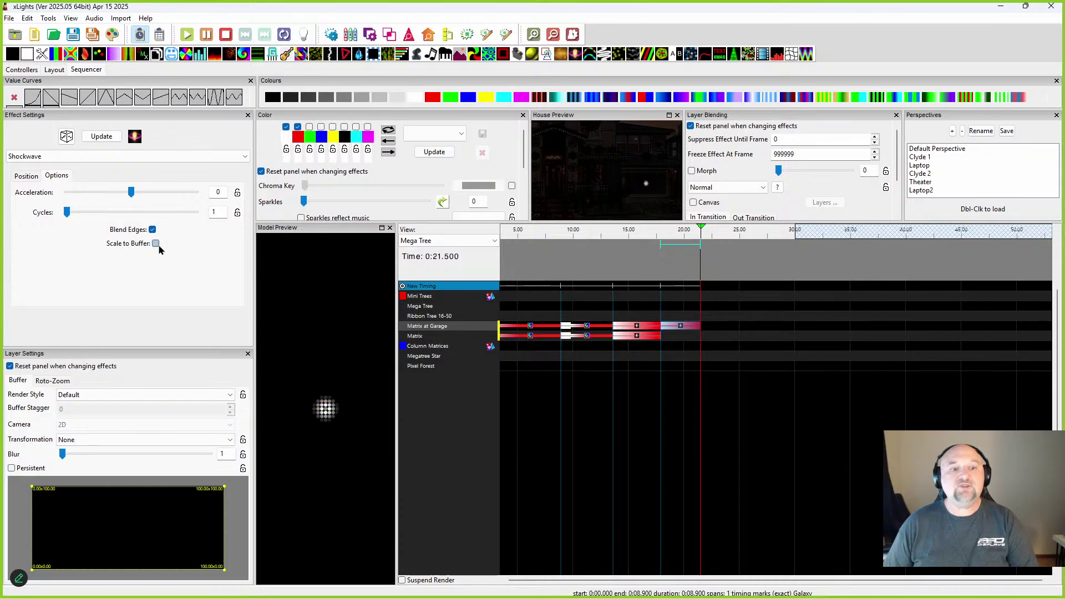
pyautogui.click(673, 333)
pyautogui.hotkey('ctrl', 'v')
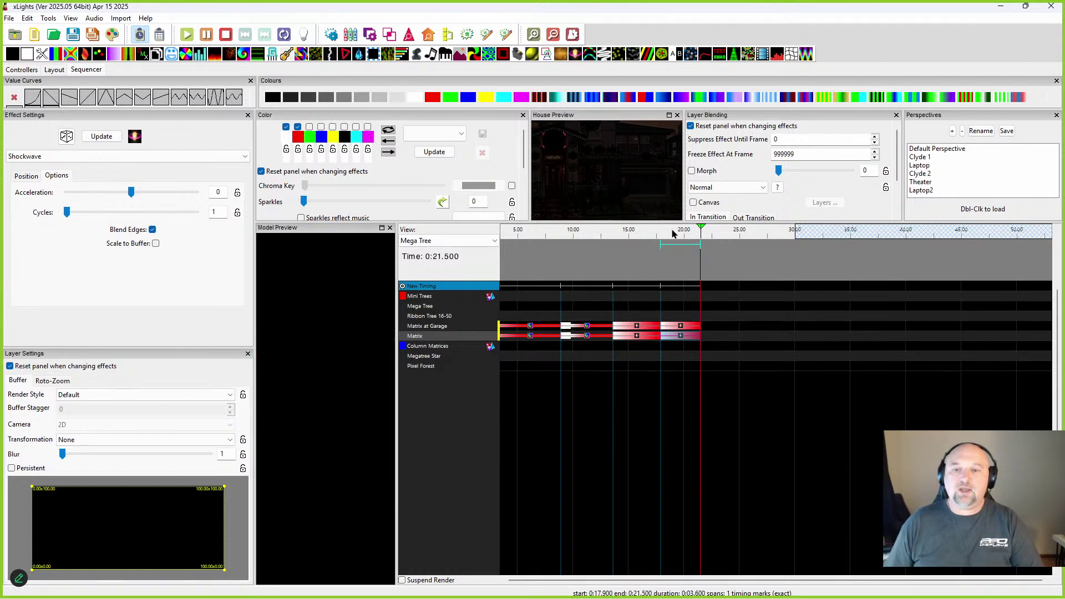
# Step: Clear all effects up to 0:21.500 and place a Fan effect with Radius2 100 on Matrix at Garage from 0:00 to 0:08.900
pyautogui.moveTo(671, 311); pyautogui.dragTo(469, 367)
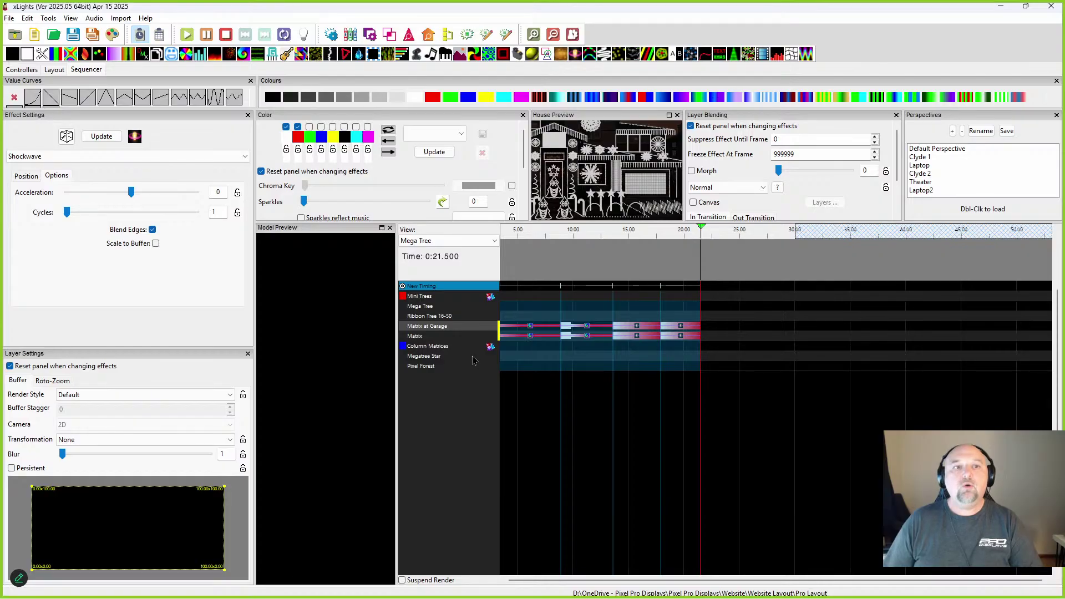
pyautogui.press('Delete')
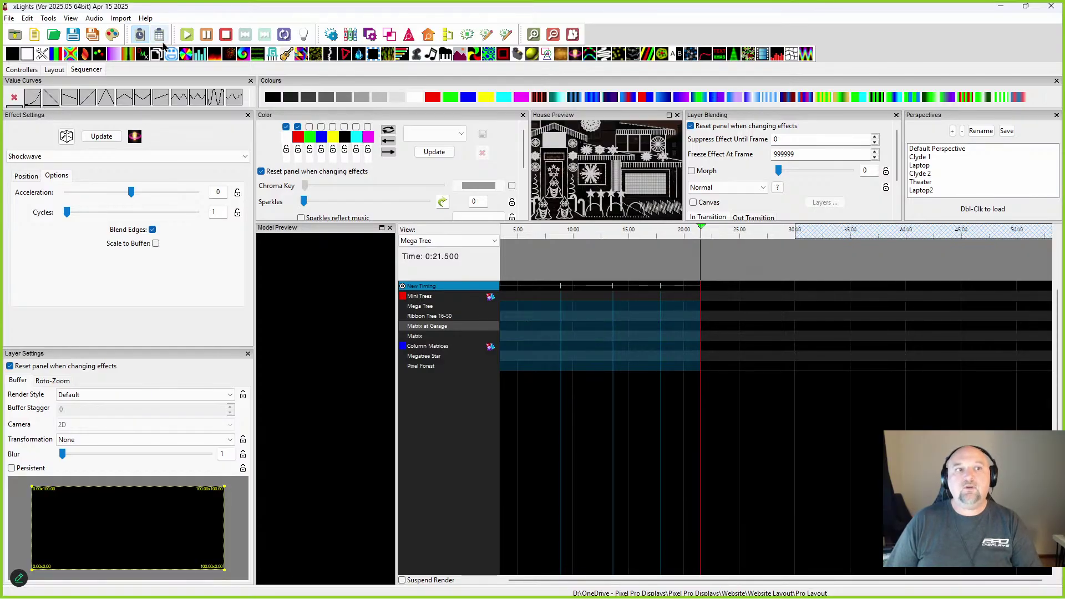
pyautogui.moveTo(187, 55); pyautogui.dragTo(530, 328)
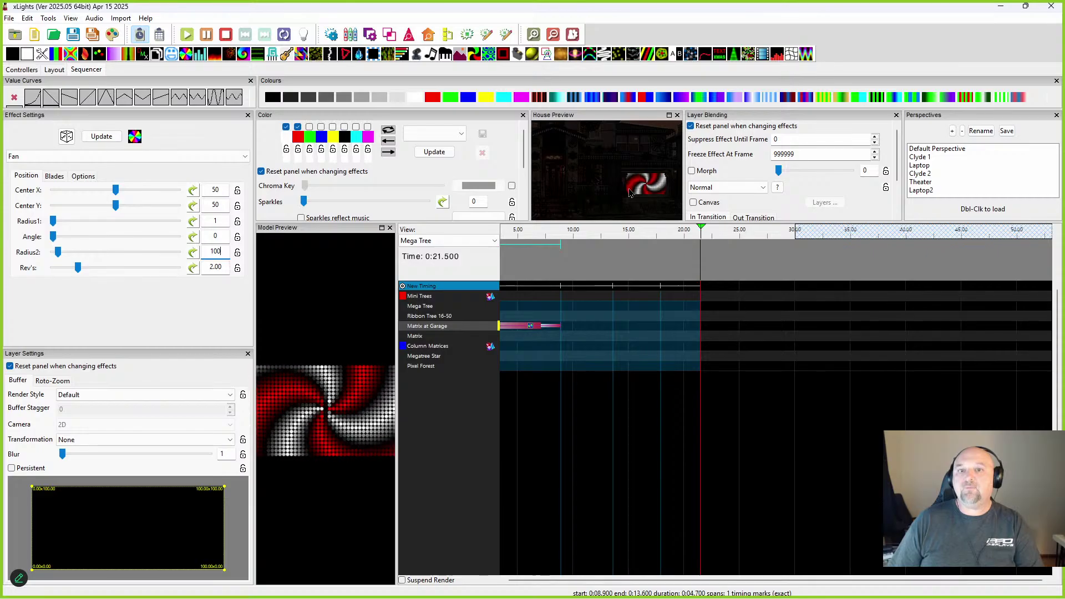
# Step: Copy the Fan effect to the same interval on the Matrix row and show its Scale to Buffer option
pyautogui.click(537, 328)
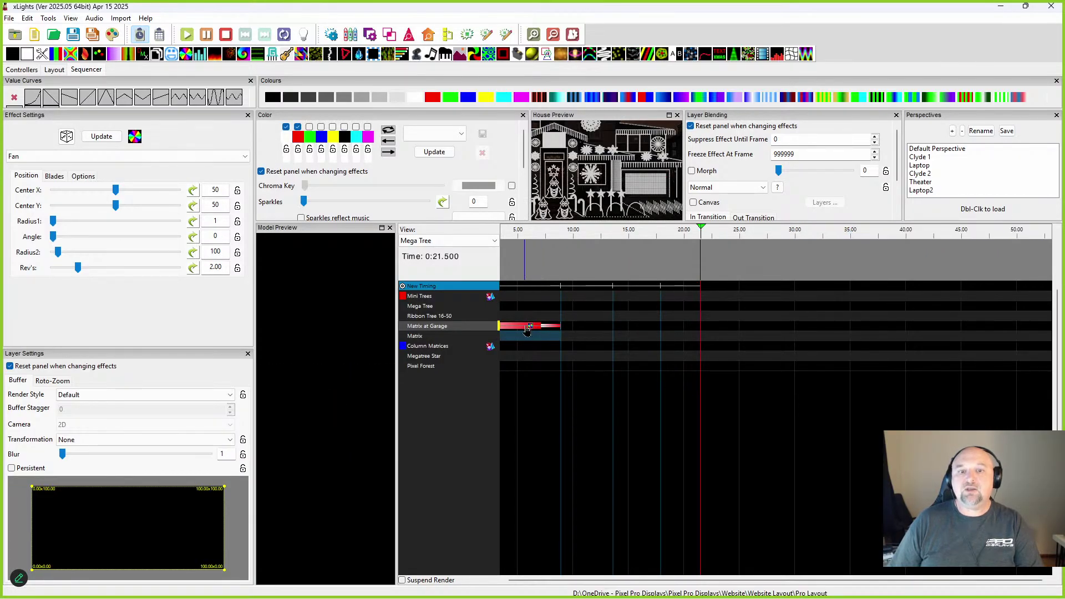
pyautogui.hotkey('ctrl', 'v')
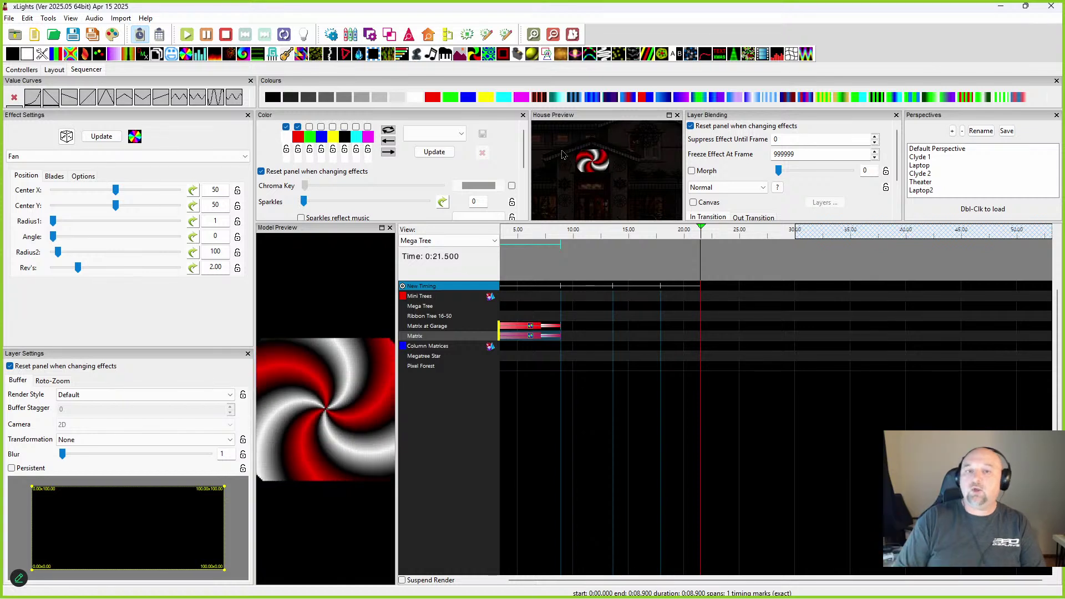
pyautogui.click(84, 176)
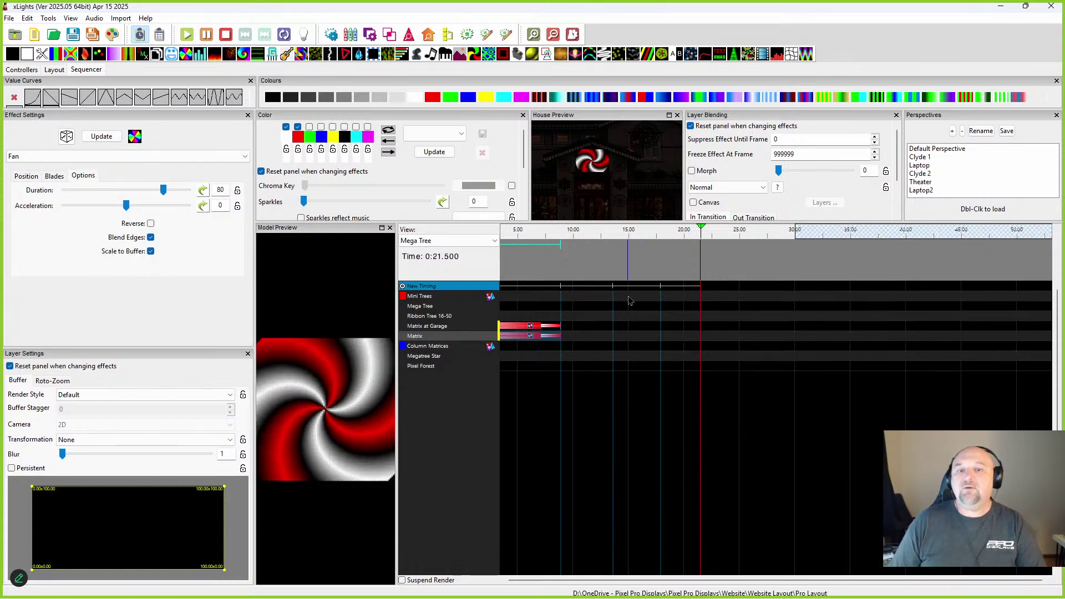
# Step: Place a Pinwheel effect on the Matrix row from 0:08.900 to 0:13.600 and compare it with the Fan effect
pyautogui.click(531, 354)
pyautogui.moveTo(567, 328); pyautogui.dragTo(589, 337)
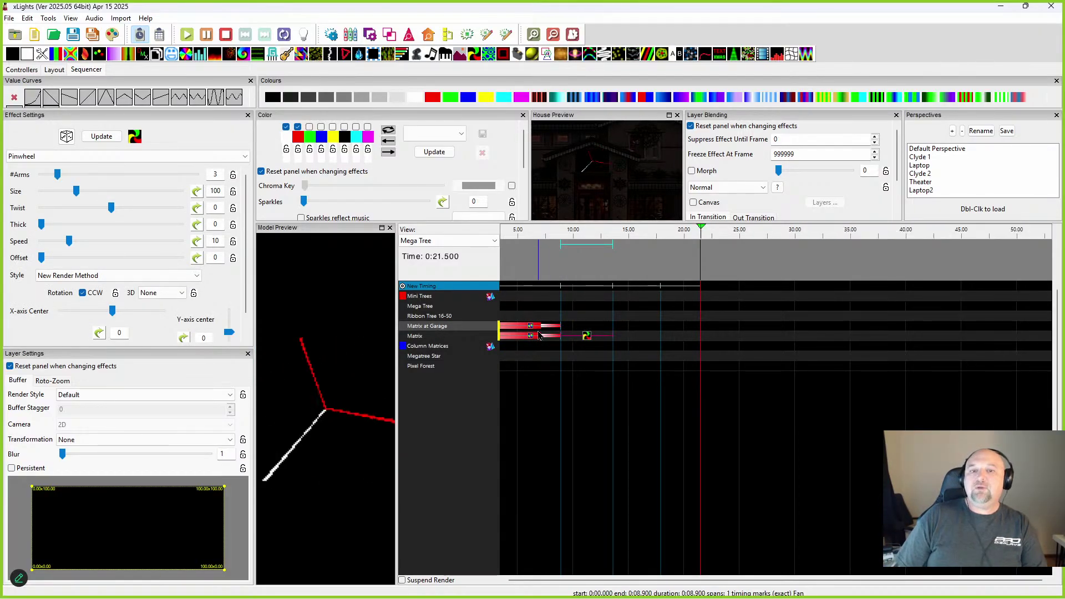
pyautogui.click(541, 337)
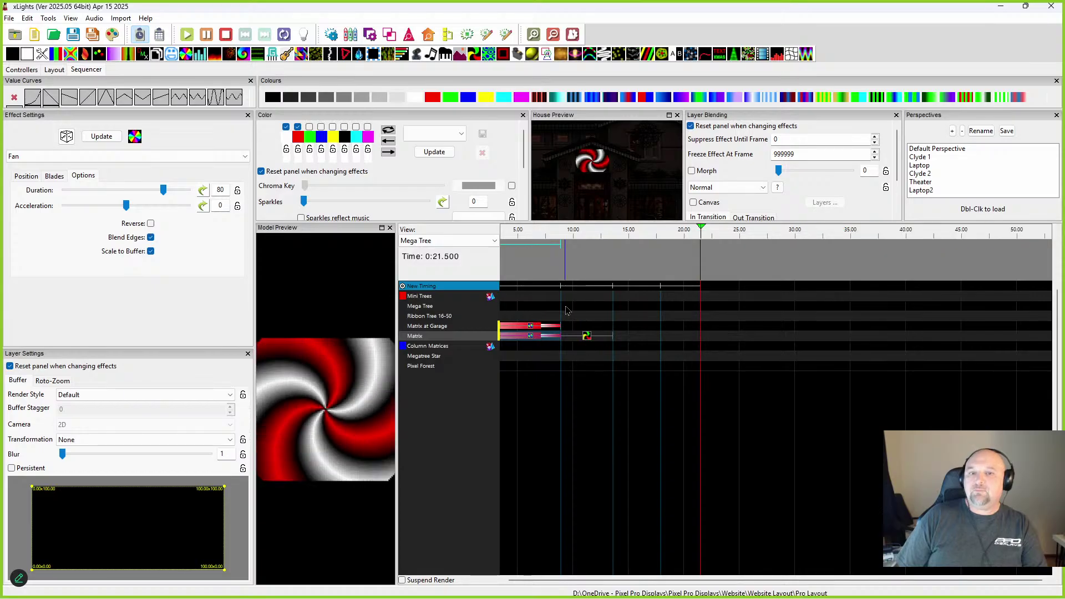
# Step: Delete the Pinwheel effect from the Matrix row and select the interval containing the two Fan effects
pyautogui.click(587, 335)
pyautogui.click(532, 336)
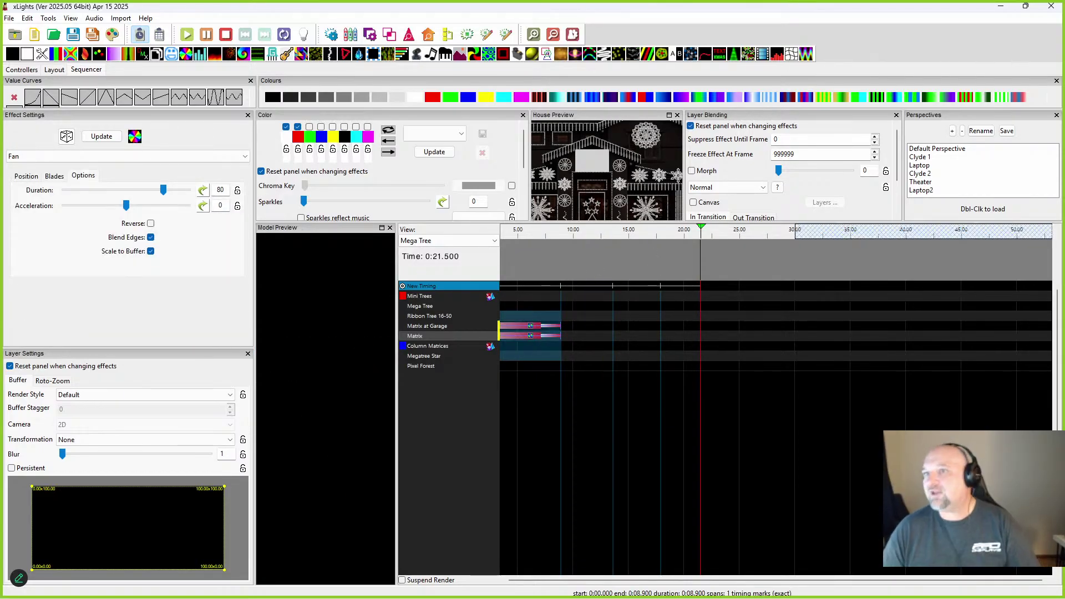
# Step: Switch to the Notepad release notes, highlight the entry on experimental AI mapping of imported sequences, and move the notes aside
pyautogui.moveTo(671, 586)
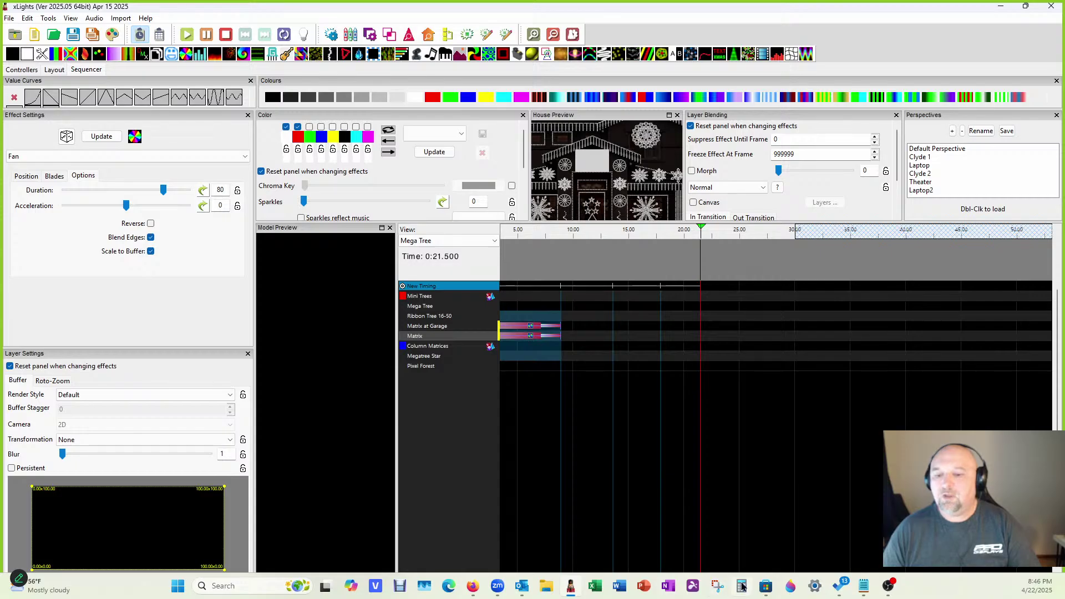
pyautogui.moveTo(865, 583)
pyautogui.click(821, 521)
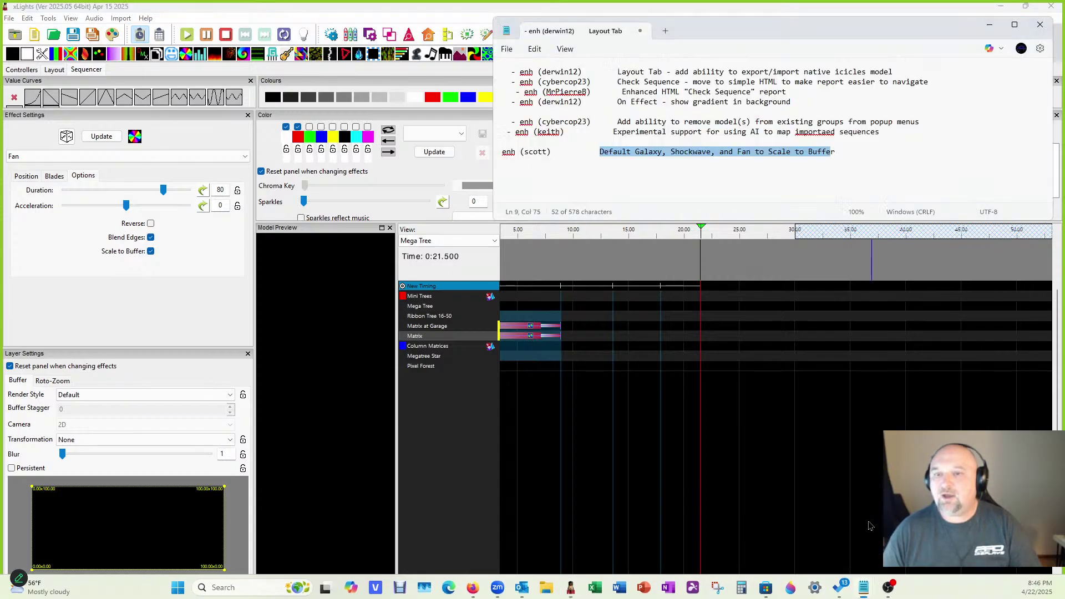
pyautogui.click(680, 122)
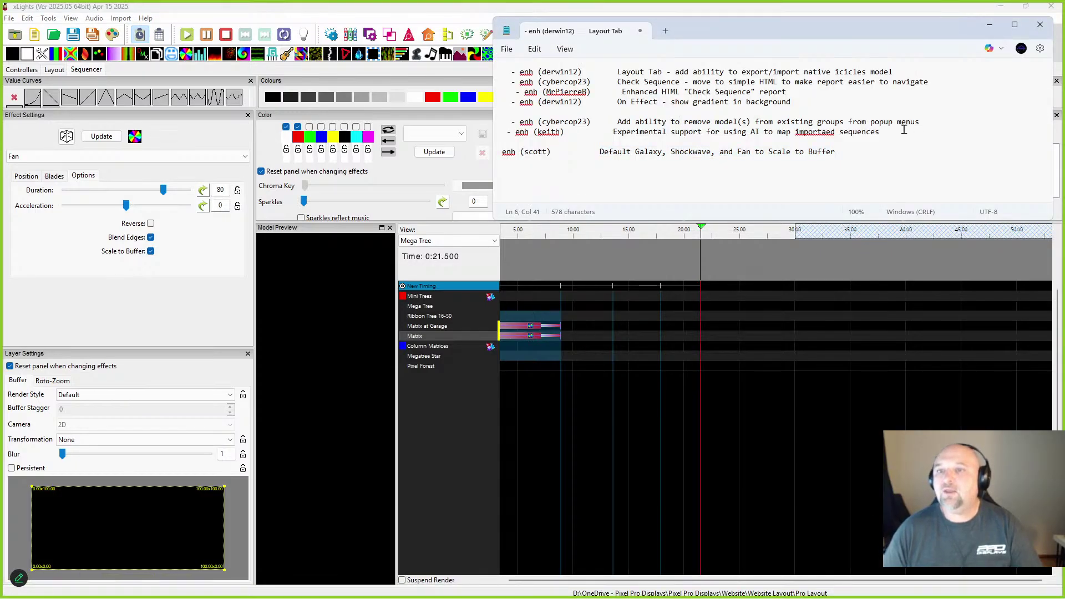
pyautogui.moveTo(575, 138); pyautogui.dragTo(503, 132)
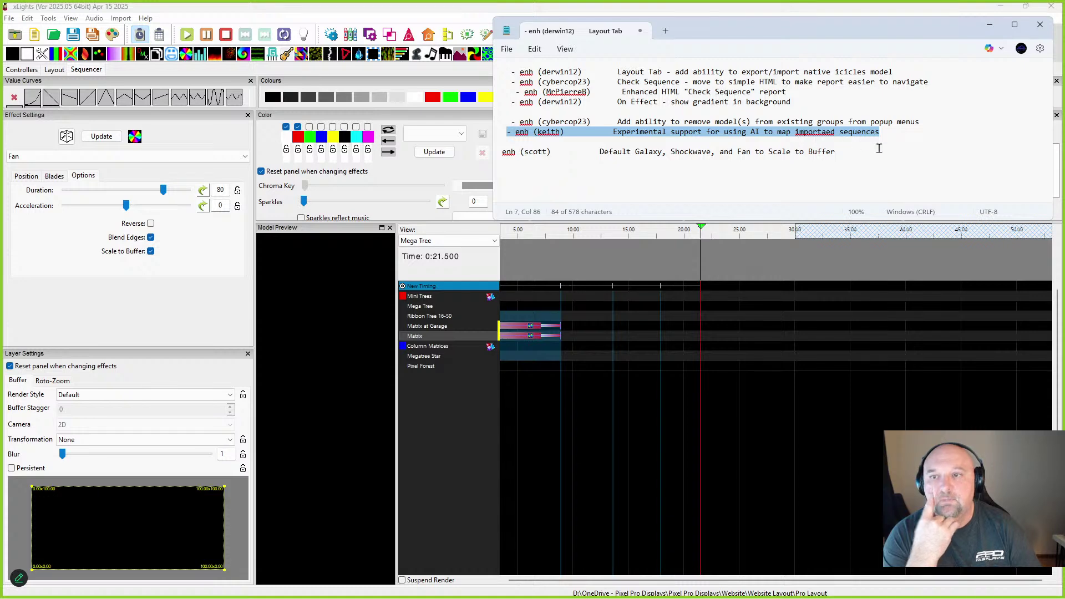
pyautogui.moveTo(712, 33); pyautogui.dragTo(1064, 34)
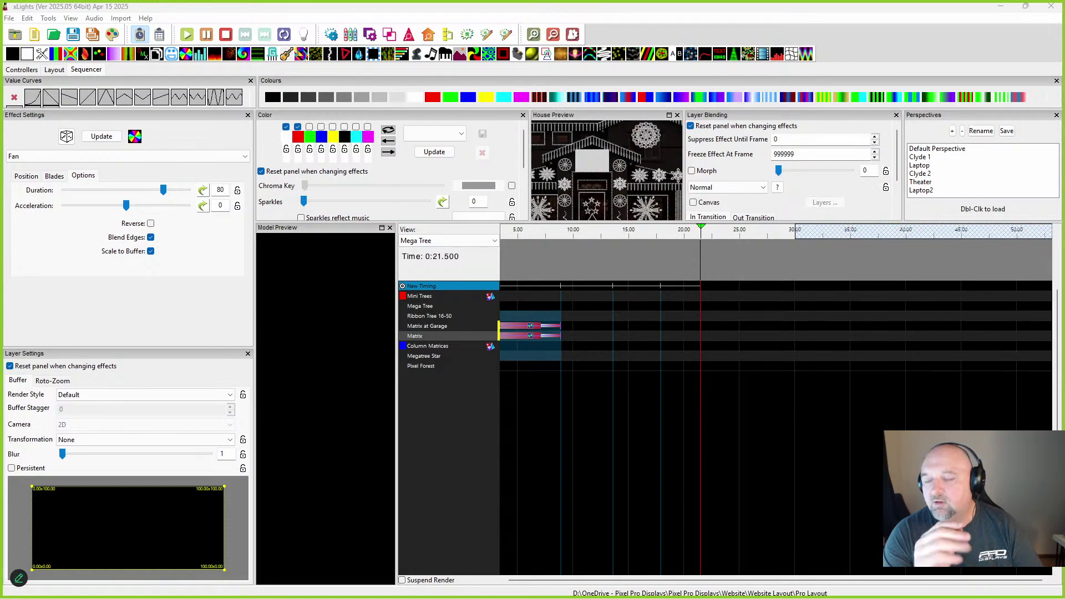
# Step: Start an effects import and browse to the Package Sequences folder under Pixel Pro Displays > Website
pyautogui.click(118, 22)
pyautogui.click(133, 32)
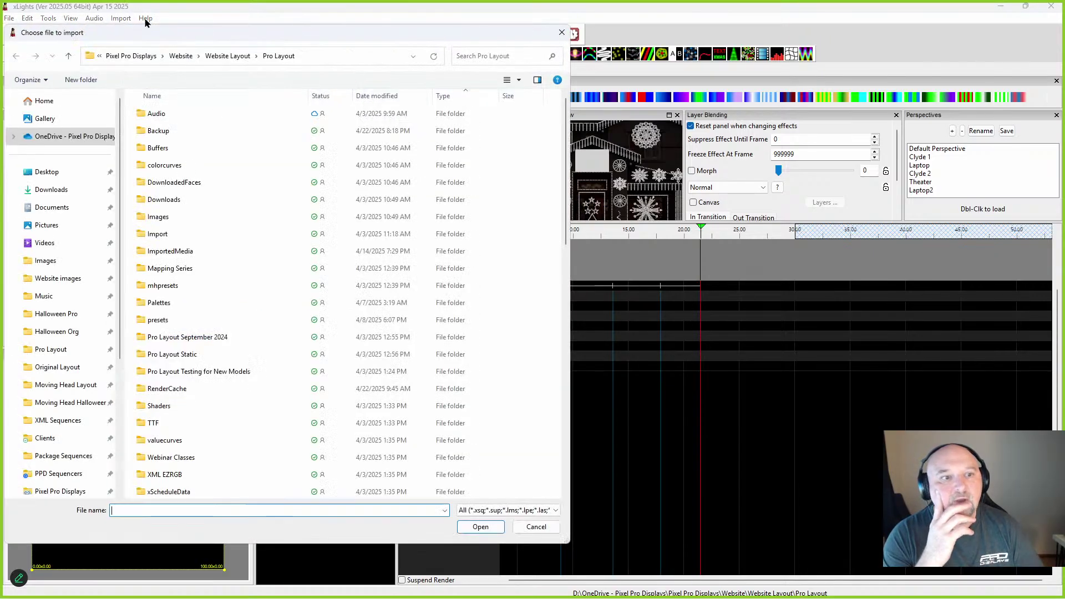
pyautogui.scroll(-2, 61, 289)
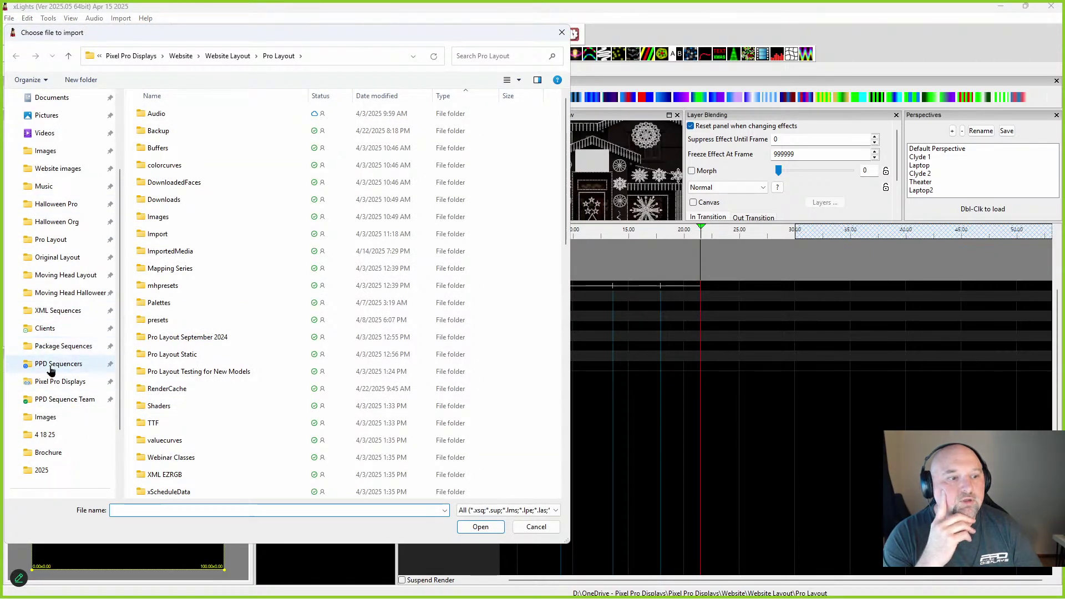
pyautogui.click(69, 383)
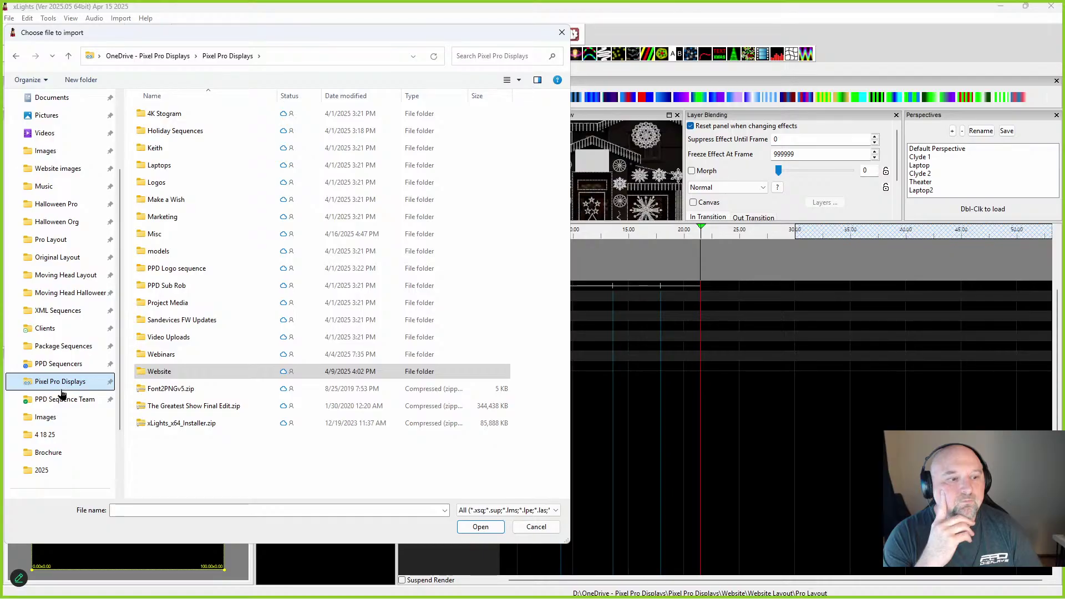
pyautogui.doubleClick(157, 369)
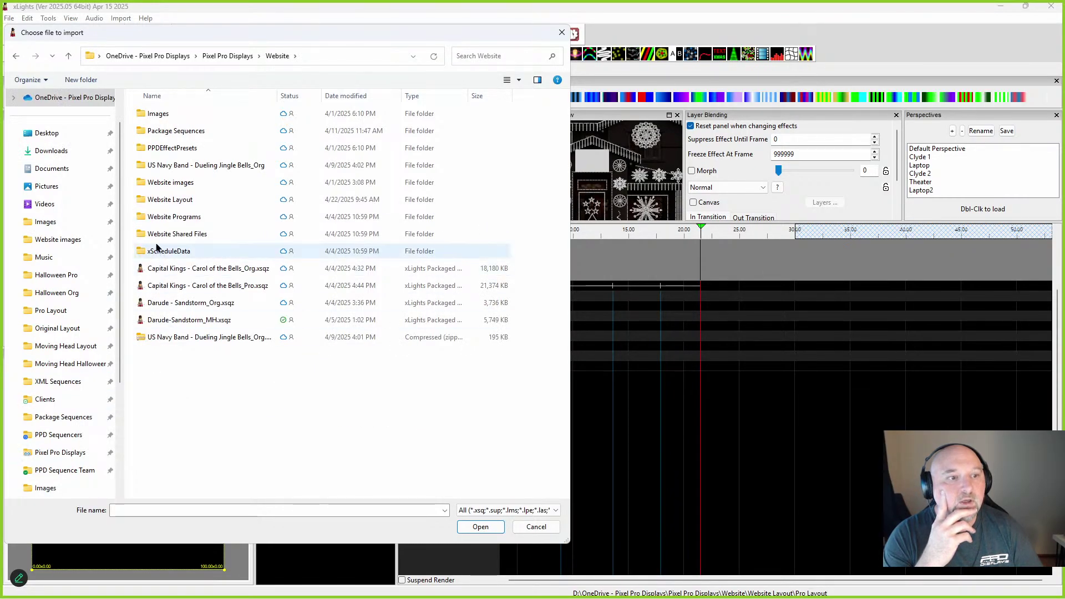
pyautogui.doubleClick(155, 133)
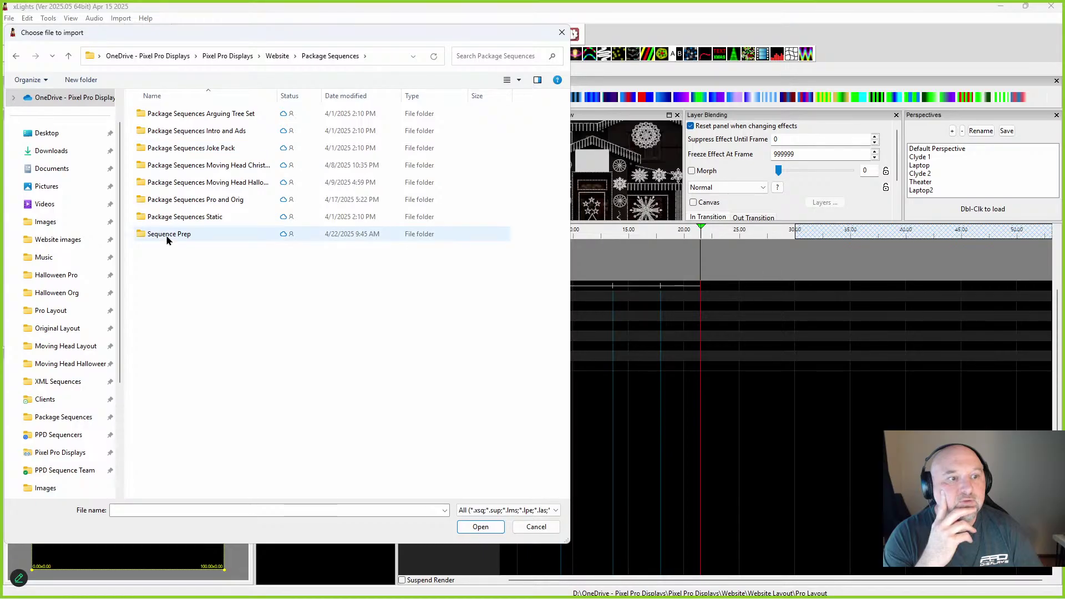
# Step: Load the Alabama - Angels Among Us Pro sequence from Package Sequences Pro and Orig into the channel mapping dialog
pyautogui.doubleClick(164, 217)
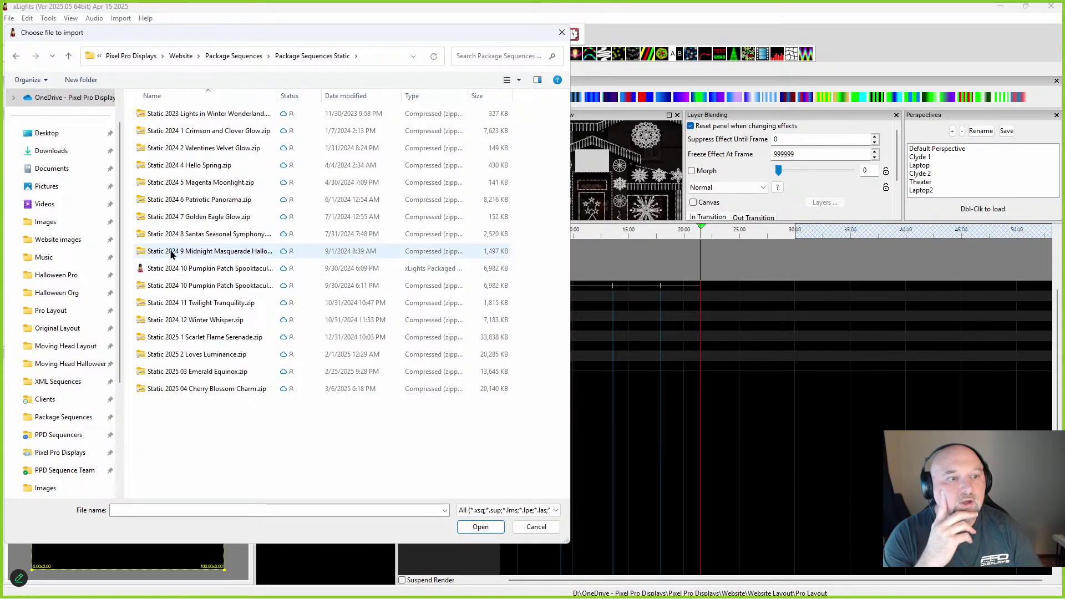
pyautogui.hotkey('alt', 'Left')
pyautogui.click(173, 200)
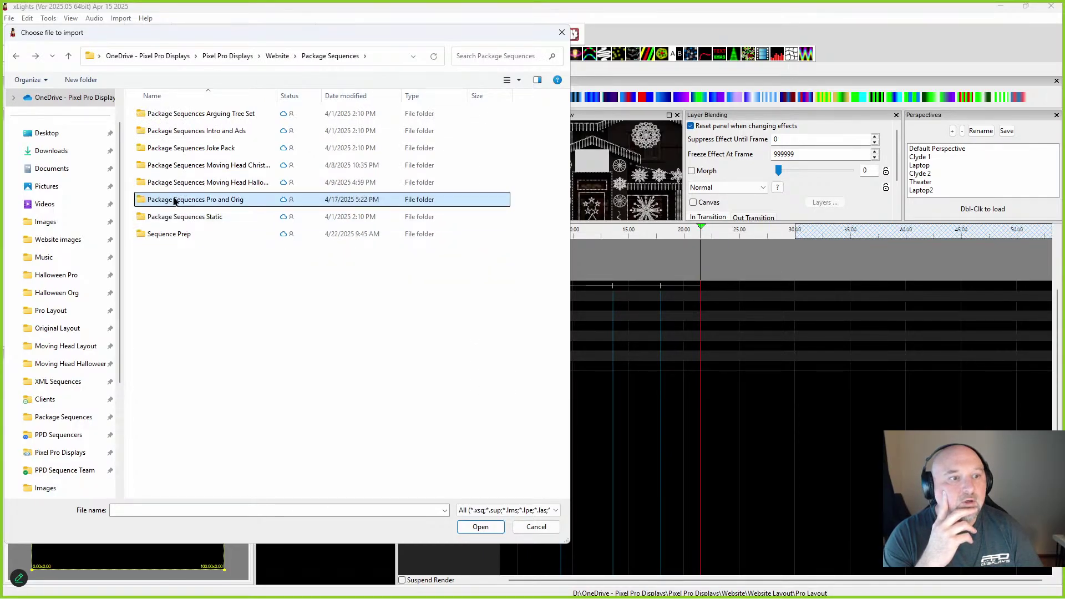
pyautogui.doubleClick(174, 200)
pyautogui.doubleClick(186, 235)
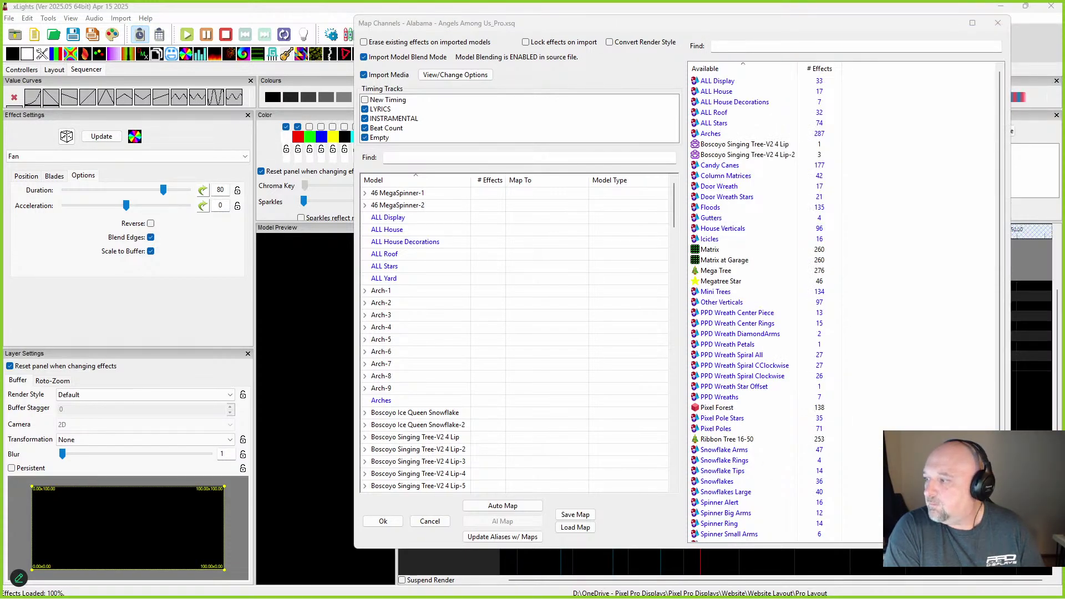
# Step: Return to the Notepad notes, highlight the entry on removing models from existing groups, and move the notes aside
pyautogui.hotkey('alt', 'Tab')
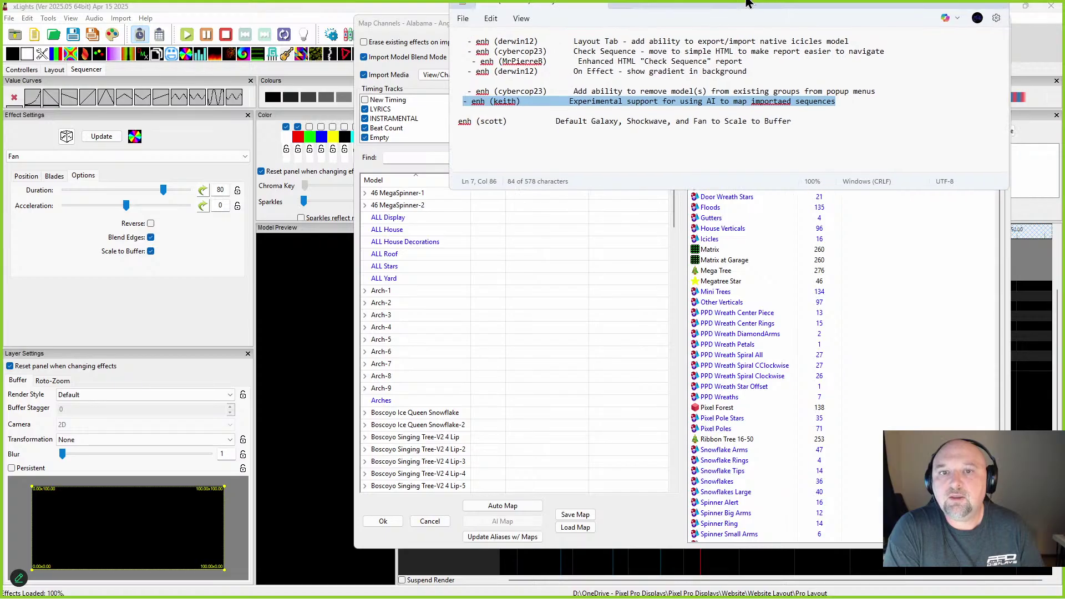
pyautogui.click(623, 80)
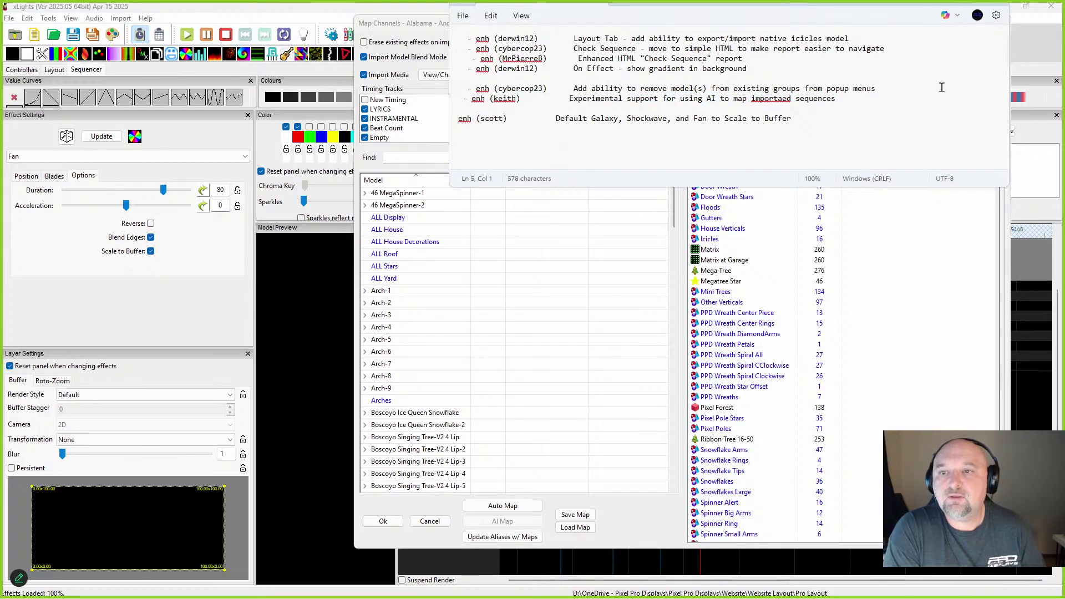
pyautogui.moveTo(889, 86); pyautogui.dragTo(445, 80)
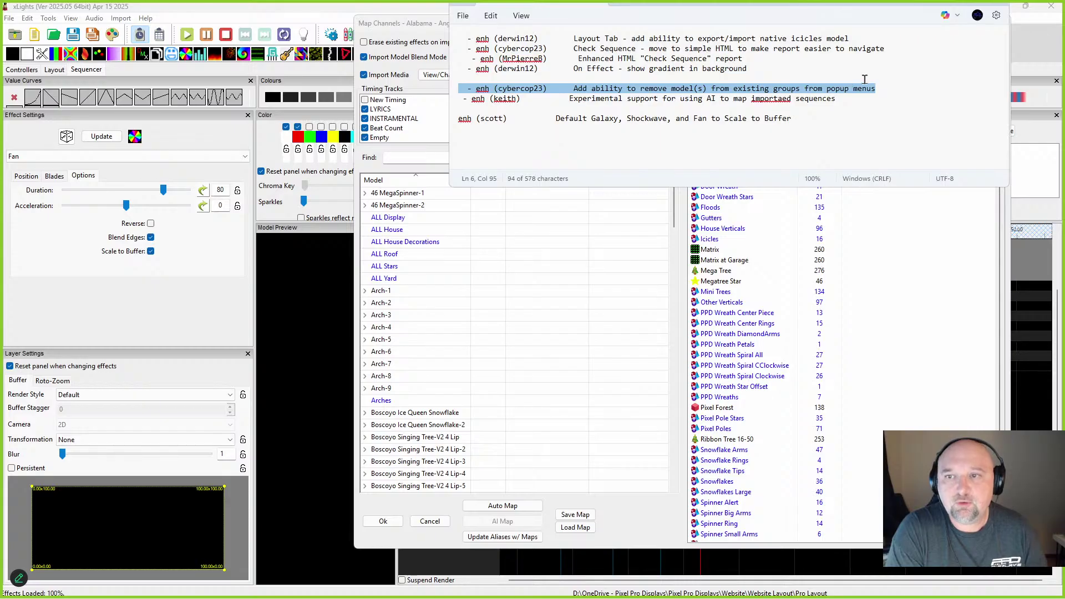
pyautogui.moveTo(660, 13); pyautogui.dragTo(1064, 277)
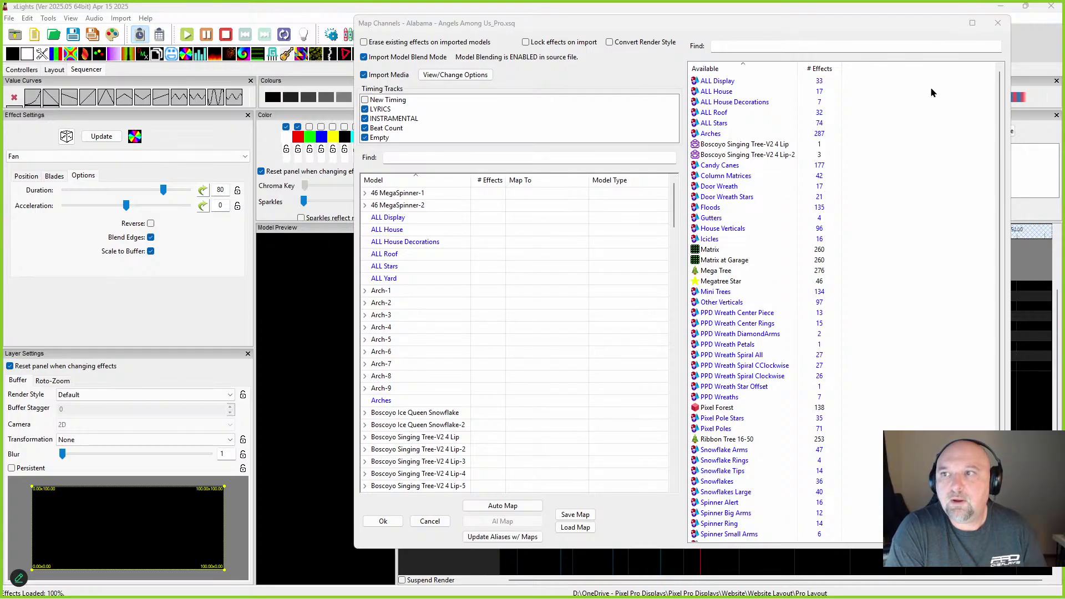
# Step: Close the channel mapping without importing and show the Remove from Existing Groups option for Arch-4 in the layout preview
pyautogui.click(998, 23)
pyautogui.click(55, 71)
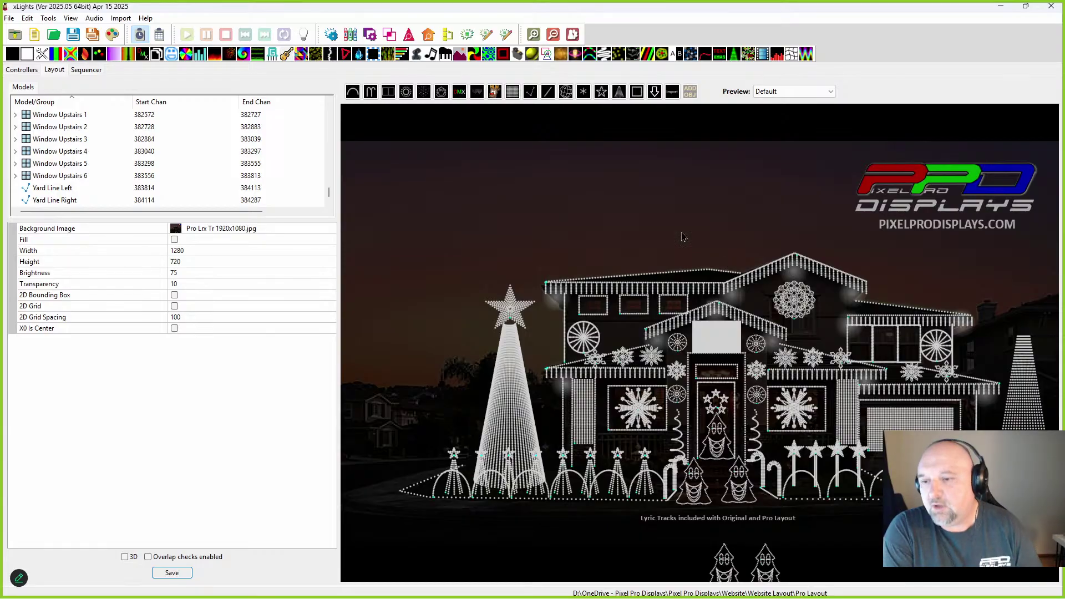
pyautogui.click(590, 340)
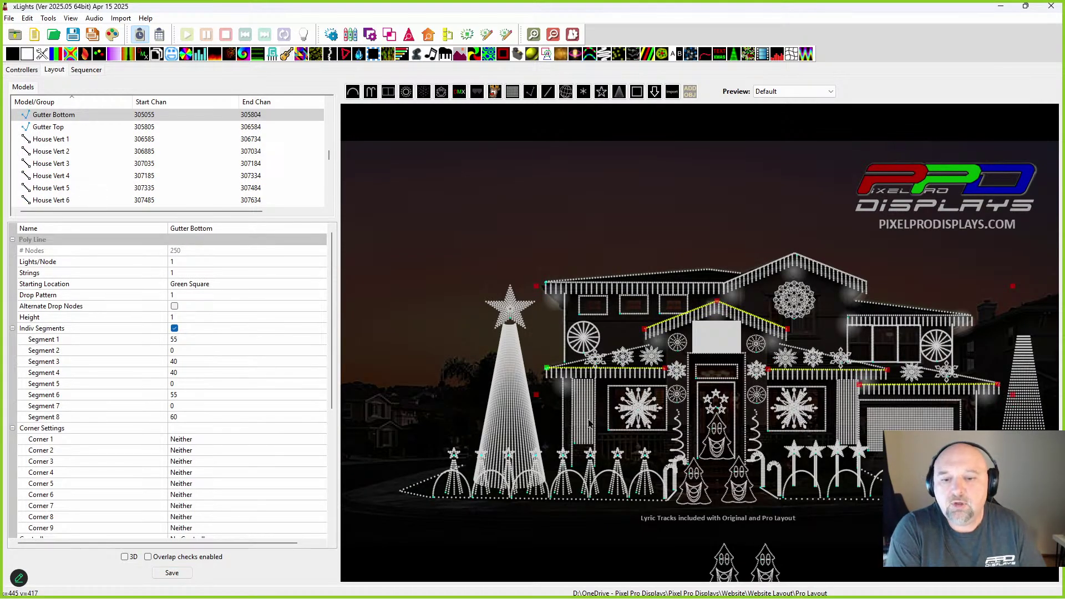
pyautogui.click(566, 480)
pyautogui.rightClick(565, 476)
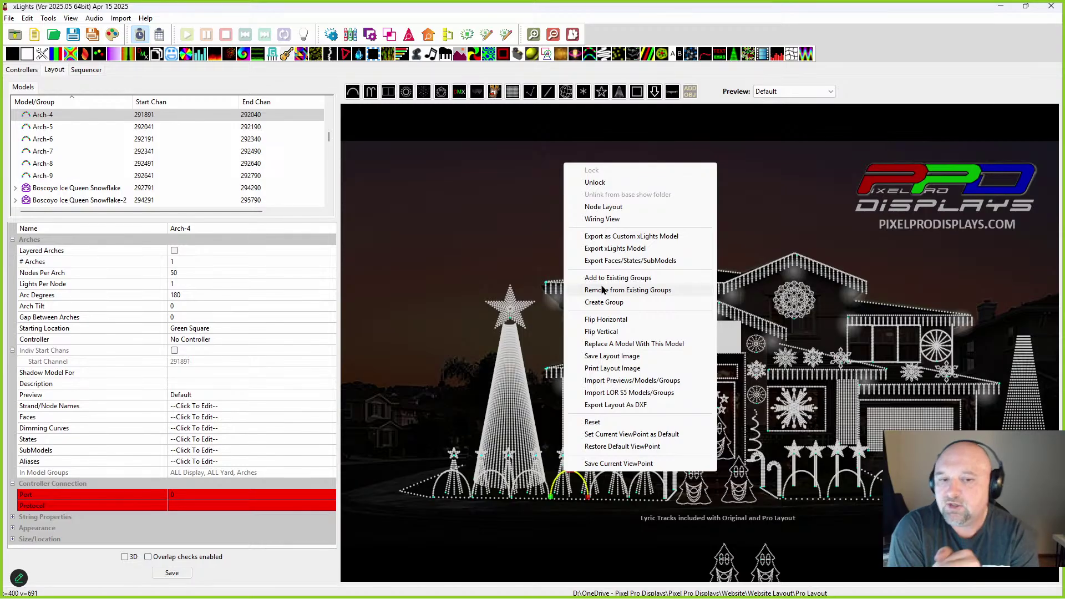
pyautogui.click(419, 260)
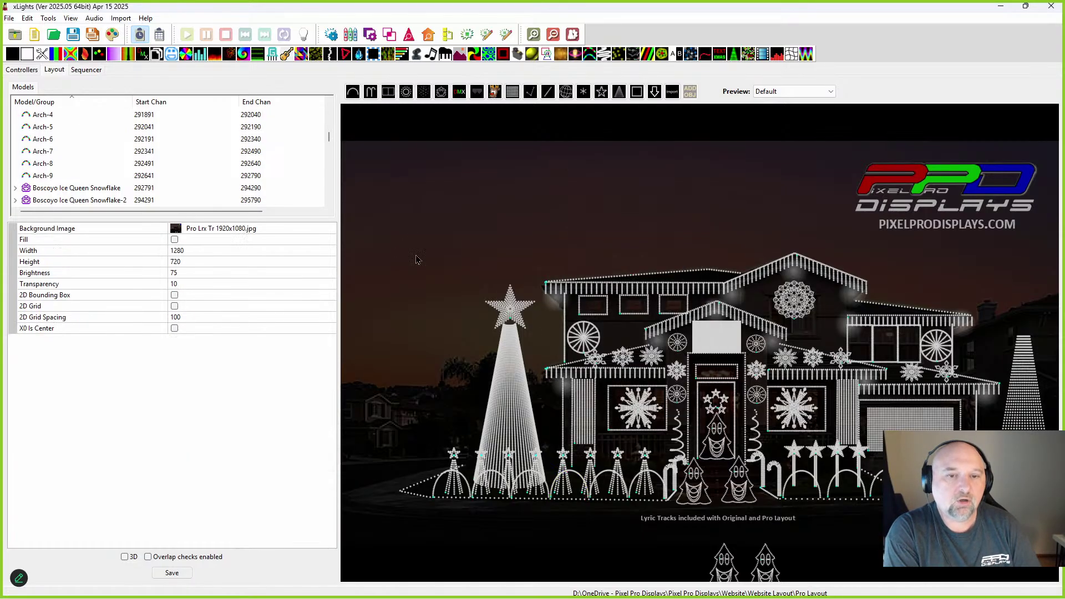
# Step: Expand Boscoyo Ice Queen Snowflake and show the group removal options for the model and its Main Arms Outline submodel
pyautogui.click(15, 188)
pyautogui.scroll(-1, 90, 168)
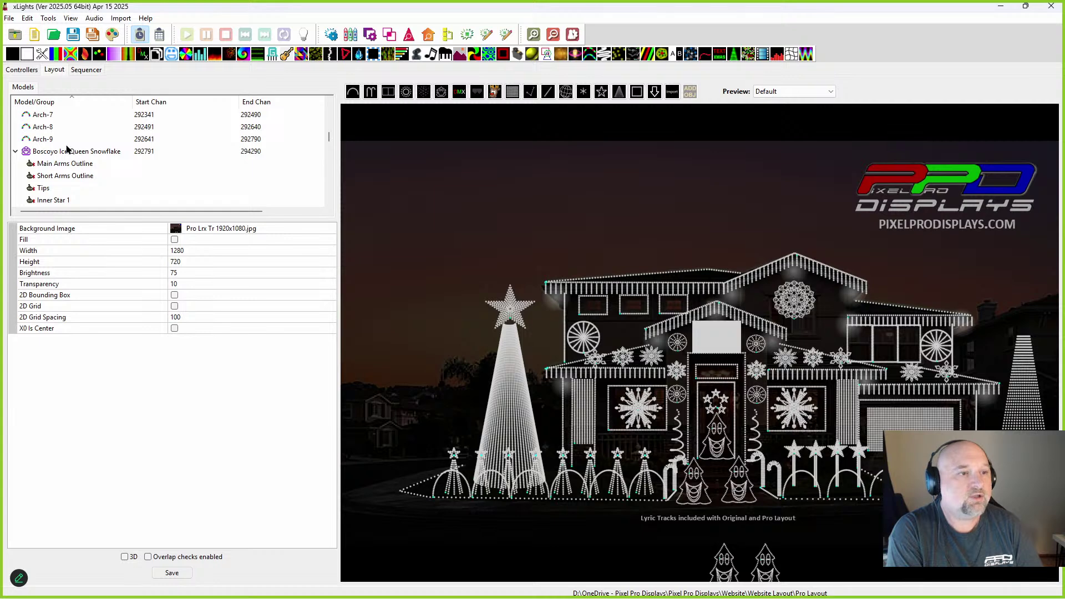
pyautogui.click(71, 152)
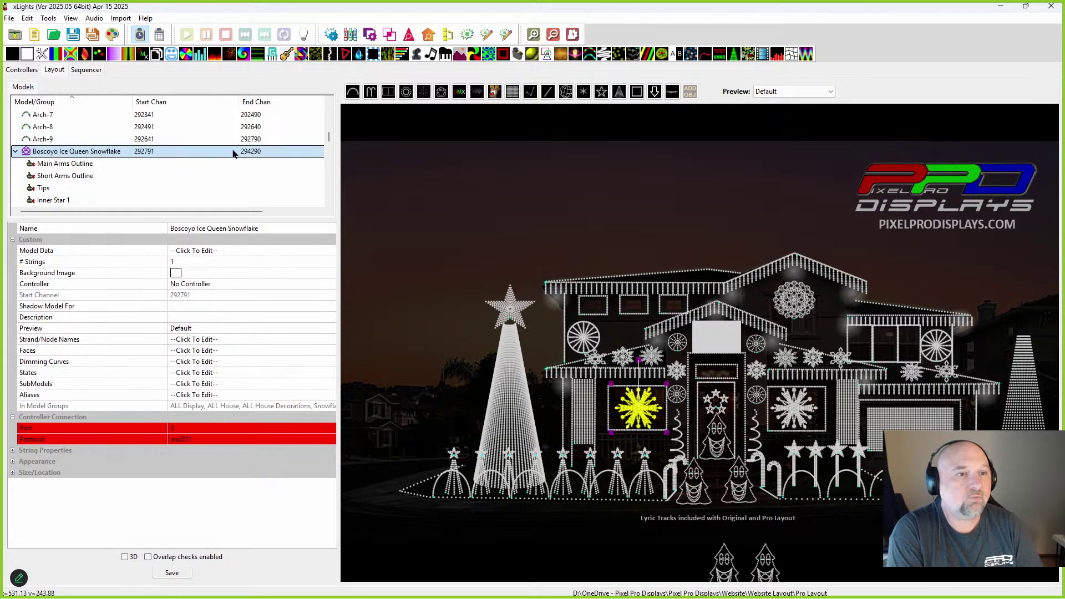
pyautogui.rightClick(233, 154)
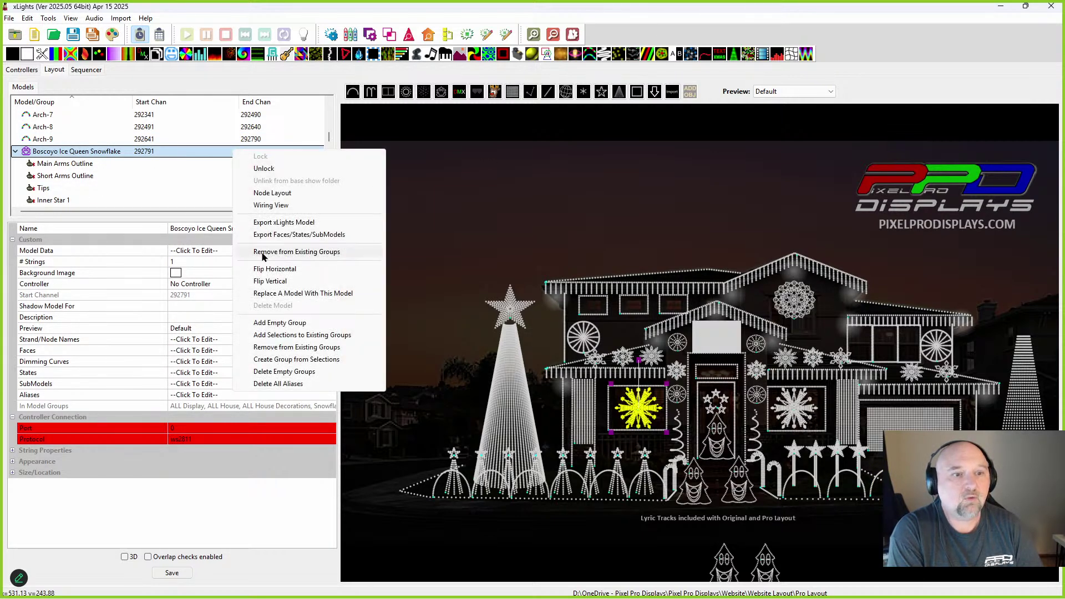
pyautogui.click(63, 164)
pyautogui.rightClick(65, 168)
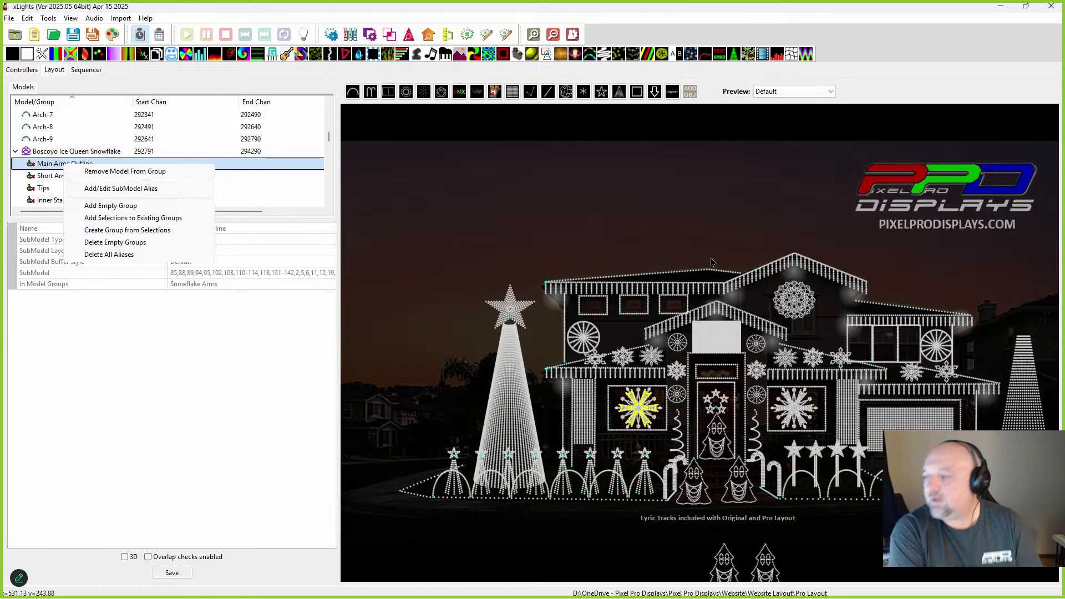
pyautogui.click(221, 140)
# Step: Examine the members of the PPD Wreath Star Offset, PPD Wreath Star, Door Wreath and Door Wreath Stars groups
pyautogui.scroll(5, 121, 158)
pyautogui.click(52, 128)
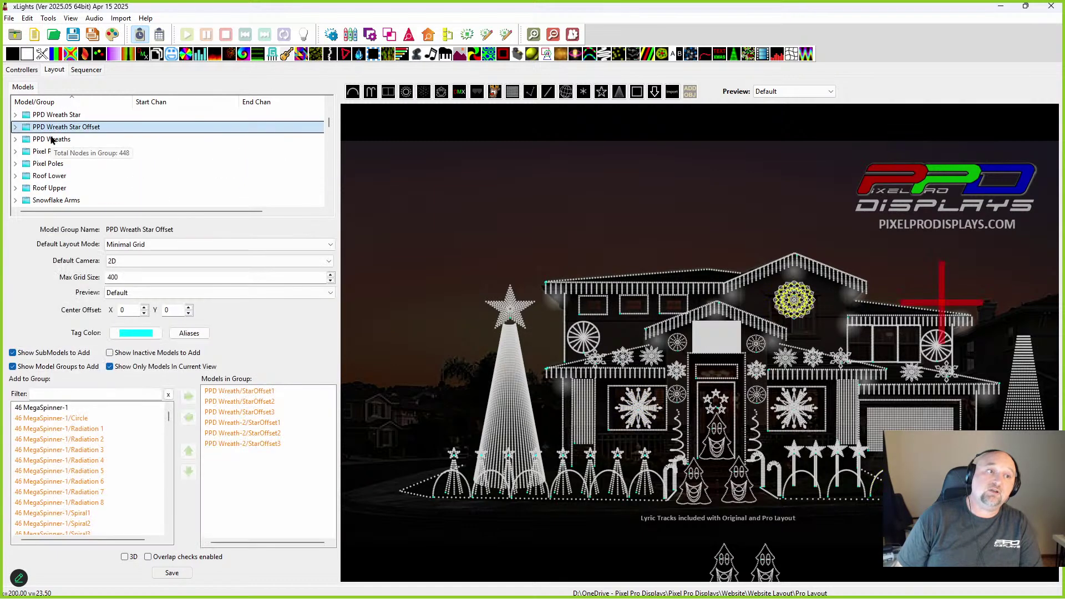
pyautogui.click(62, 117)
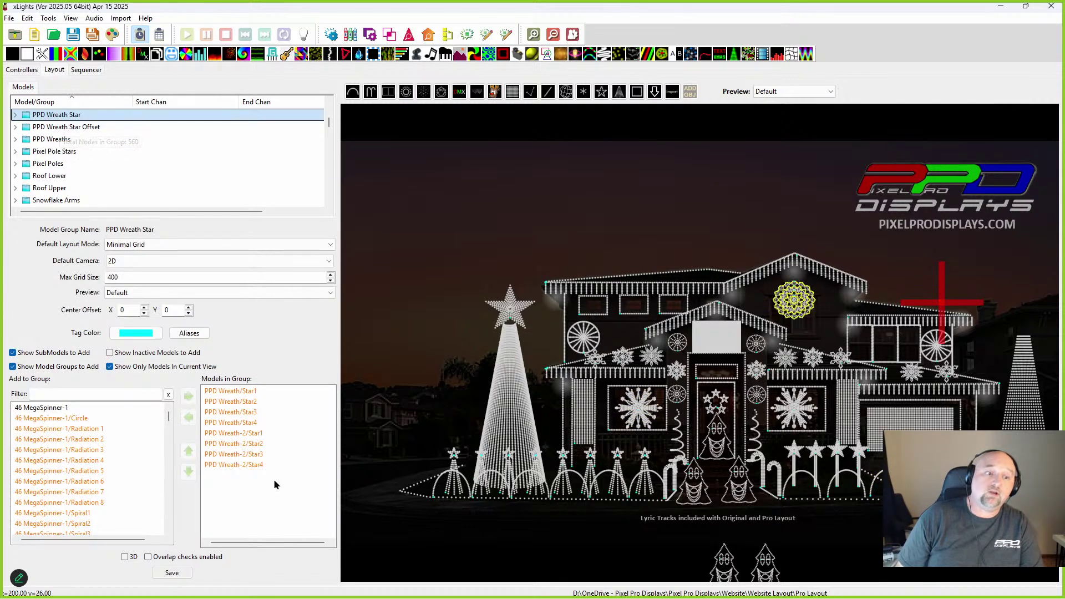
pyautogui.scroll(6, 77, 133)
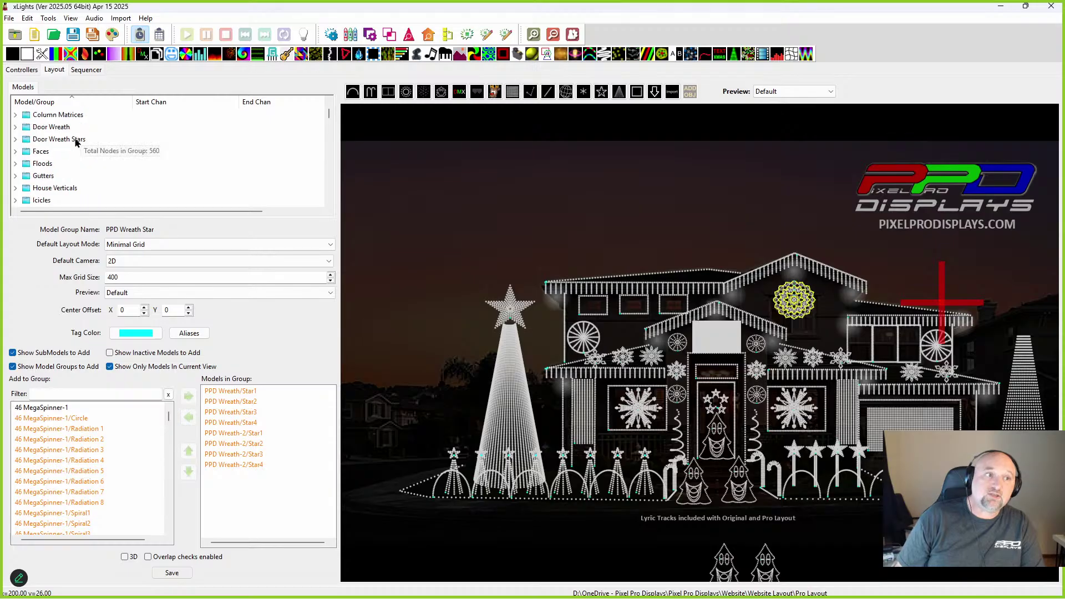
pyautogui.click(63, 132)
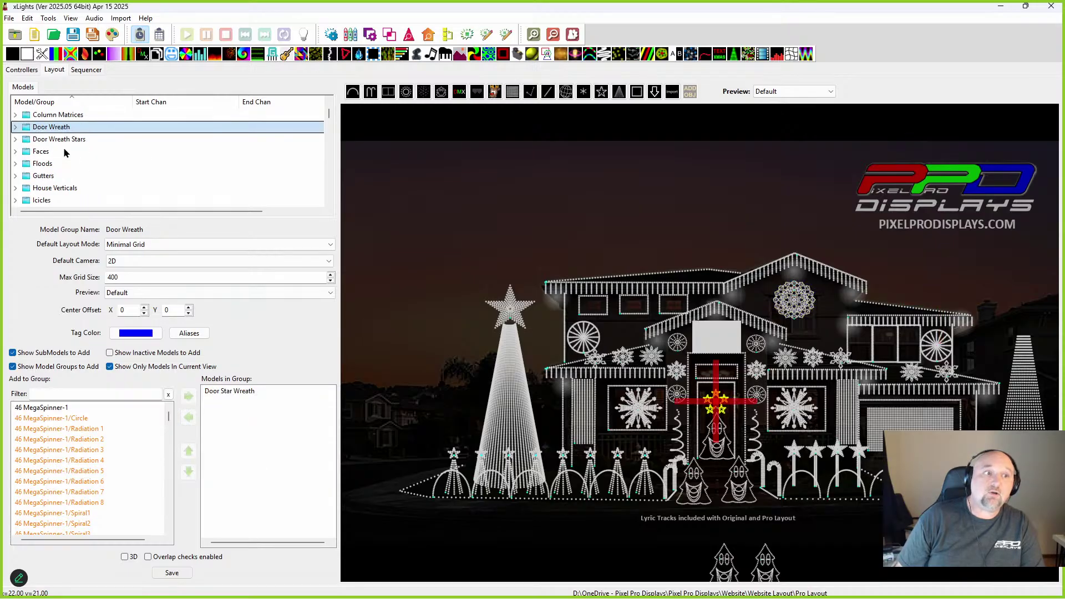
pyautogui.click(65, 142)
# Step: Examine the models in the ALL House Decorations group and the submodels in the PPD Wreath Center Piece group
pyautogui.scroll(5, 65, 152)
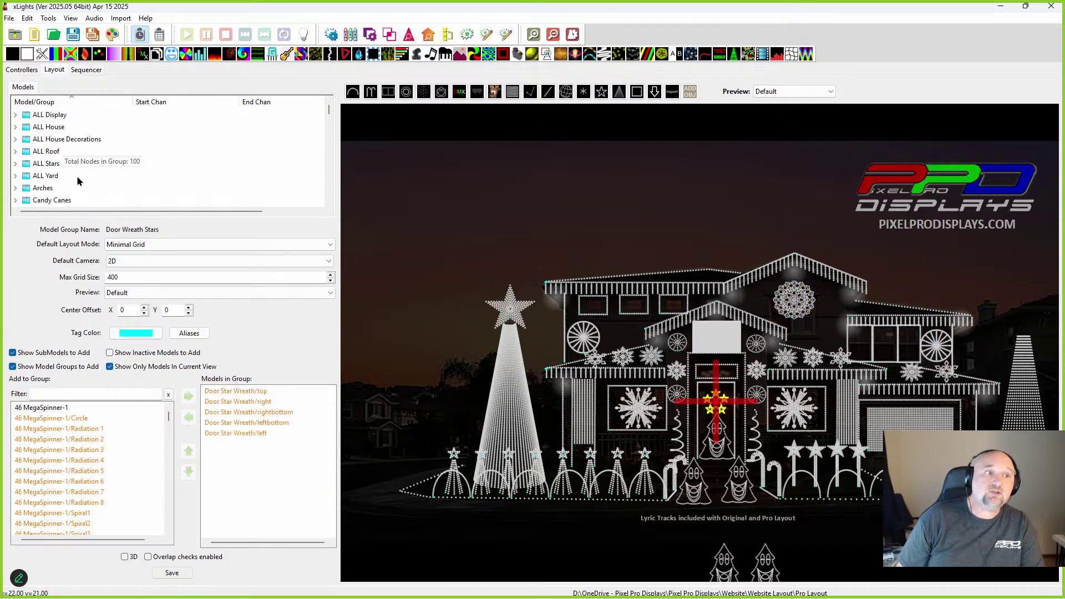
pyautogui.click(49, 142)
pyautogui.scroll(-3, 268, 497)
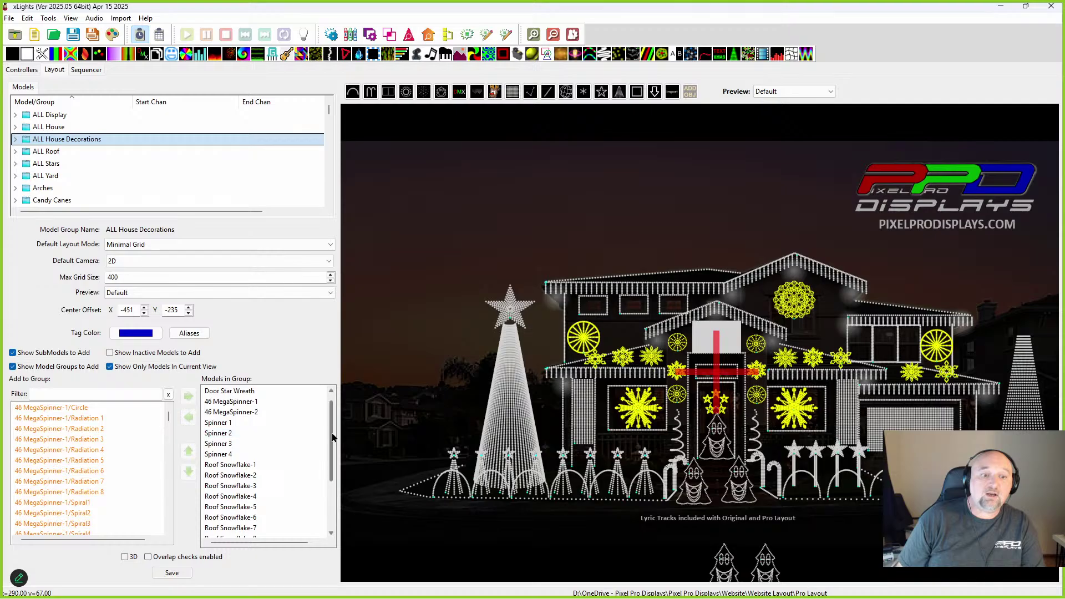
pyautogui.scroll(3, 328, 499)
pyautogui.scroll(-3, 310, 514)
pyautogui.scroll(3, 310, 514)
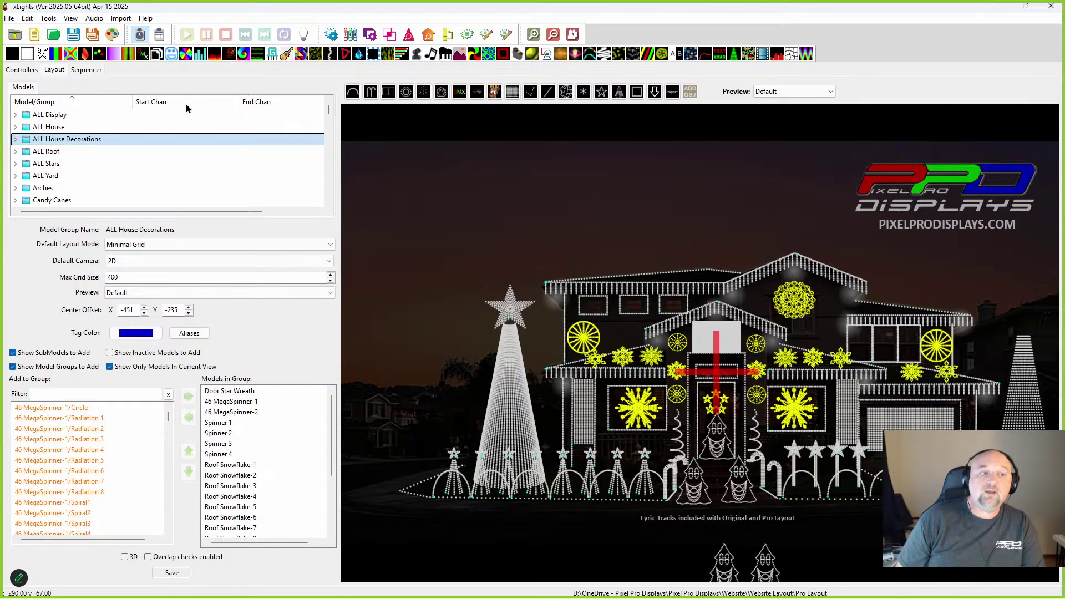
pyautogui.scroll(-5, 121, 184)
pyautogui.scroll(2, 121, 184)
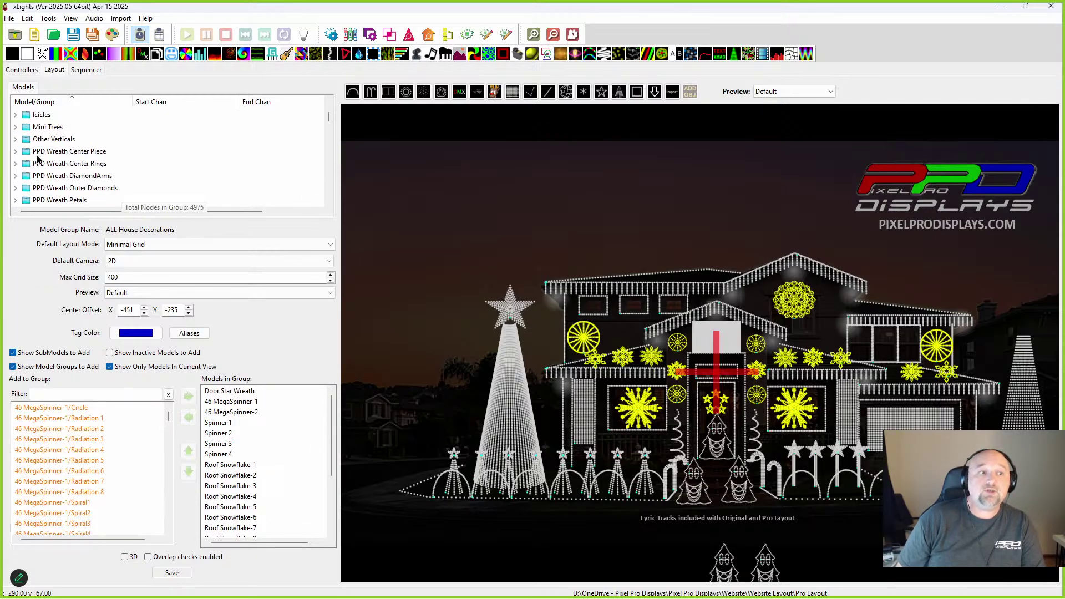
pyautogui.click(37, 154)
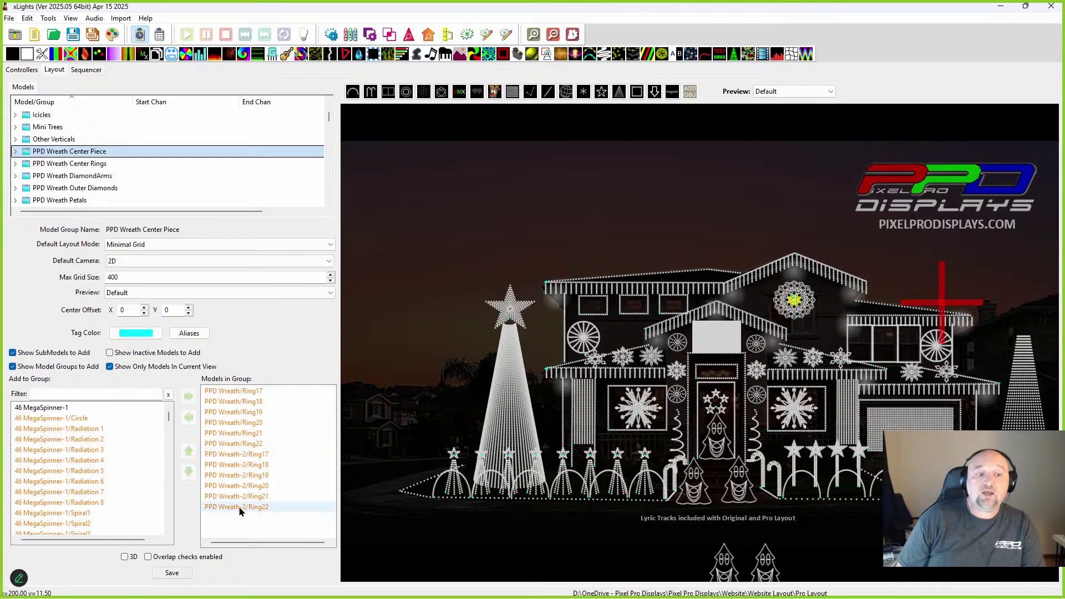
# Step: Examine the members of the PPD Wreath Star Offset and PPD Wreaths groups in the layout
pyautogui.scroll(-5, 103, 186)
pyautogui.scroll(5, 100, 186)
pyautogui.scroll(-2, 97, 183)
pyautogui.scroll(-1, 97, 183)
pyautogui.click(85, 154)
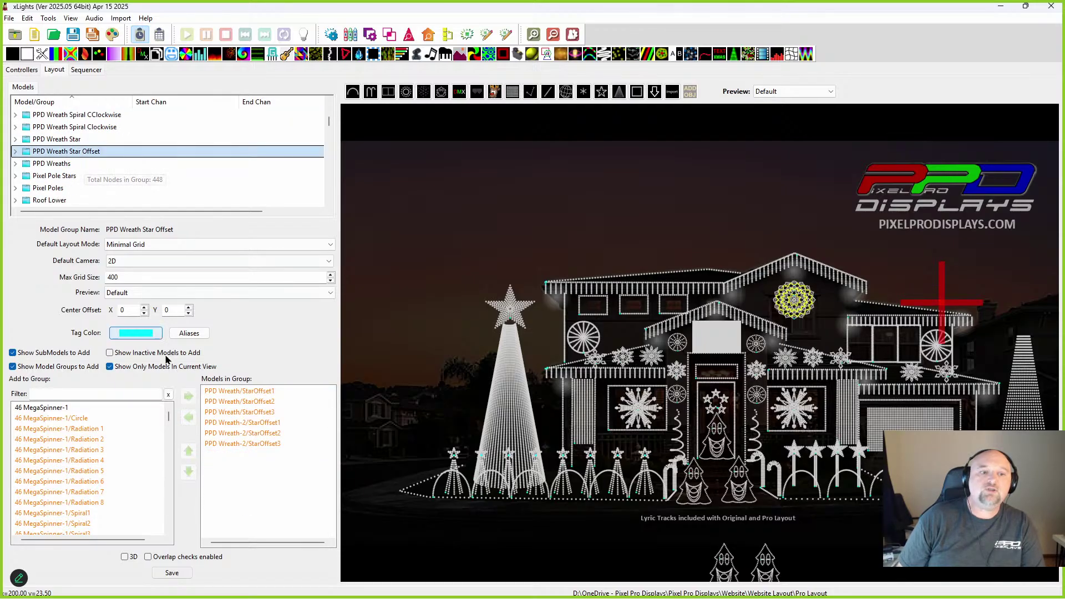
pyautogui.click(54, 164)
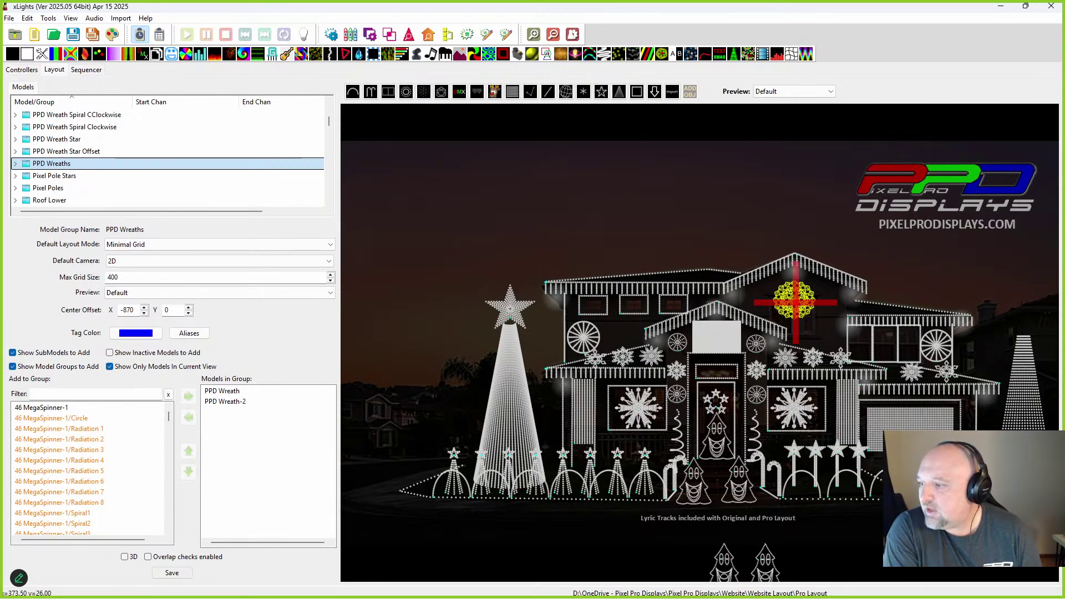
# Step: Switch to the Notepad release notes, highlight the "On Effect - show gradient in background" entry, and return to xLights
pyautogui.hotkey('alt', 'Tab')
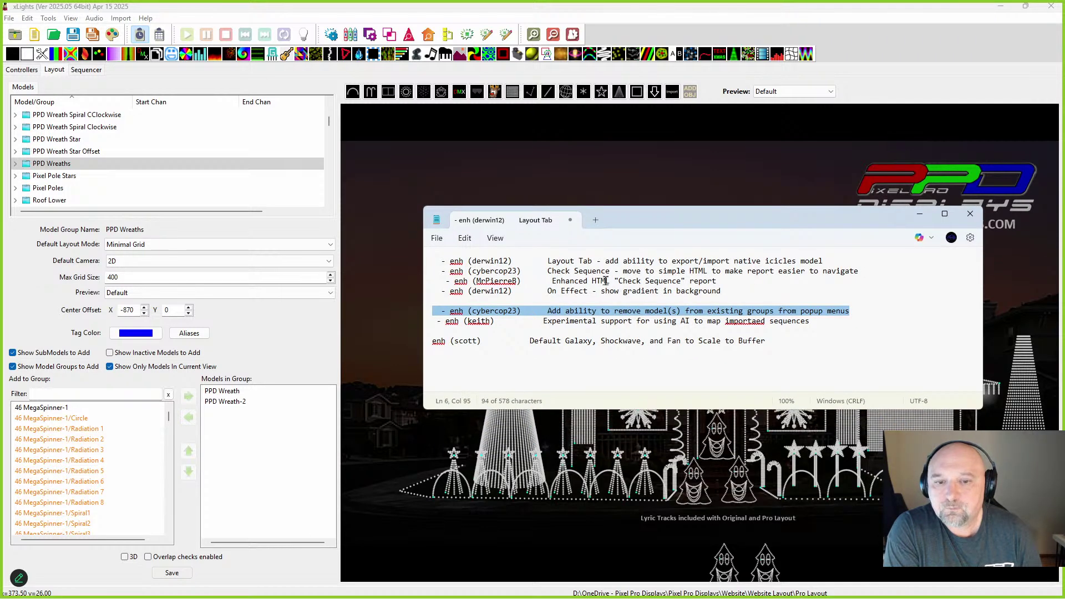
pyautogui.moveTo(775, 291); pyautogui.dragTo(540, 289)
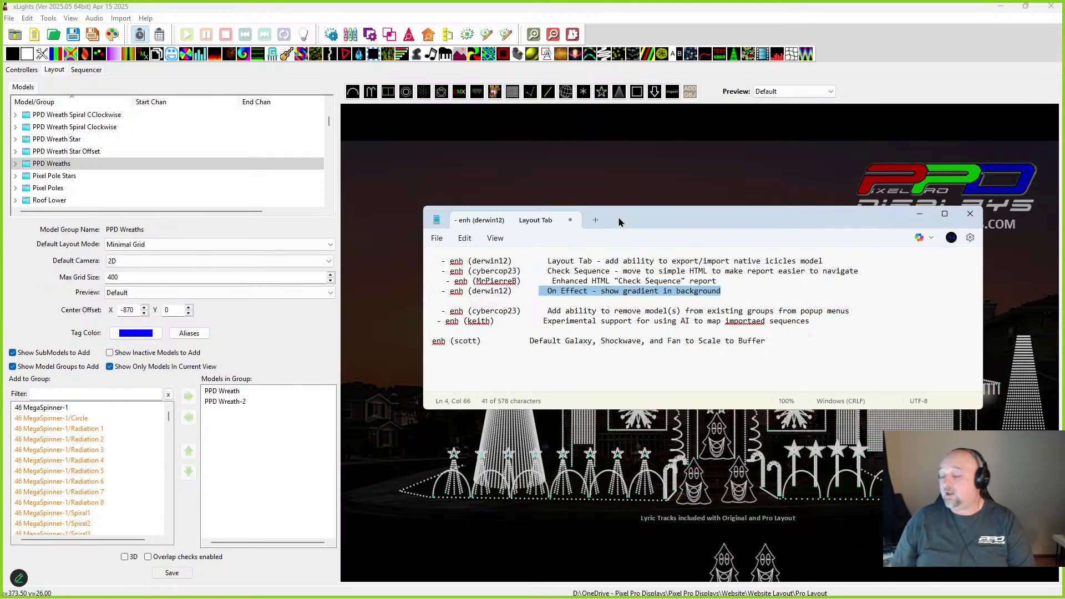
pyautogui.hotkey('alt', 'Tab')
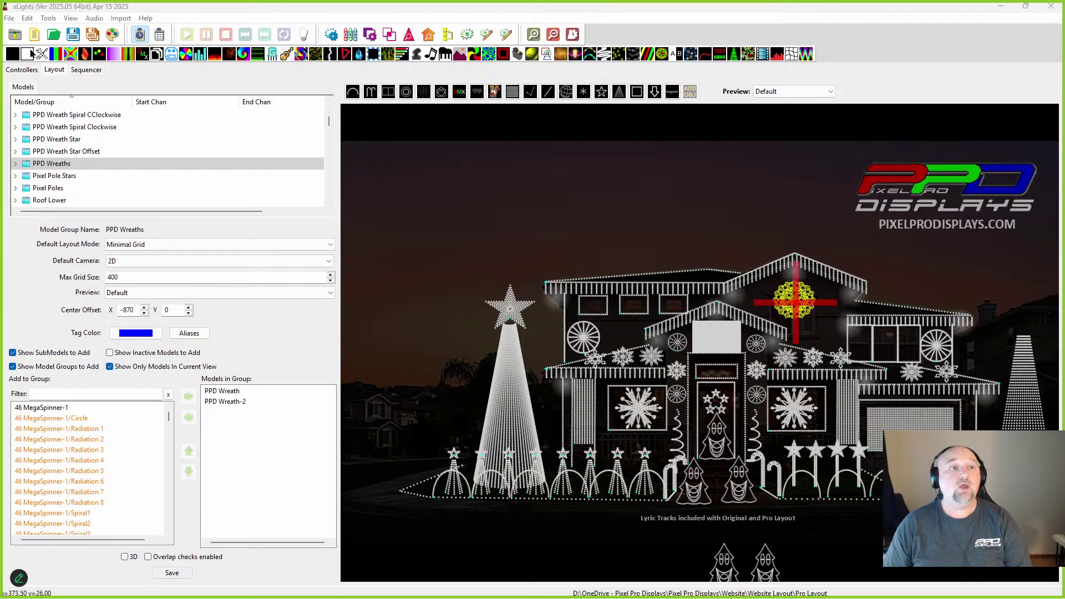
# Step: Open the sequencer and add an On effect to Matrix at Garage in the timing interval right after the existing Fan effect
pyautogui.click(83, 71)
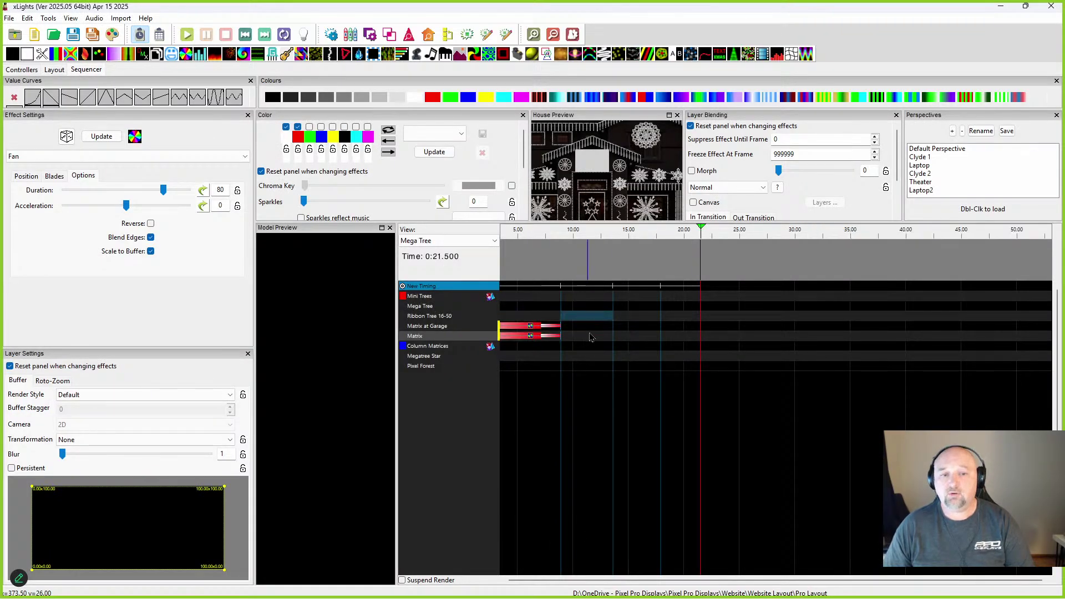
pyautogui.click(604, 325)
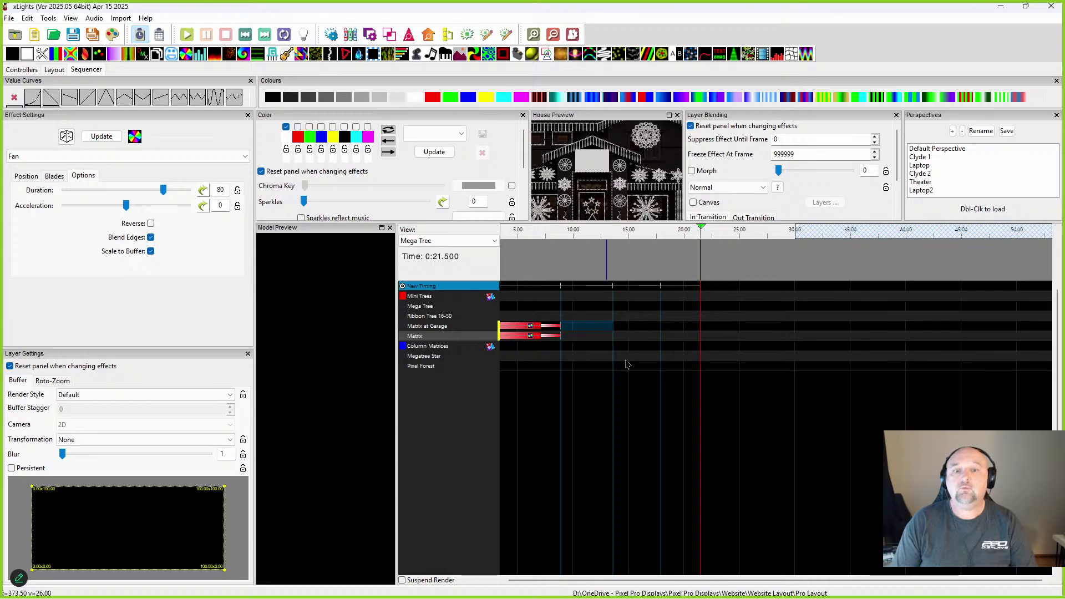
pyautogui.press('o')
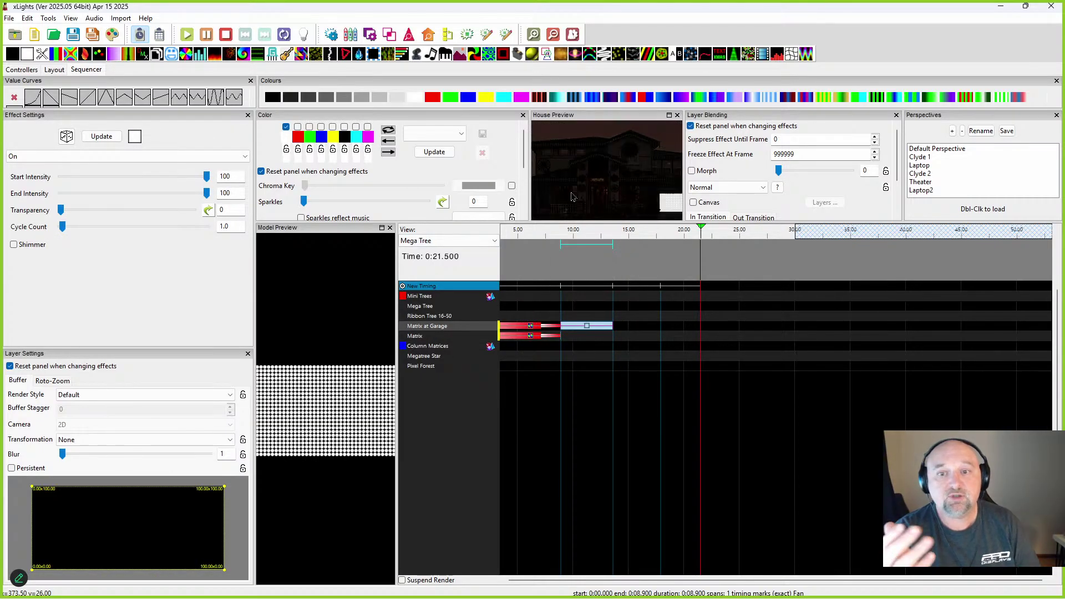
# Step: Apply a blue and white preset color curve with Gradient blend mode to the On effect on Matrix at Garage
pyautogui.click(589, 329)
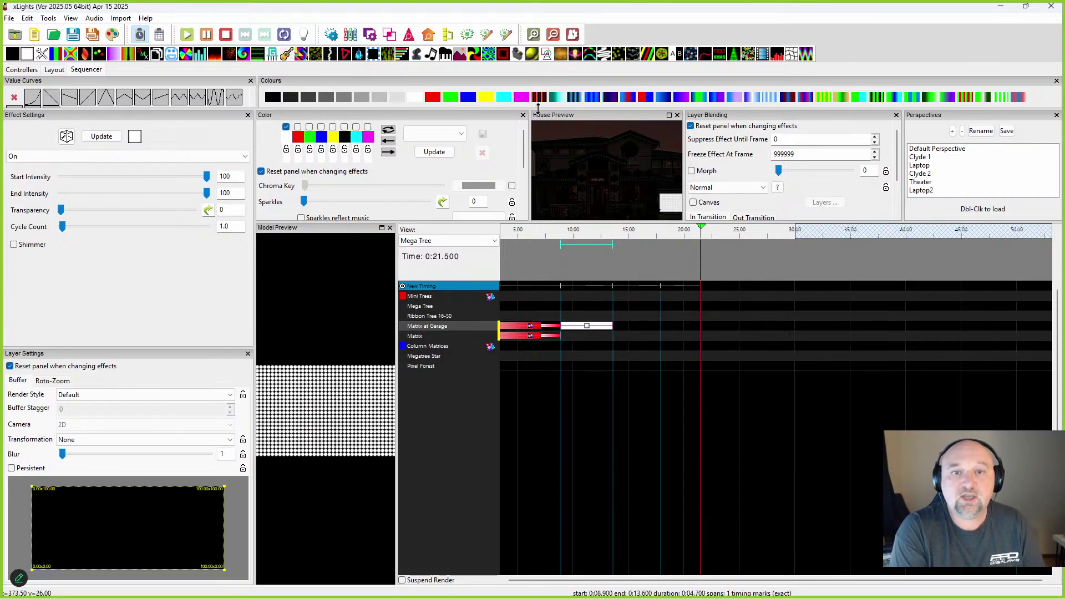
pyautogui.click(287, 145)
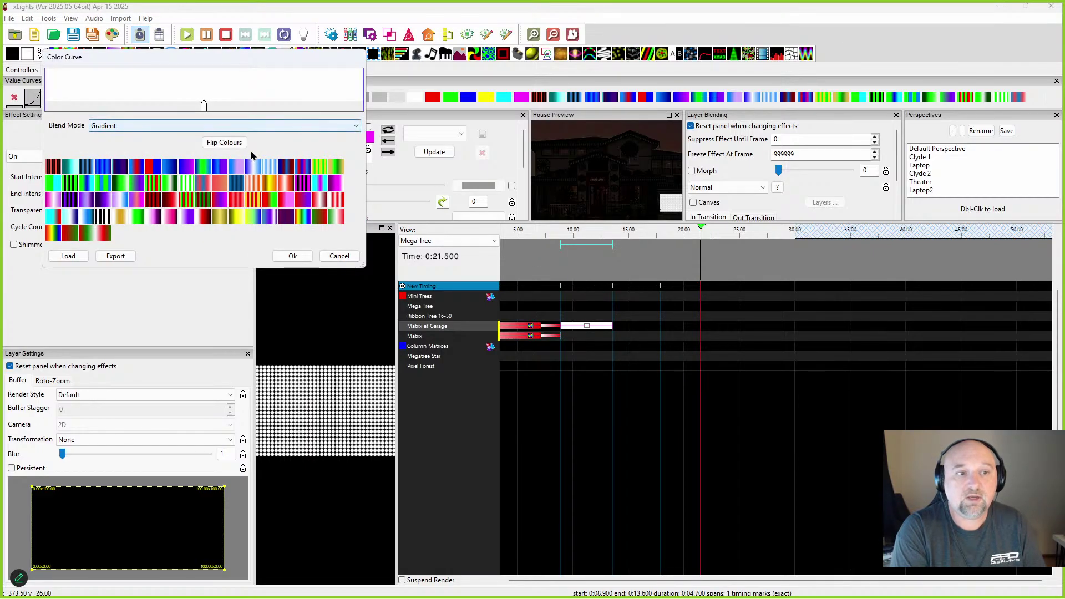
pyautogui.click(253, 169)
pyautogui.click(282, 258)
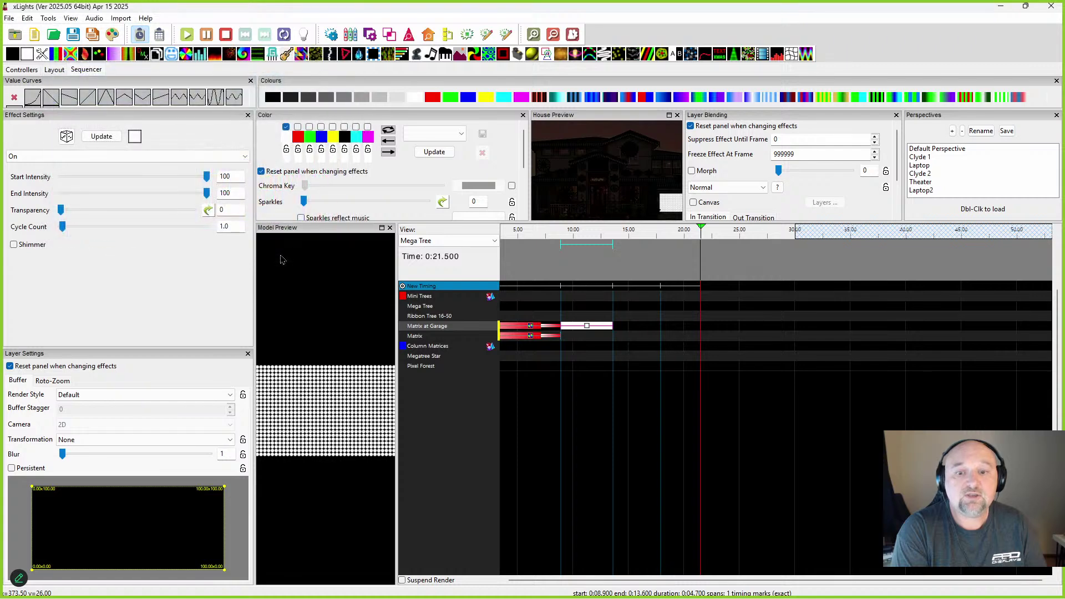
pyautogui.click(587, 326)
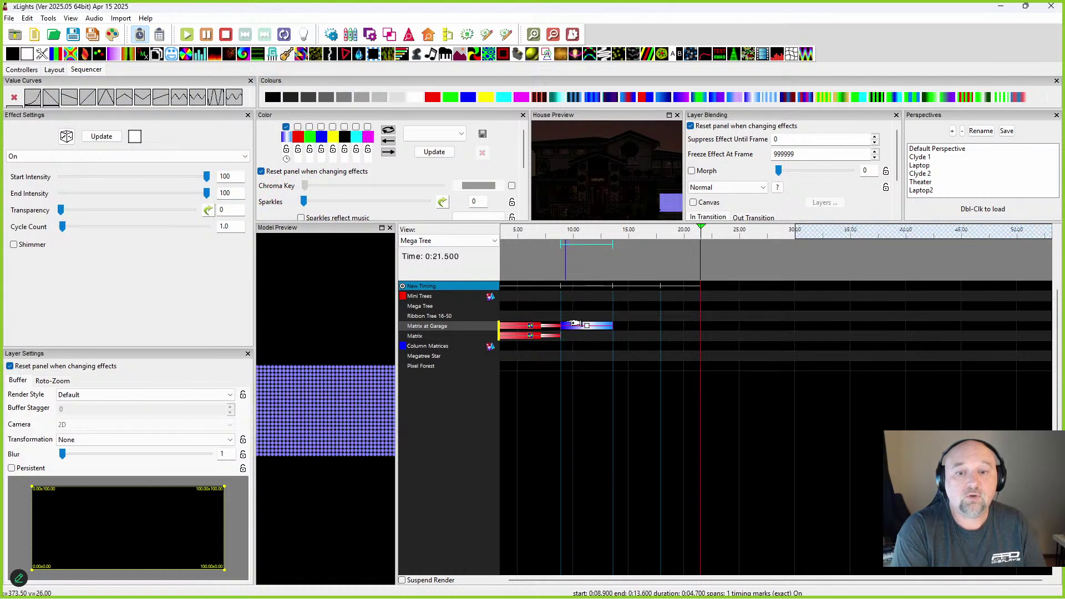
# Step: Add a Color Wash effect to Column Matrices in the same interval, compare it with the On effect, and move it to Matrix
pyautogui.click(590, 346)
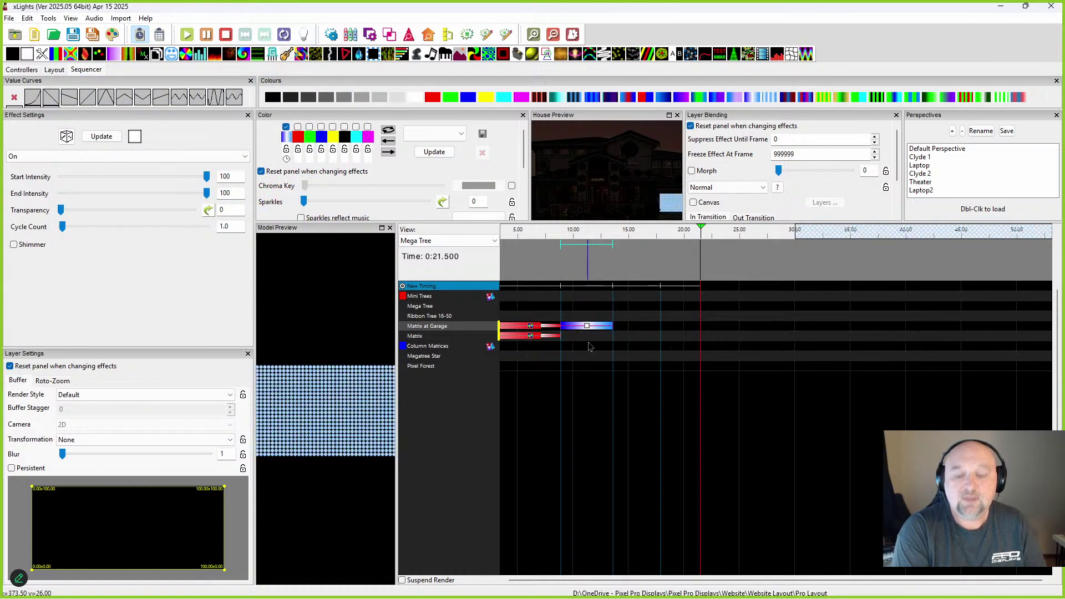
pyautogui.hotkey('ctrl', 'v')
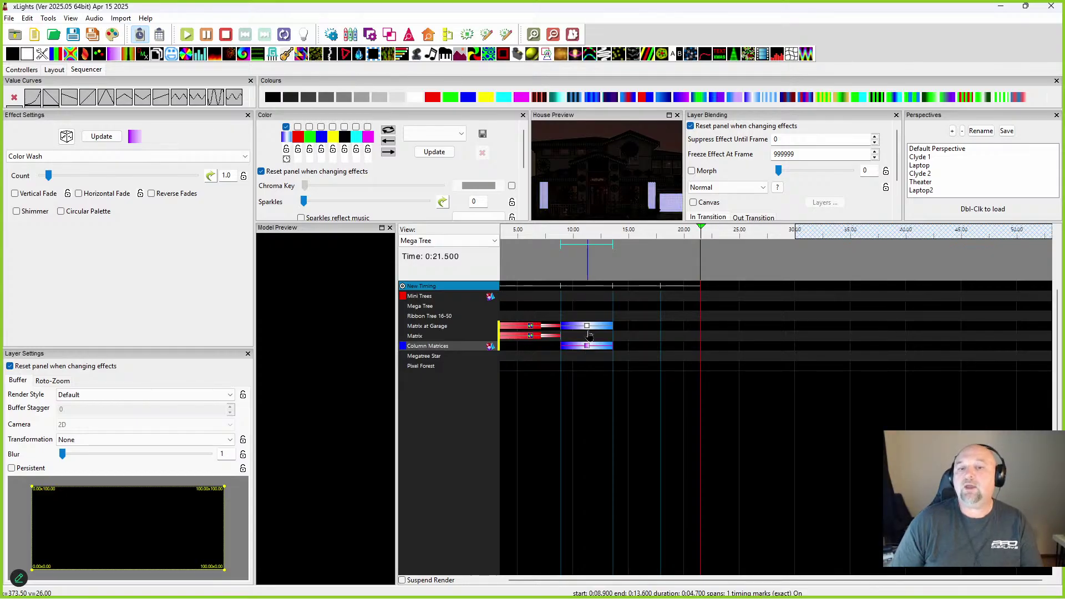
pyautogui.click(590, 328)
pyautogui.moveTo(589, 328); pyautogui.dragTo(589, 328)
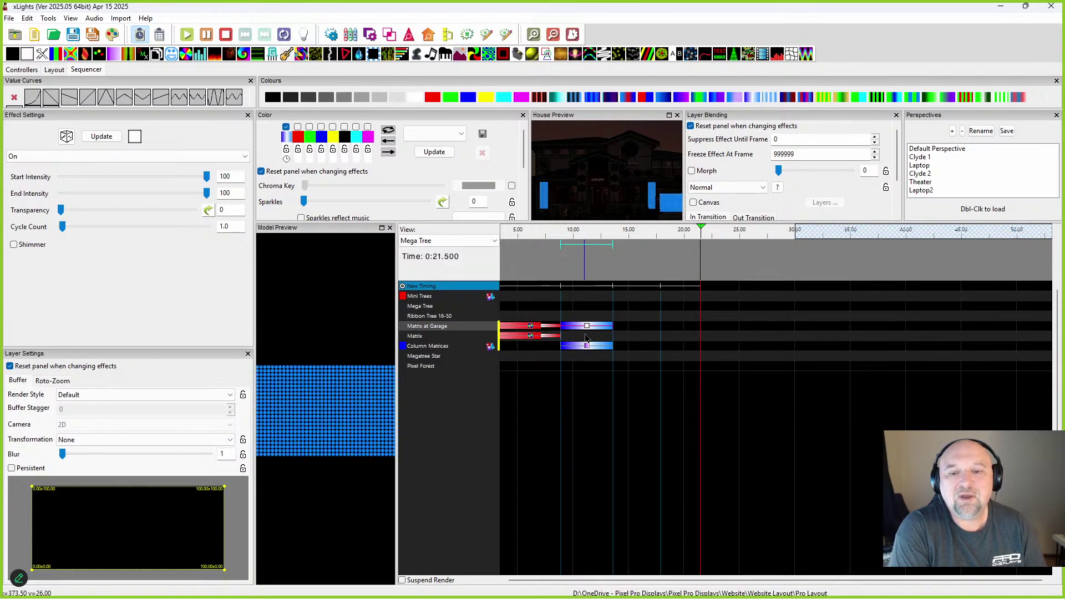
pyautogui.click(587, 346)
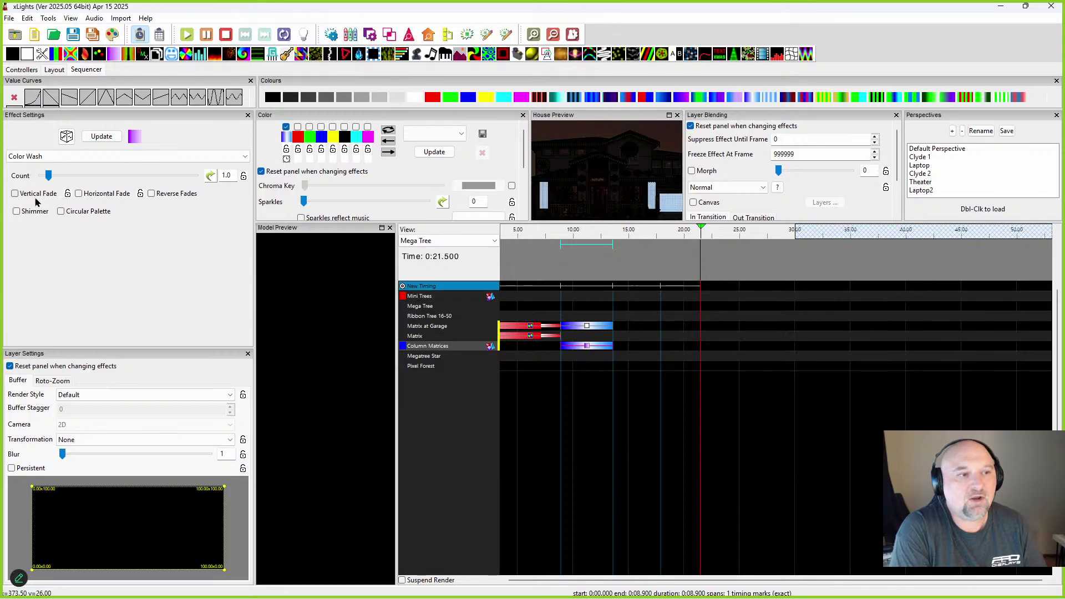
pyautogui.moveTo(587, 346)
pyautogui.mouseDown()
pyautogui.moveTo(585, 316)
pyautogui.moveTo(590, 351)
pyautogui.mouseUp()
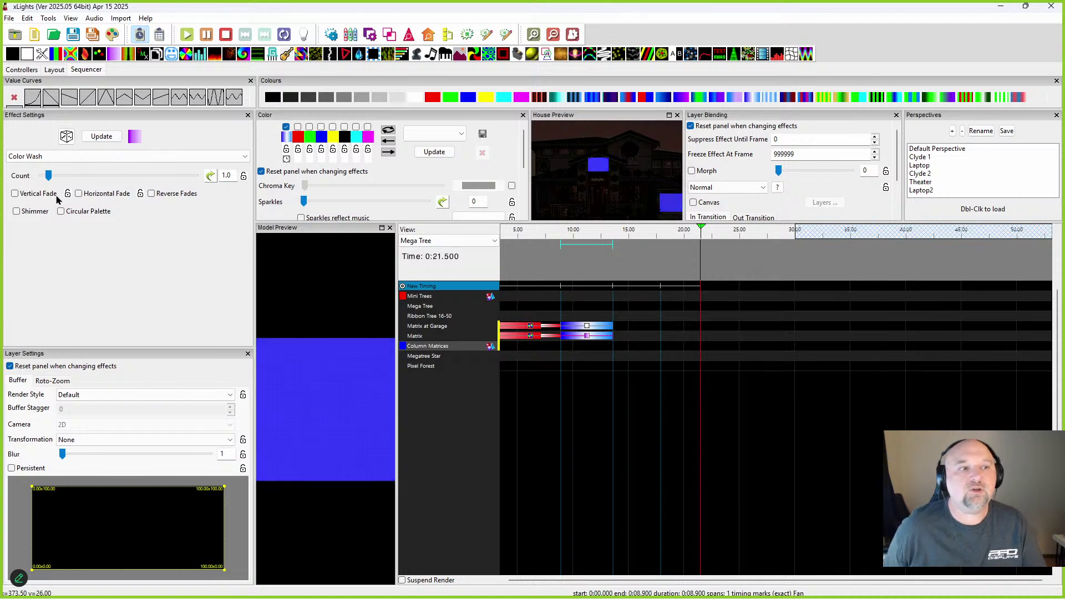
# Step: Enable Vertical Fade, Horizontal Fade, Reverse Fades and Circular Palette on the Color Wash effect on Matrix
pyautogui.click(35, 195)
pyautogui.click(93, 196)
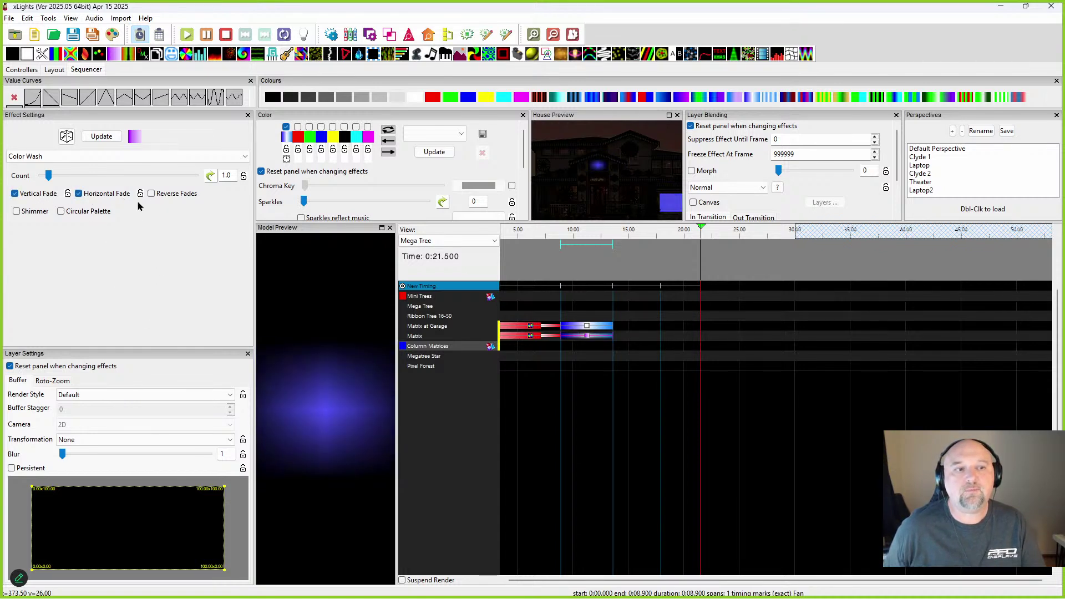
pyautogui.click(65, 211)
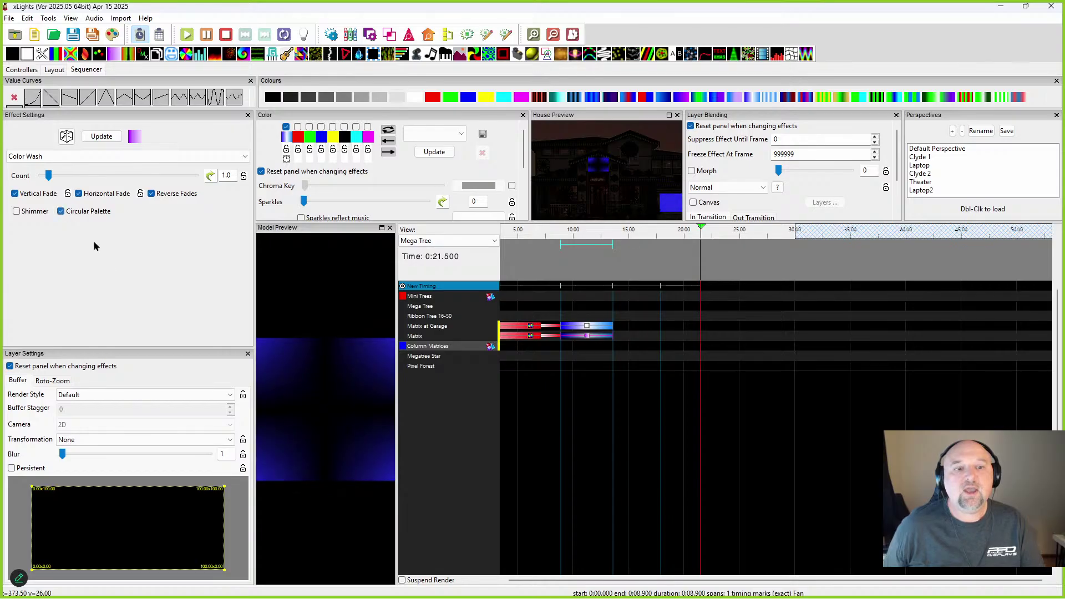
# Step: Cycle the gradient direction of the On effect on Matrix at Garage through horizontal, vertical and radial options
pyautogui.click(610, 328)
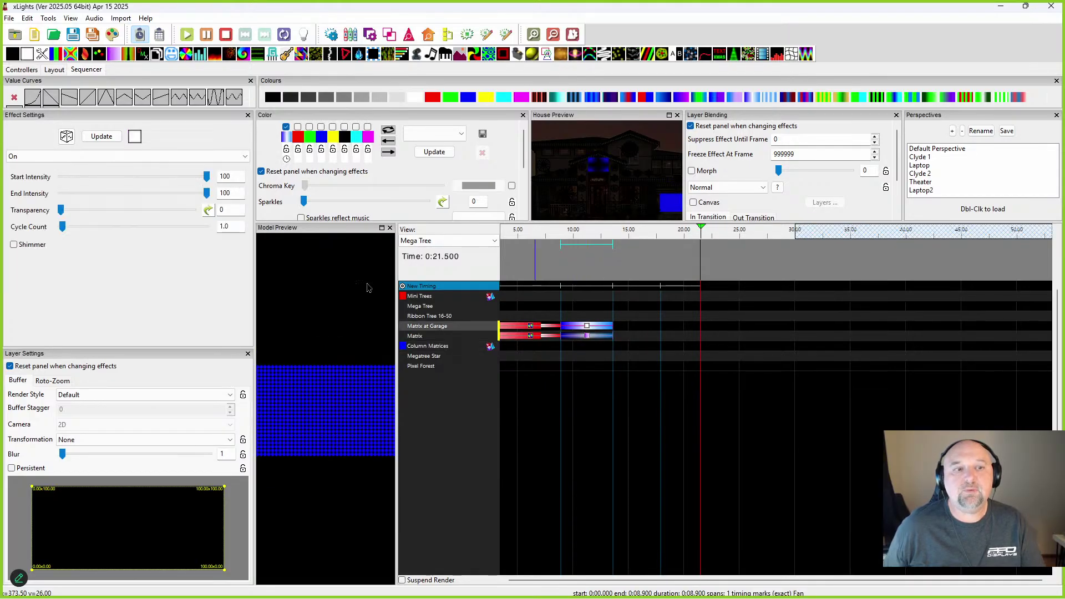
pyautogui.click(286, 160)
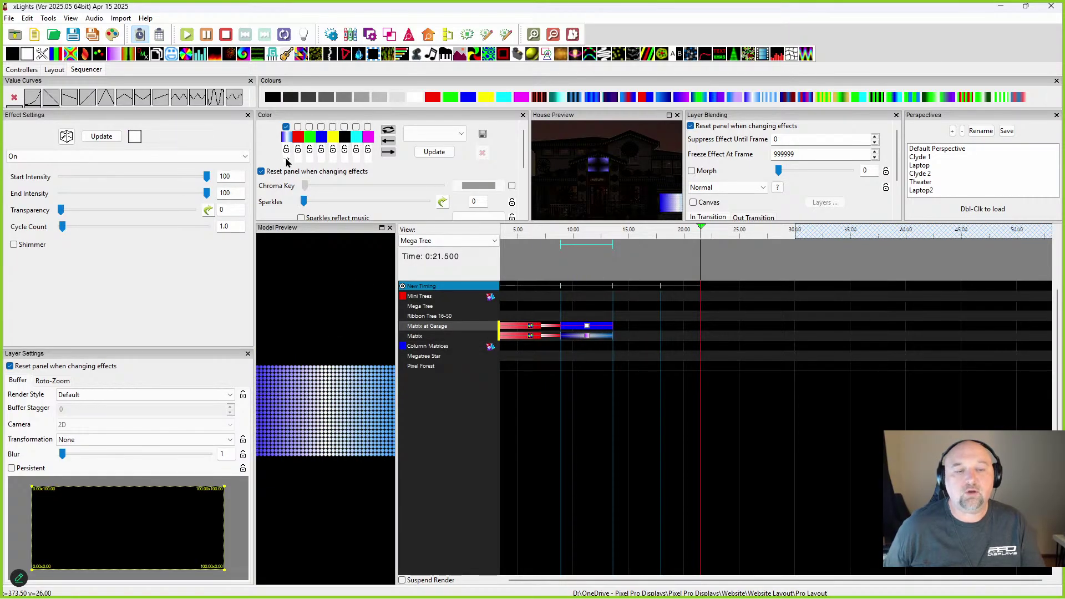
pyautogui.click(287, 160)
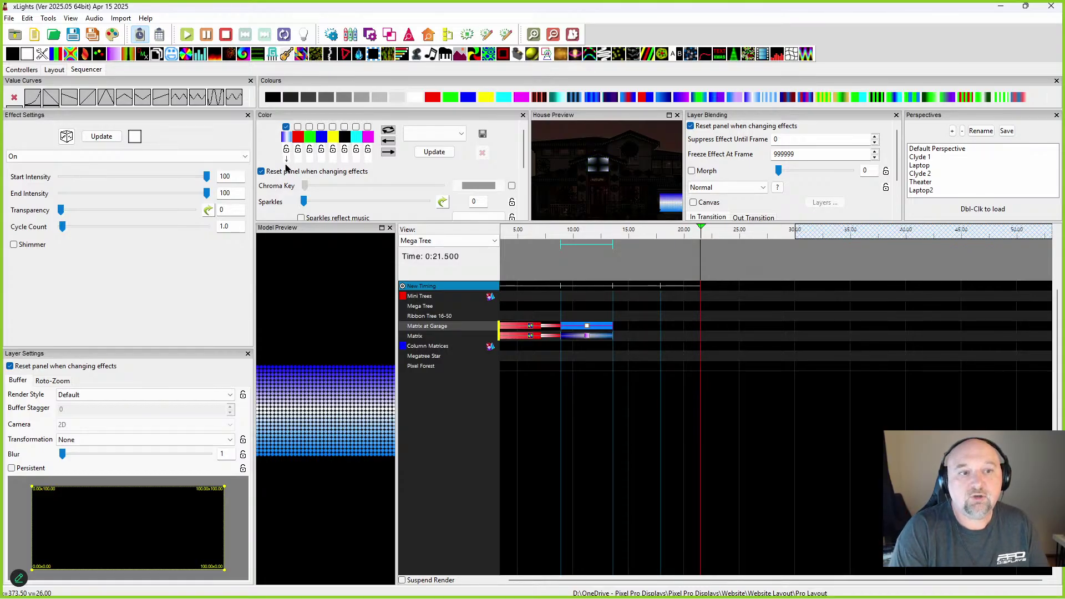
pyautogui.click(287, 160)
pyautogui.click(287, 161)
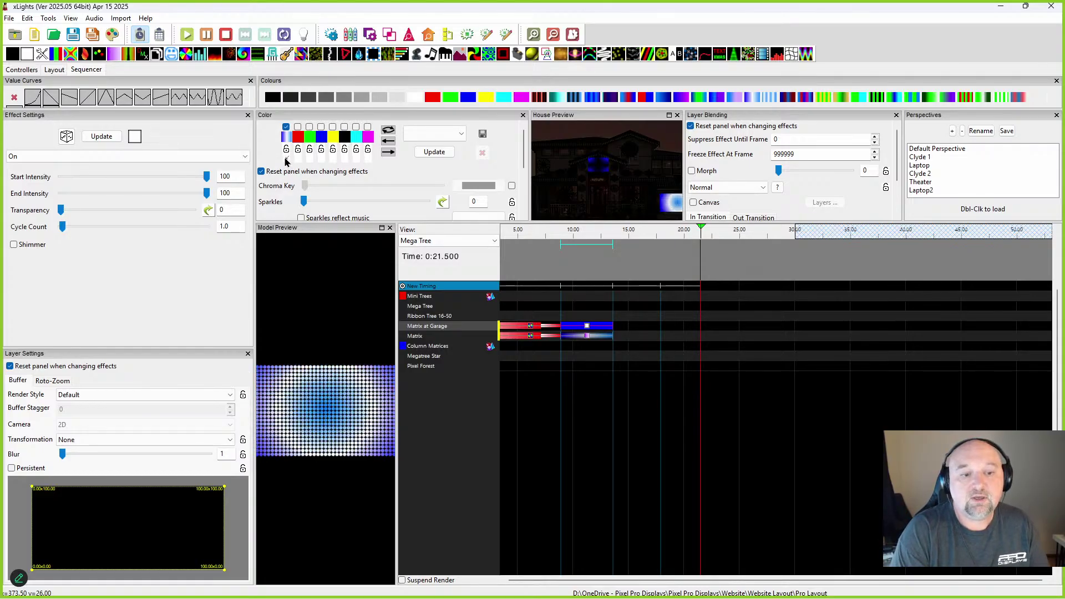
# Step: Compare the Color Wash and On effects and cycle the On effect's gradient through the rotational option back to time-based
pyautogui.click(285, 126)
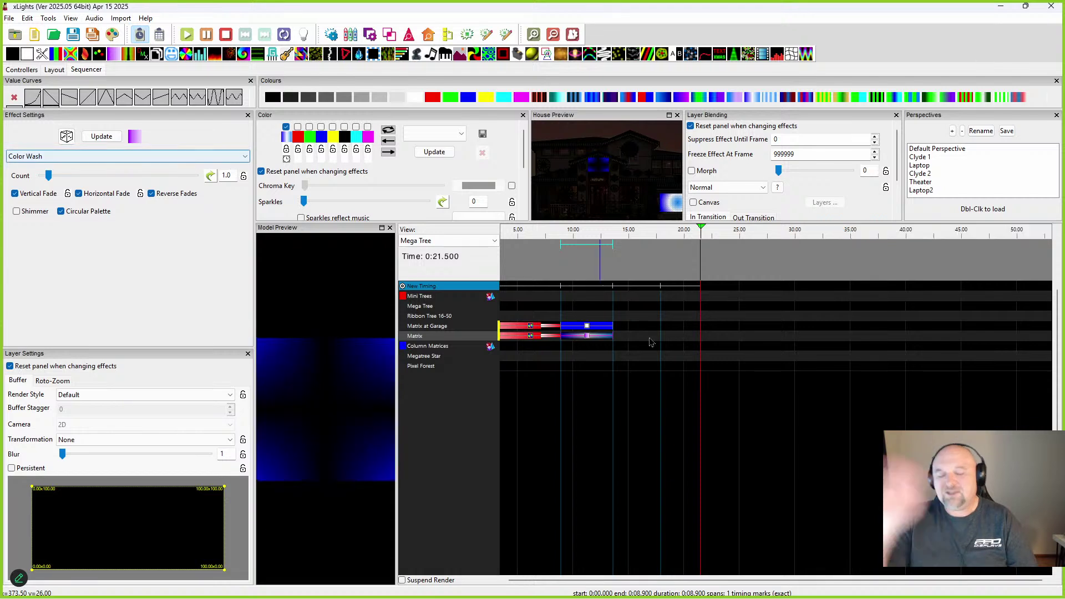
pyautogui.press('Up')
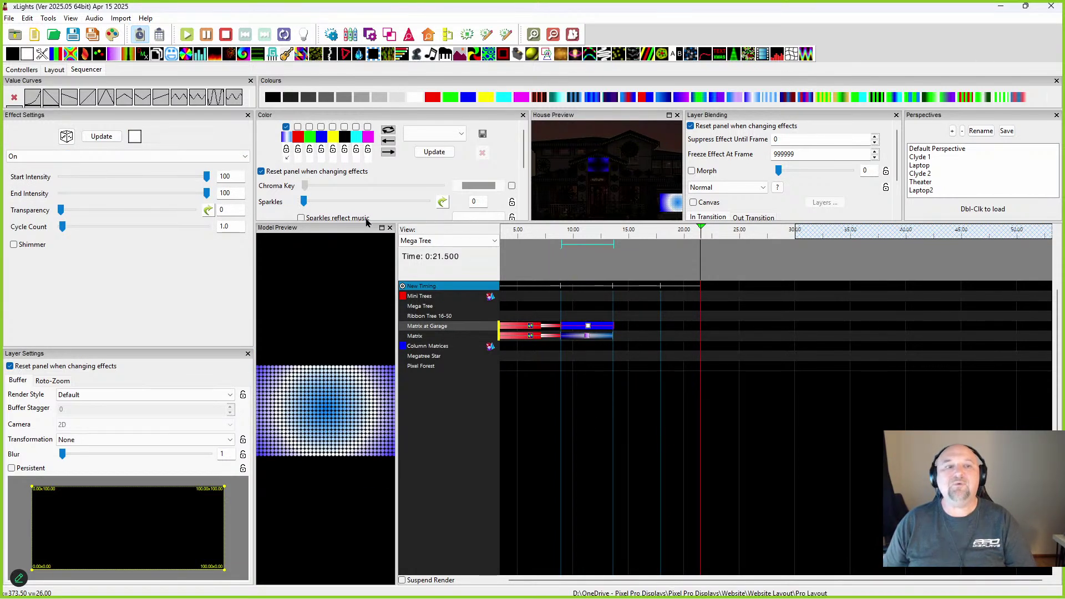
pyautogui.click(586, 334)
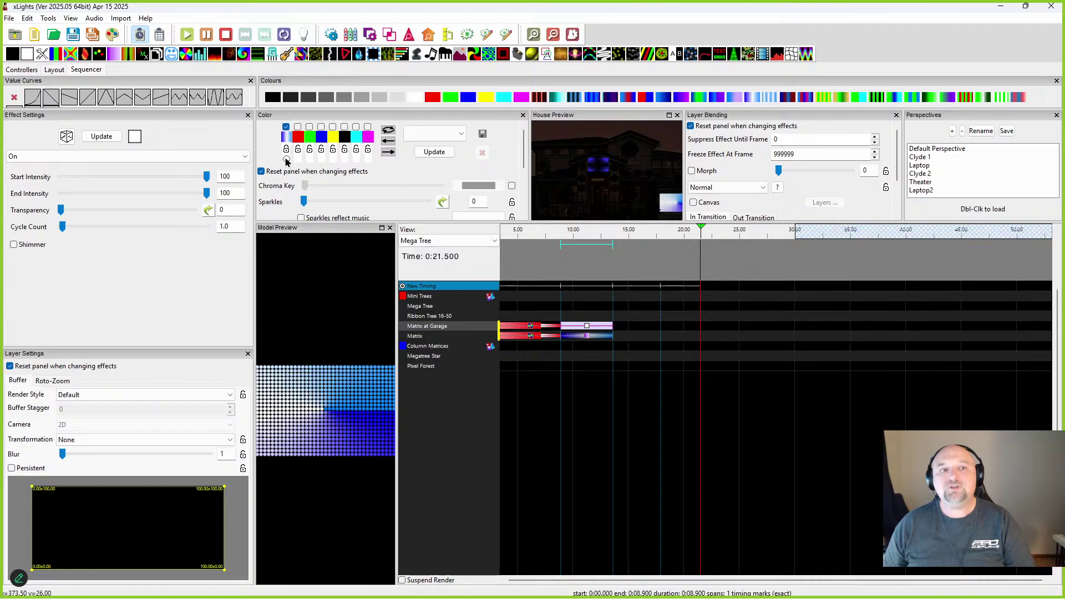
pyautogui.click(587, 328)
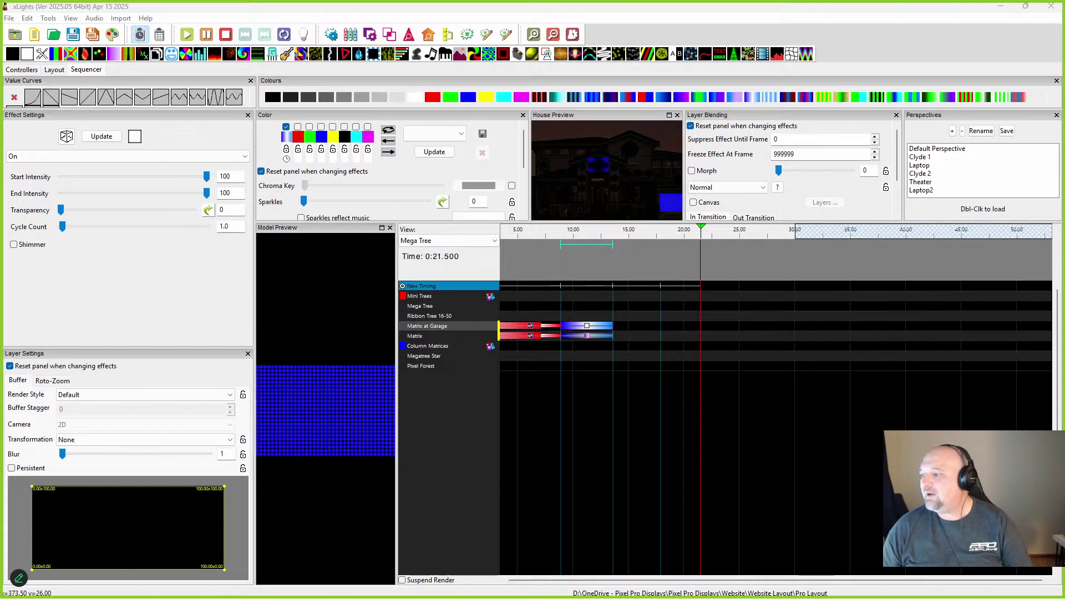
# Step: Switch to the Notepad release notes, reposition the window, highlight the Check Sequence simple HTML entry, and return to xLights
pyautogui.hotkey('alt', 'Tab')
pyautogui.moveTo(784, 145); pyautogui.dragTo(616, 38)
pyautogui.moveTo(625, 98); pyautogui.dragTo(717, 86)
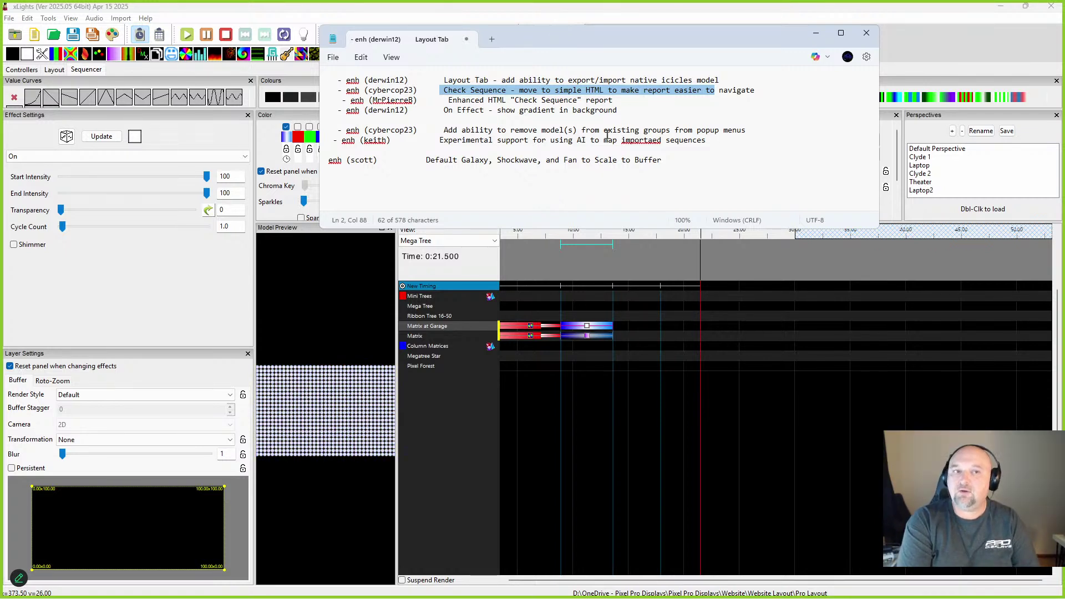
pyautogui.moveTo(364, 85); pyautogui.dragTo(447, 89)
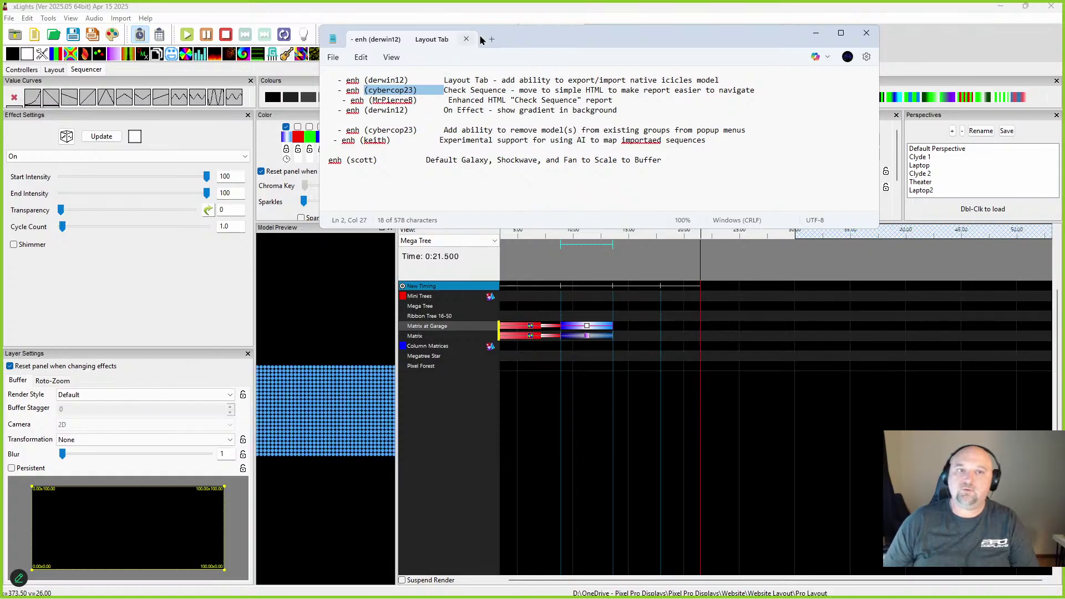
pyautogui.hotkey('alt', 'Tab')
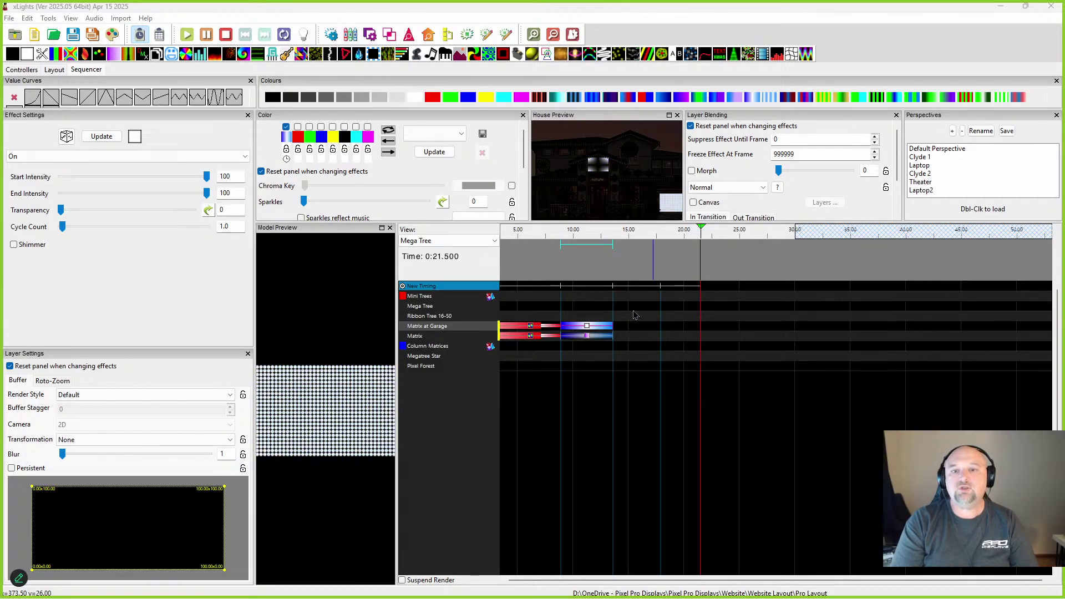
# Step: Run Check Sequence to generate the HTML show status report
pyautogui.press('space')
pyautogui.click(48, 18)
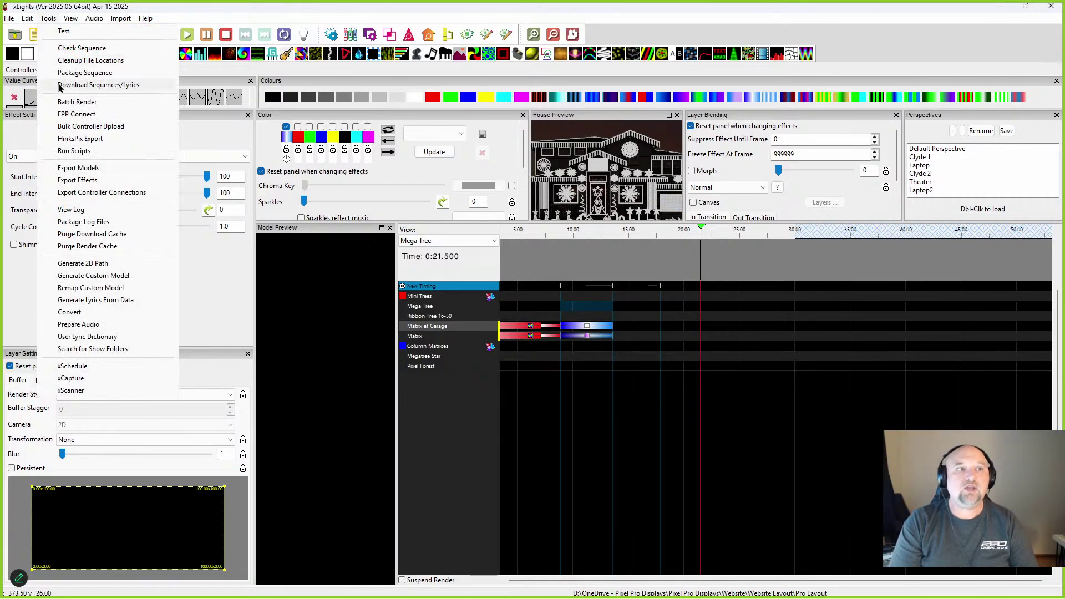
pyautogui.click(61, 48)
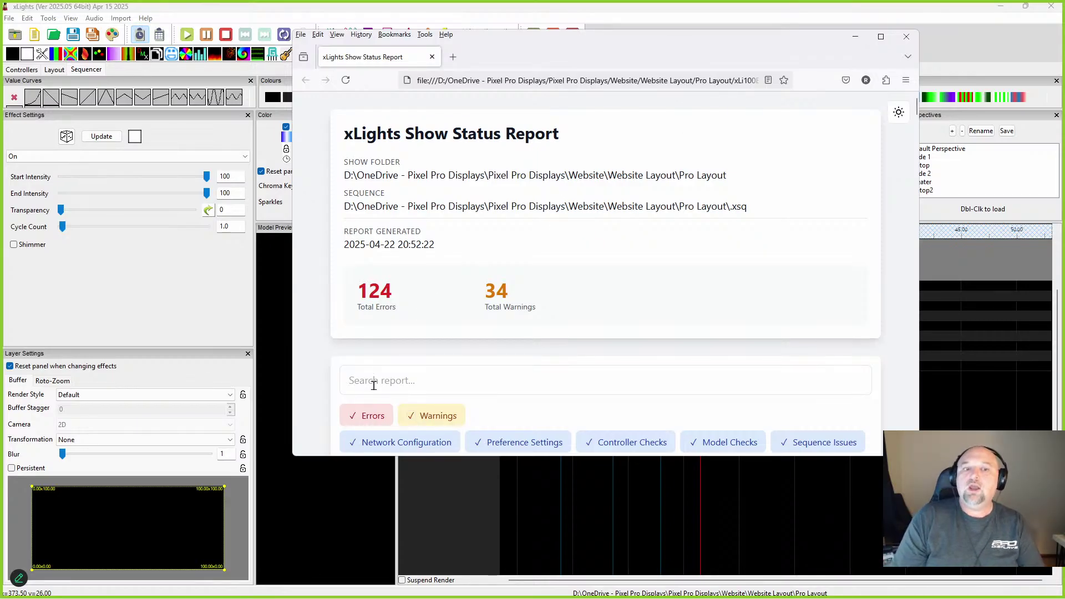
# Step: Toggle the Errors, Warnings and Network Configuration filters off and back on in the xLights Show Status Report
pyautogui.scroll(-3, 371, 384)
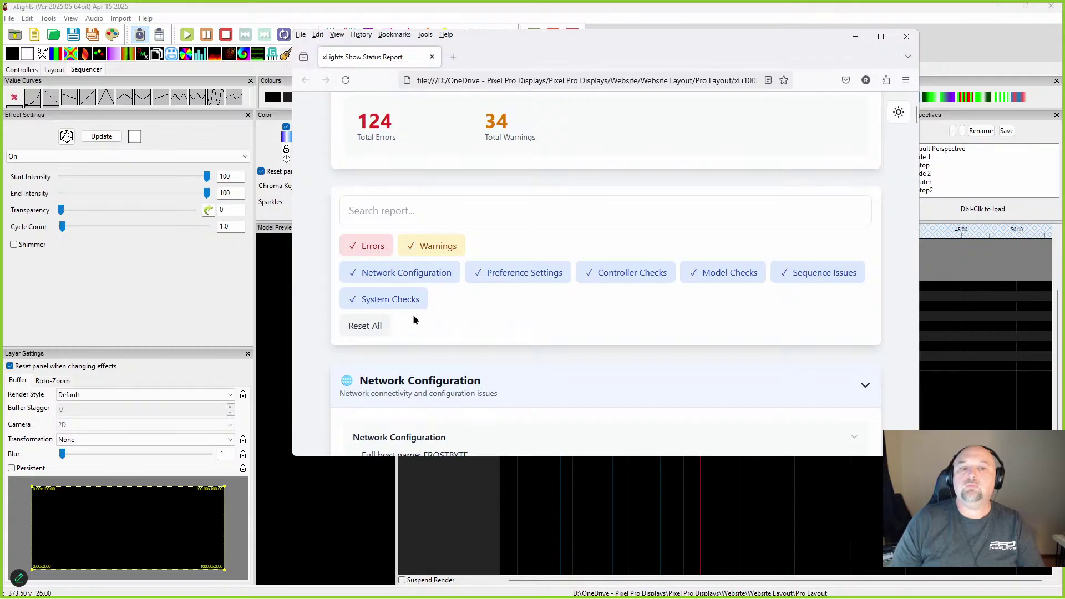
pyautogui.click(383, 253)
pyautogui.click(372, 253)
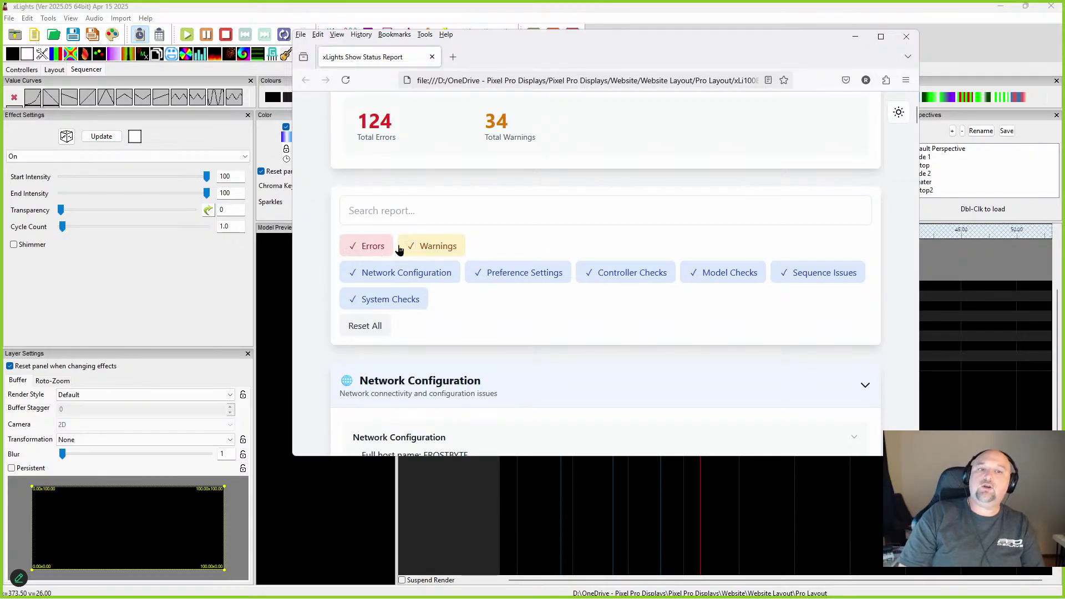
pyautogui.click(369, 256)
pyautogui.click(371, 254)
pyautogui.click(424, 250)
pyautogui.click(402, 248)
pyautogui.click(388, 274)
pyautogui.click(381, 280)
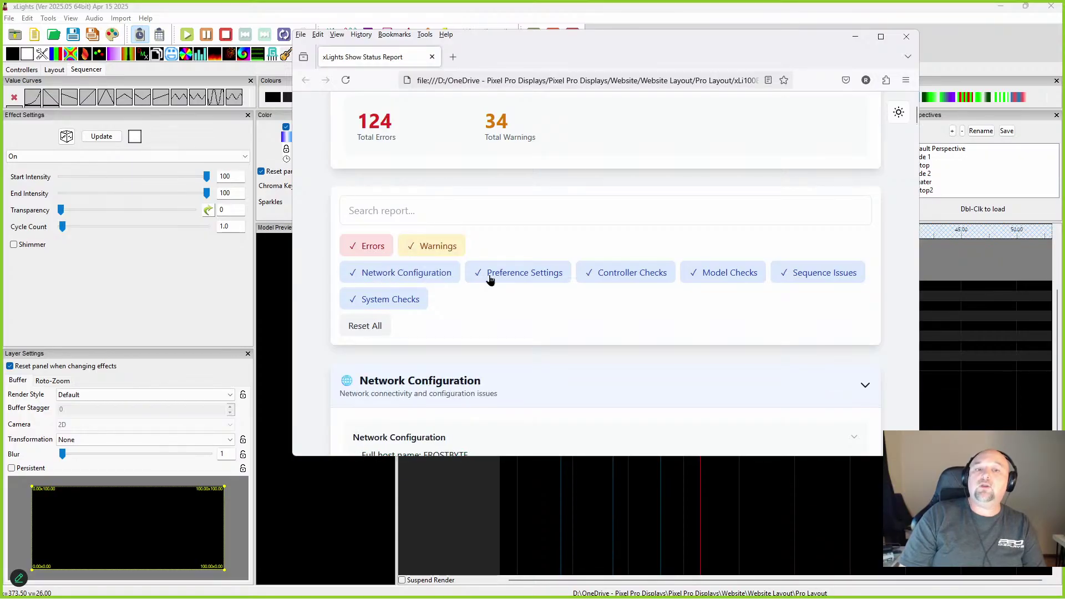
# Step: Review the error and warning totals at the head of the xLights Show Status Report
pyautogui.scroll(3, 468, 239)
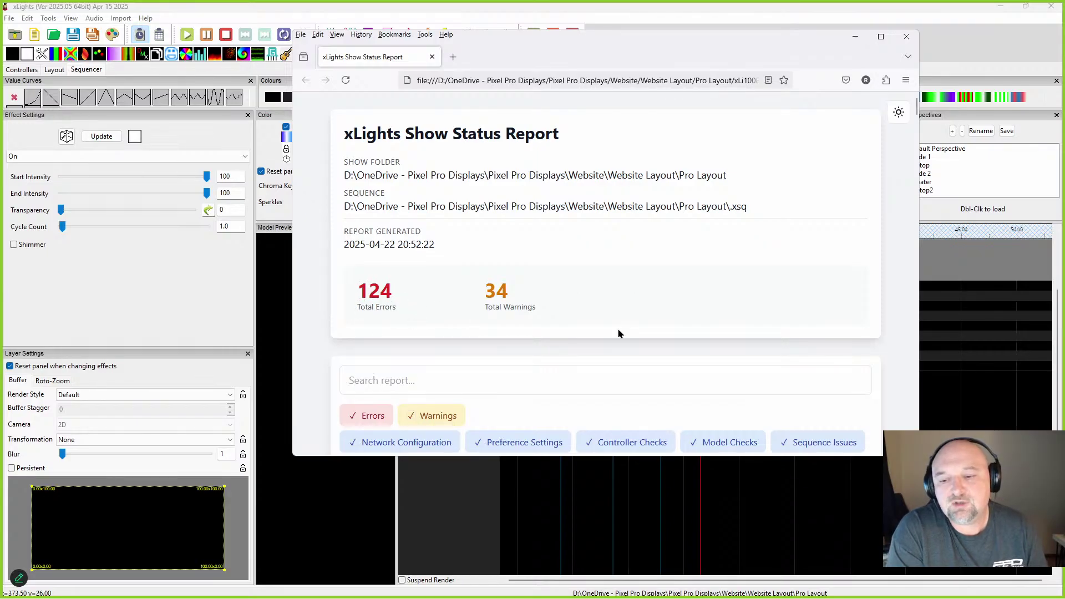
pyautogui.scroll(-5, 616, 332)
pyautogui.scroll(5, 599, 319)
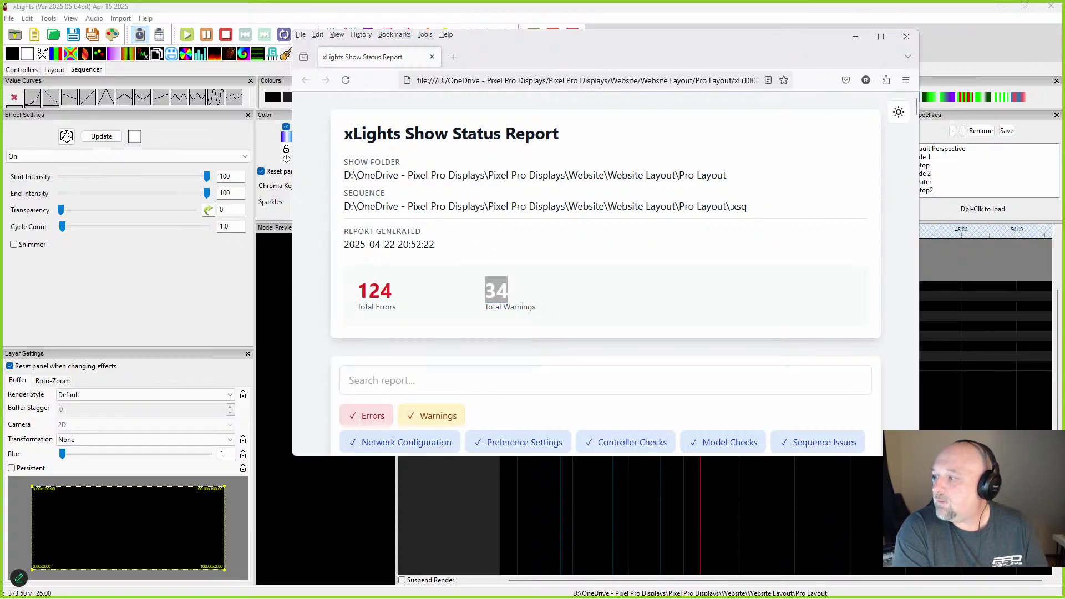
# Step: Switch to the Notepad release notes, highlight the simple HTML and Enhanced HTML Check Sequence entries, and return to the report
pyautogui.hotkey('alt', 'Tab')
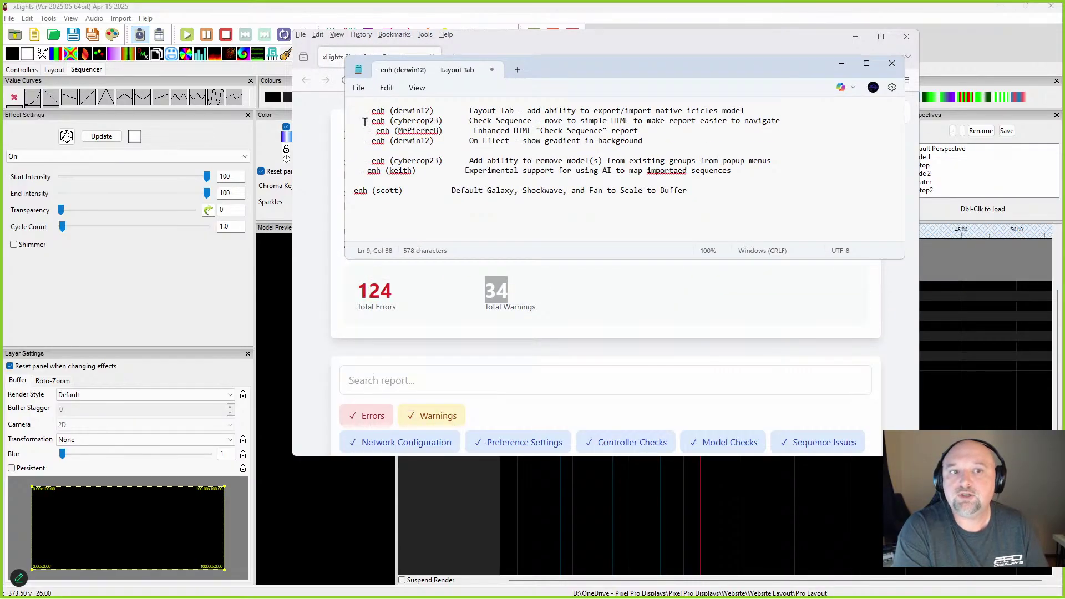
pyautogui.moveTo(365, 122); pyautogui.dragTo(581, 121)
pyautogui.moveTo(364, 132); pyautogui.dragTo(635, 132)
pyautogui.hotkey('alt', 'Tab')
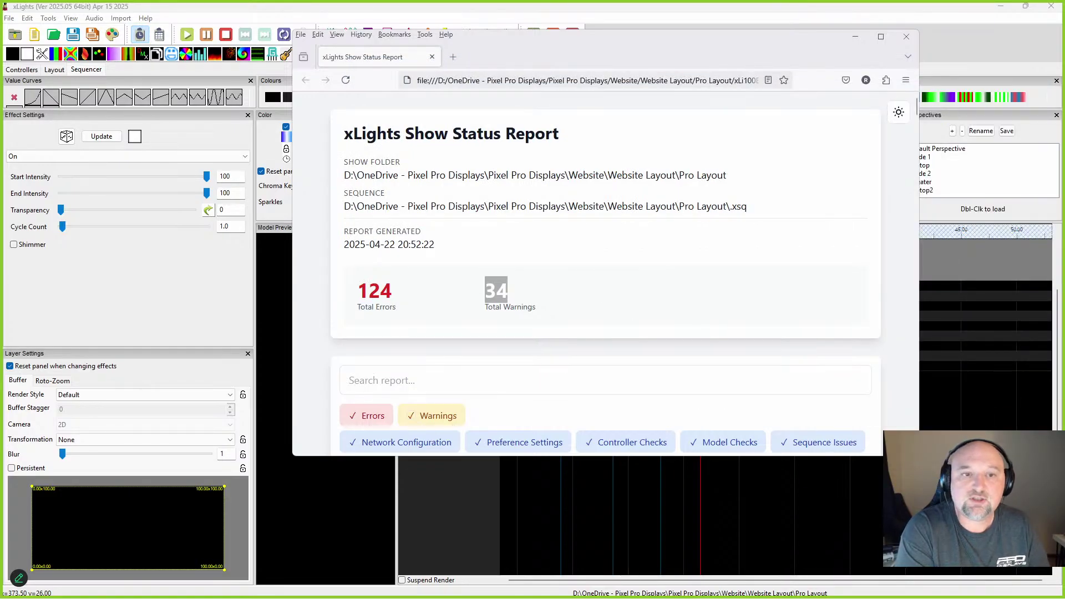
# Step: Examine the report's category filters and Network Configuration section, enlarging the browser window's height to show more of the page
pyautogui.scroll(-6, 700, 284)
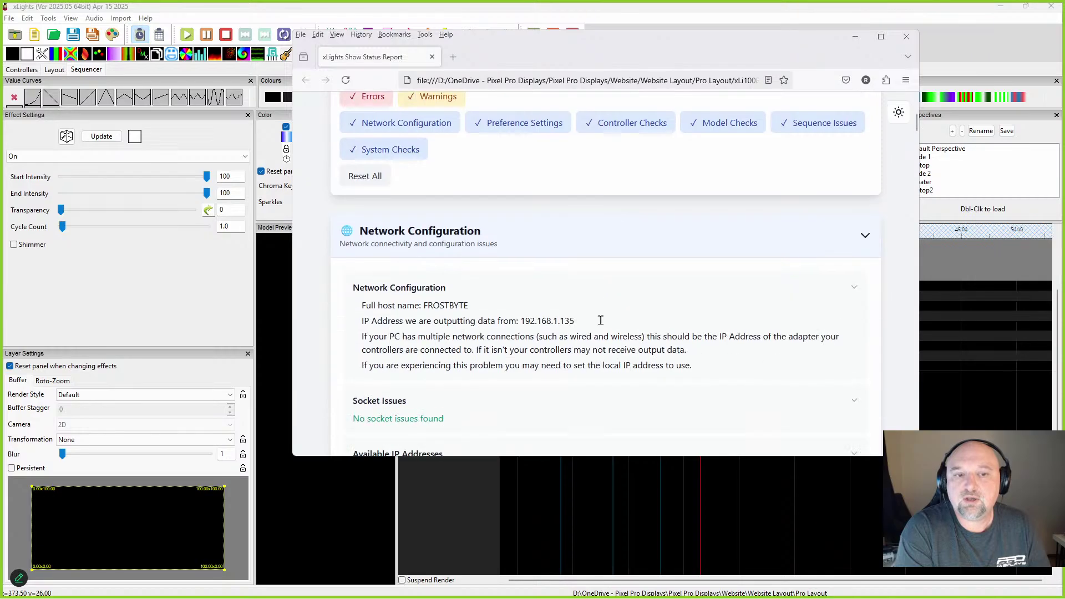
pyautogui.scroll(-2, 779, 275)
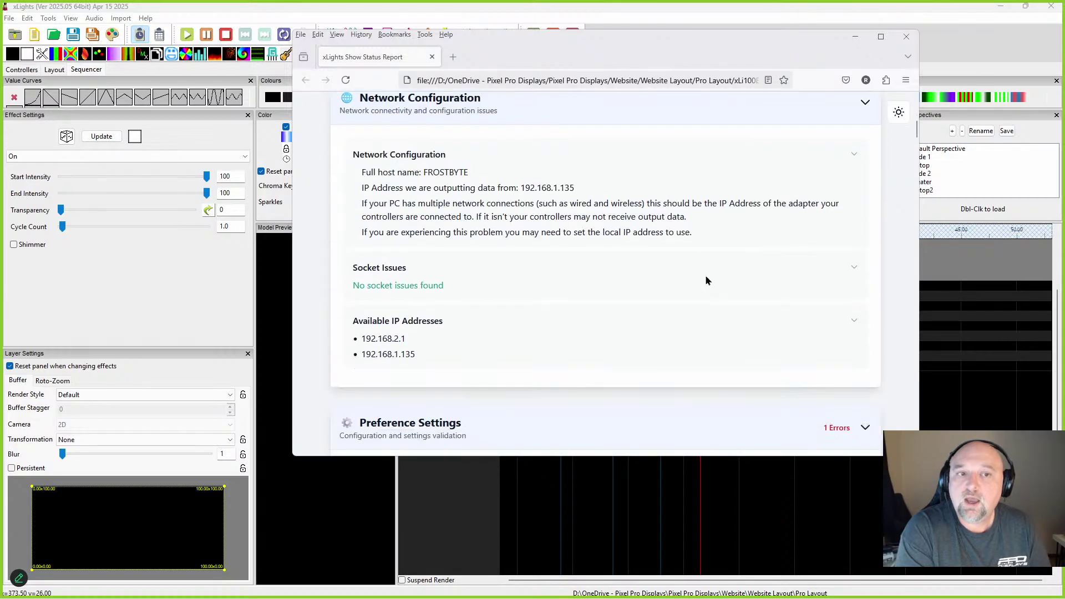
pyautogui.scroll(5, 551, 175)
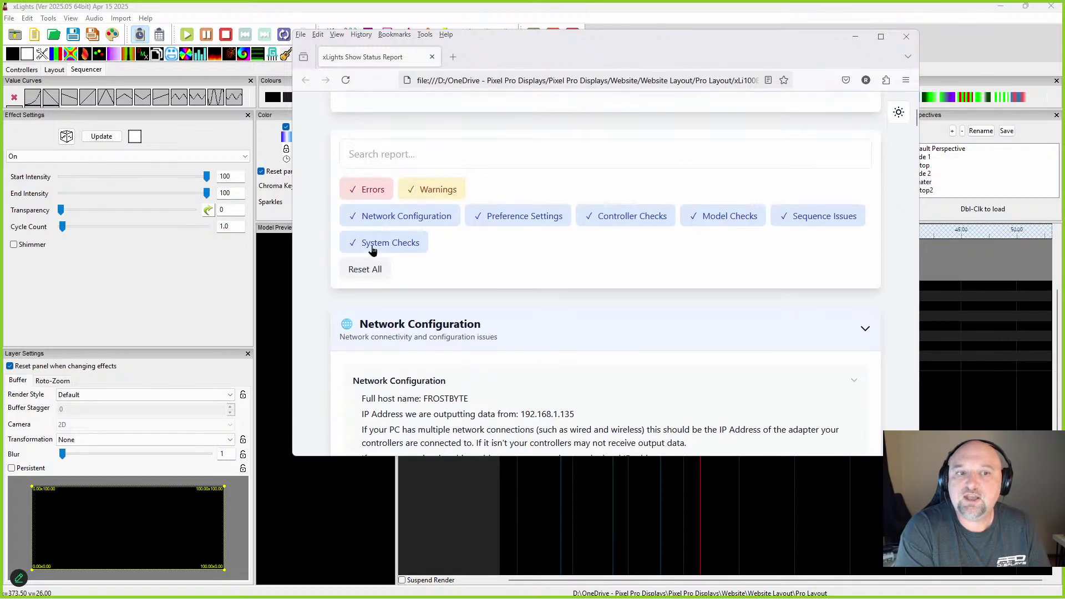
pyautogui.scroll(-2, 489, 354)
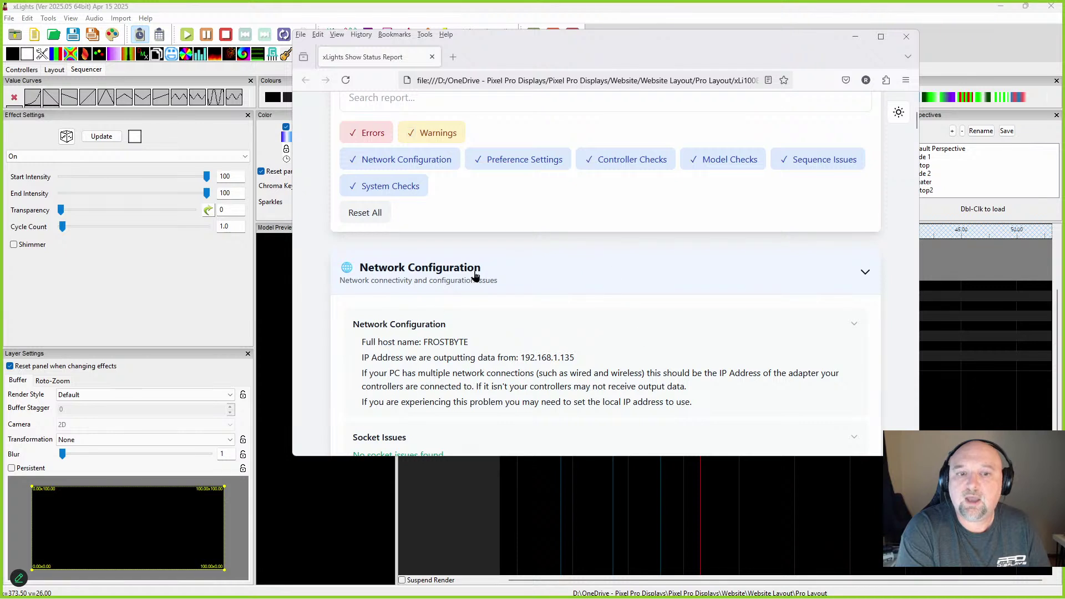
pyautogui.scroll(-1, 400, 435)
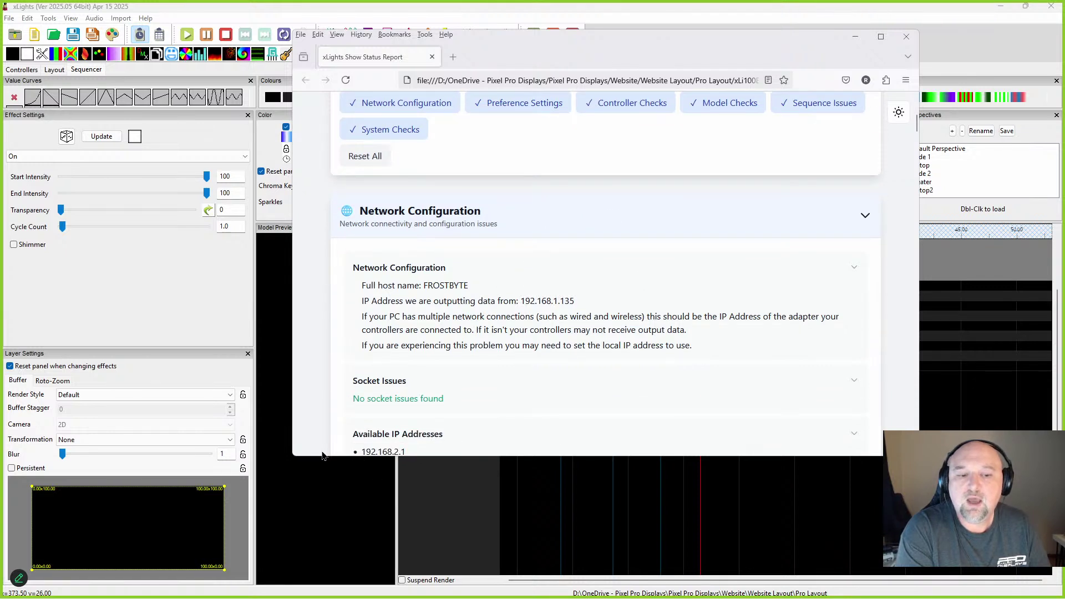
pyautogui.moveTo(321, 459); pyautogui.dragTo(321, 581)
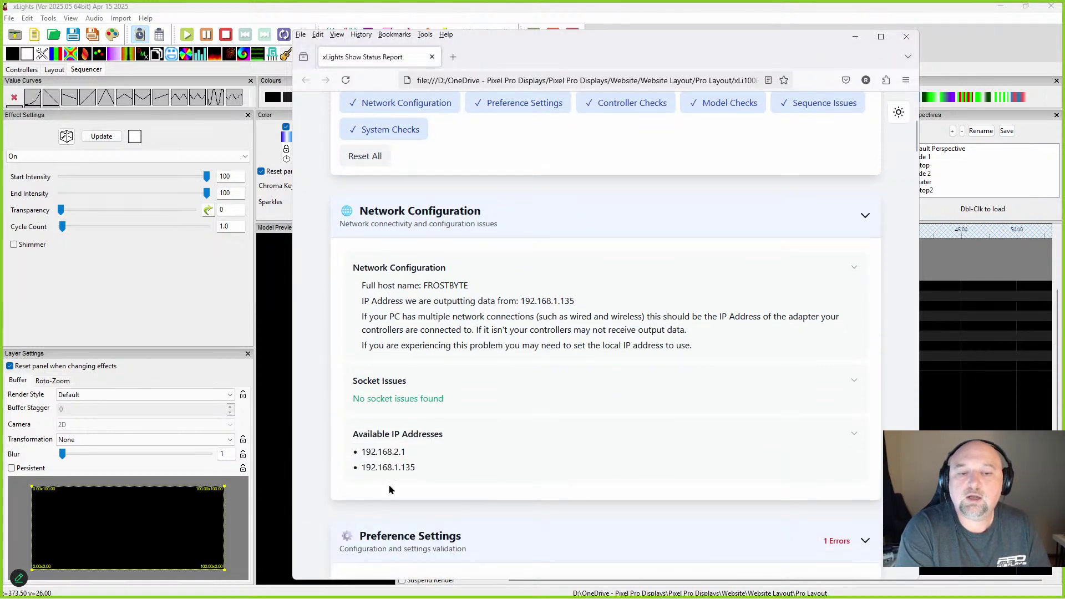
pyautogui.scroll(-2, 627, 320)
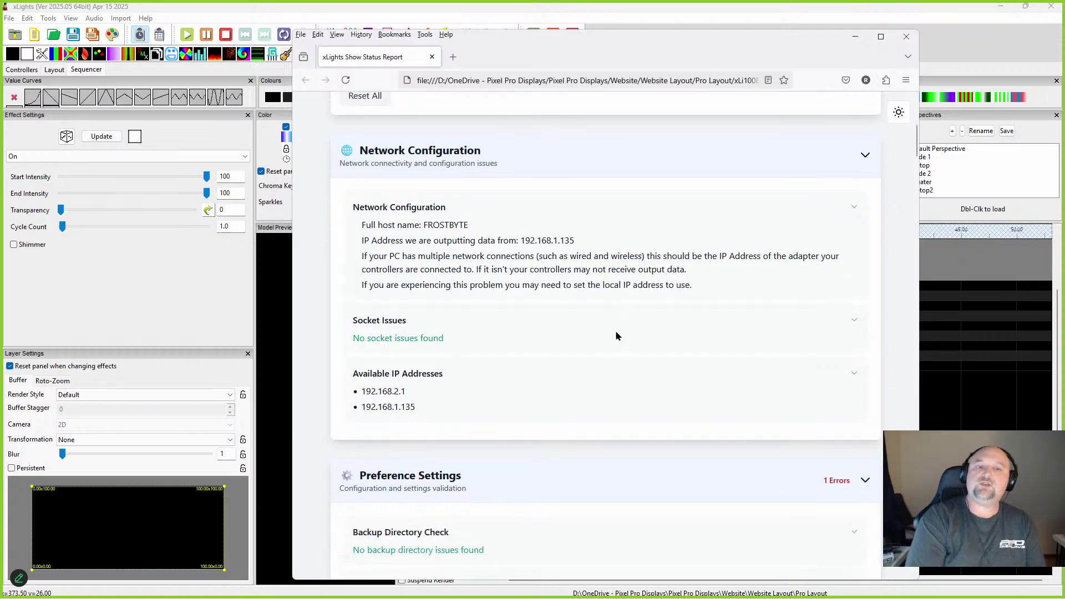
# Step: Examine the report's Preference Settings, Controller Checks and Model Checks sections, then close the report
pyautogui.scroll(-5, 634, 381)
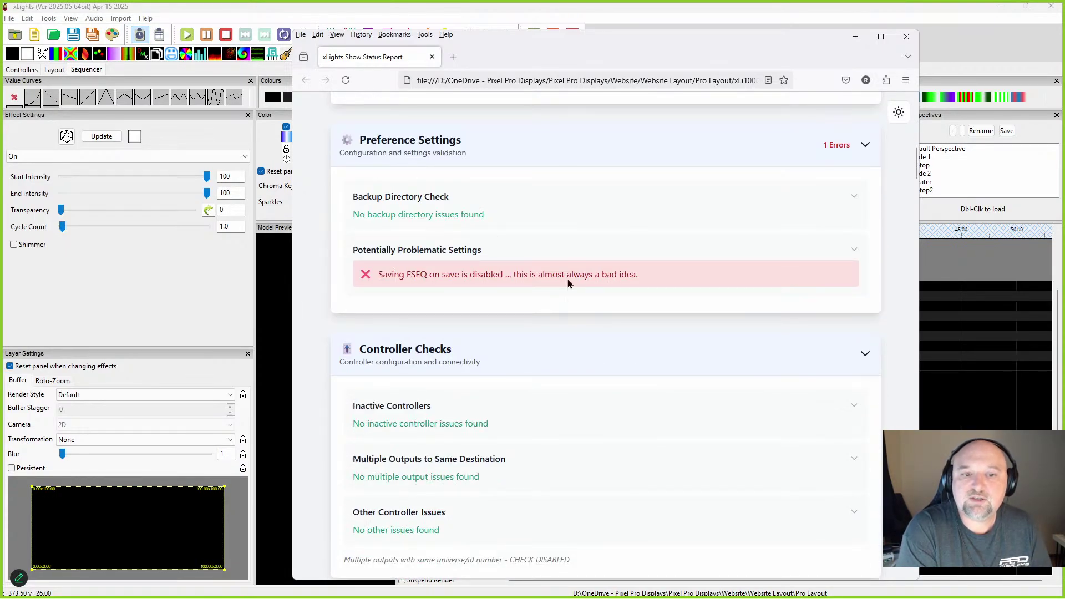
pyautogui.scroll(-3, 513, 344)
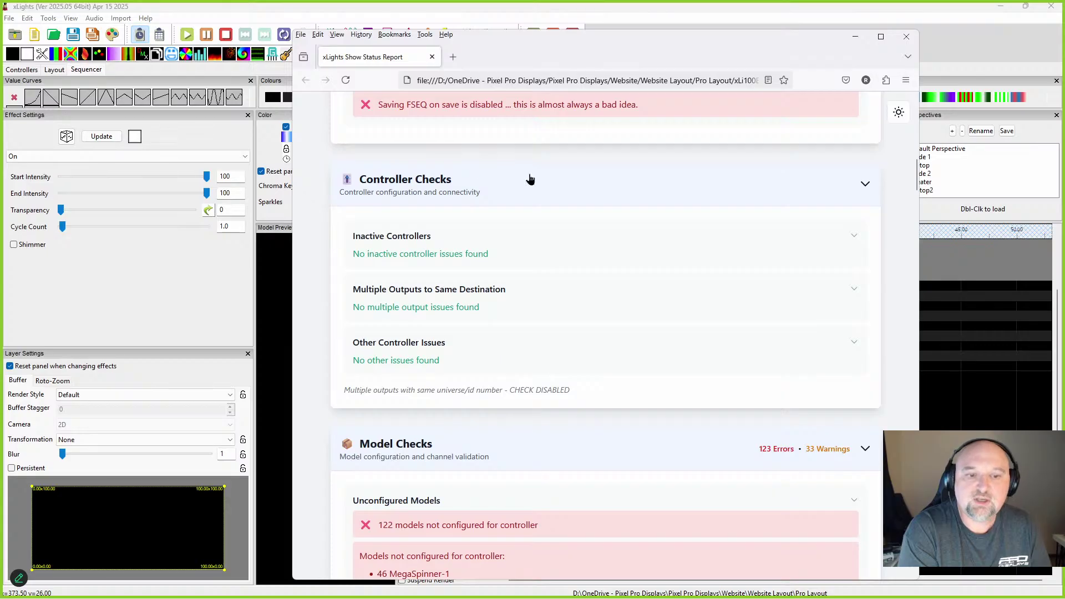
pyautogui.scroll(-4, 574, 414)
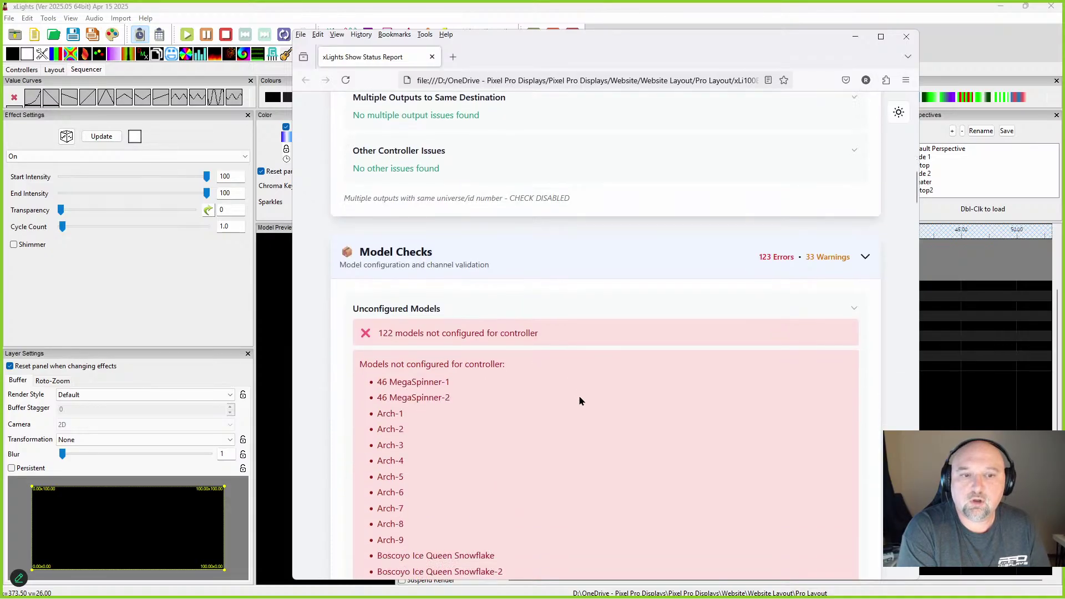
pyautogui.scroll(-3, 488, 189)
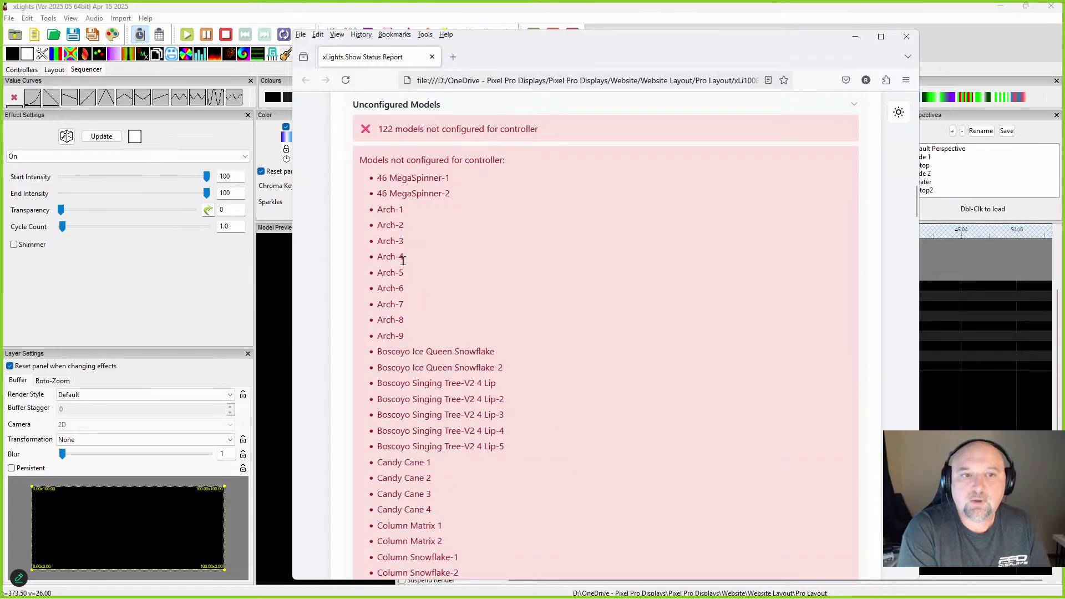
pyautogui.scroll(-15, 460, 366)
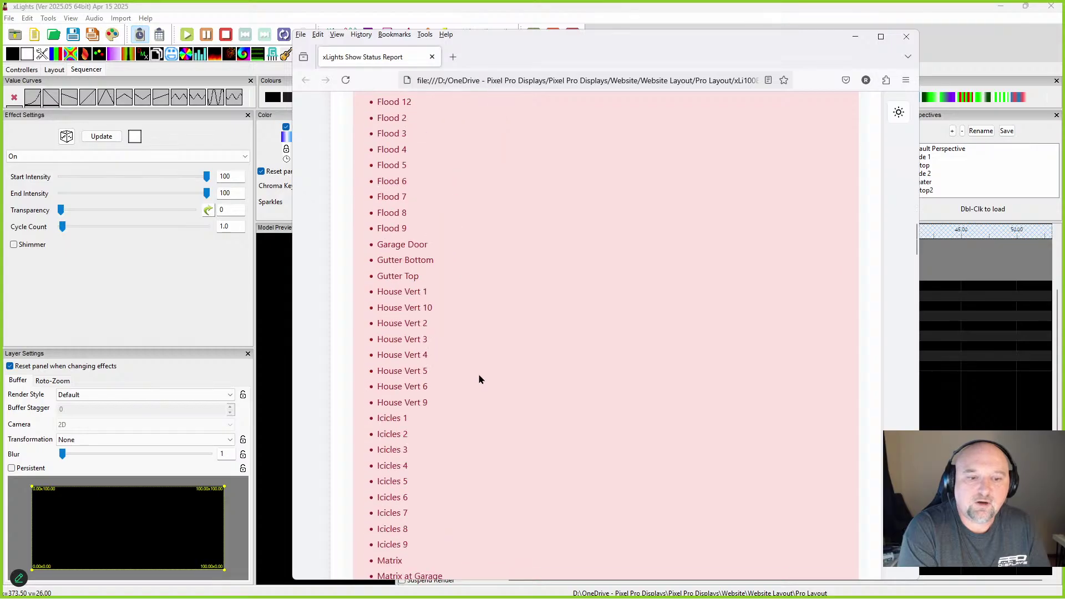
pyautogui.scroll(-20, 480, 388)
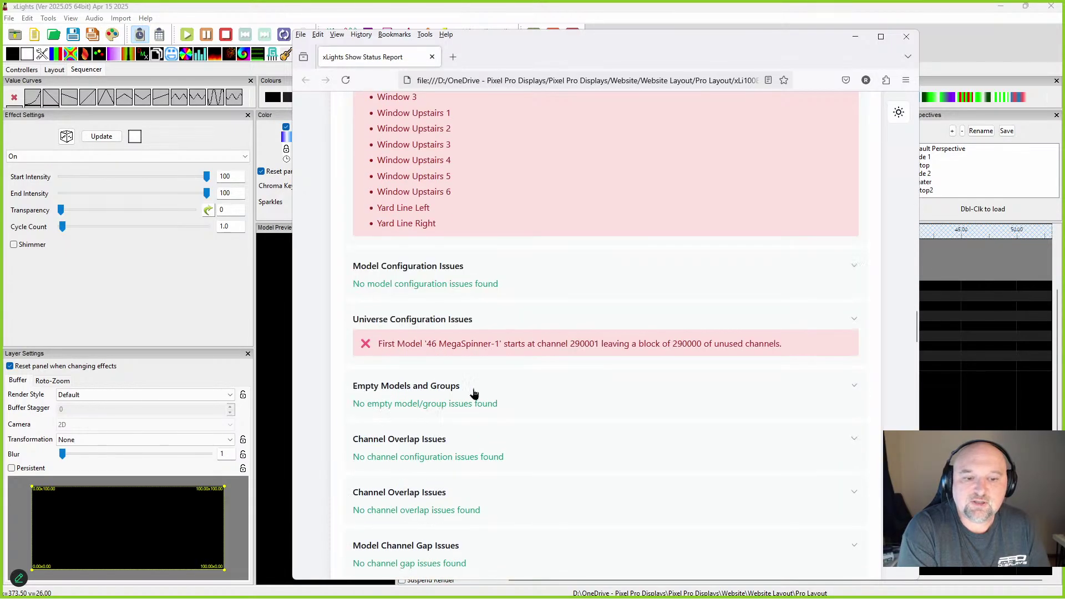
pyautogui.scroll(3, 488, 284)
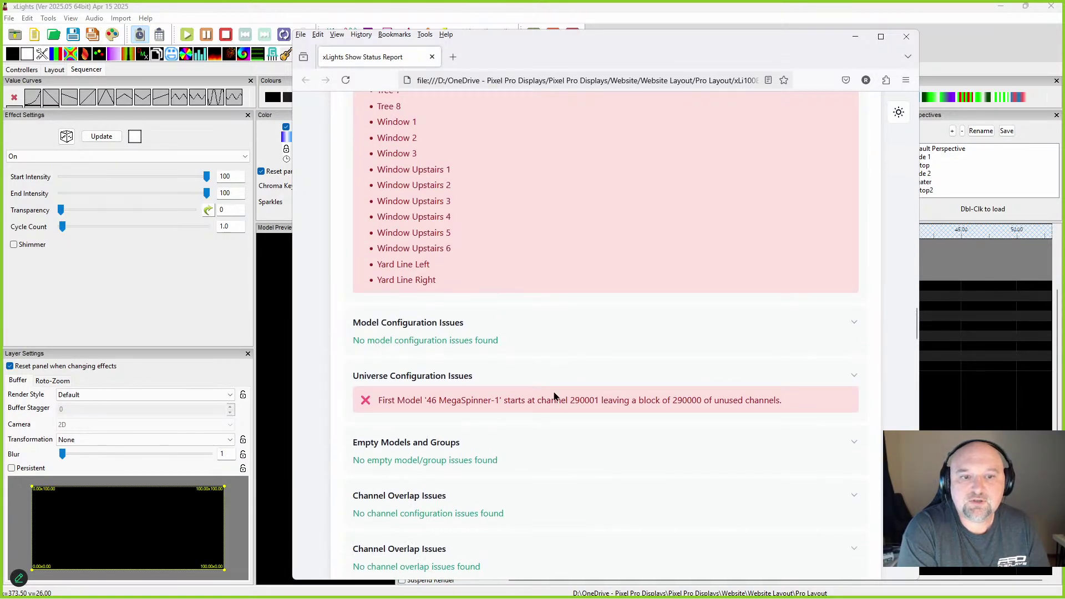
pyautogui.scroll(-3, 554, 396)
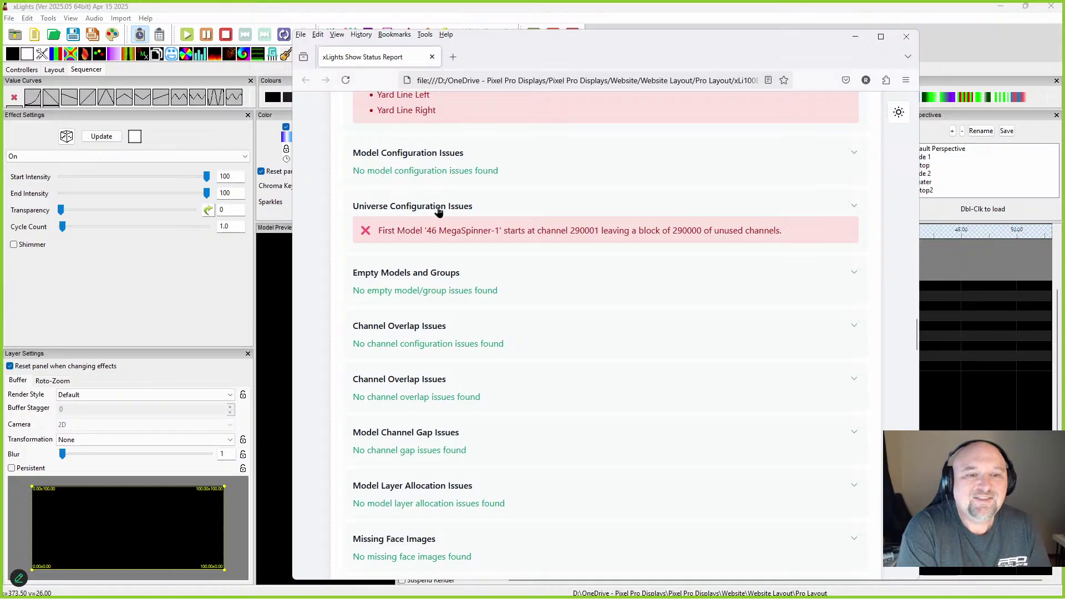
pyautogui.scroll(-1, 488, 277)
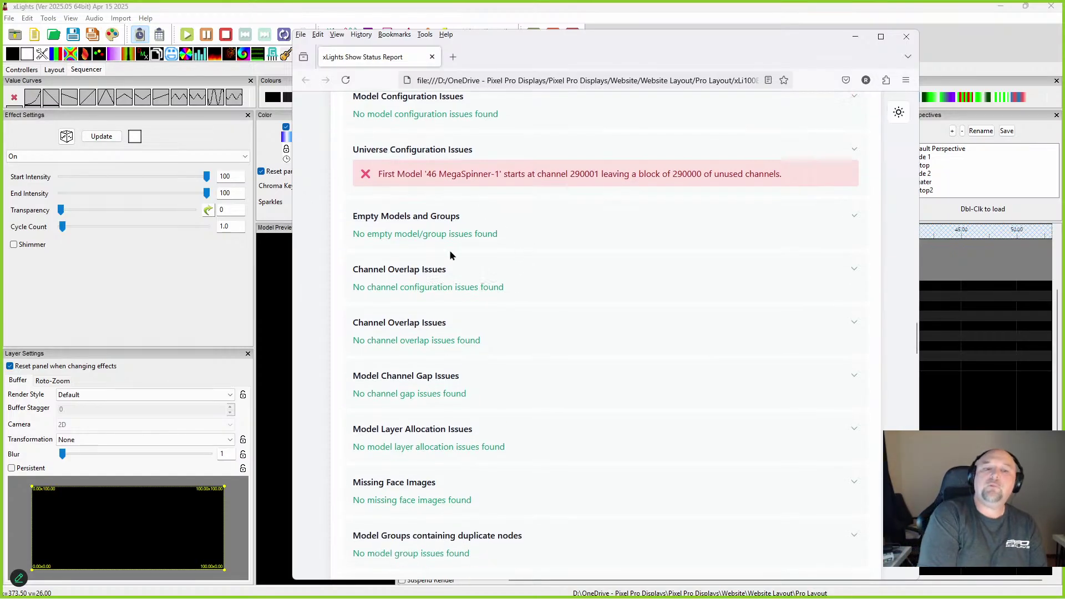
pyautogui.scroll(-3, 439, 237)
pyautogui.scroll(-3, 524, 322)
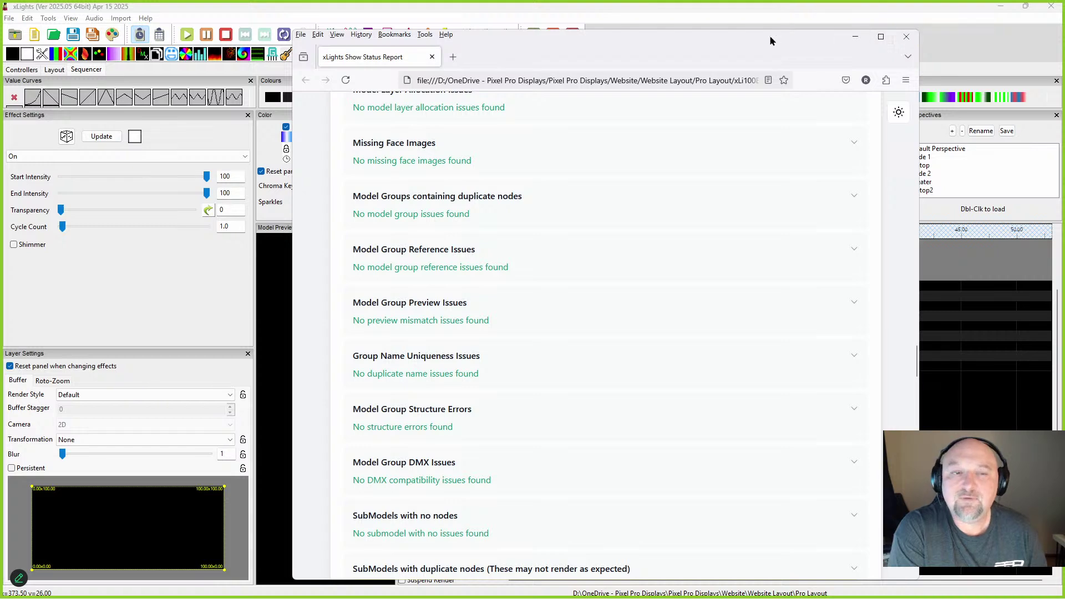
pyautogui.click(906, 36)
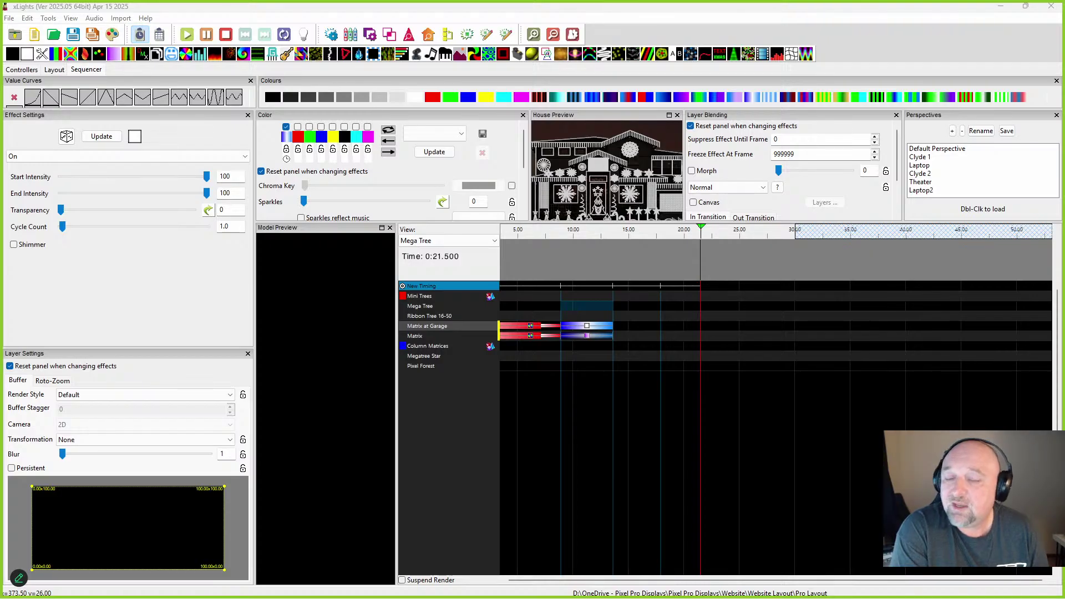
# Step: Switch to the Notepad release notes, highlight the Layout Tab native icicles export/import entry, and move the window out of view
pyautogui.moveTo(862, 595)
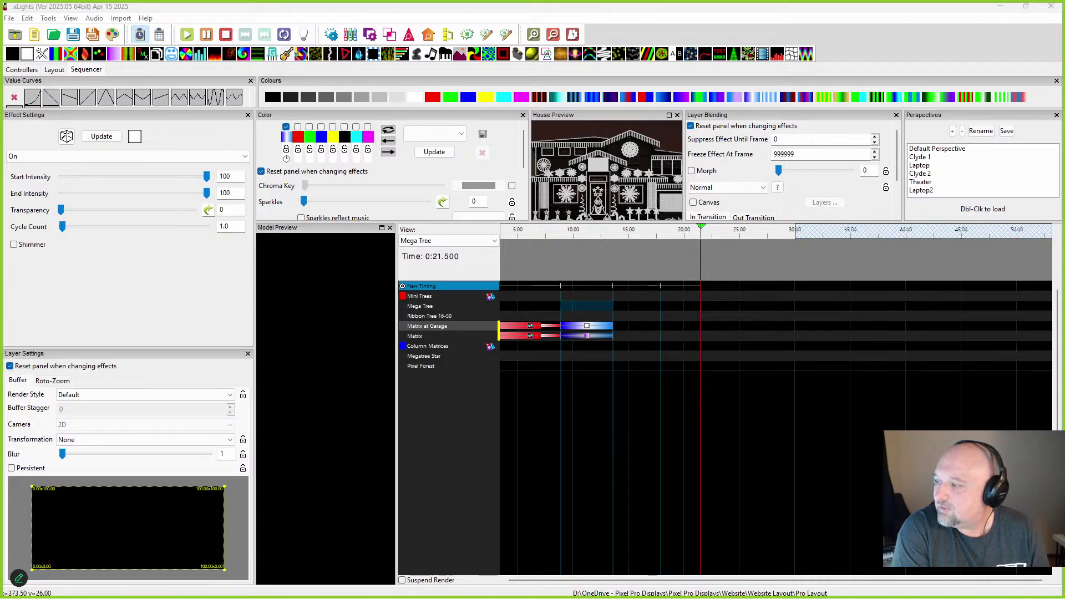
pyautogui.hotkey('alt', 'Tab')
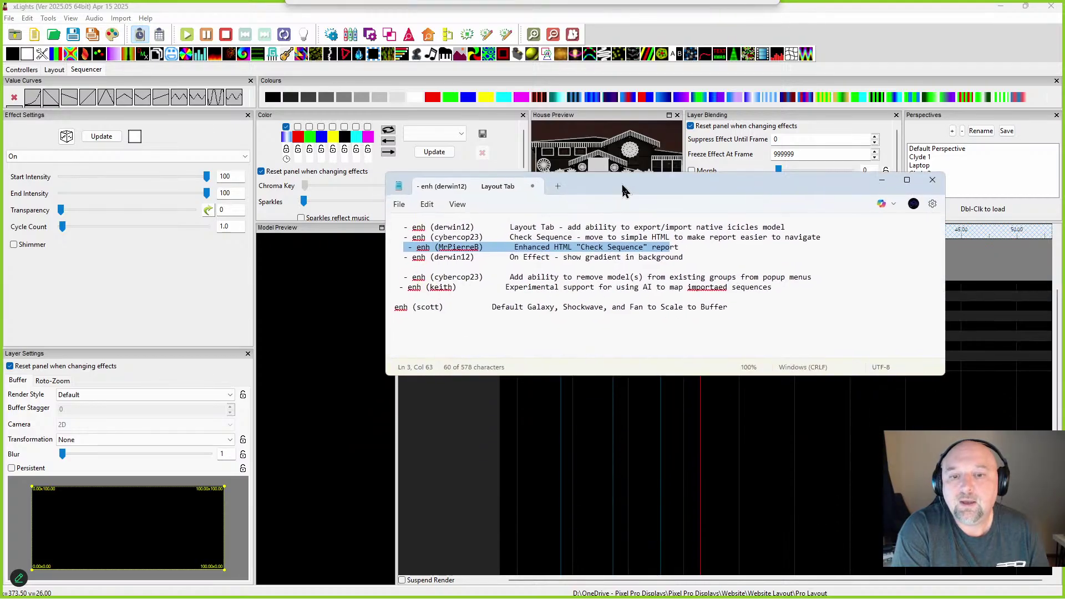
pyautogui.moveTo(506, 228); pyautogui.dragTo(775, 225)
pyautogui.moveTo(668, 190); pyautogui.dragTo(1064, 222)
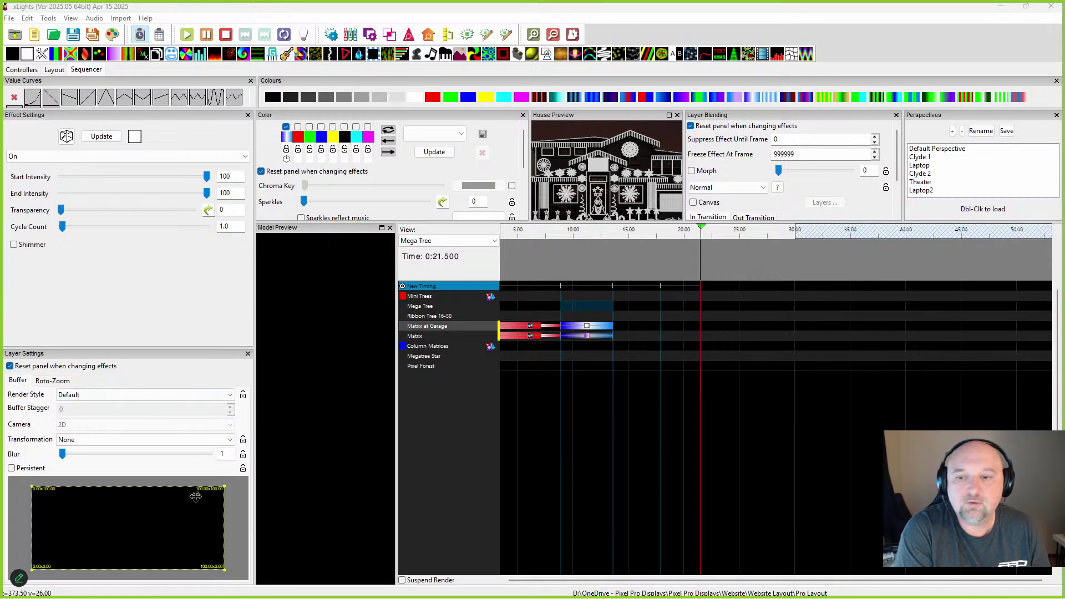
# Step: Export the Icicles 1 model from the Layout as "Icicles 1.xmodel", including only the Icicles group
pyautogui.click(55, 70)
pyautogui.click(678, 289)
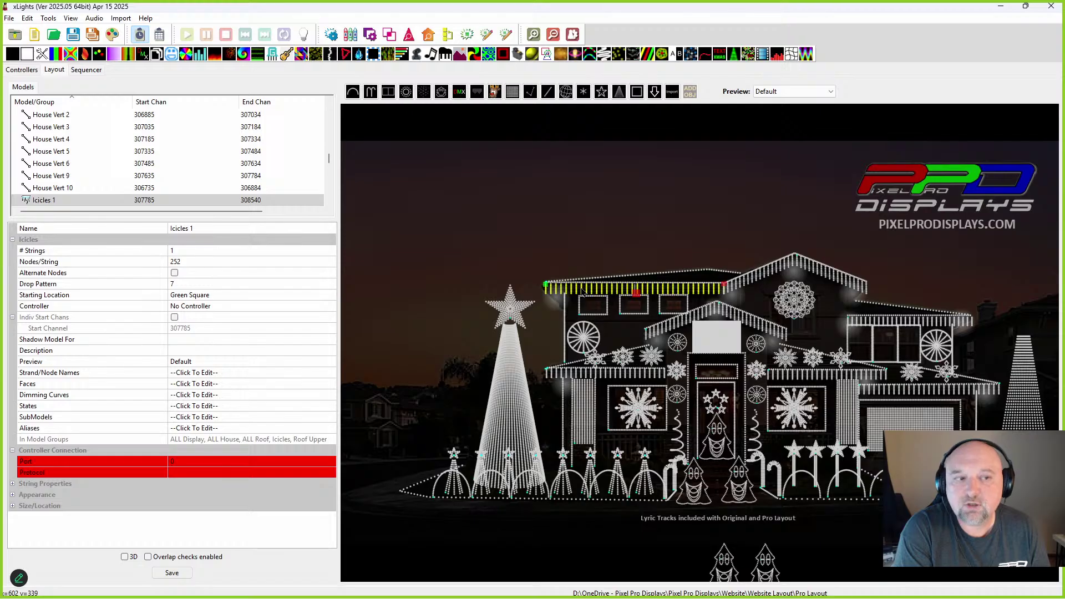
pyautogui.rightClick(582, 292)
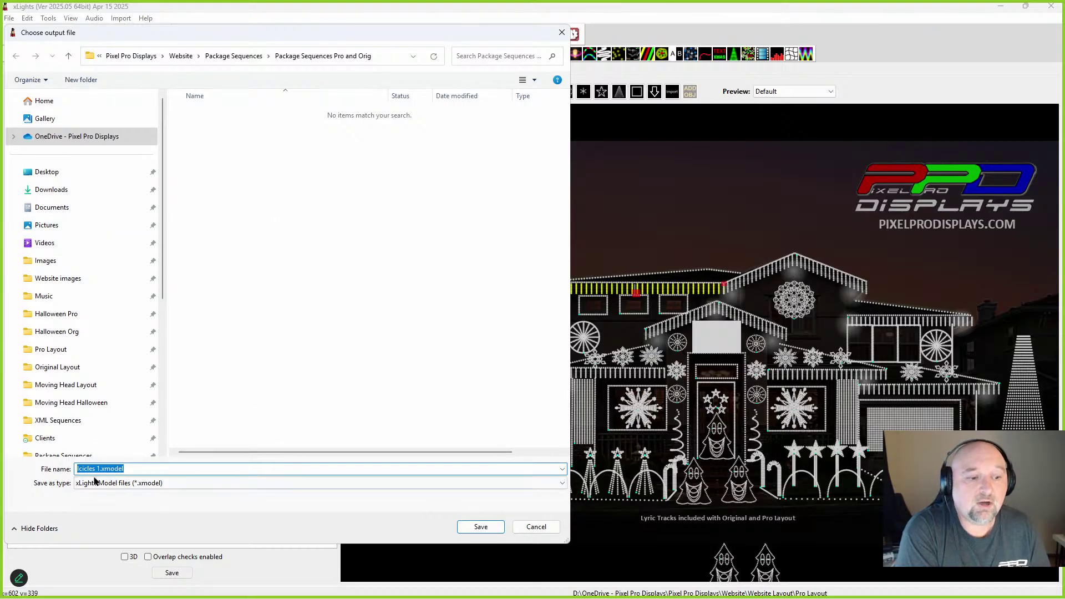
pyautogui.click(482, 526)
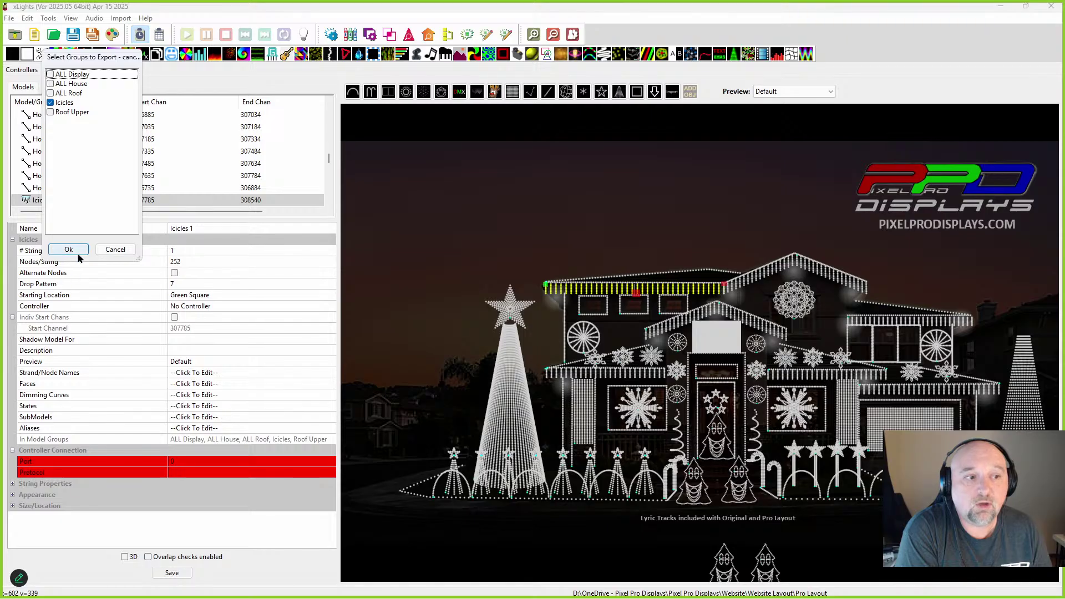
pyautogui.click(69, 249)
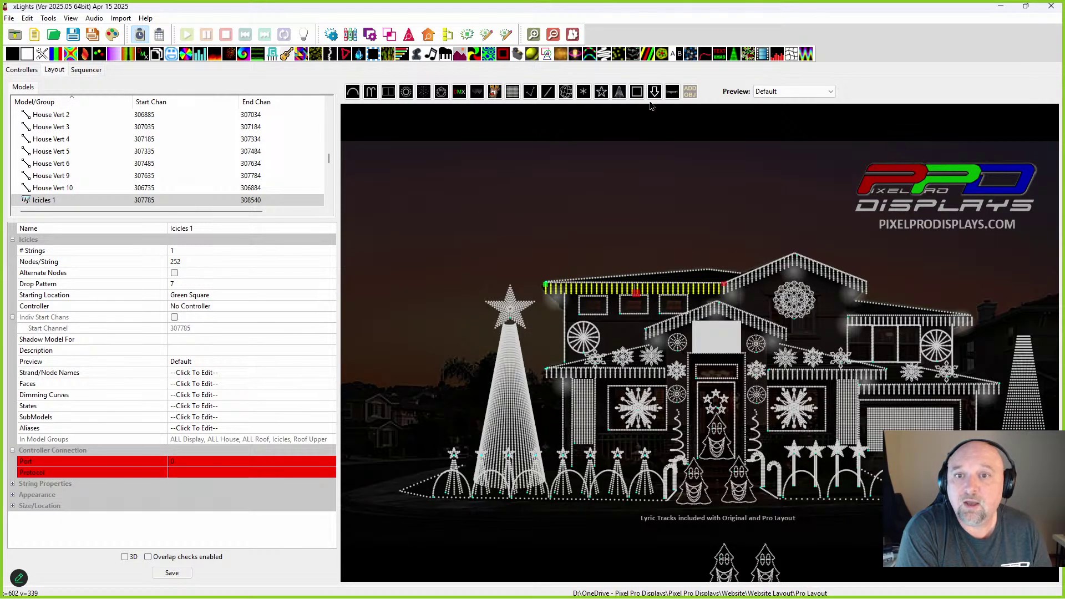
# Step: Import "Icicles 1.xmodel" into the layout above the house and add the model to the existing groups
pyautogui.click(672, 91)
pyautogui.moveTo(510, 186); pyautogui.dragTo(657, 227)
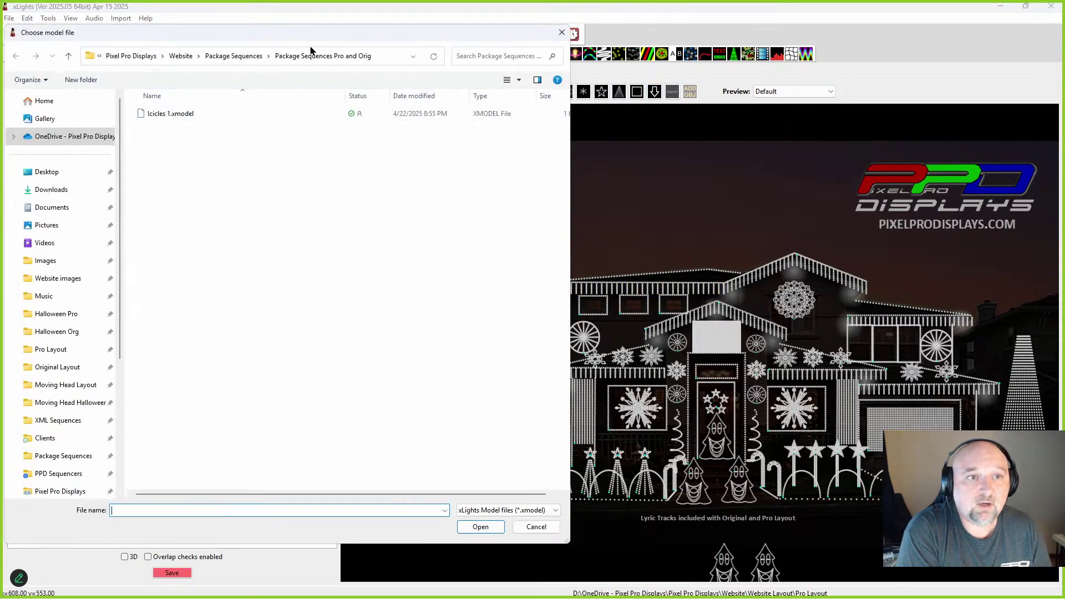
pyautogui.click(162, 113)
pyautogui.click(476, 523)
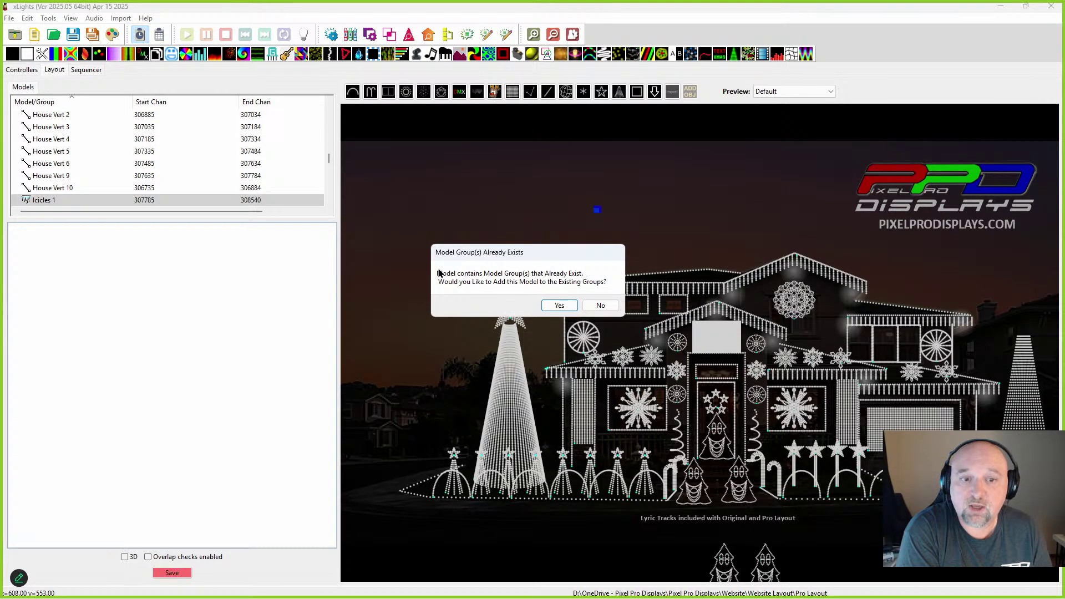
pyautogui.click(557, 305)
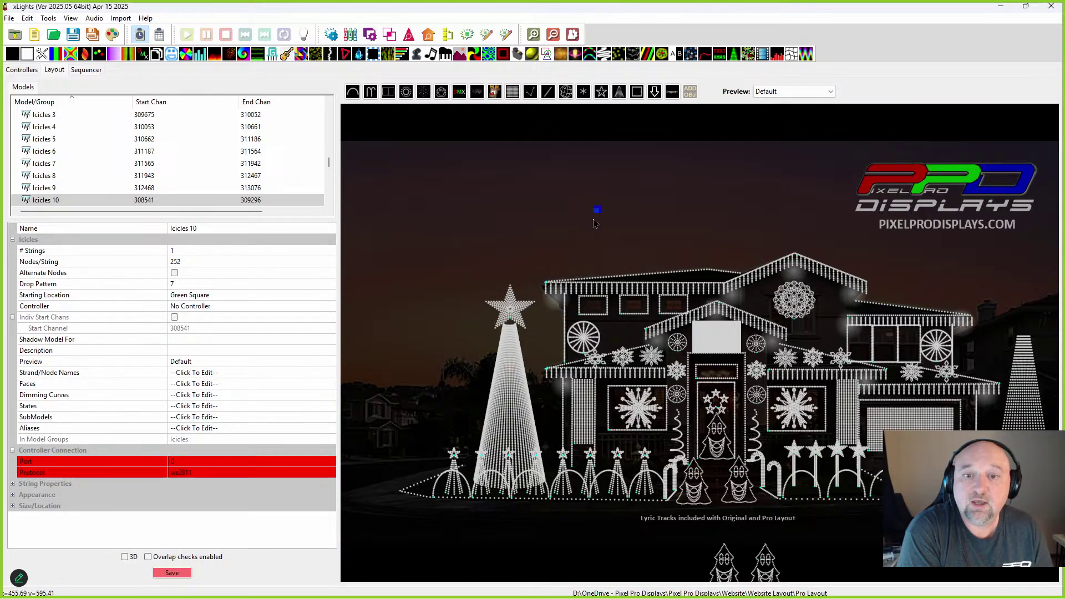
# Step: Stretch the imported icicles model into a horizontal row and position it just above the house's upper roof
pyautogui.moveTo(597, 211); pyautogui.dragTo(438, 209)
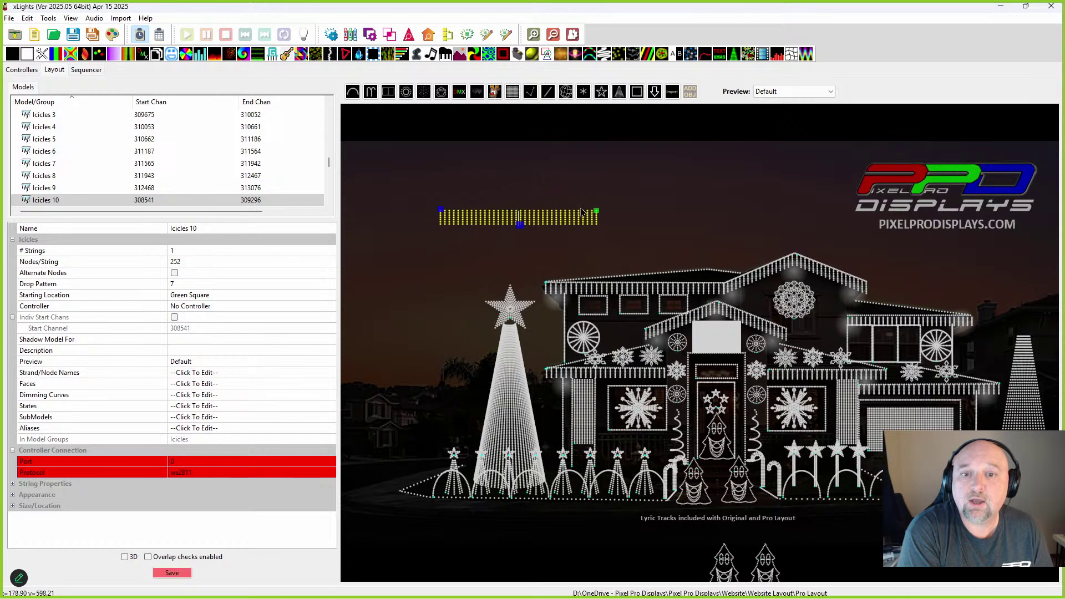
pyautogui.moveTo(600, 211); pyautogui.dragTo(616, 211)
pyautogui.moveTo(474, 220); pyautogui.dragTo(540, 238)
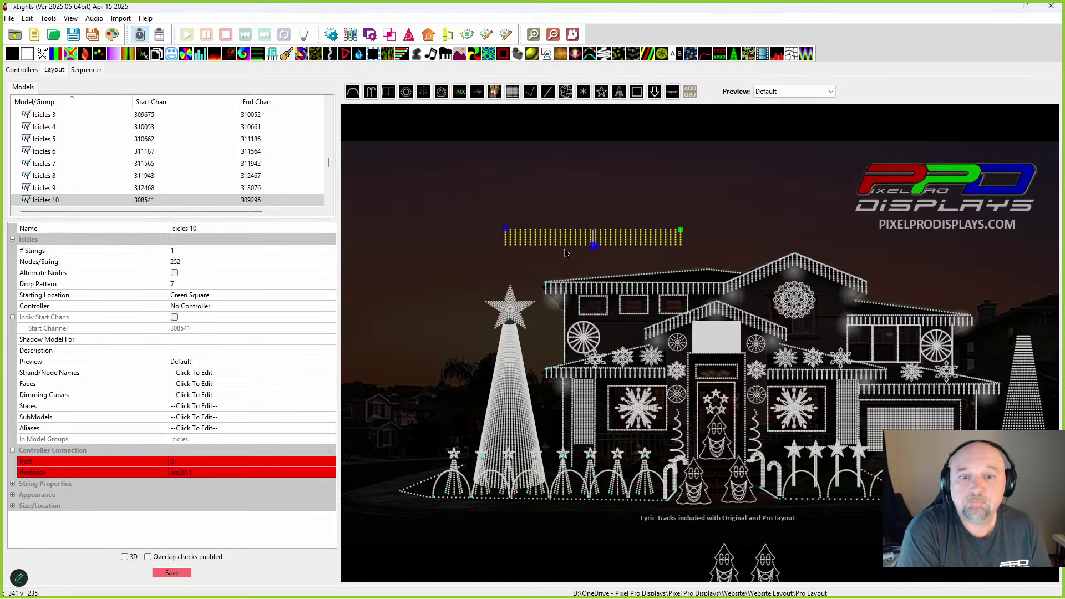
pyautogui.scroll(-2, 59, 203)
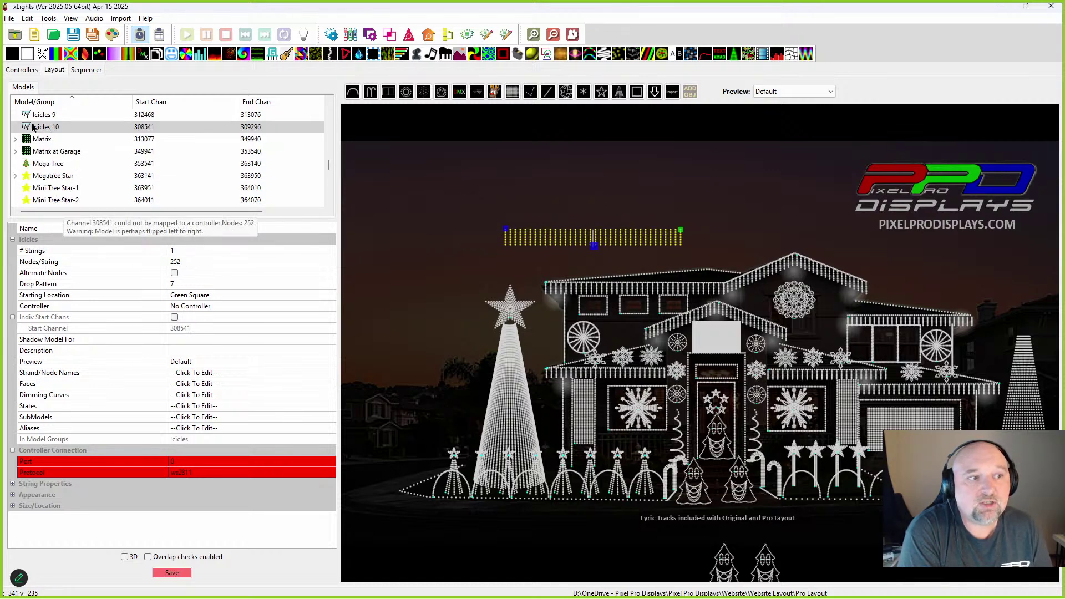
# Step: Nudge the imported Icicles 10 row slightly to the left and toggle its Alternate Nodes option on and back off
pyautogui.press('Left')
pyautogui.press('Left')
pyautogui.press('Left')
pyautogui.press('Left')
pyautogui.press('Left')
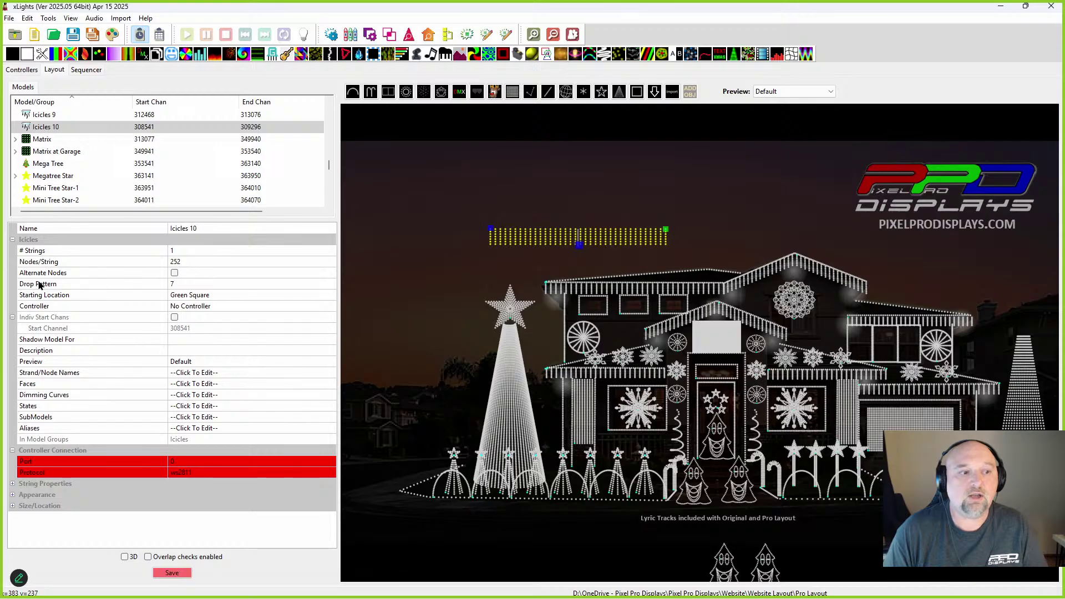
pyautogui.click(175, 273)
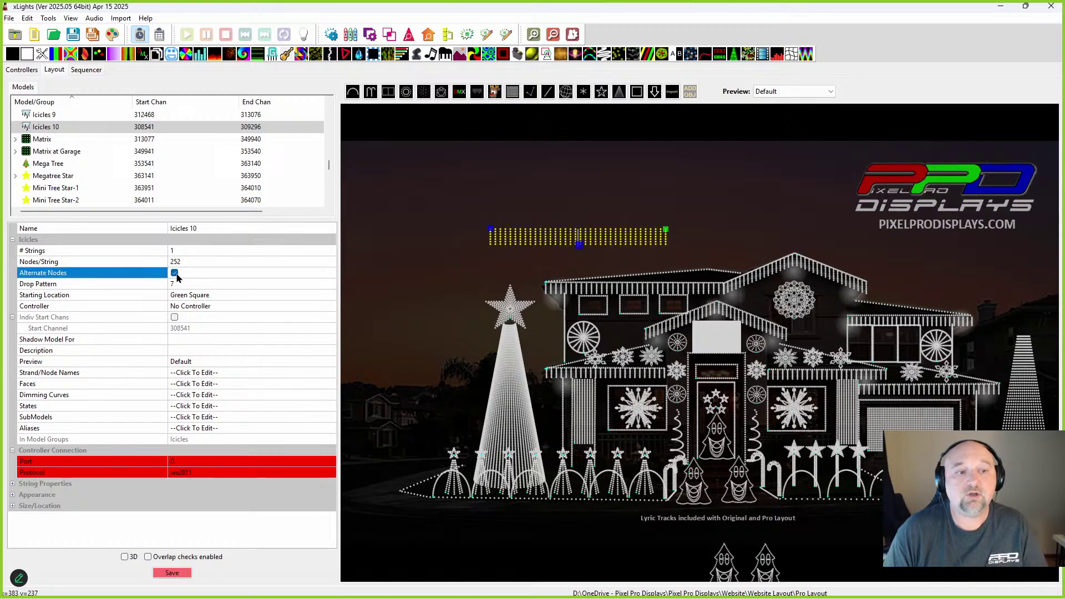
pyautogui.click(175, 273)
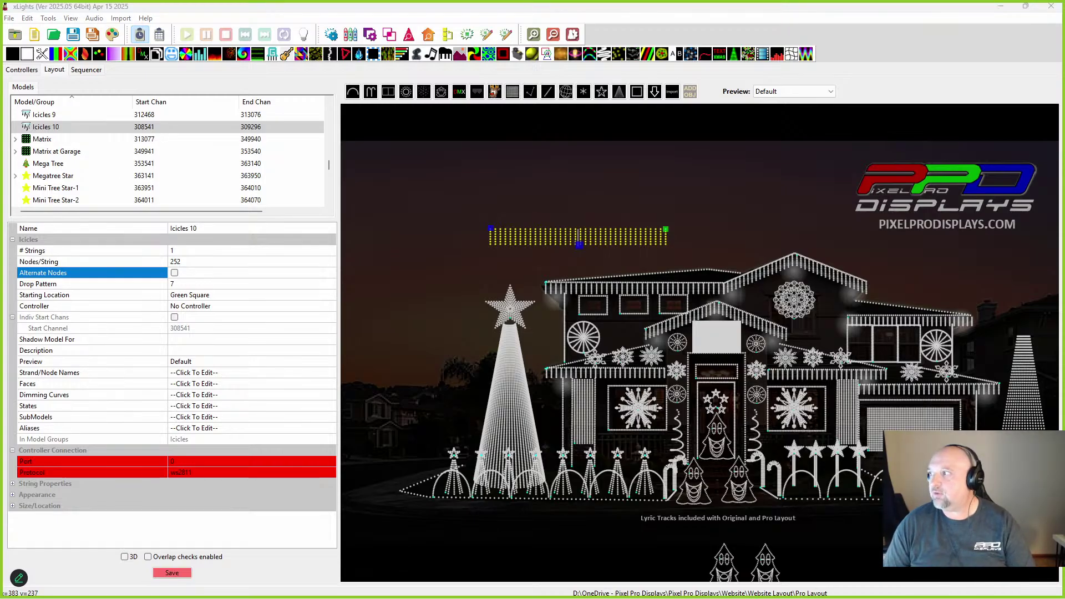
# Step: Check the release notes again, reselect the Icicles 10 row in the layout and view its available model actions
pyautogui.moveTo(1063, 94); pyautogui.dragTo(557, 44)
pyautogui.scroll(-5, 497, 173)
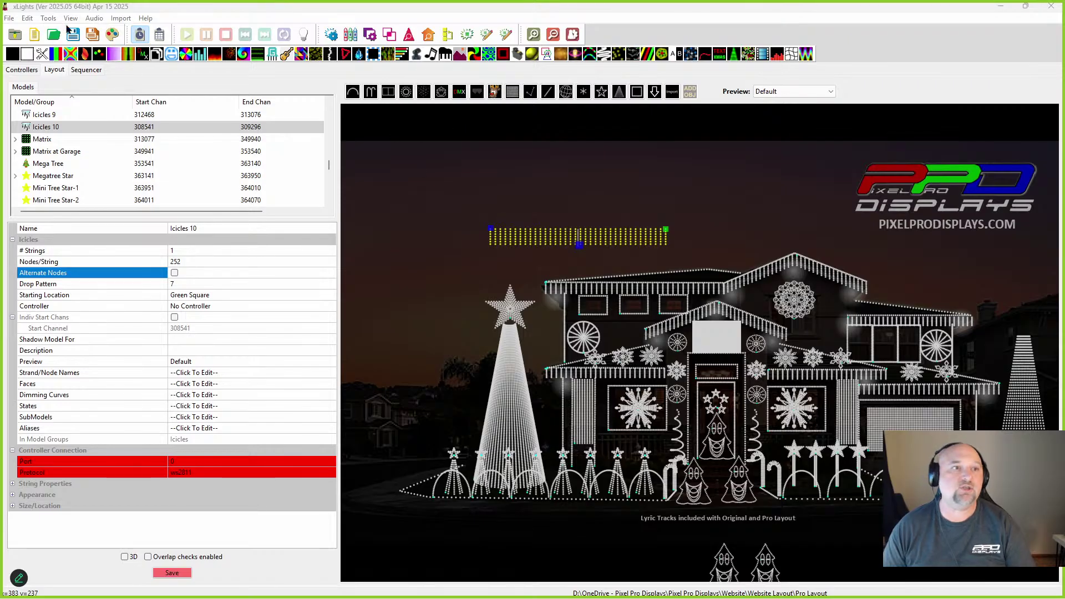
pyautogui.click(557, 251)
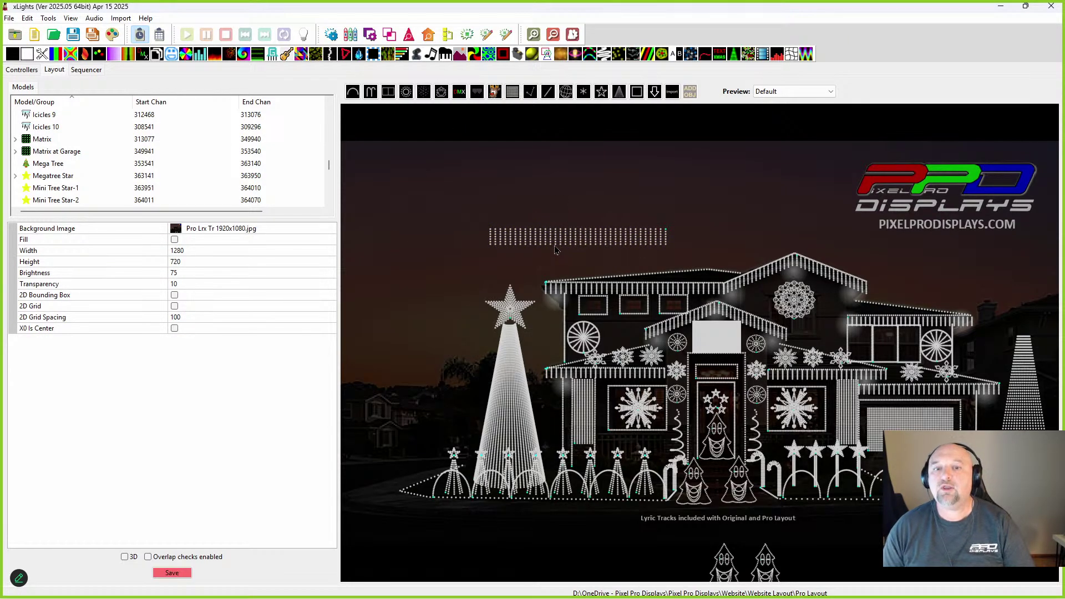
pyautogui.rightClick(556, 250)
pyautogui.click(557, 237)
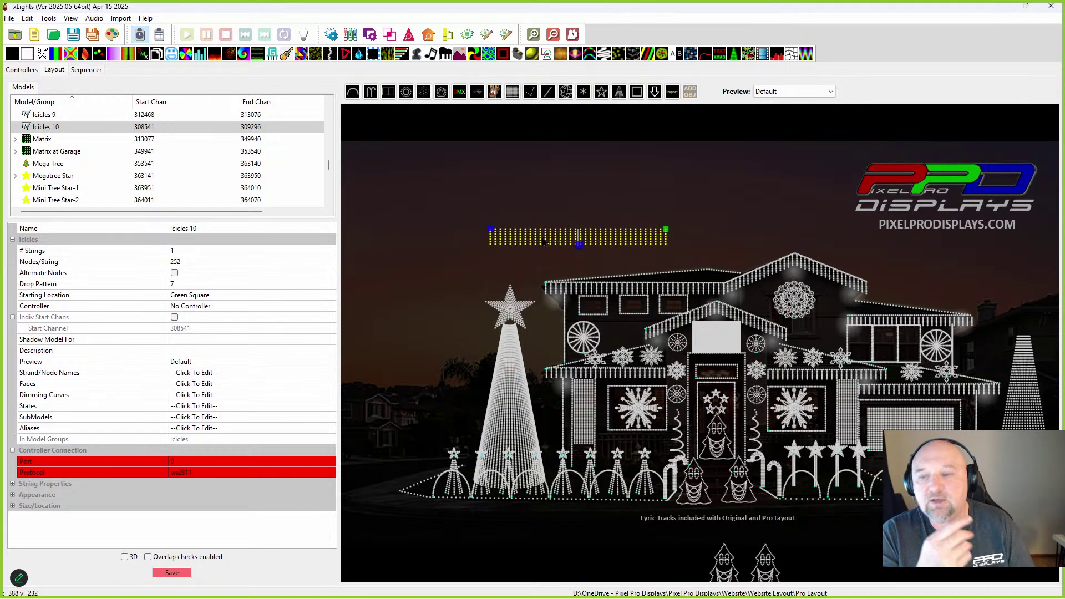
pyautogui.rightClick(544, 241)
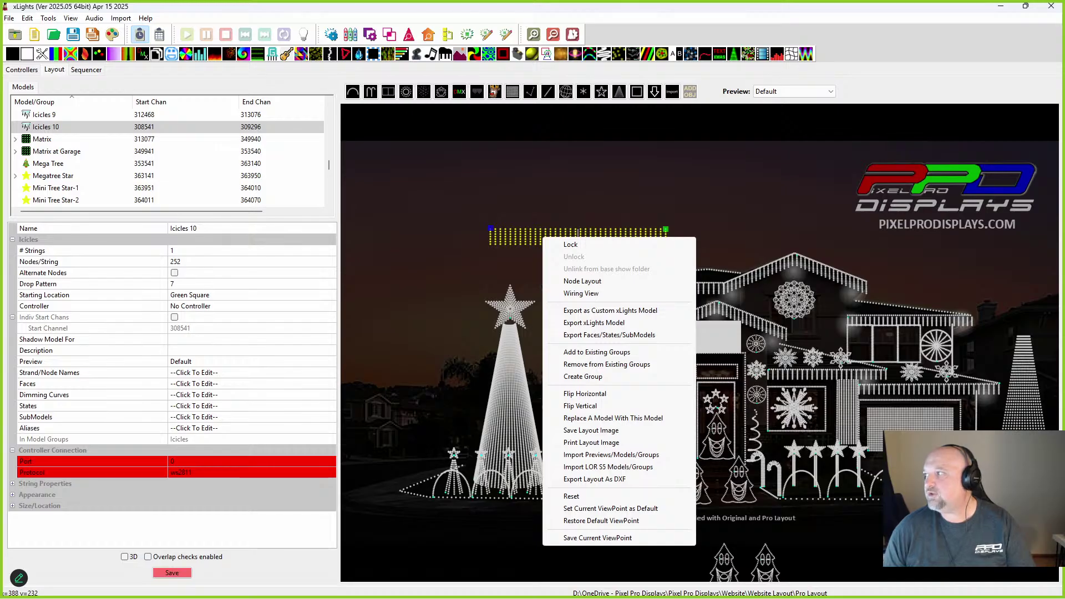
# Step: Switch to README.txt in Notepad and examine the 2025.05 release entries, including exporting Faces & States to other models
pyautogui.hotkey('alt', 'Tab')
pyautogui.scroll(10, 633, 224)
pyautogui.scroll(15, 633, 224)
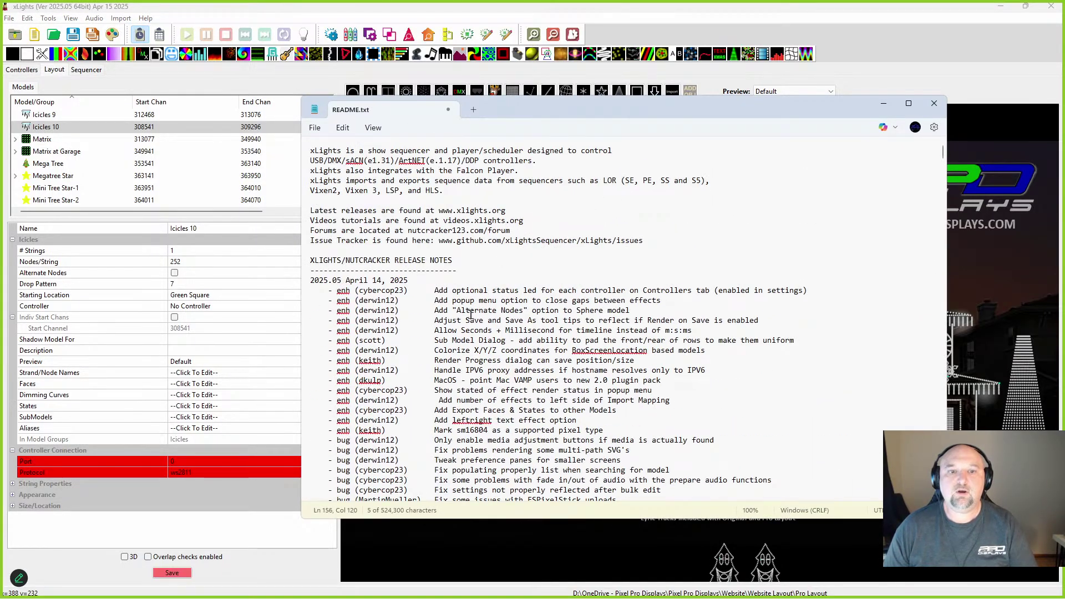
pyautogui.scroll(-5, 470, 314)
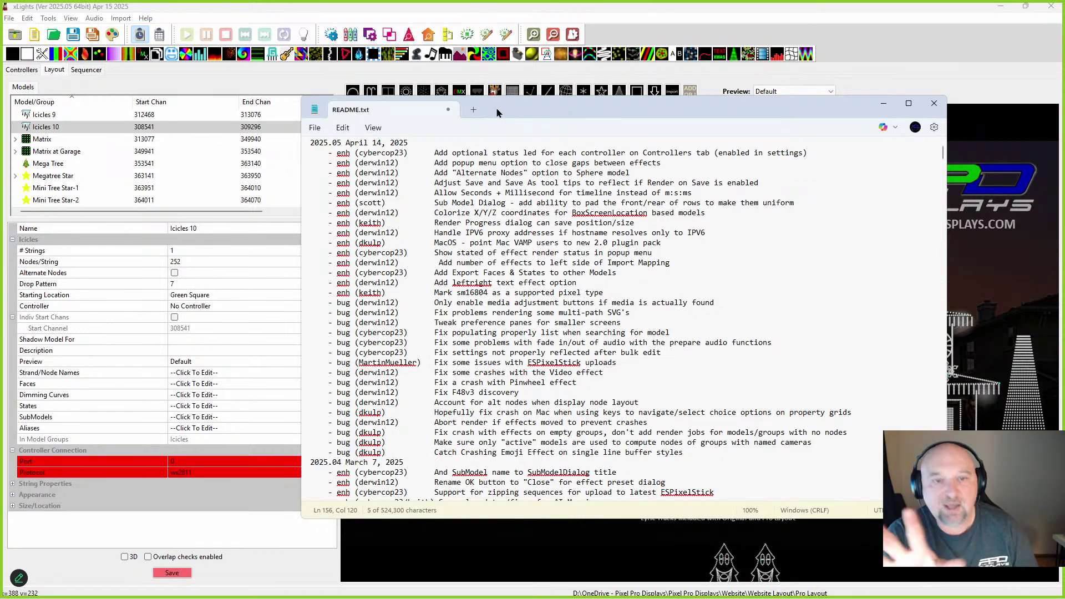
# Step: Return to xLights and delete the Icicles 10 model from the layout
pyautogui.hotkey('alt', 'Tab')
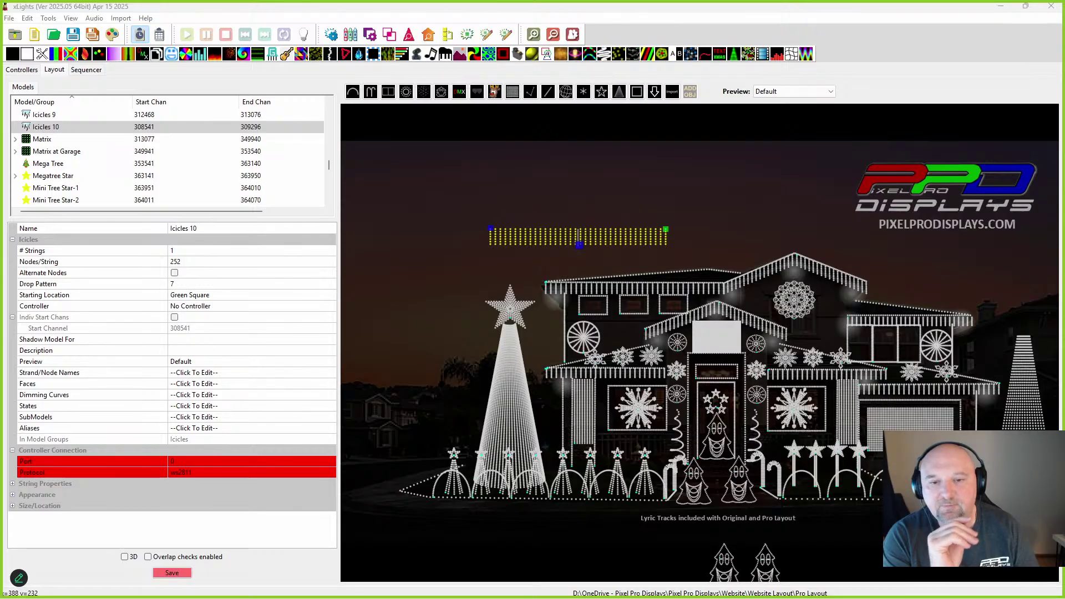
pyautogui.press('Delete')
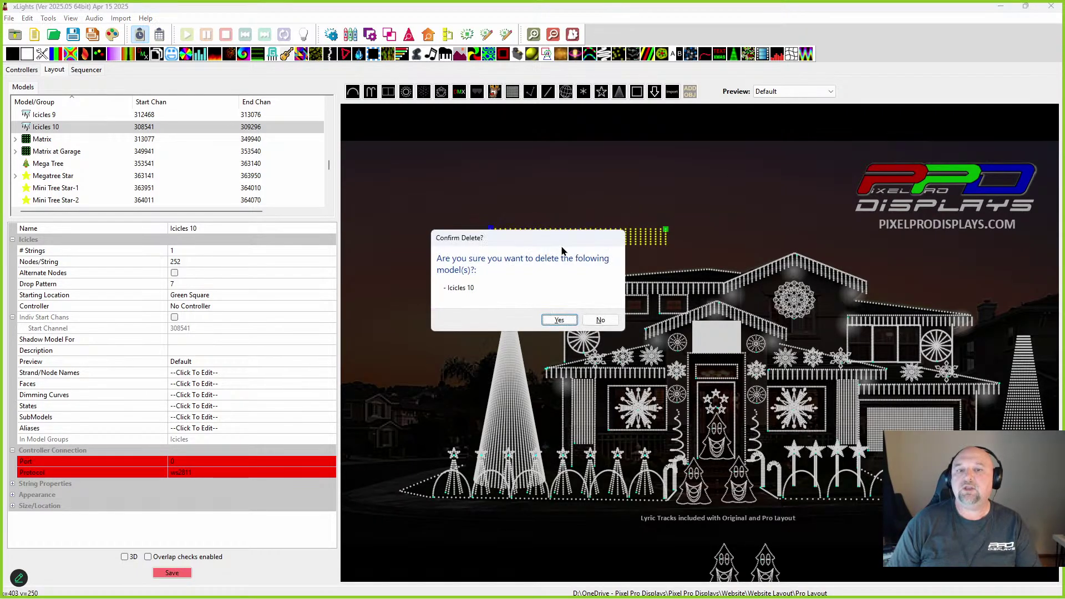
pyautogui.click(557, 319)
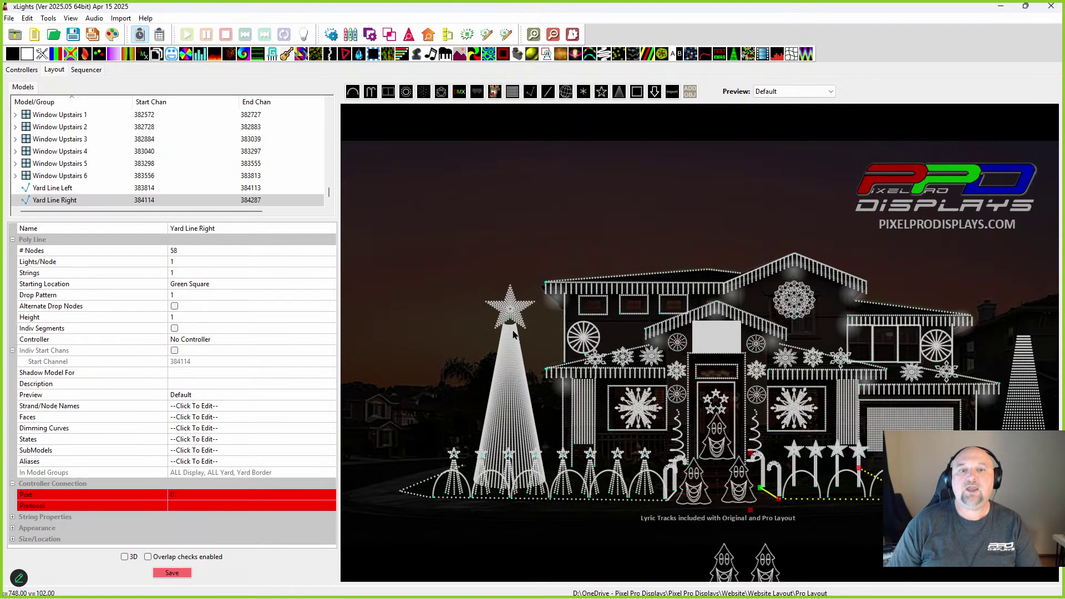
# Step: Select the Boscoyo Singing Tree-V2 4 Lip model in front of the house and examine its model export actions
pyautogui.rightClick(498, 381)
pyautogui.click(635, 292)
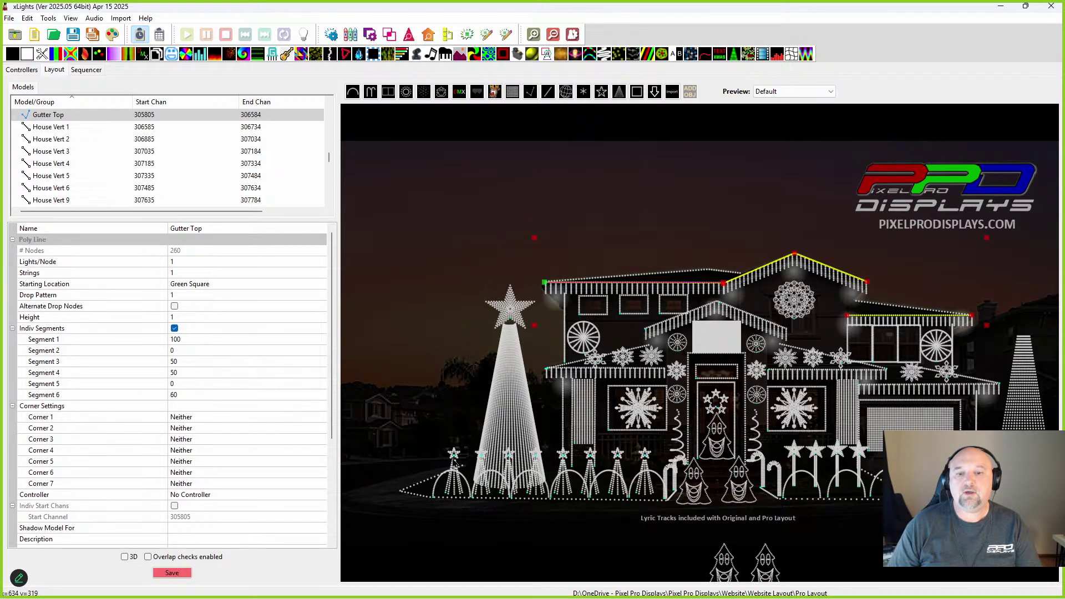
pyautogui.click(694, 499)
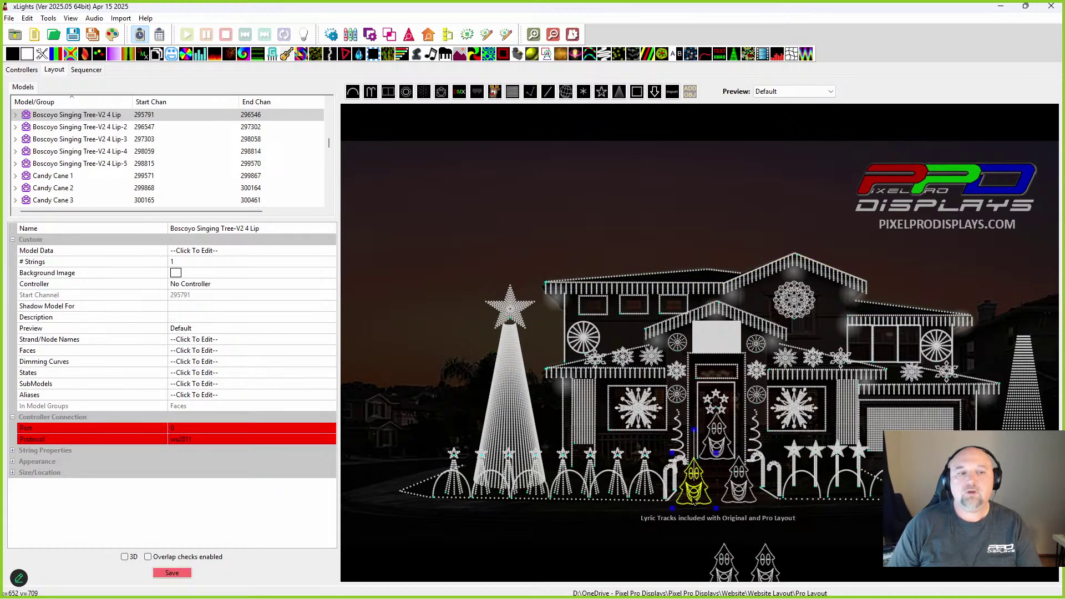
pyautogui.rightClick(695, 501)
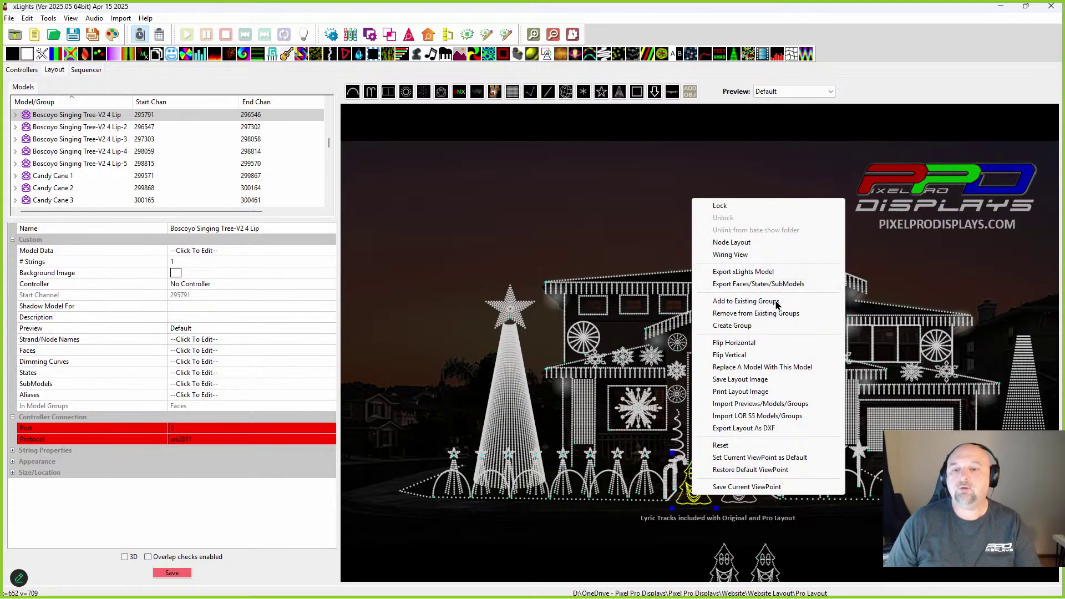
pyautogui.click(681, 503)
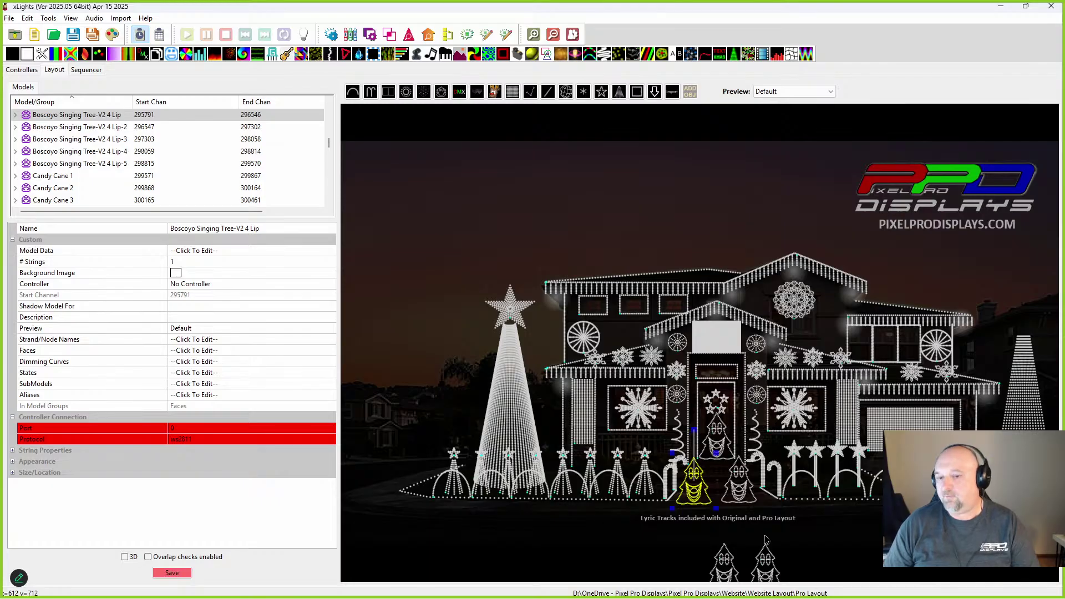
# Step: Duplicate the Boscoyo Singing Tree-V2 4 Lip-5 model and place the copy in the sky above the mega tree's star
pyautogui.click(769, 558)
pyautogui.hotkey('ctrl', 'c')
pyautogui.hotkey('ctrl', 'v')
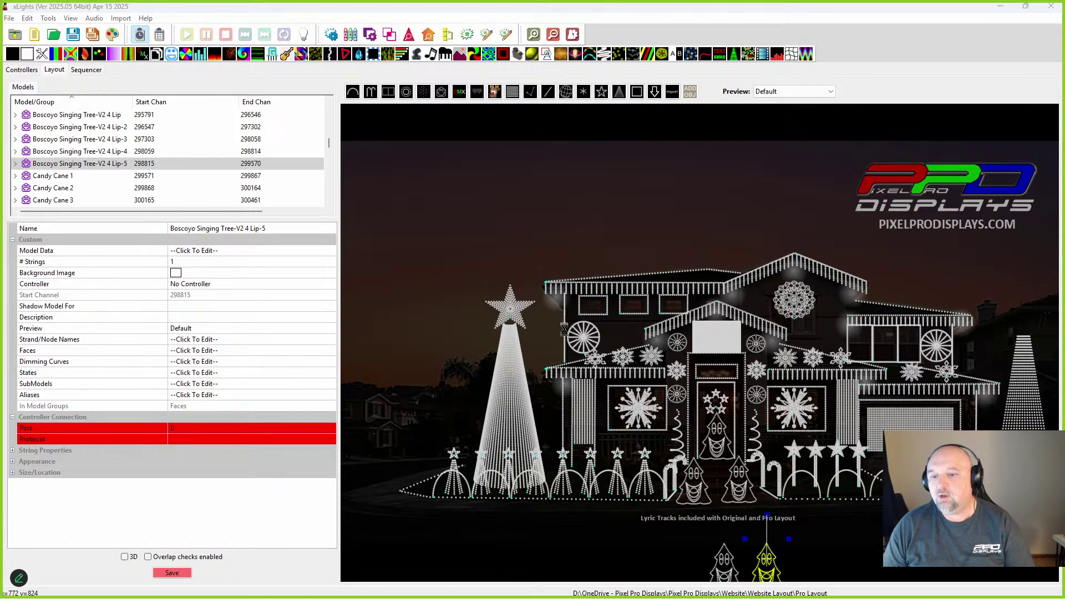
pyautogui.click(561, 301)
pyautogui.moveTo(799, 572); pyautogui.dragTo(468, 242)
pyautogui.rightClick(465, 250)
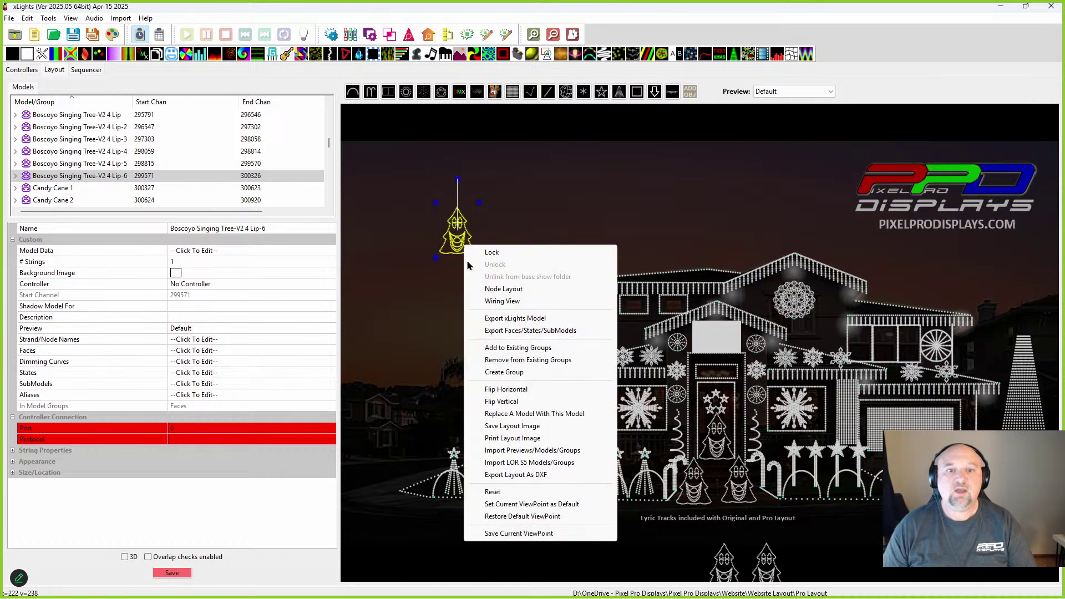
pyautogui.click(317, 375)
# Step: Delete the Boscoyo Singing Tree, Boscoyo Singing Tree Blue and Boscoyo Singing Tree Girl face definitions from the duplicated tree and save
pyautogui.click(316, 352)
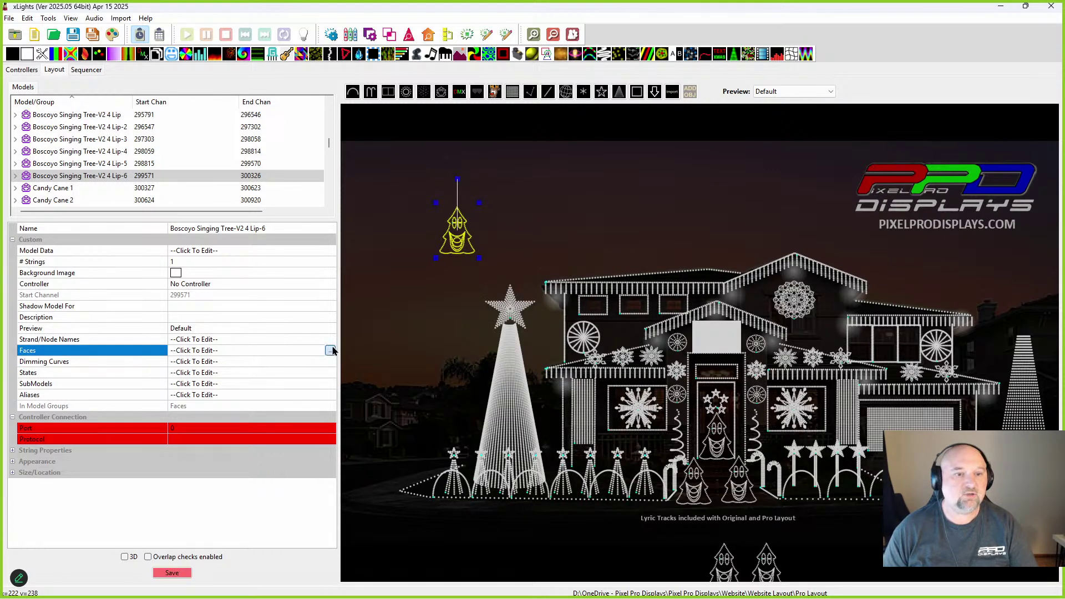
pyautogui.click(330, 350)
pyautogui.click(199, 257)
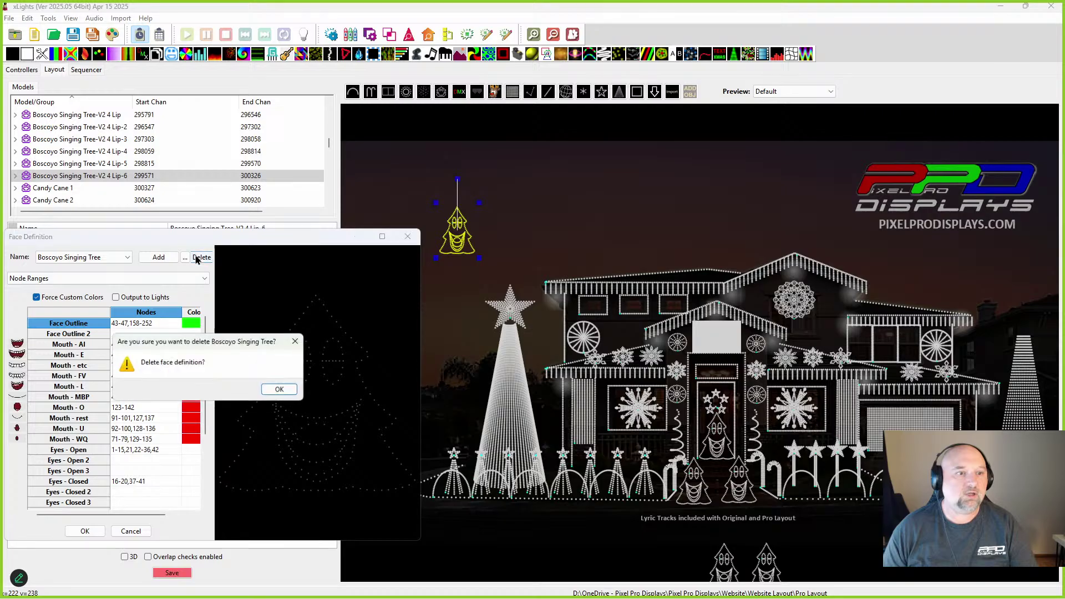
pyautogui.click(279, 389)
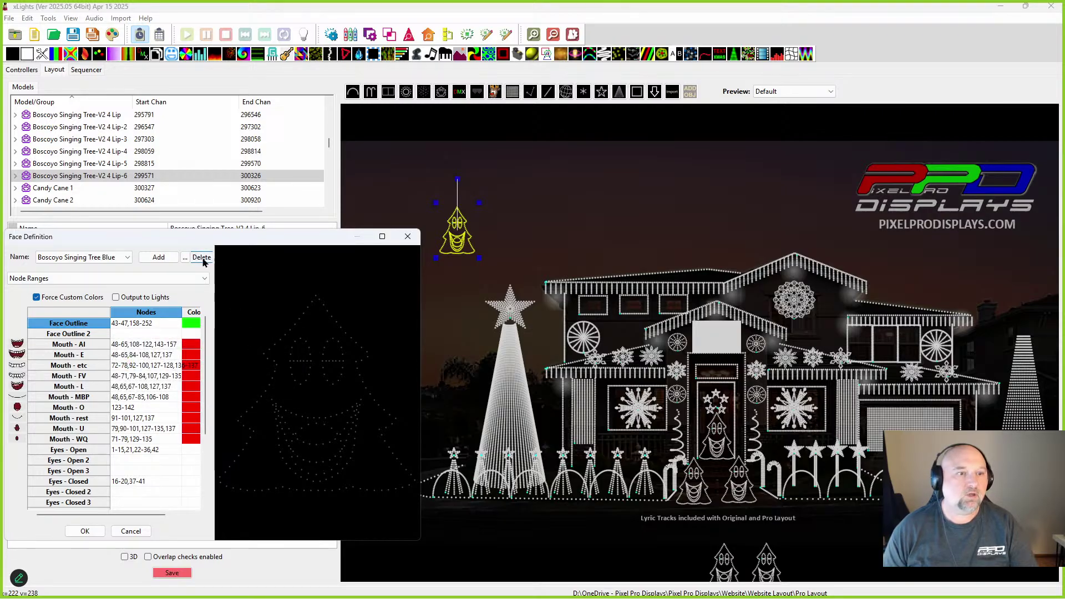
pyautogui.click(201, 257)
pyautogui.click(280, 388)
pyautogui.click(196, 257)
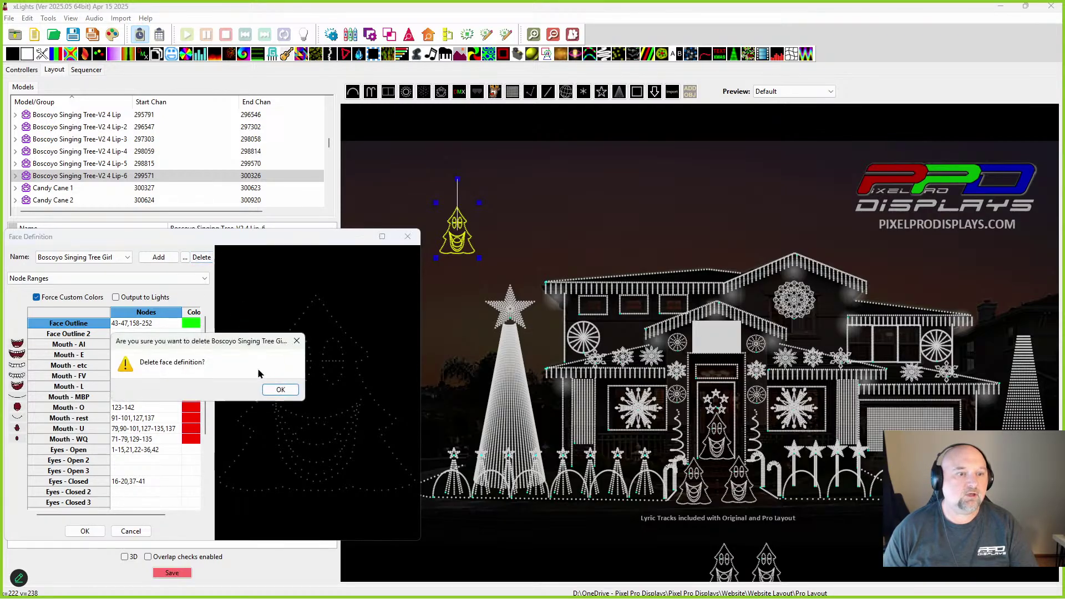
pyautogui.click(279, 389)
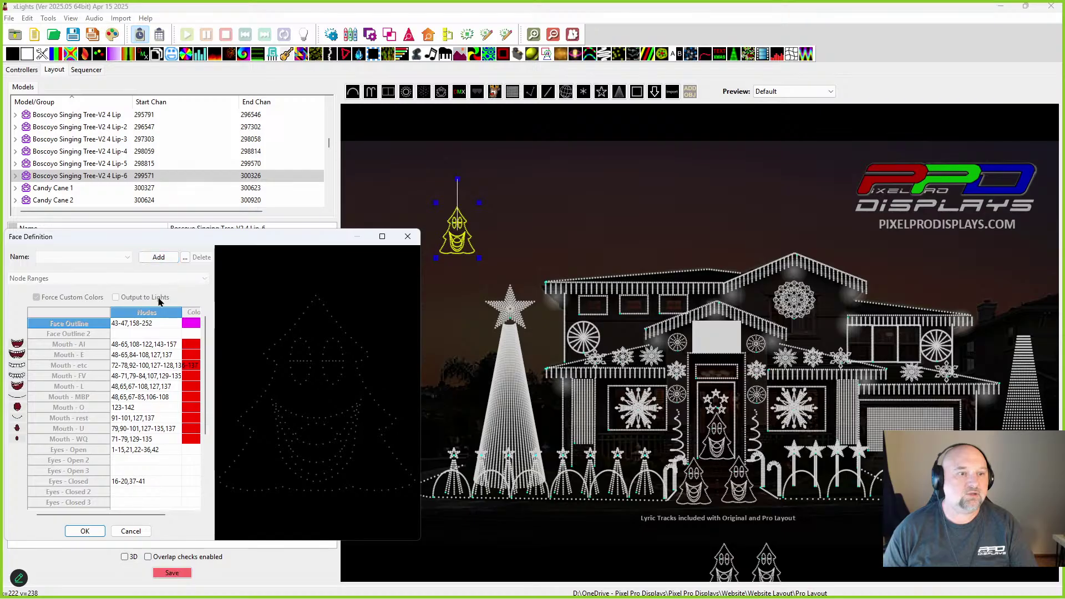
pyautogui.click(85, 531)
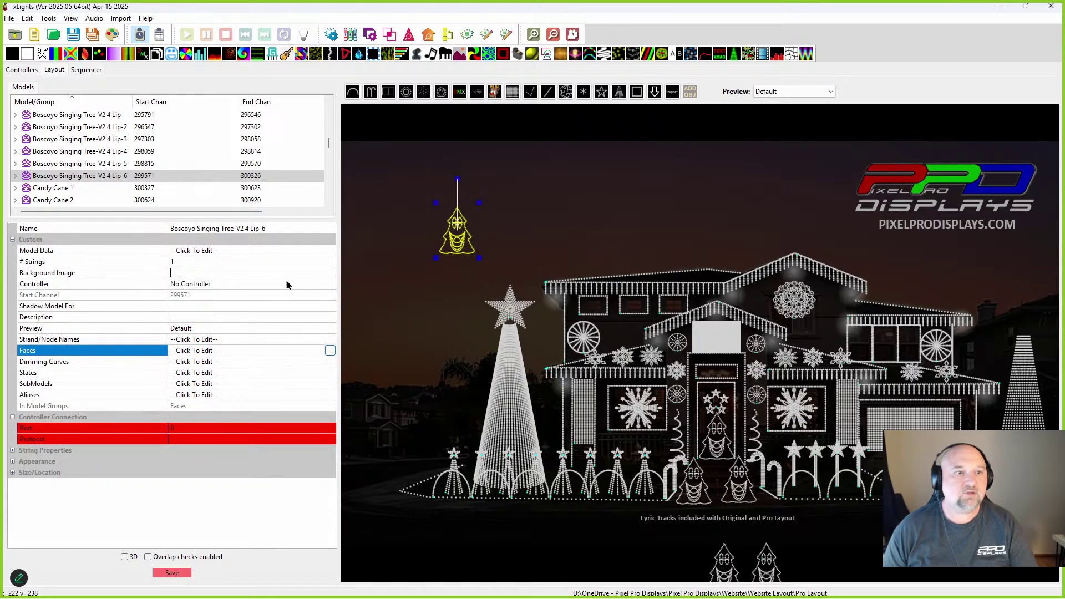
# Step: Reopen the duplicated tree's face definitions to check what remains, and close them without changes
pyautogui.click(330, 351)
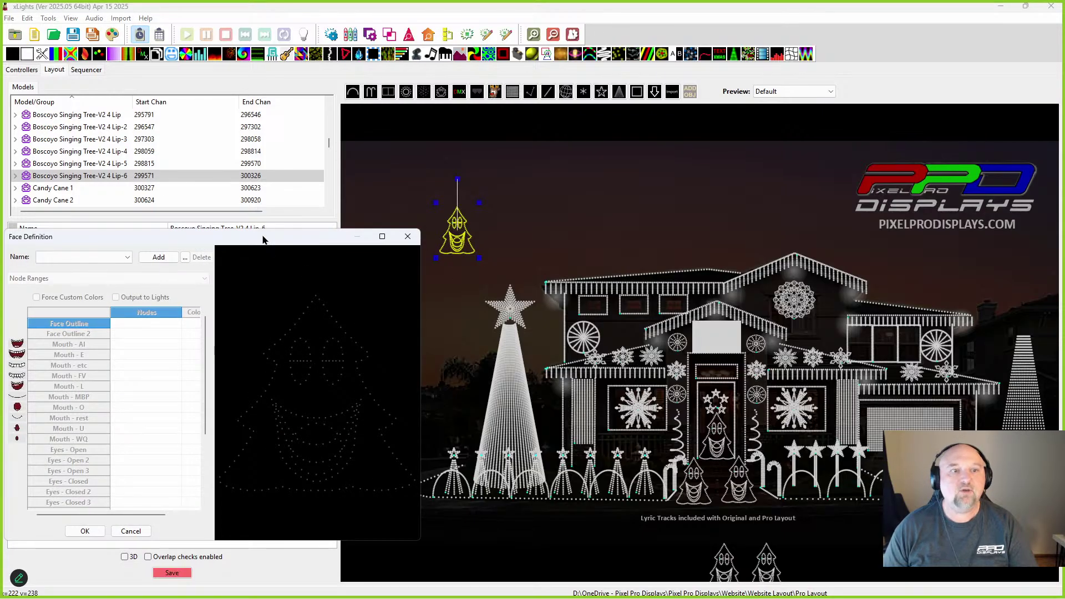
pyautogui.moveTo(272, 238); pyautogui.dragTo(276, 236)
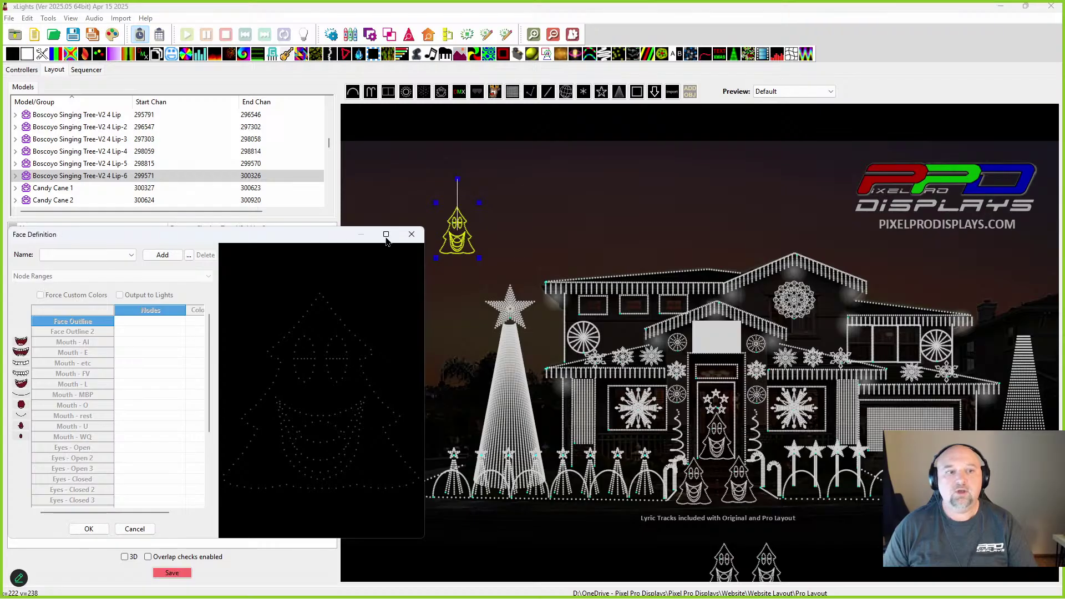
pyautogui.click(134, 529)
# Step: Export the faces, states and submodels of Boscoyo Singing Tree-V2 4 Lip-3 to the model Boscoyo Singing Tree-V2 4 Lip-6
pyautogui.click(715, 439)
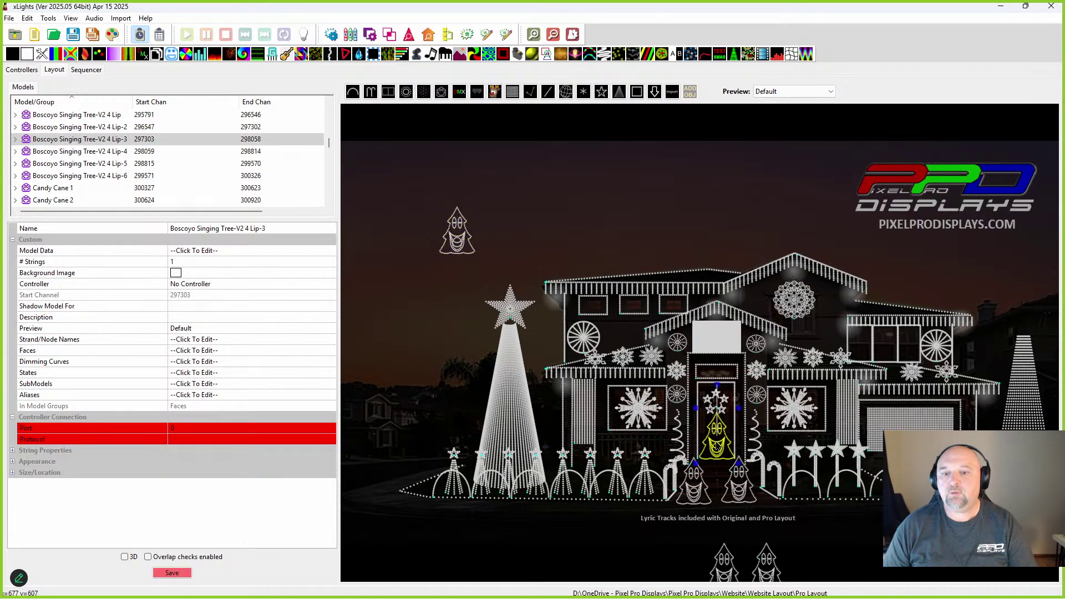
pyautogui.rightClick(716, 441)
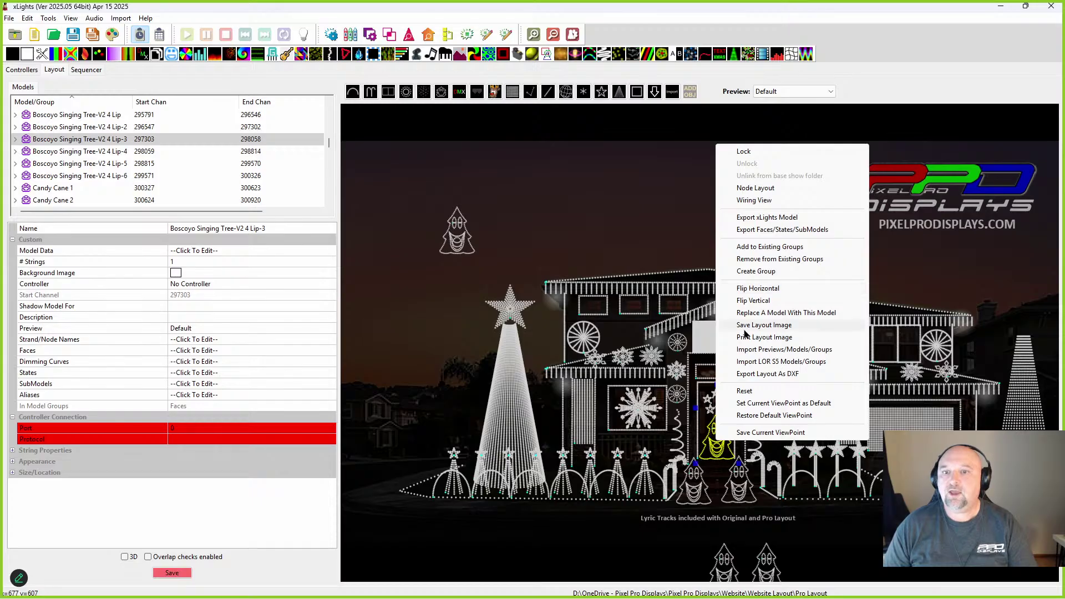
pyautogui.click(746, 233)
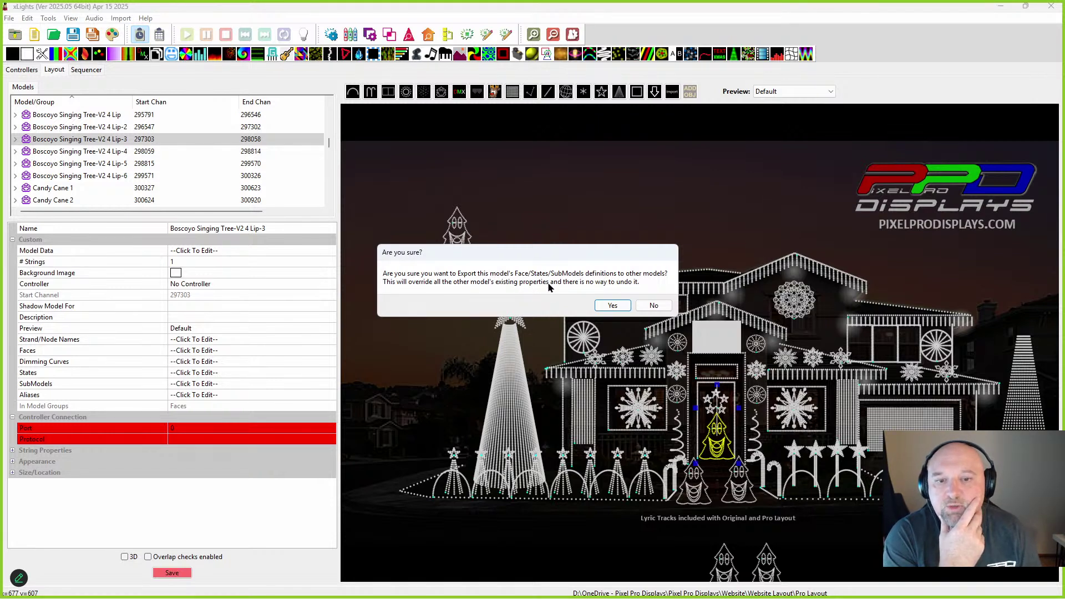
pyautogui.click(602, 308)
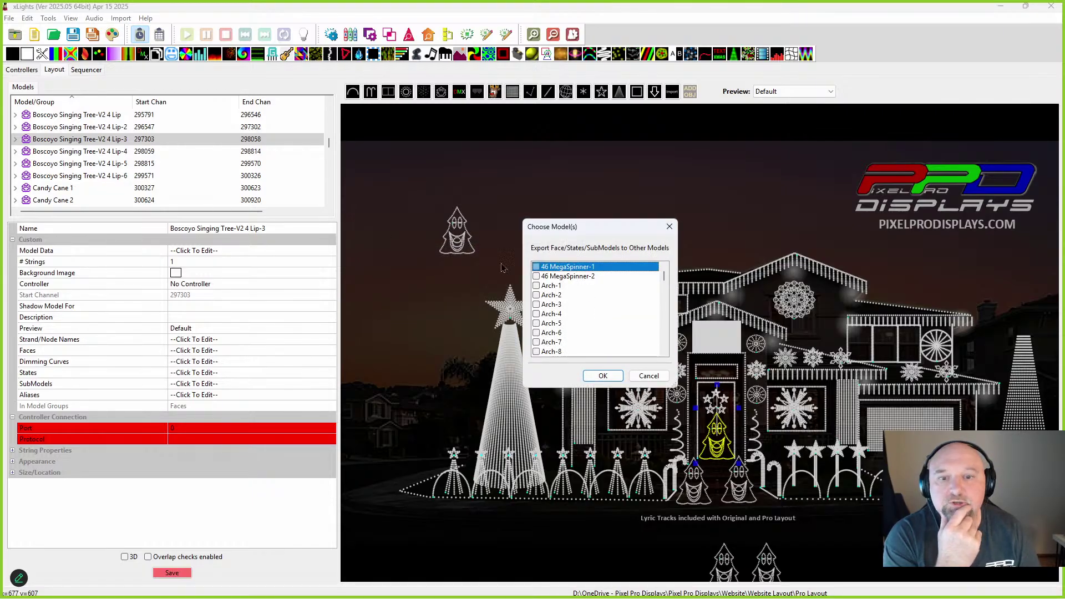
pyautogui.scroll(-8, 574, 324)
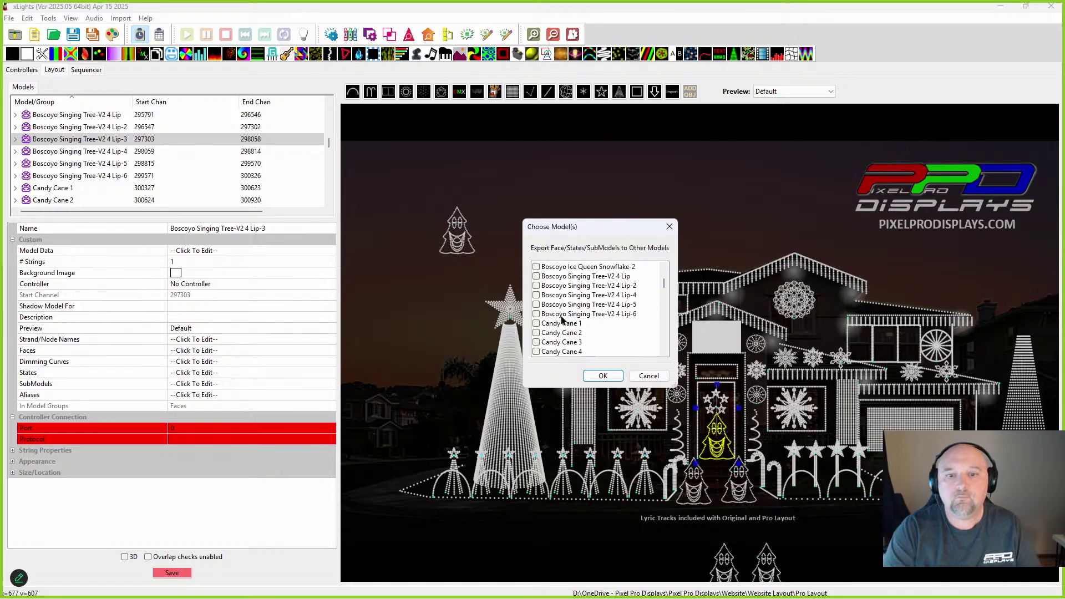
pyautogui.click(537, 314)
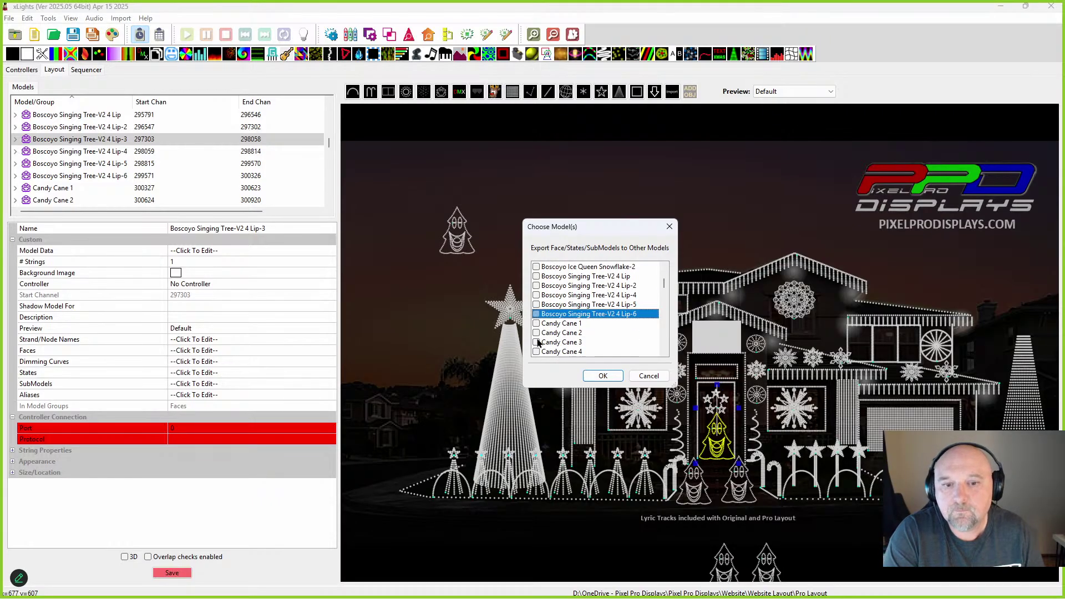
pyautogui.click(538, 315)
pyautogui.click(598, 375)
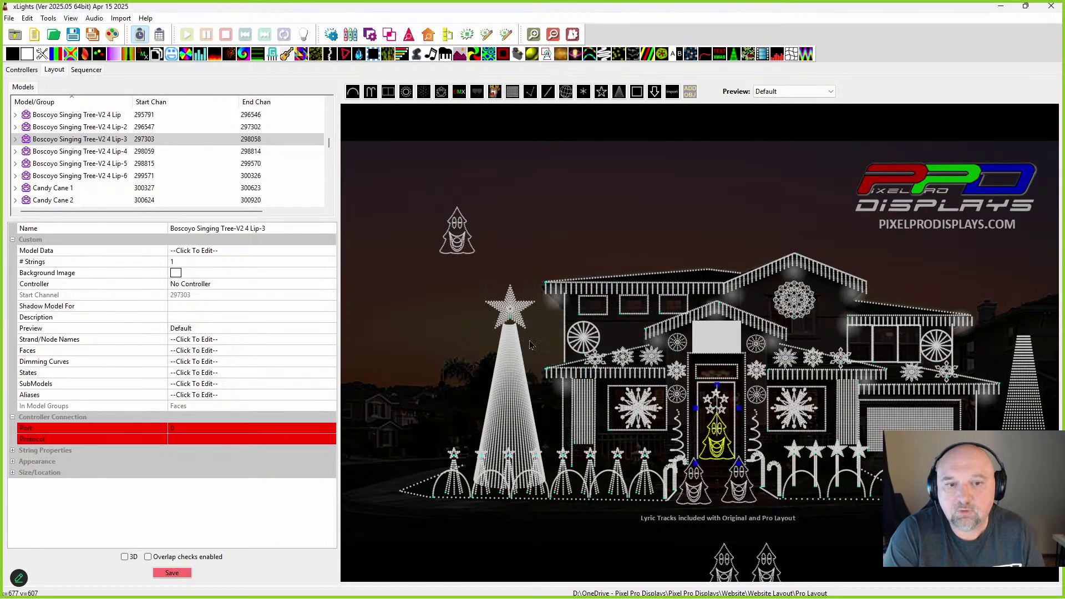
# Step: Open the face definitions of Boscoyo Singing Tree-V2 4 Lip-6 and check which faces were imported
pyautogui.click(458, 247)
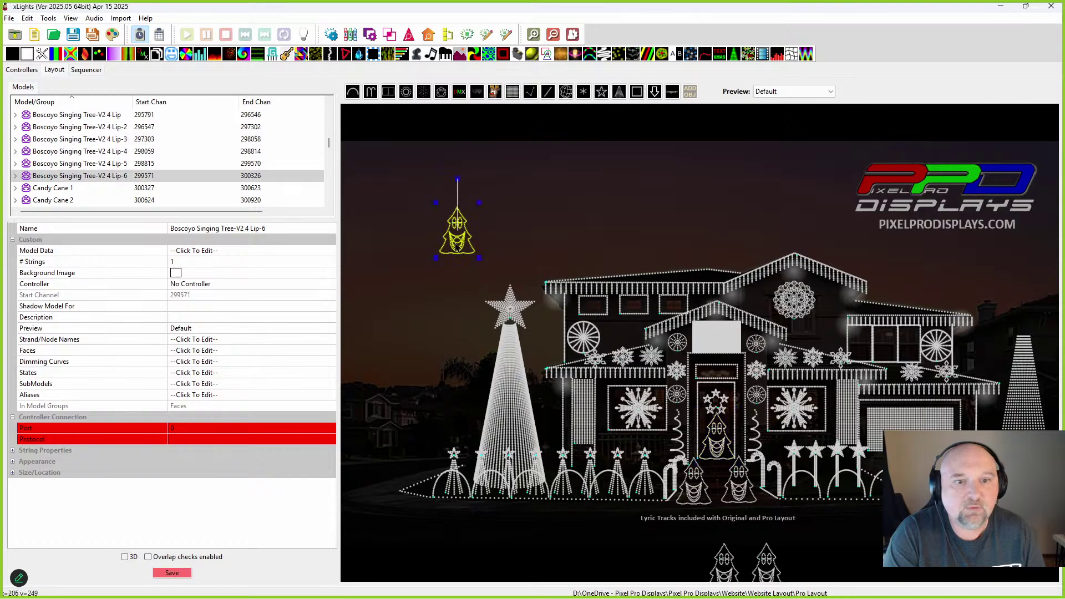
pyautogui.click(310, 396)
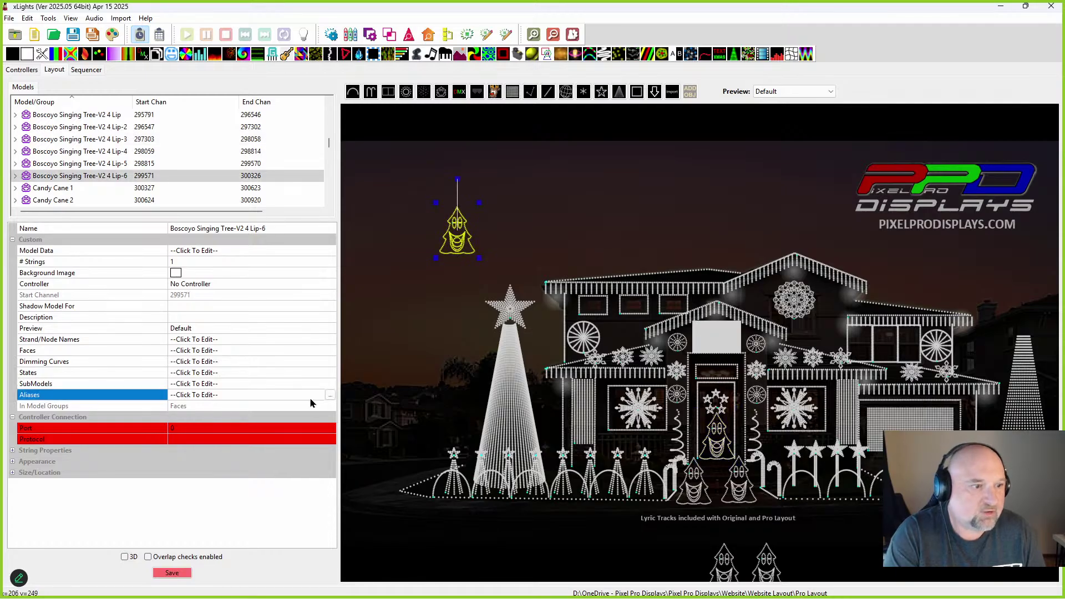
pyautogui.click(318, 355)
pyautogui.click(330, 350)
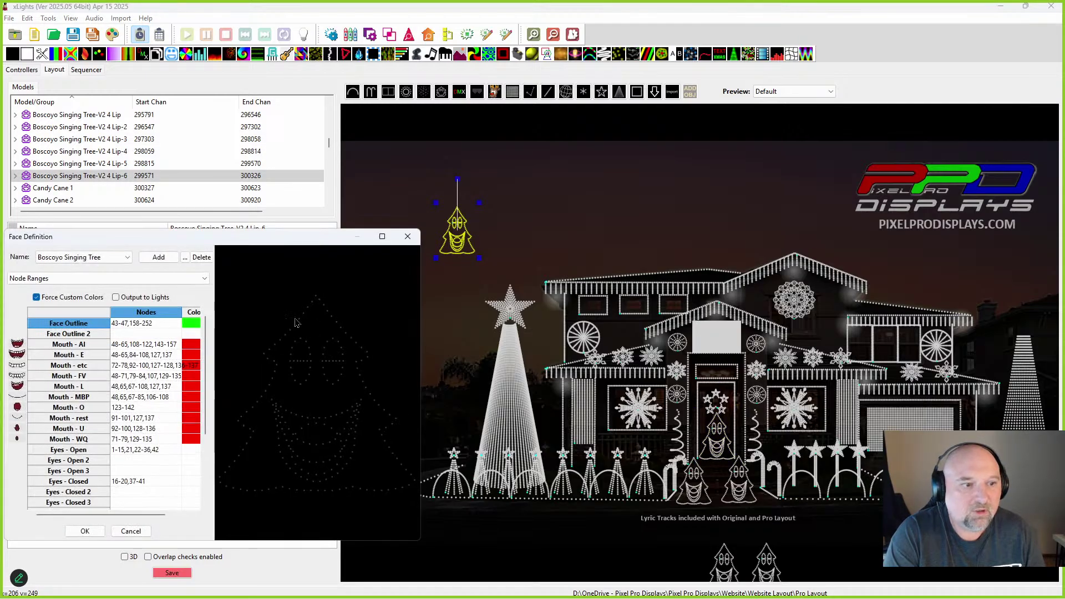
pyautogui.moveTo(155, 235); pyautogui.dragTo(598, 204)
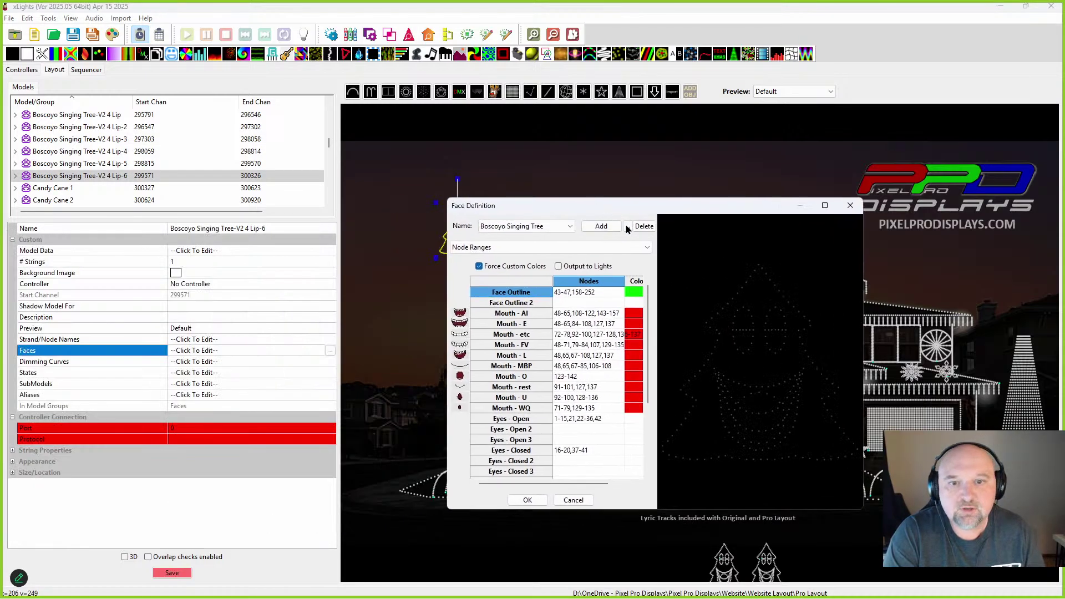
pyautogui.click(570, 227)
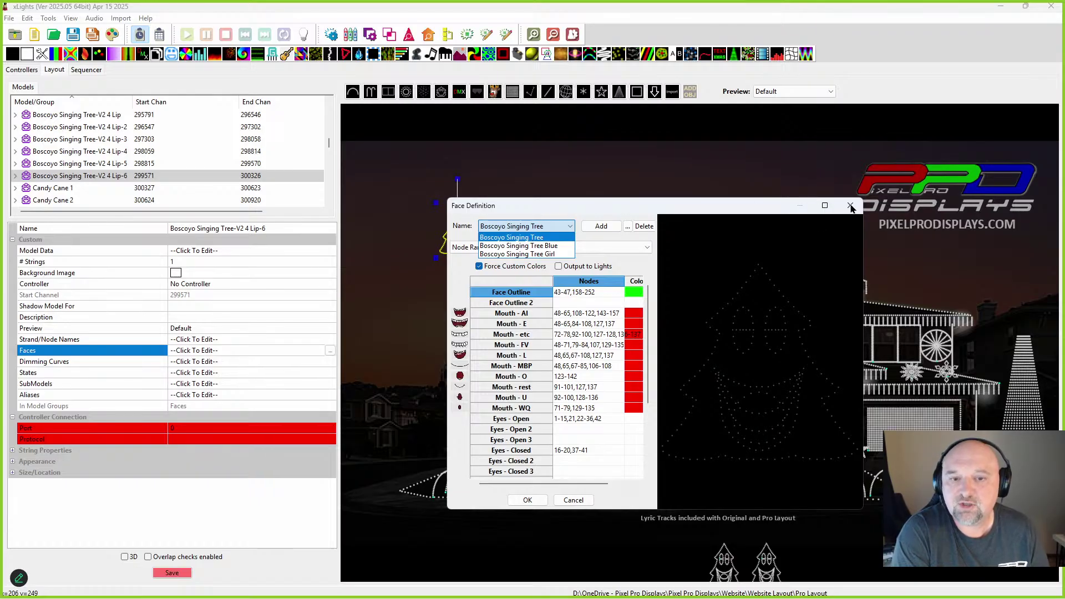
# Step: Delete the Boscoyo Singing Tree, Boscoyo Singing Tree Blue and Boscoyo Singing Tree Girl face definitions from this tree and save
pyautogui.click(638, 227)
pyautogui.click(644, 227)
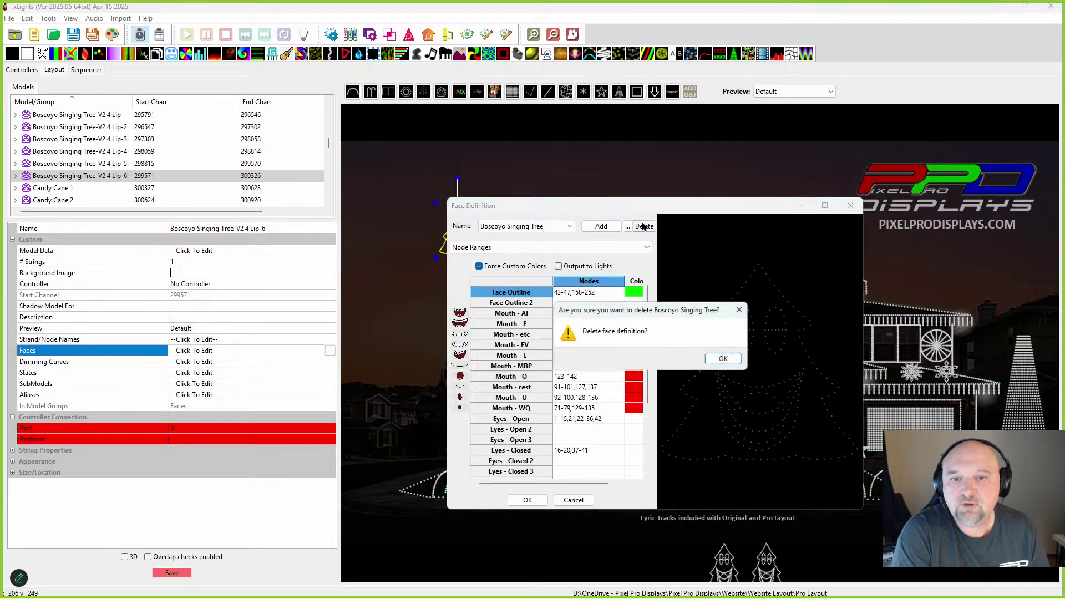
pyautogui.press('Return')
pyautogui.click(644, 226)
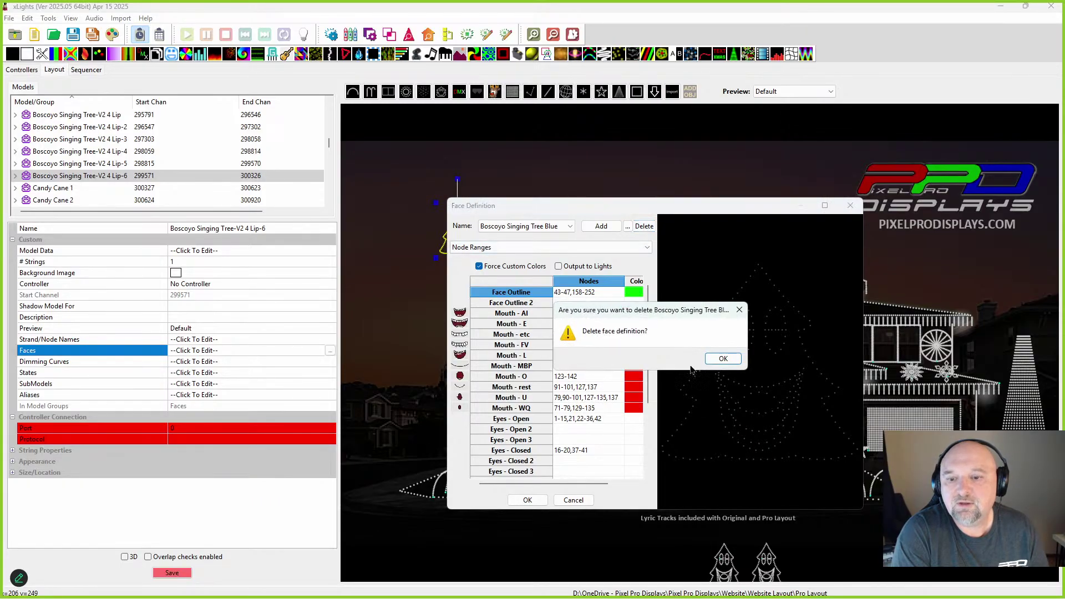
pyautogui.click(722, 358)
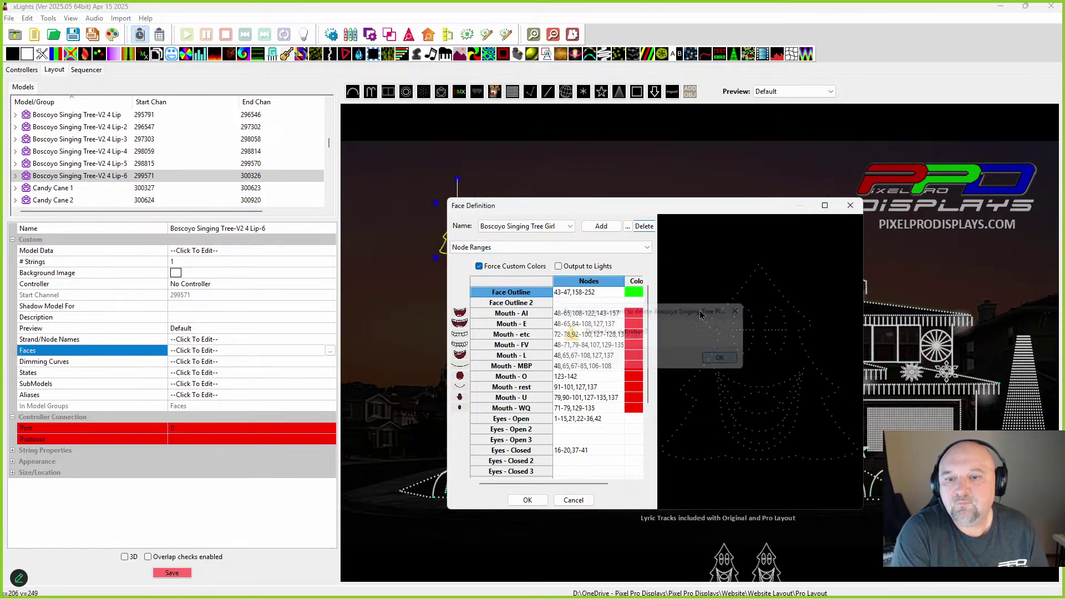
pyautogui.click(643, 226)
pyautogui.click(723, 358)
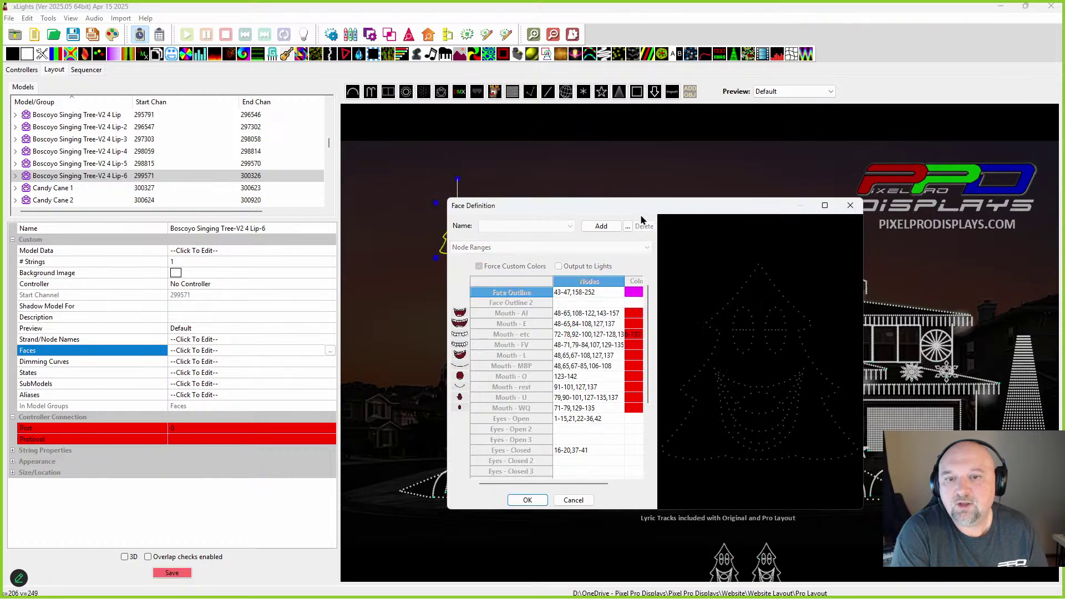
pyautogui.click(527, 500)
# Step: Move the Lip-6 tree up and to the left in the sky, and place a duplicate of it directly beside it
pyautogui.moveTo(472, 226); pyautogui.dragTo(427, 208)
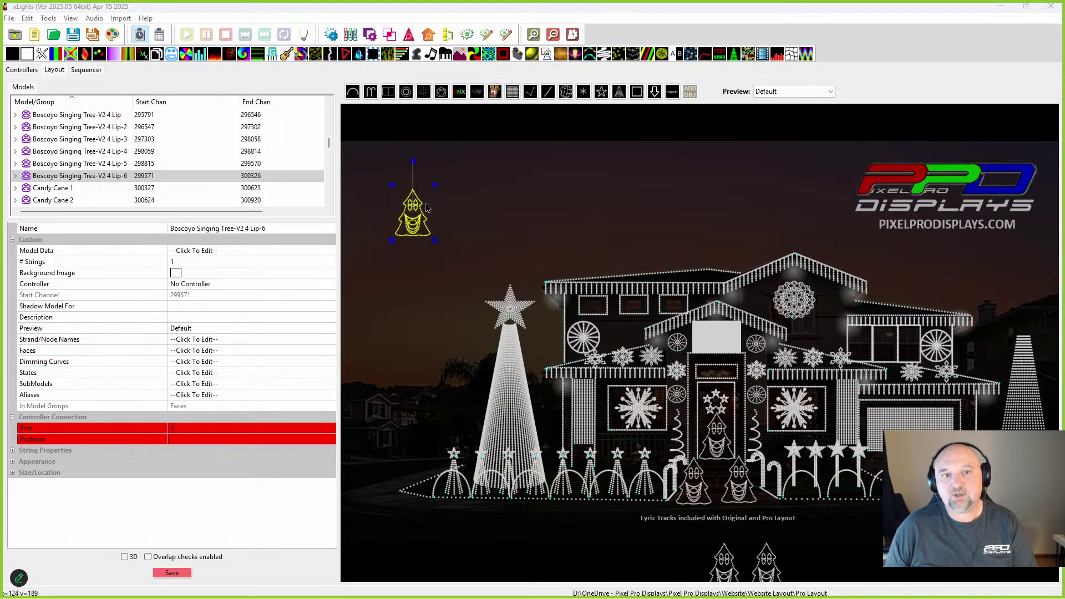
pyautogui.hotkey('ctrl', 'v')
pyautogui.press('Return')
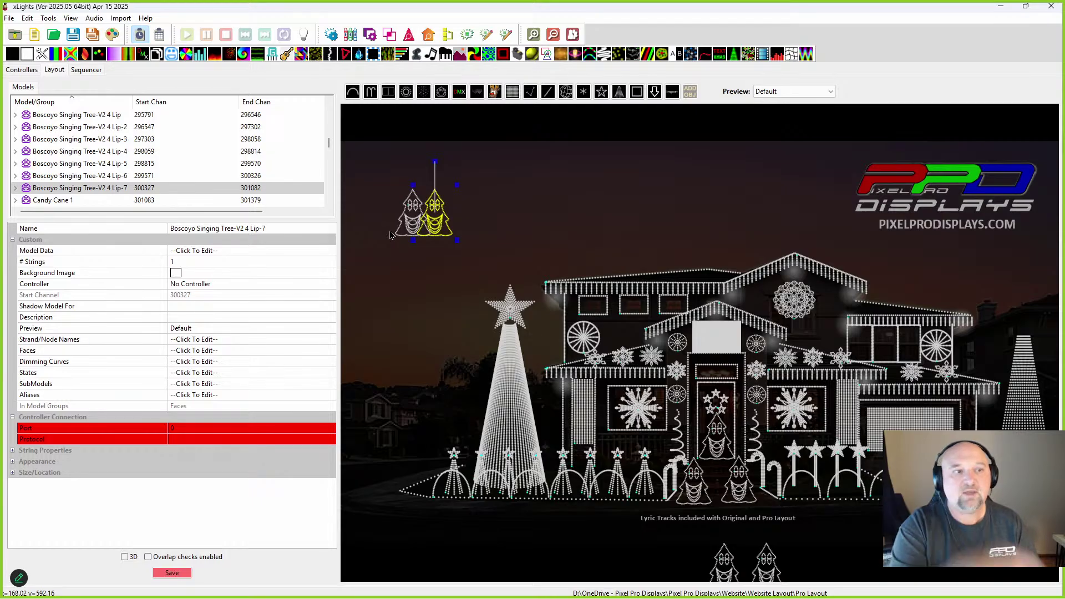
pyautogui.moveTo(435, 215); pyautogui.dragTo(449, 216)
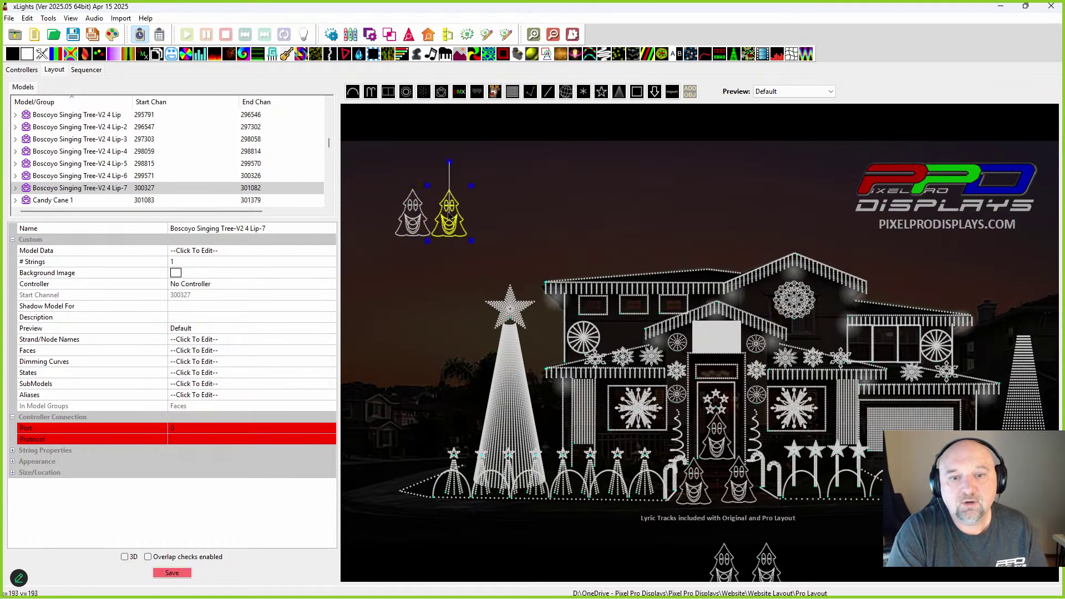
# Step: Export the faces, states and submodels of Boscoyo Singing Tree-V2 4 Lip-3 to the Lip-6 and Lip-7 trees
pyautogui.click(696, 469)
pyautogui.click(717, 443)
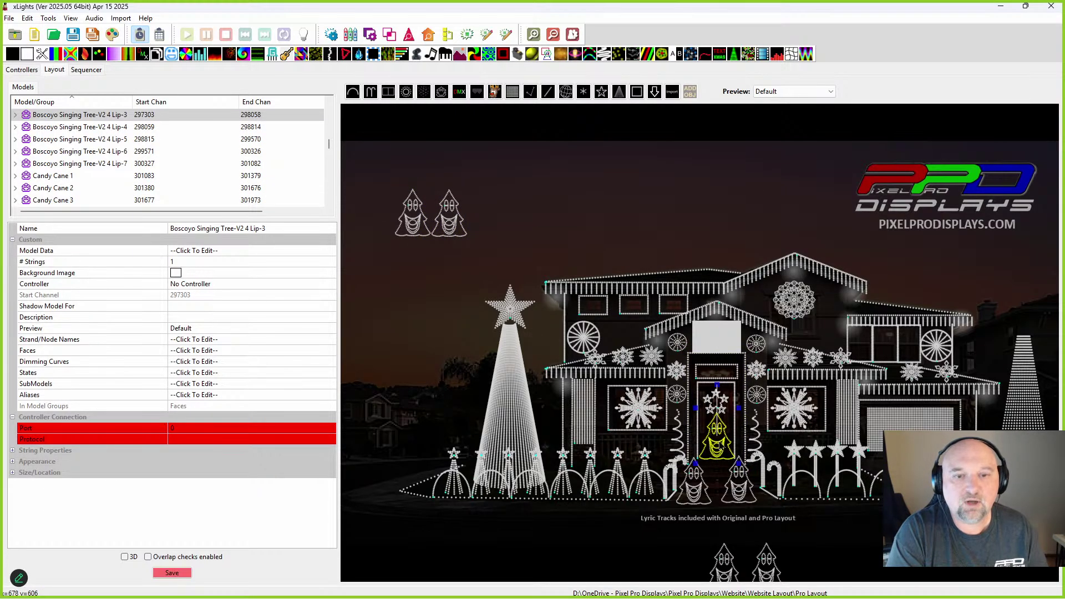
pyautogui.rightClick(720, 441)
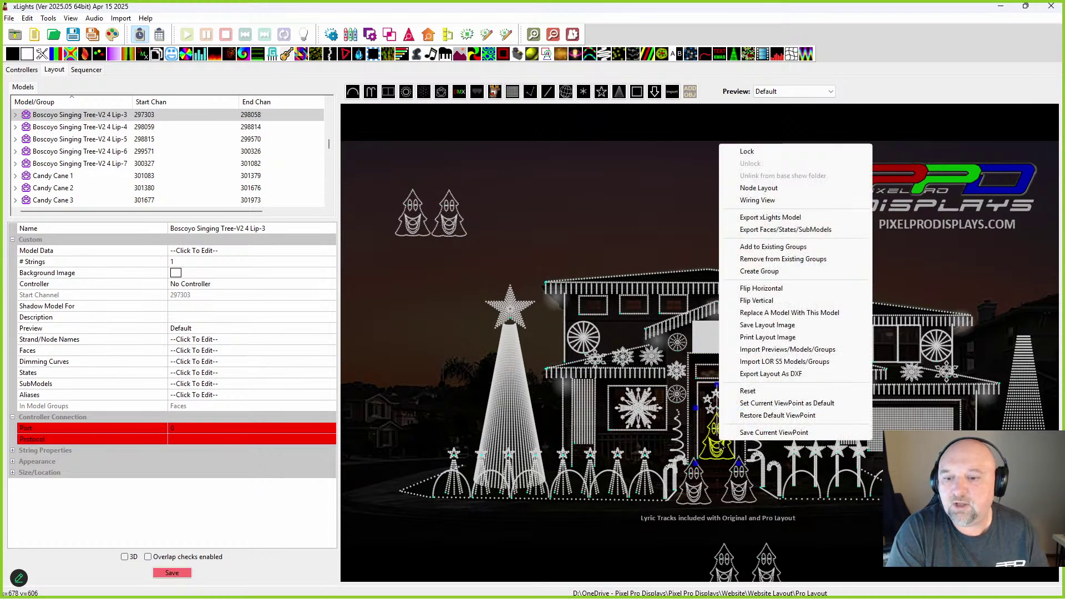
pyautogui.click(757, 230)
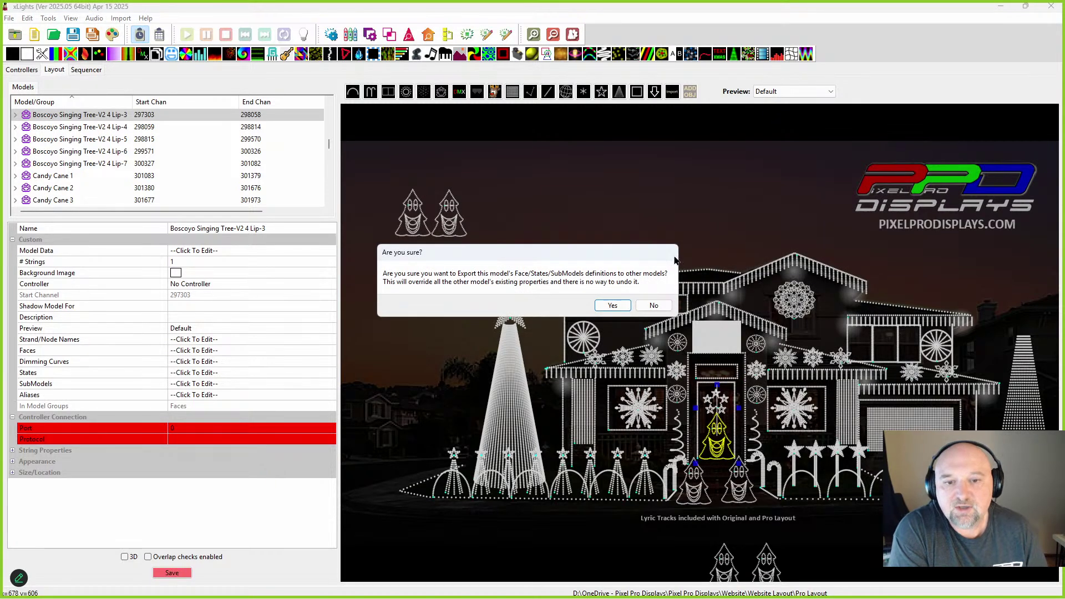
pyautogui.click(611, 306)
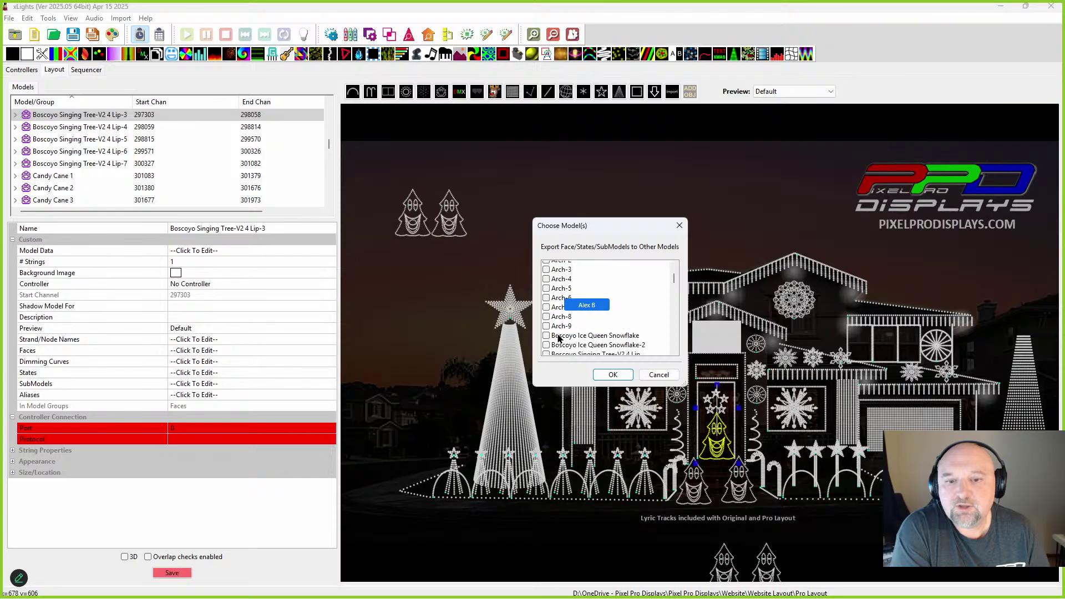
pyautogui.scroll(-5, 555, 344)
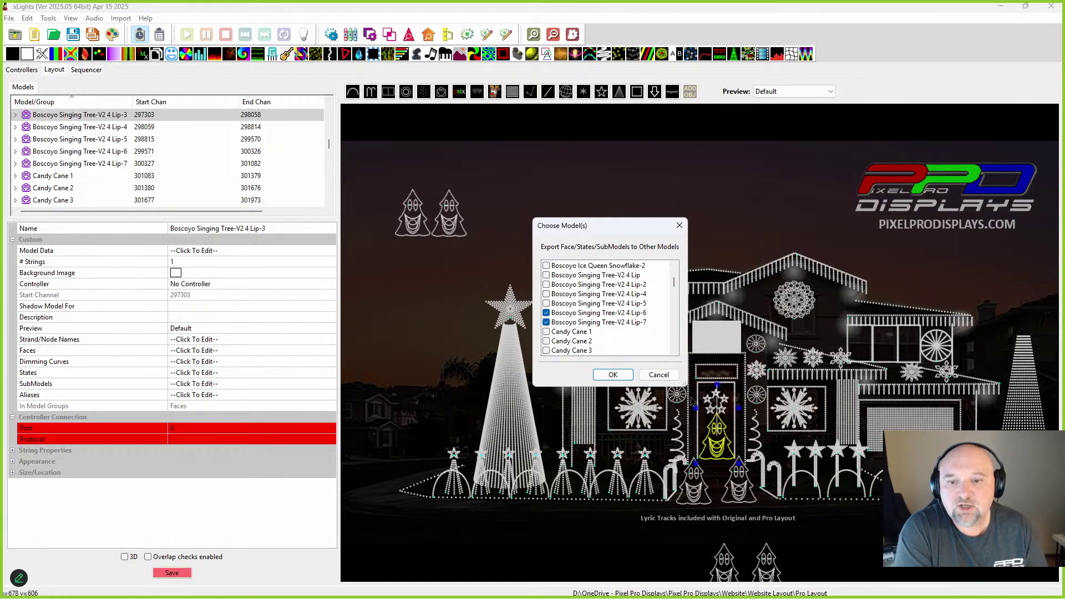
pyautogui.click(613, 375)
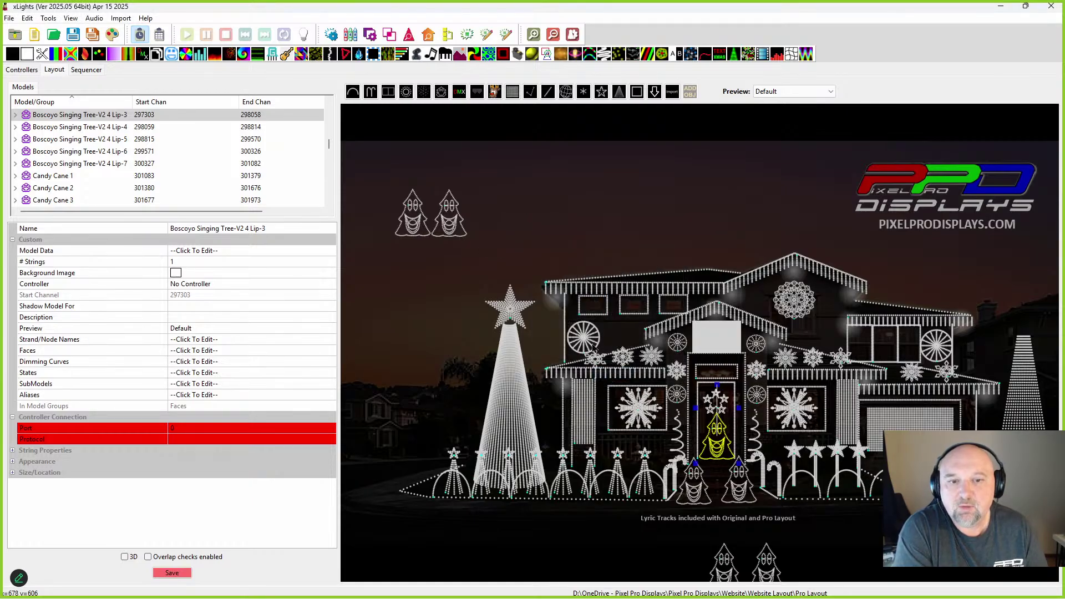
# Step: Check the list of face definitions on Boscoyo Singing Tree-V2 4 Lip-7 and close them without changes
pyautogui.click(423, 230)
pyautogui.click(459, 233)
pyautogui.click(227, 361)
pyautogui.click(272, 392)
pyautogui.click(275, 380)
pyautogui.click(275, 372)
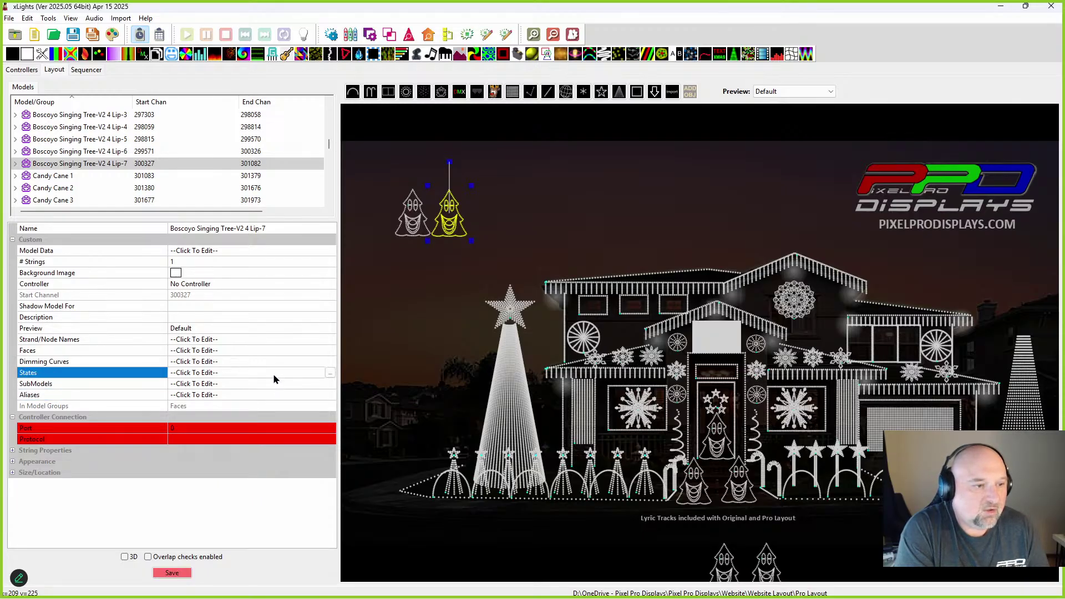
pyautogui.click(271, 395)
pyautogui.click(282, 383)
pyautogui.click(278, 395)
pyautogui.click(286, 344)
pyautogui.click(287, 351)
pyautogui.click(331, 350)
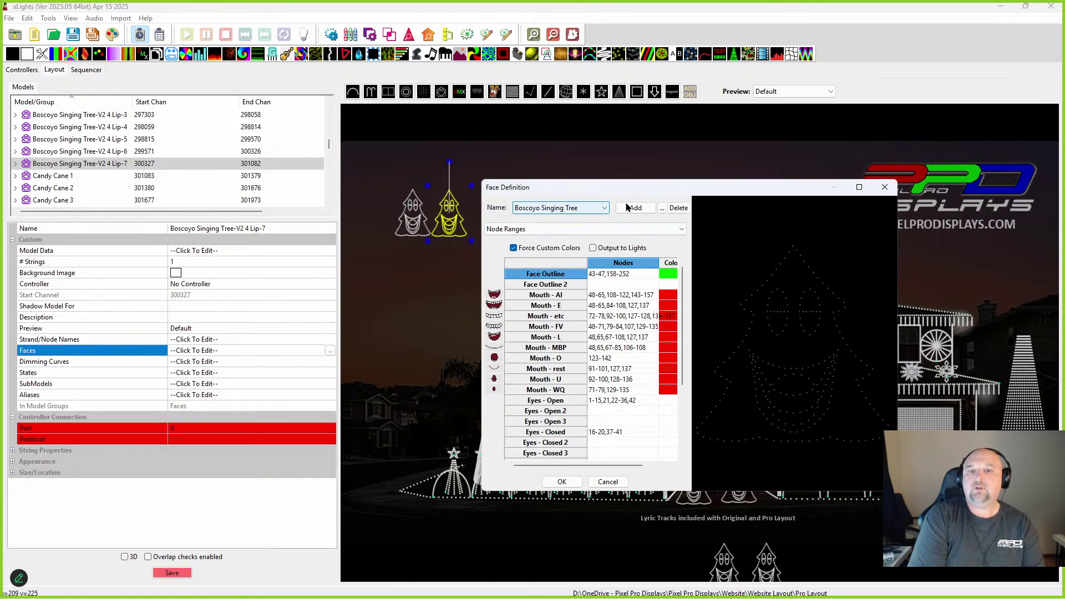
pyautogui.click(604, 208)
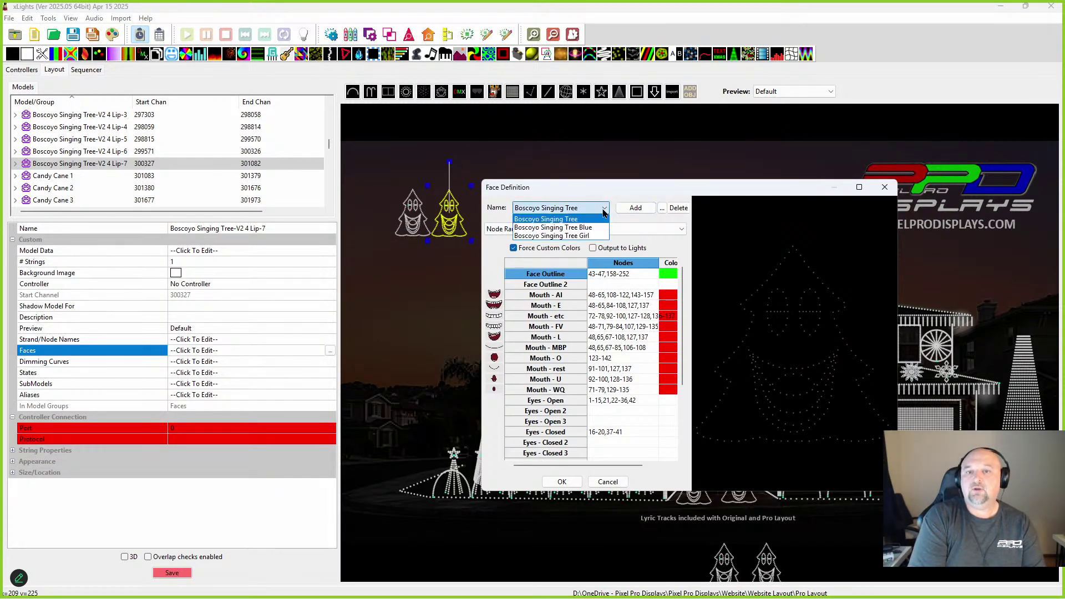
pyautogui.click(613, 482)
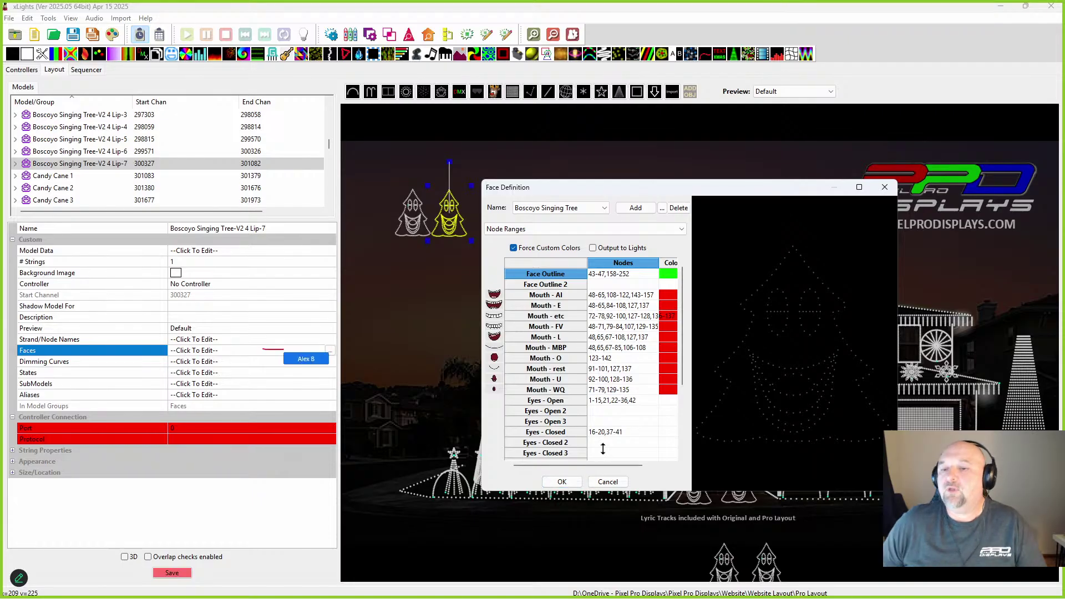
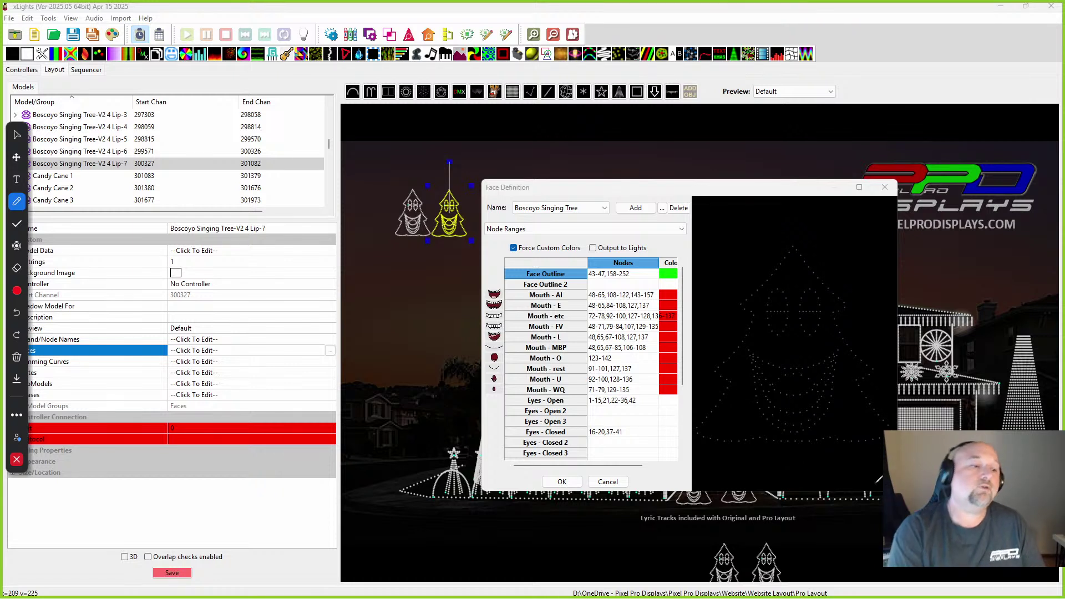
pyautogui.click(17, 134)
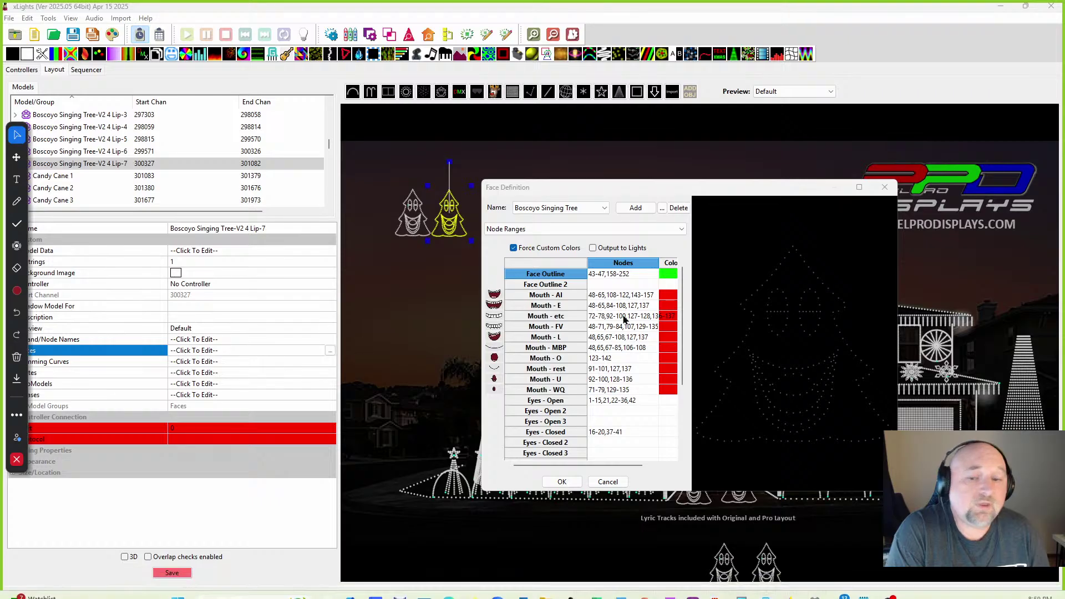
pyautogui.click(550, 479)
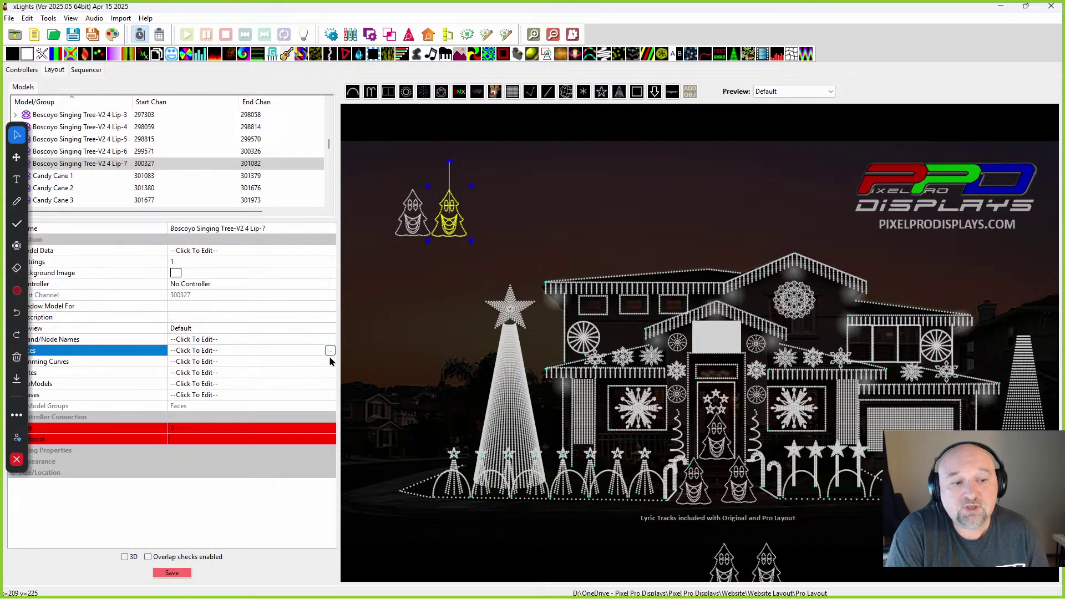
# Step: Clear all annotation drawings from the screen and close the annotation tools
pyautogui.click(278, 361)
pyautogui.click(16, 358)
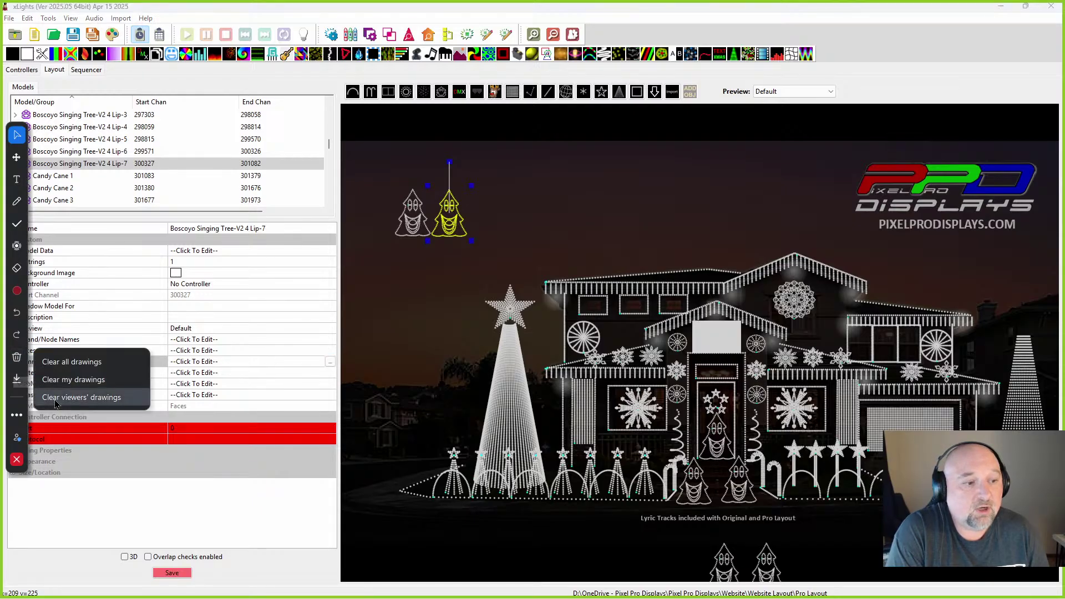
pyautogui.click(72, 360)
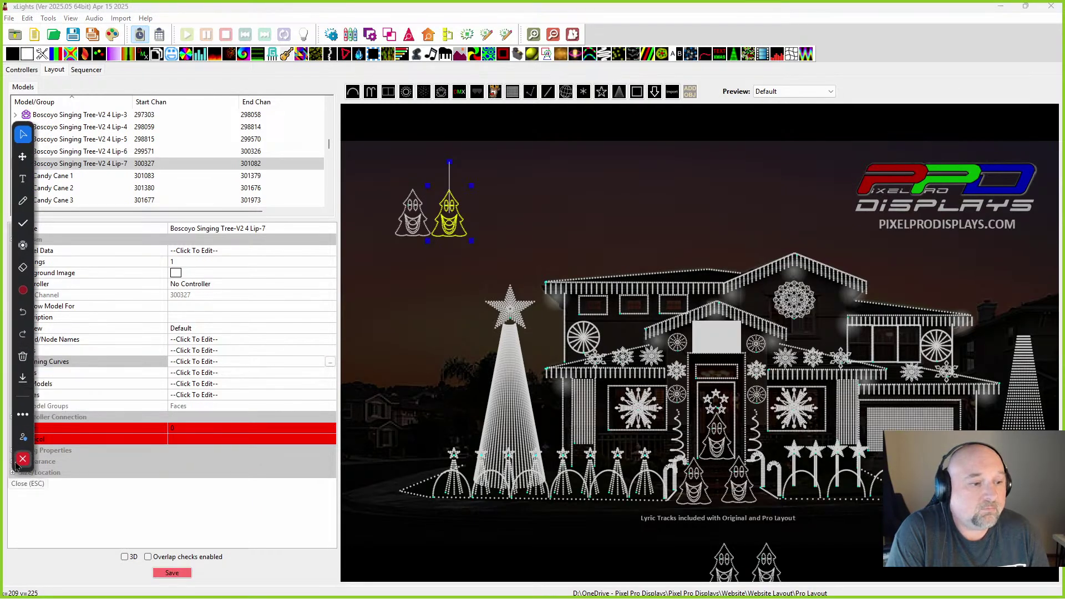
pyautogui.click(17, 460)
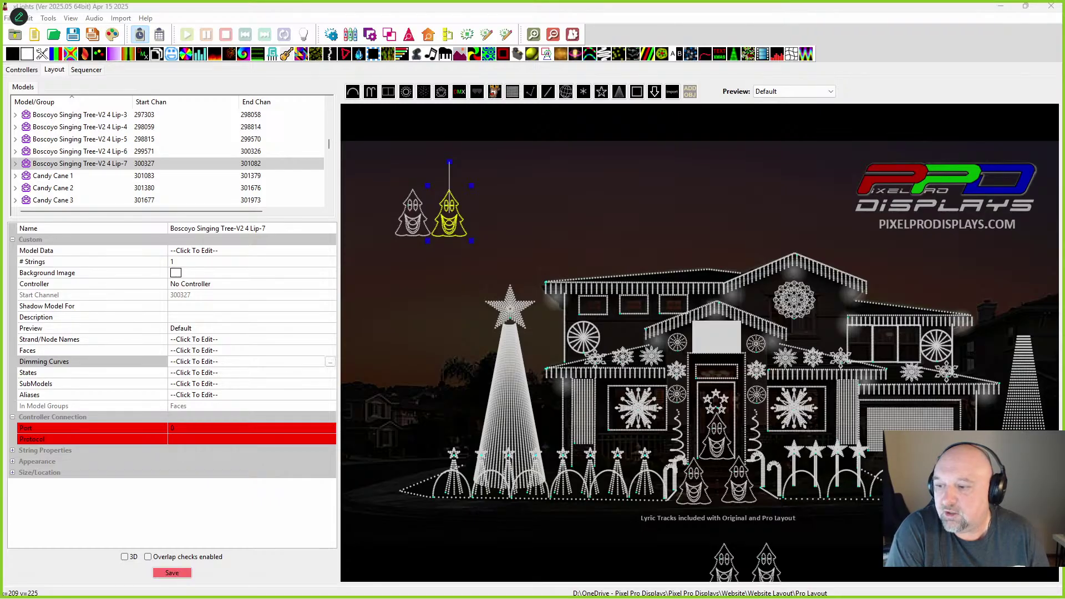
# Step: Bring the README.txt release notes over the layout and review the 2025.05 April 14, 2025 entries
pyautogui.rightClick(516, 311)
pyautogui.click(717, 216)
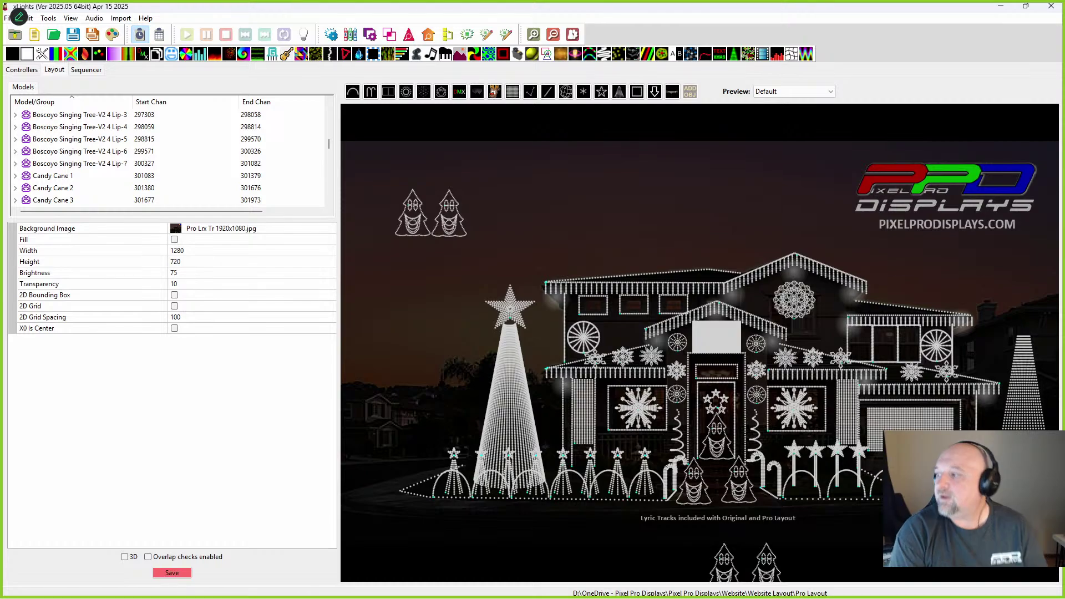
pyautogui.moveTo(1064, 58); pyautogui.dragTo(716, 59)
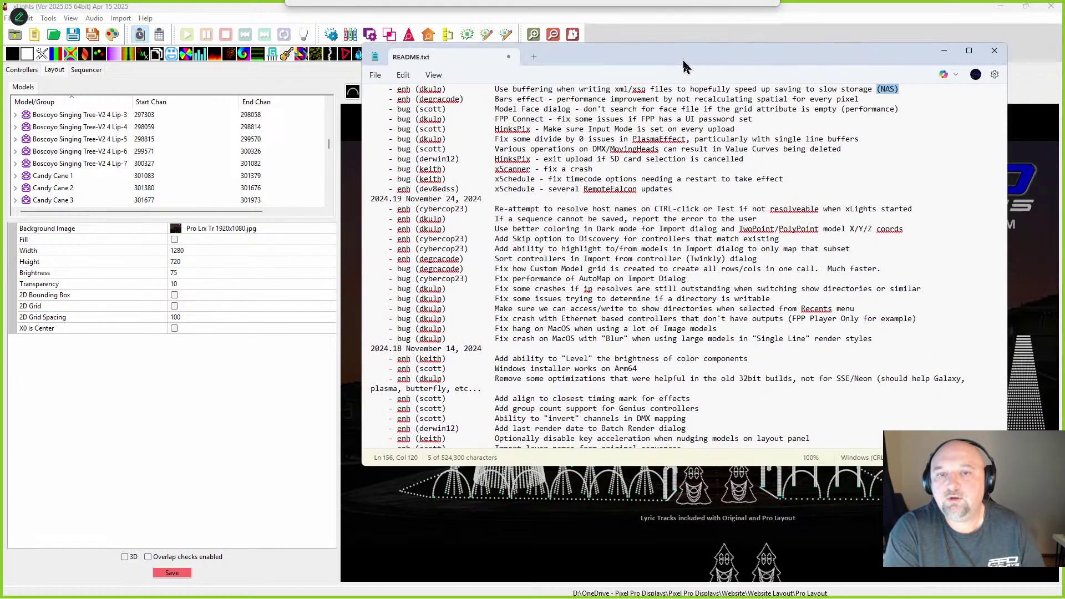
pyautogui.scroll(20, 571, 220)
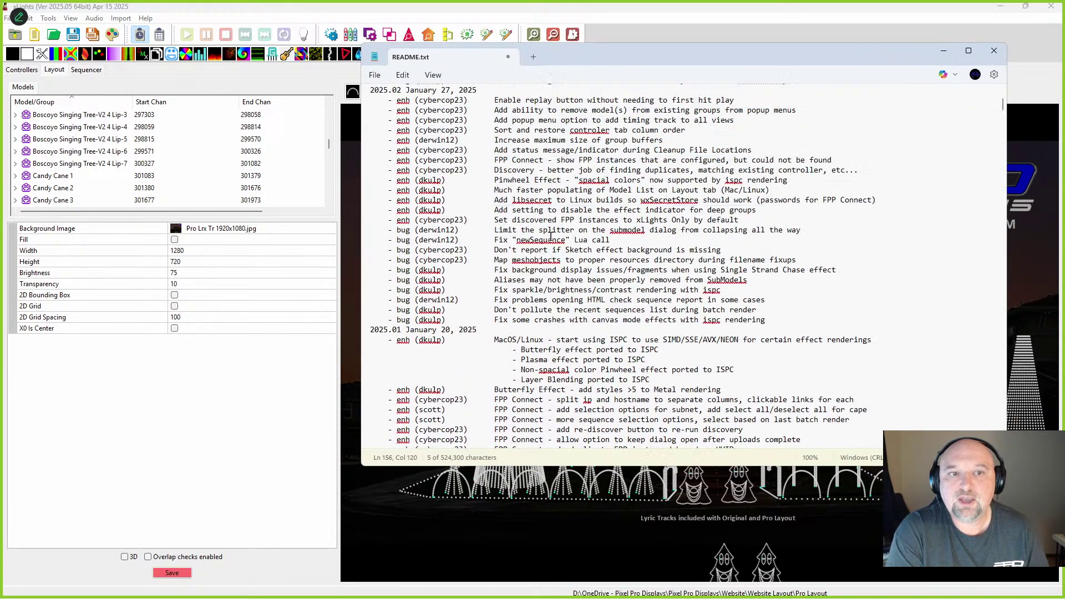
pyautogui.scroll(15, 556, 235)
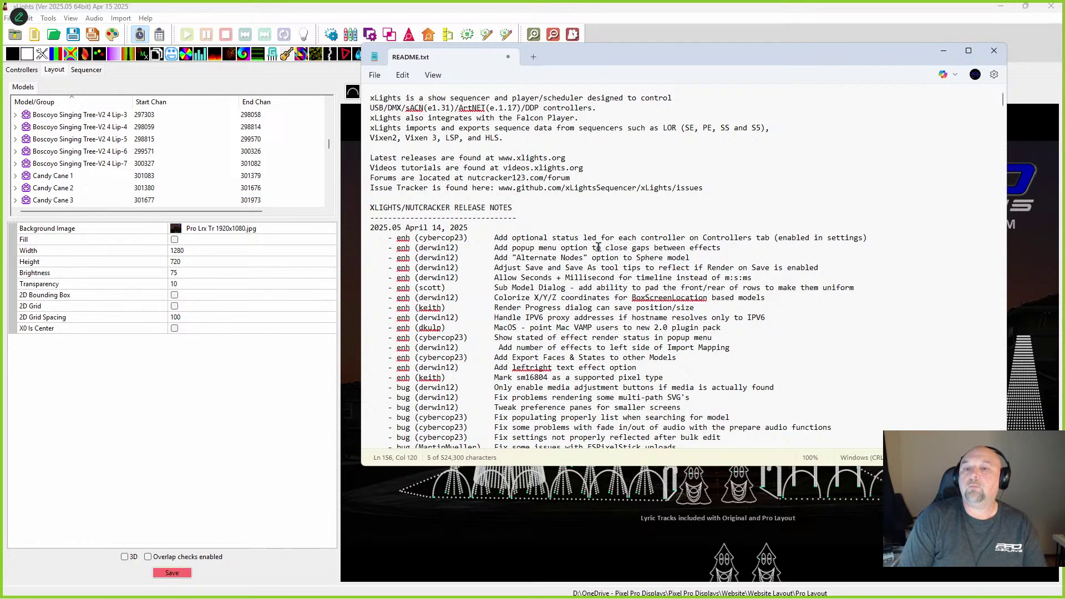
pyautogui.click(495, 237)
pyautogui.moveTo(495, 237)
pyautogui.mouseDown()
pyautogui.moveTo(683, 248)
pyautogui.moveTo(532, 230)
pyautogui.moveTo(504, 237)
pyautogui.mouseUp()
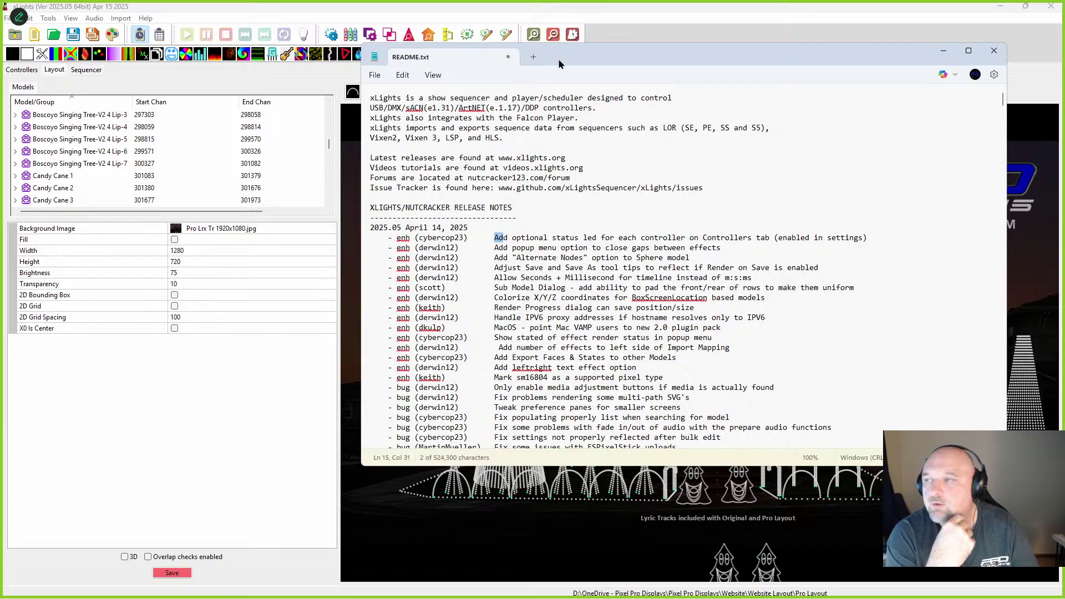
# Step: Switch back to xLights and draw a Sphere model in the sky above the mega tree's star
pyautogui.hotkey('alt', 'Tab')
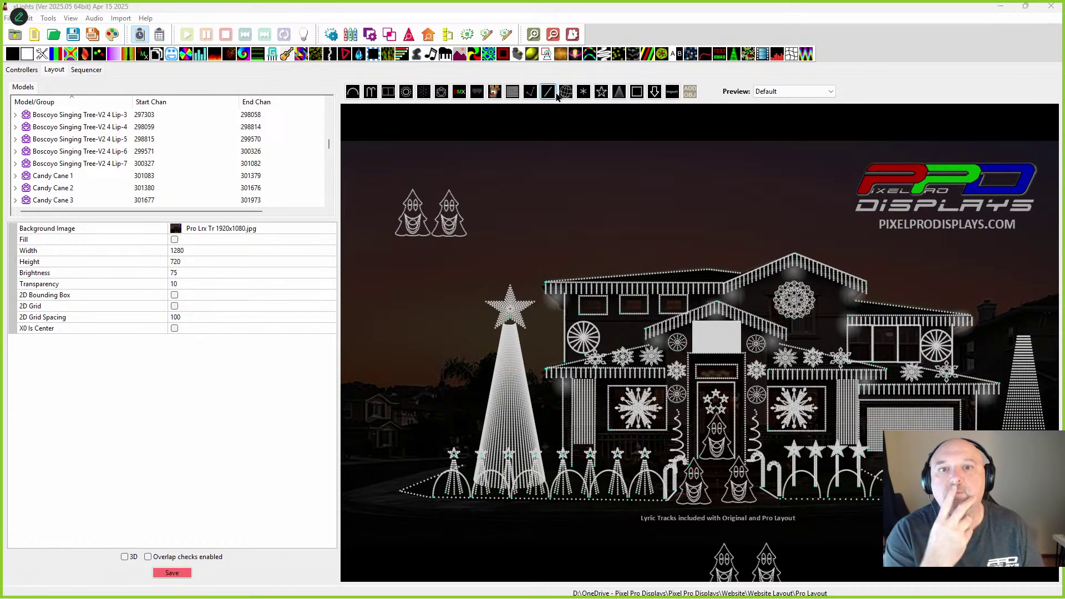
pyautogui.moveTo(506, 163); pyautogui.dragTo(580, 232)
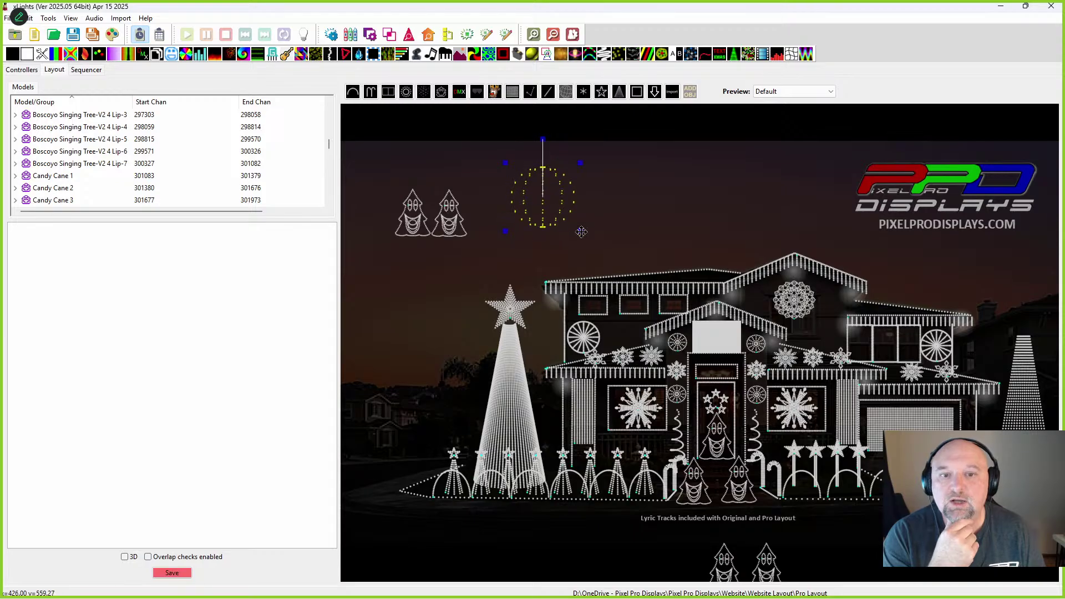
# Step: Delete the duplicated singing trees Boscoyo Singing Tree-V2 4 Lip-7 and Lip-6 from the sky
pyautogui.click(450, 231)
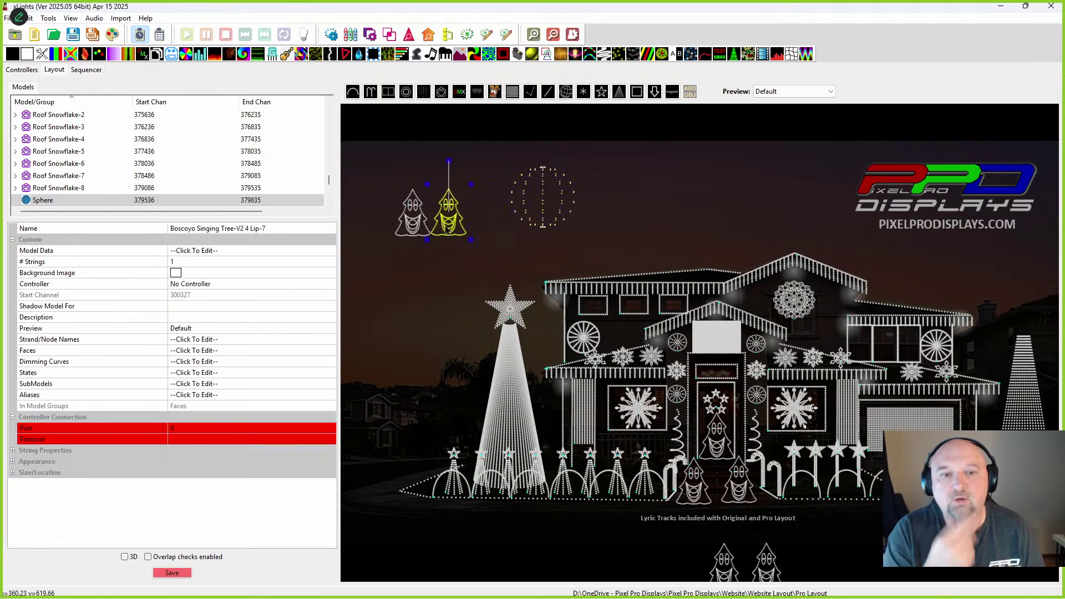
pyautogui.press('Delete')
pyautogui.press('Return')
pyautogui.click(415, 228)
pyautogui.press('Delete')
pyautogui.press('Return')
# Step: Enable Alternate Nodes on the Sphere model
pyautogui.click(566, 192)
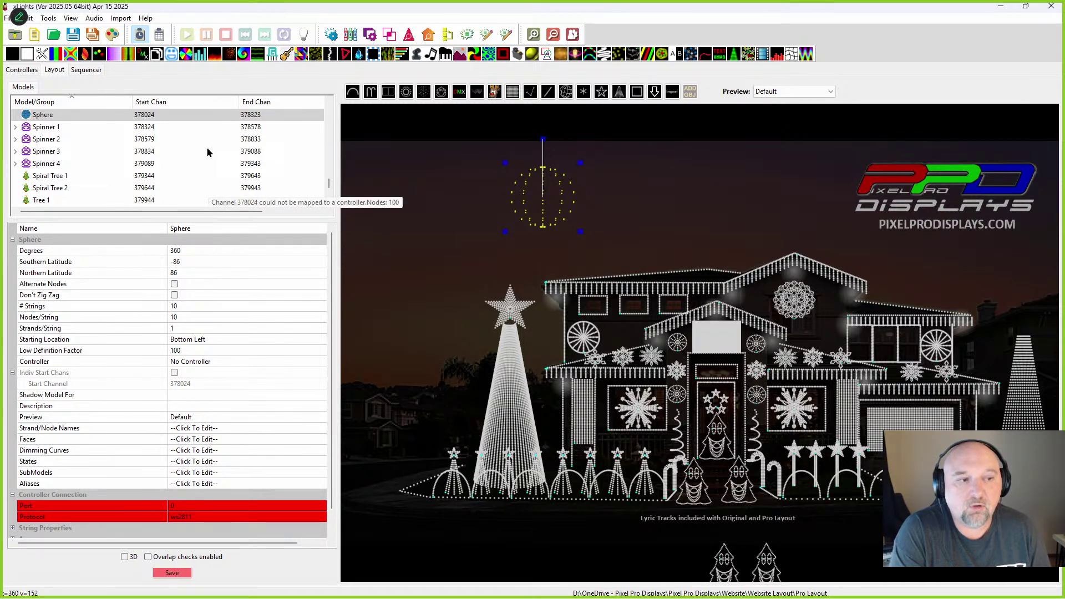
pyautogui.click(175, 285)
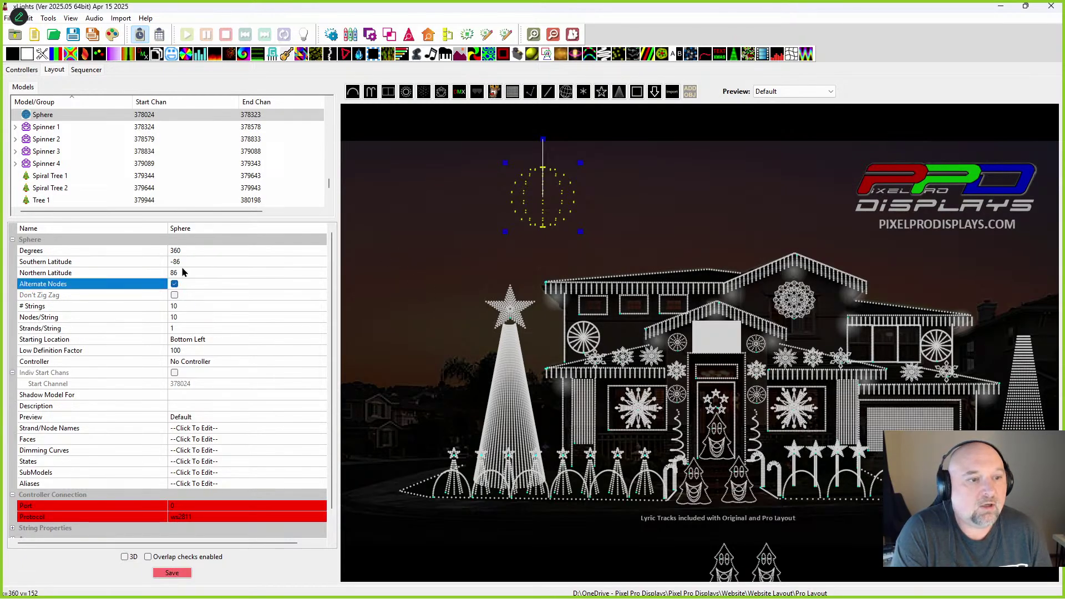
# Step: Set the sphere model to 3 strings, 300 nodes per string and 4 strands per string
pyautogui.click(185, 308)
pyautogui.write('3')
pyautogui.press('Return')
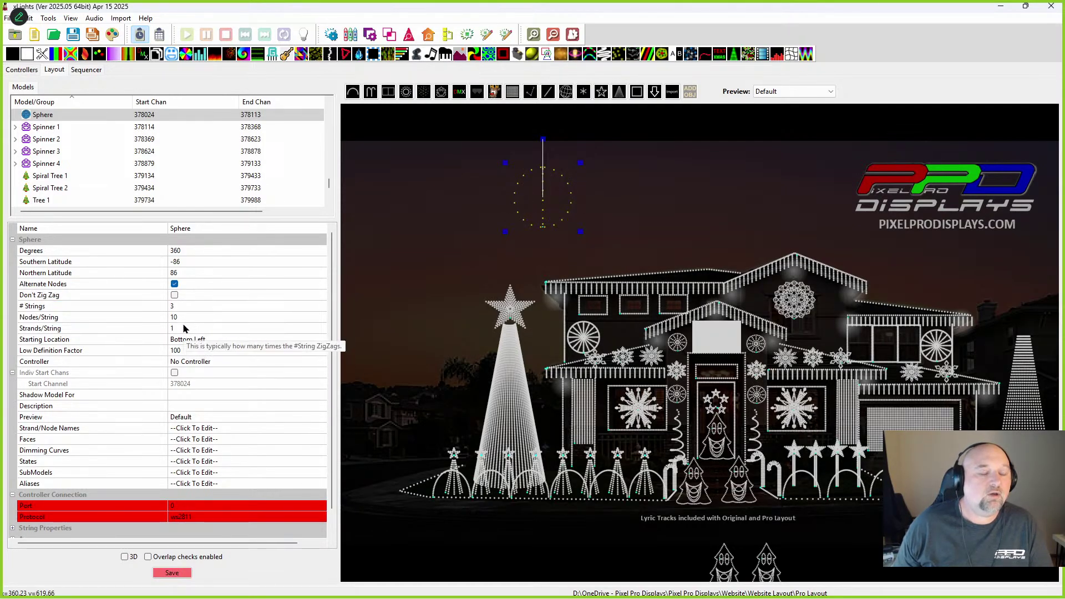
pyautogui.click(182, 316)
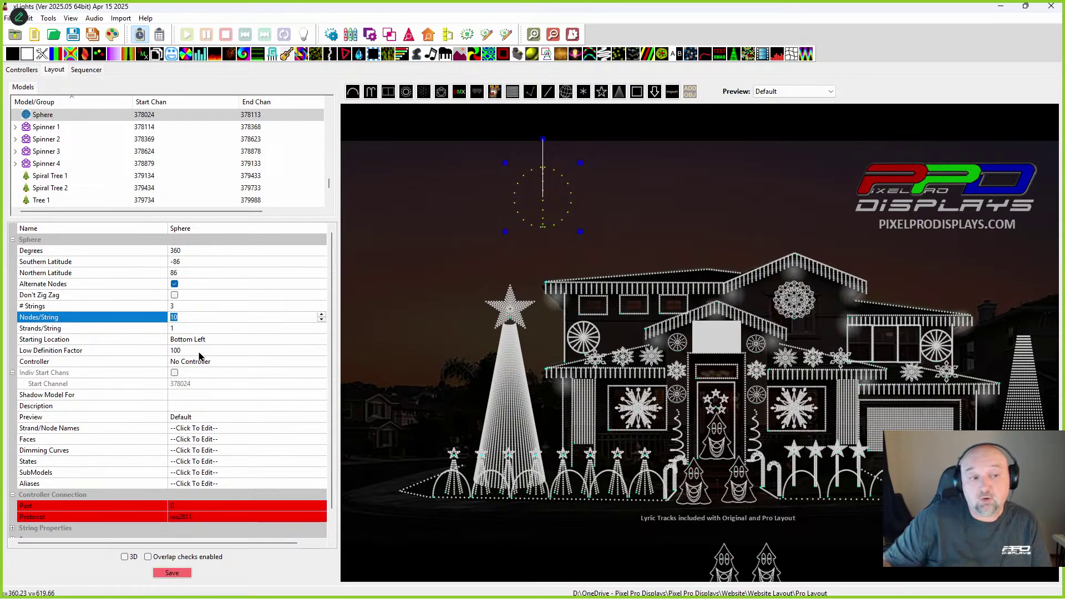
pyautogui.write('300')
pyautogui.click(175, 327)
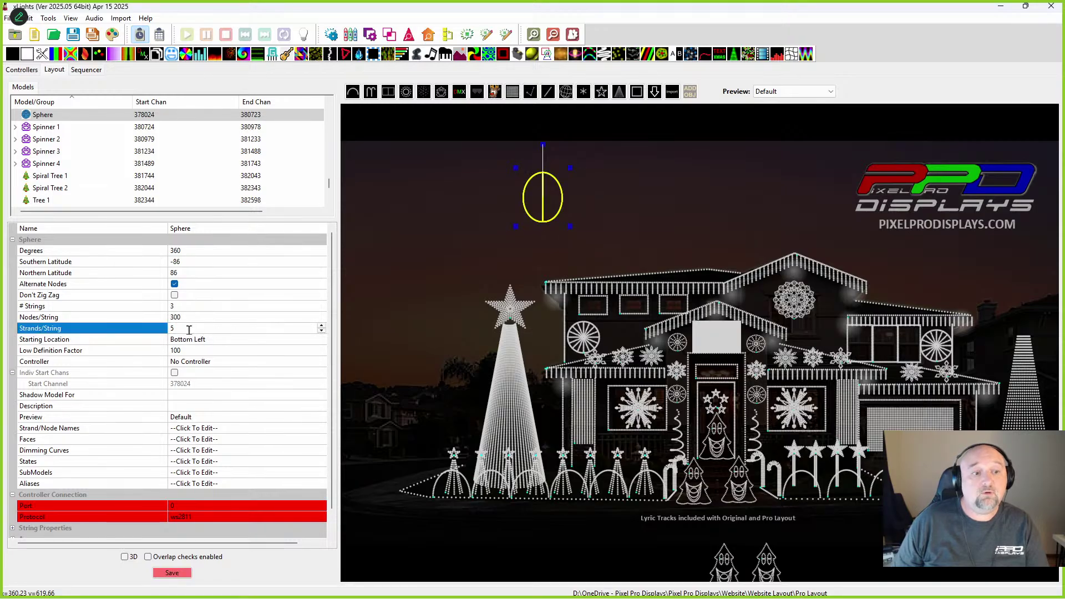
pyautogui.click(156, 328)
pyautogui.write('4')
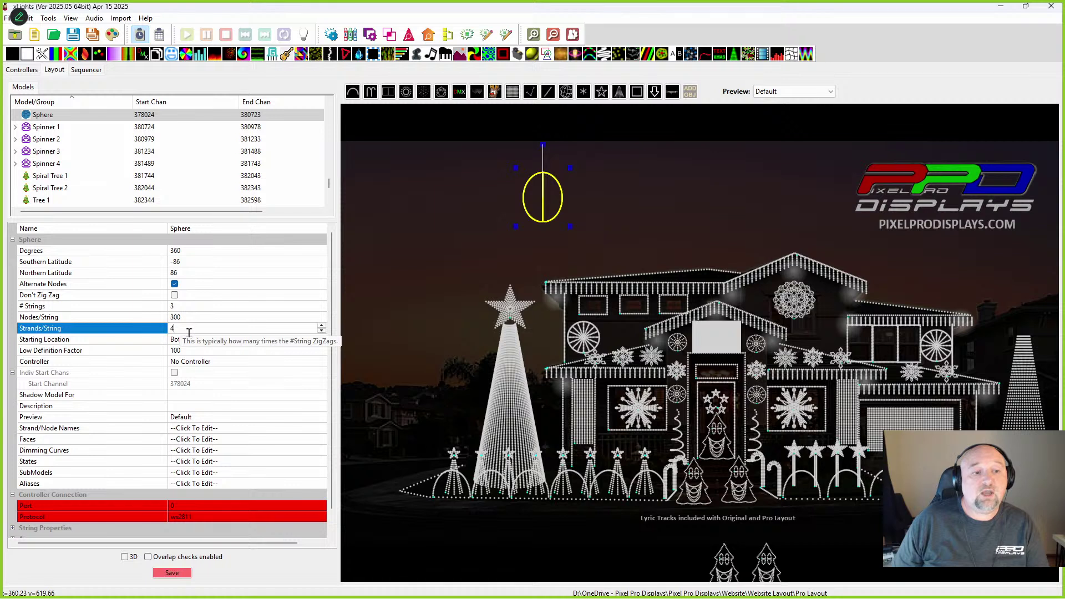
pyautogui.press('Return')
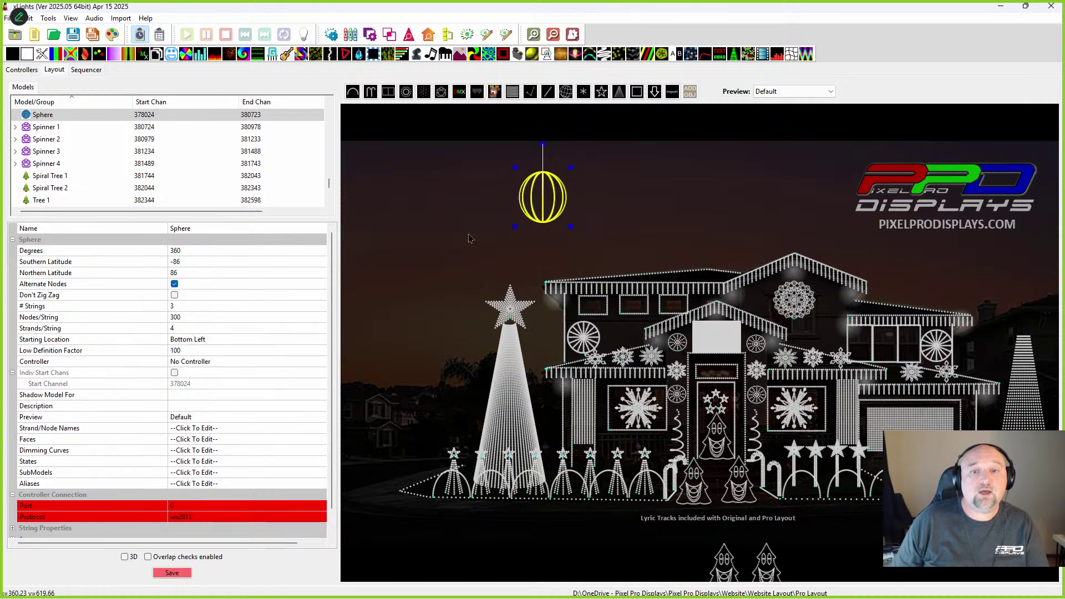
# Step: Open the sphere's node layout, enlarge it to examine the alternating node numbering, and close it
pyautogui.rightClick(541, 222)
pyautogui.click(570, 264)
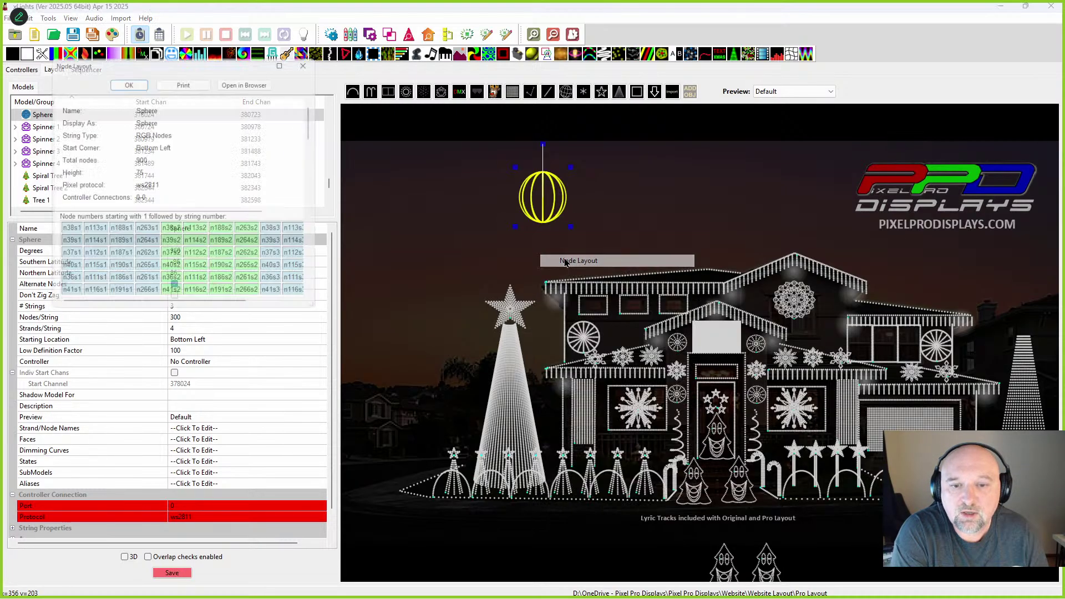
pyautogui.moveTo(322, 314); pyautogui.dragTo(675, 531)
pyautogui.scroll(-15, 271, 380)
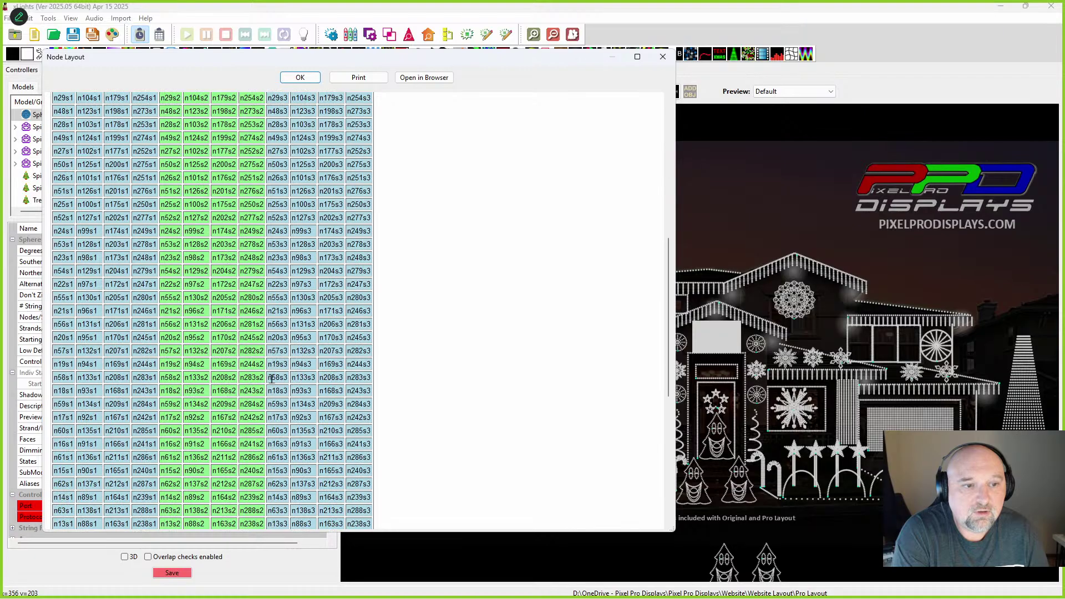
pyautogui.scroll(-3, 103, 436)
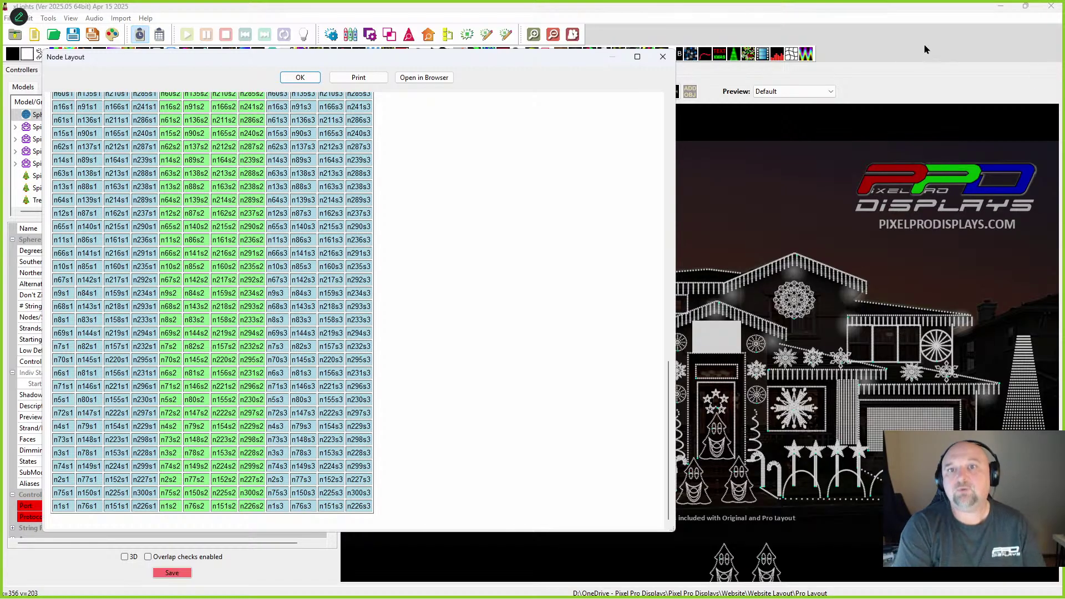
pyautogui.click(667, 58)
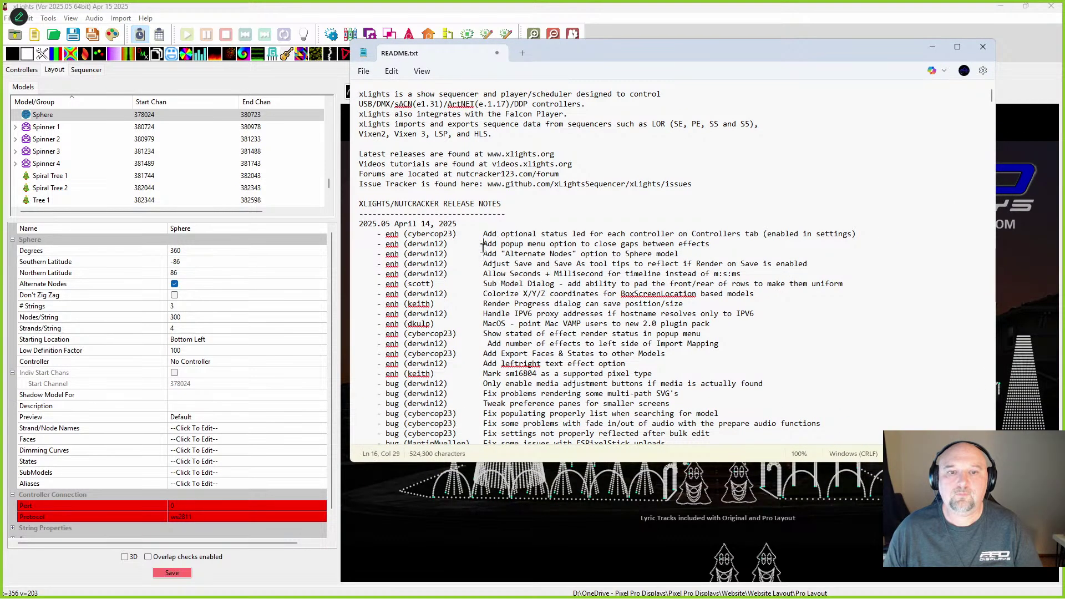
# Step: Highlight the controller status LED and close-gaps entries in README.txt, and move the notes window out of the way
pyautogui.moveTo(483, 234); pyautogui.dragTo(671, 244)
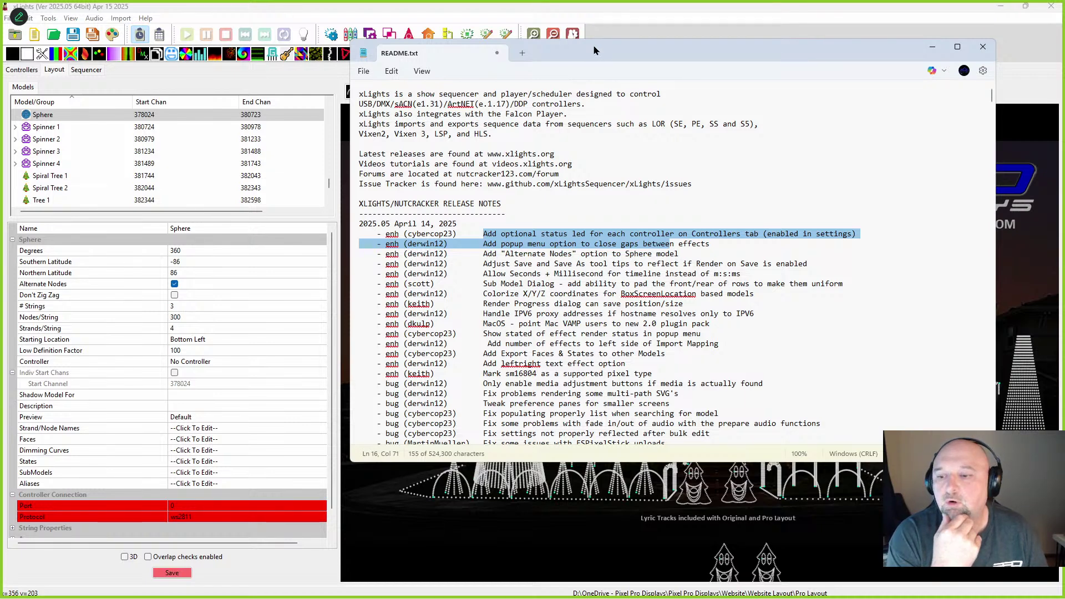
pyautogui.moveTo(588, 50); pyautogui.dragTo(1064, 49)
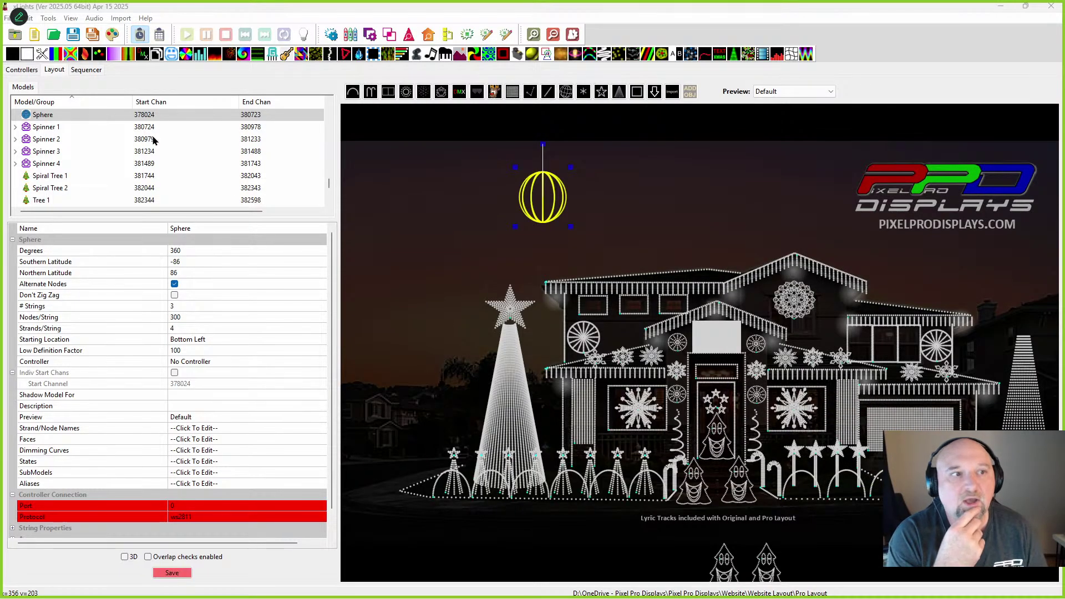
# Step: In the sequencer, generate random effects on the Matrix at Garage, Matrix, Column Matrices and Megatree Star rows up to 0:27.900
pyautogui.click(89, 70)
pyautogui.click(722, 256)
pyautogui.click(772, 247)
pyautogui.press('t')
pyautogui.moveTo(636, 333); pyautogui.dragTo(750, 353)
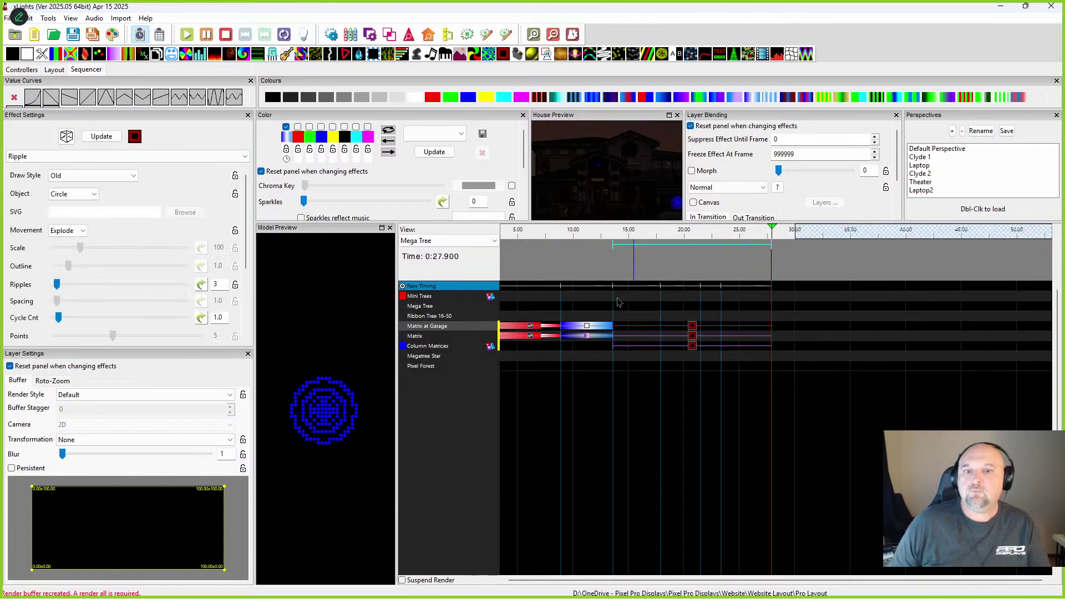
pyautogui.moveTo(621, 336); pyautogui.dragTo(746, 365)
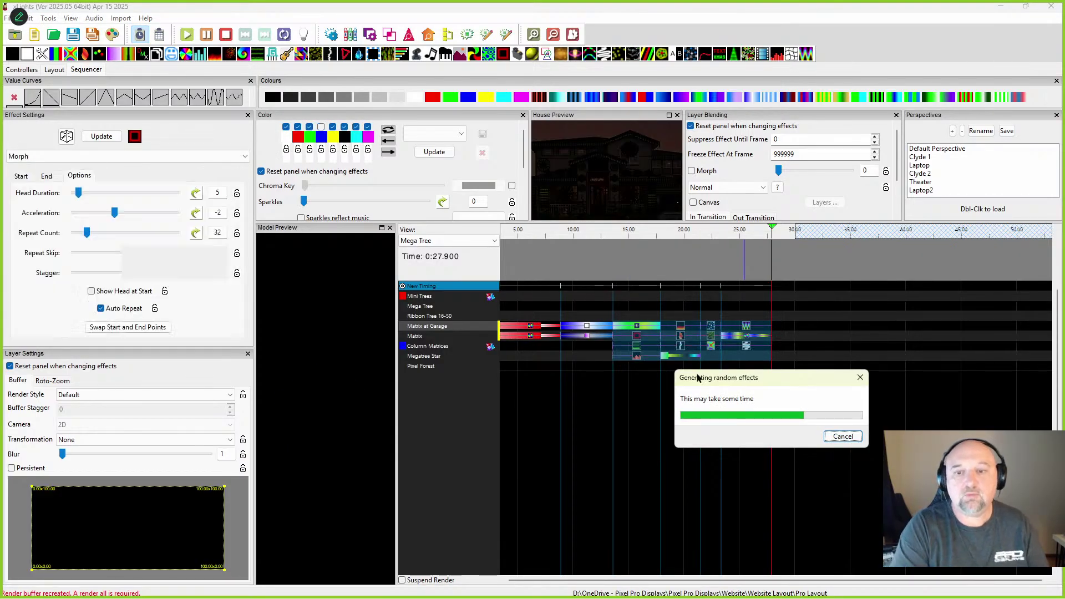
# Step: Start an effects import from the package "Alabama - Angels Among Us_Pro.zip" to bring up its channel mapping
pyautogui.click(120, 18)
pyautogui.click(150, 40)
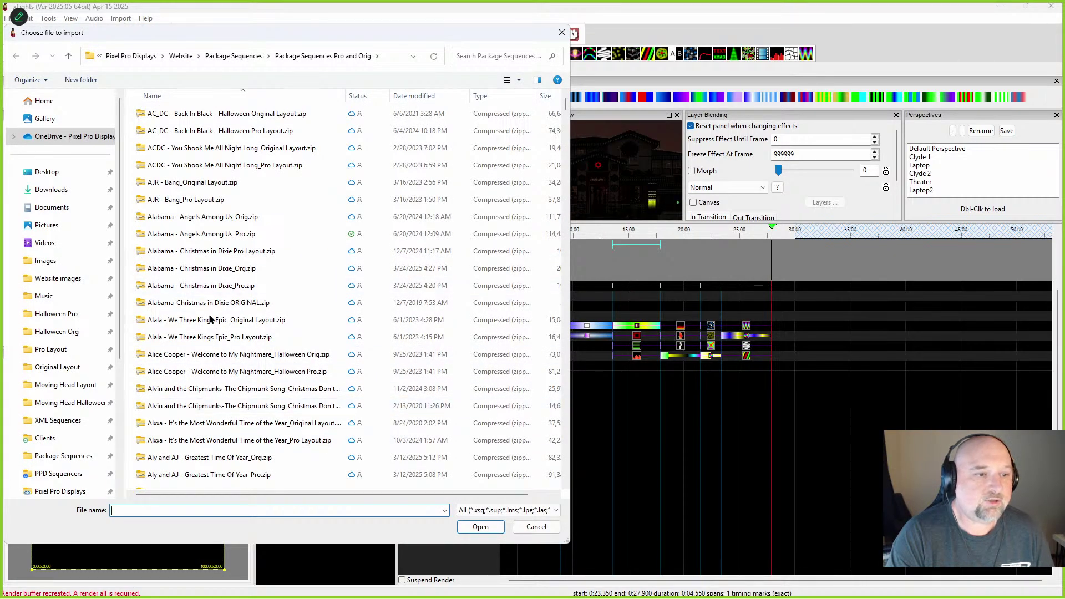
pyautogui.click(209, 234)
pyautogui.click(477, 527)
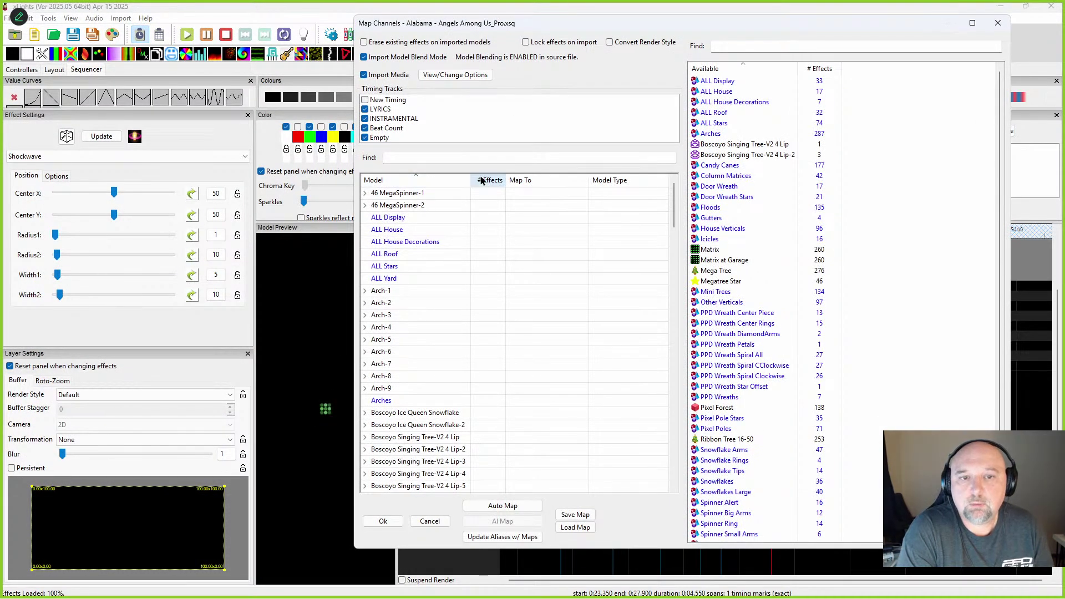
# Step: Examine the effect counts listed for the target models in the channel mapping against the sequence's rows
pyautogui.scroll(-10, 600, 374)
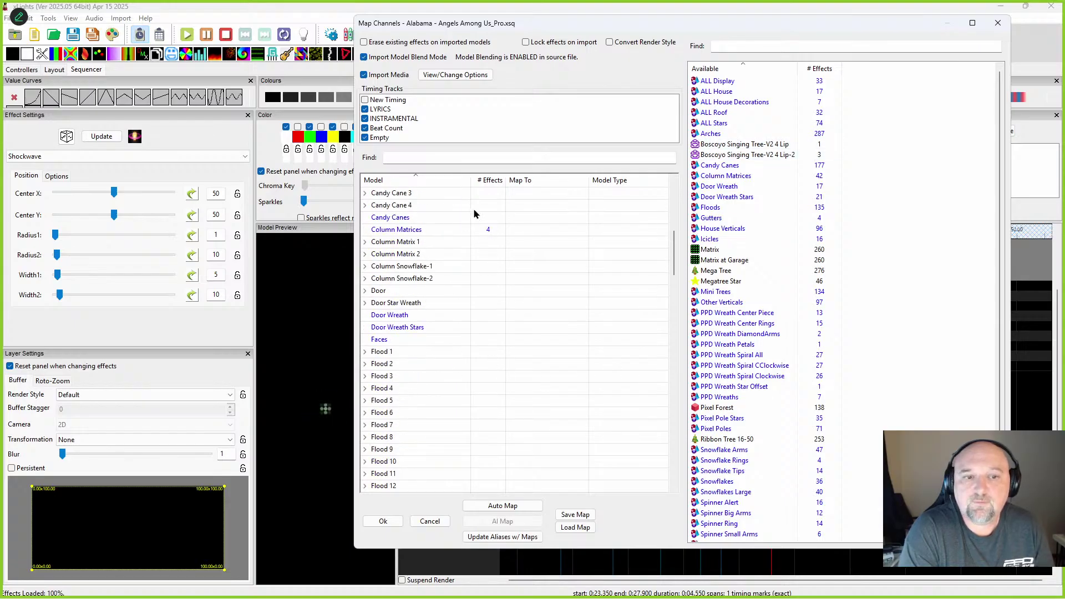
pyautogui.moveTo(546, 30); pyautogui.dragTo(862, 34)
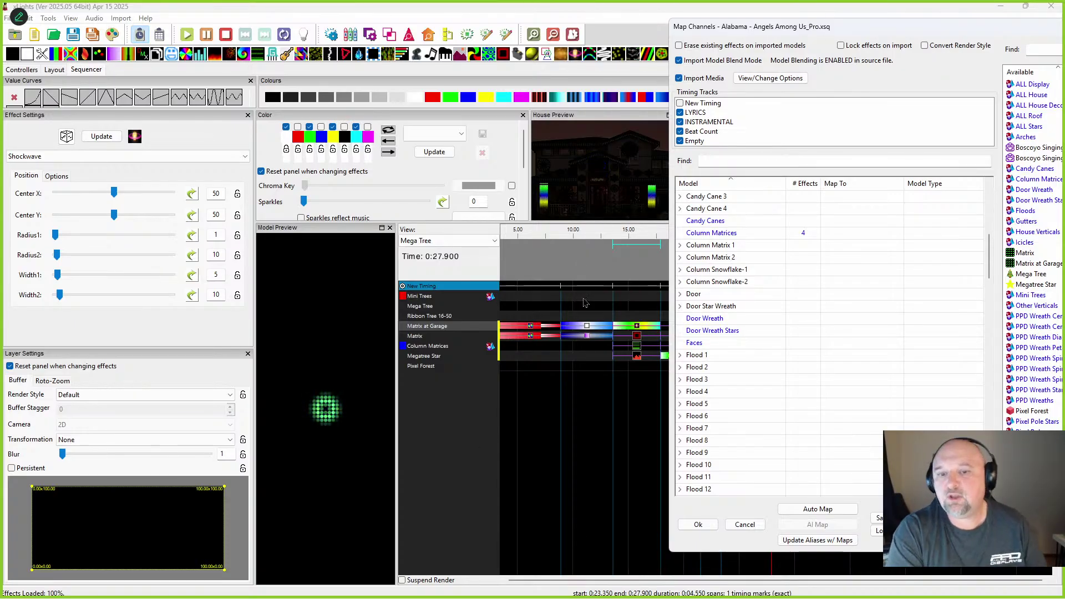
pyautogui.moveTo(743, 28); pyautogui.dragTo(567, 26)
pyautogui.scroll(-7, 624, 233)
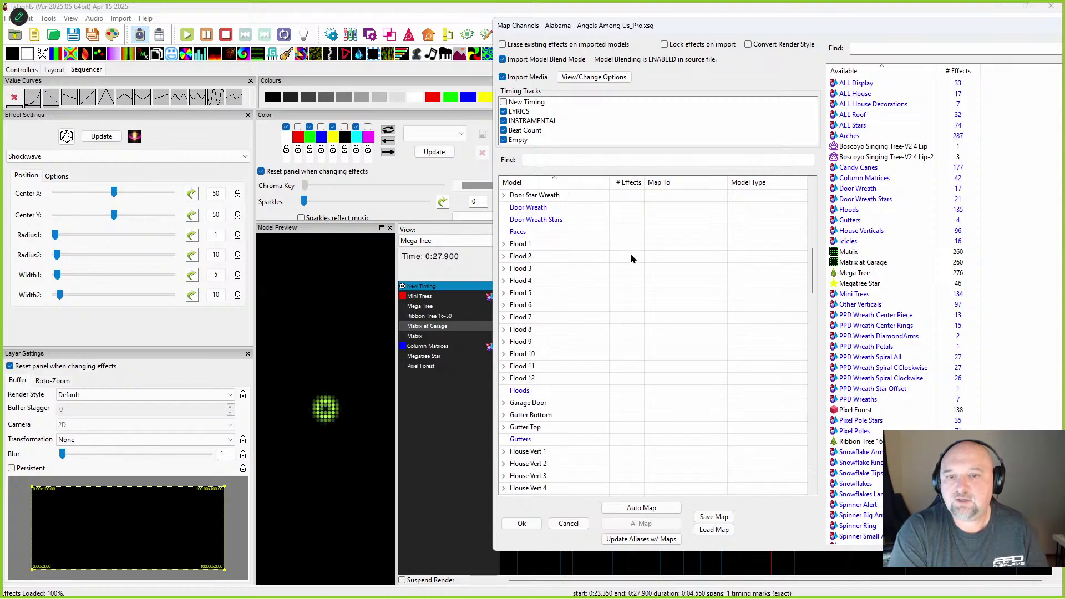
pyautogui.scroll(-7, 633, 381)
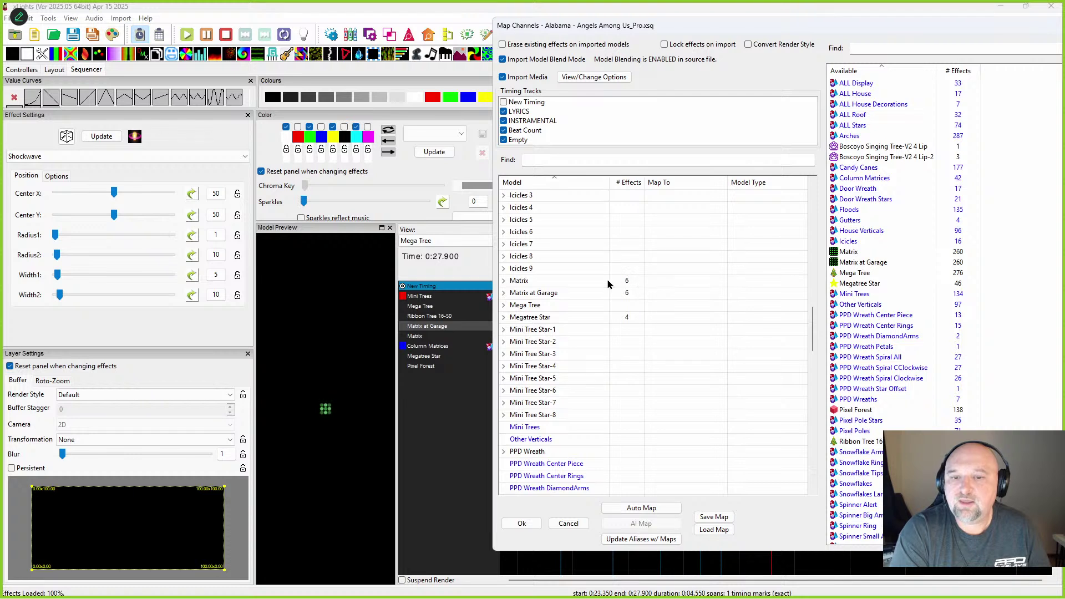
# Step: Select Other Verticals in both the available and target model lists, and close the channel mapping without importing
pyautogui.moveTo(865, 304); pyautogui.dragTo(705, 274)
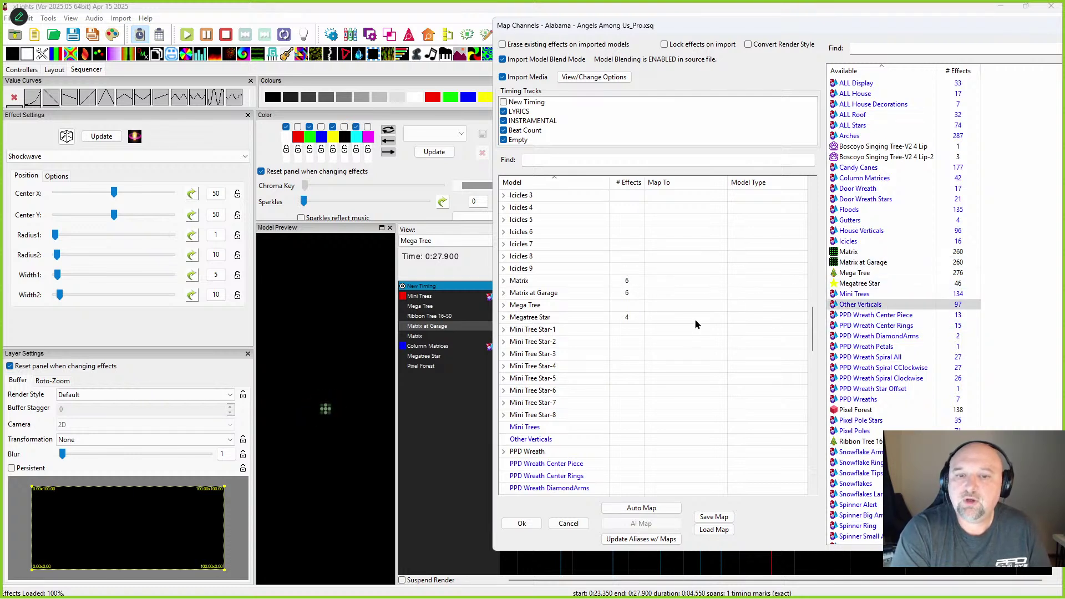
pyautogui.scroll(-4, 578, 421)
pyautogui.click(638, 296)
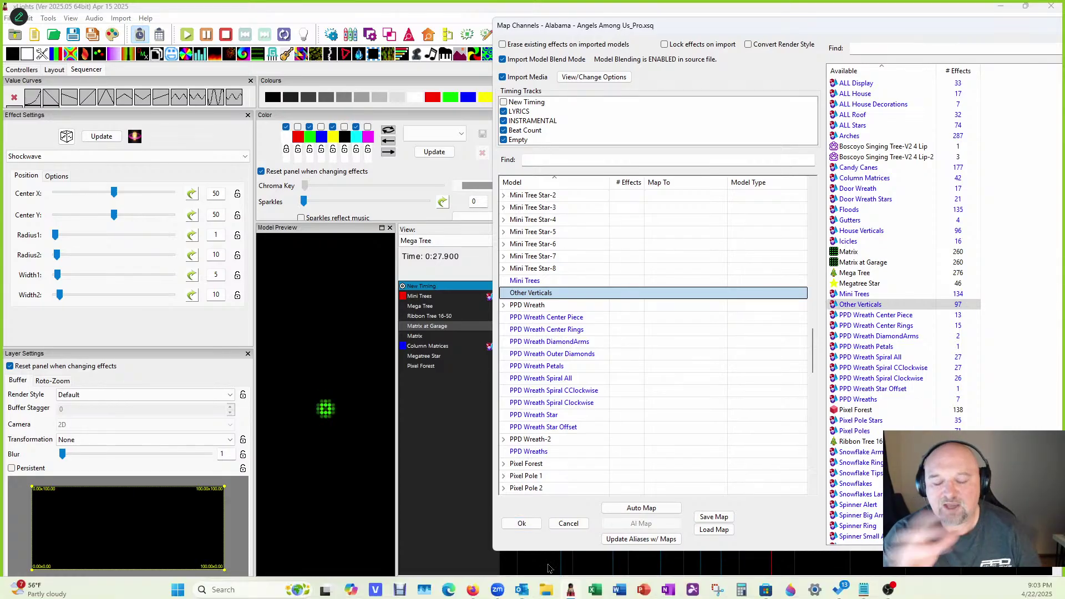
pyautogui.moveTo(819, 28); pyautogui.dragTo(557, 41)
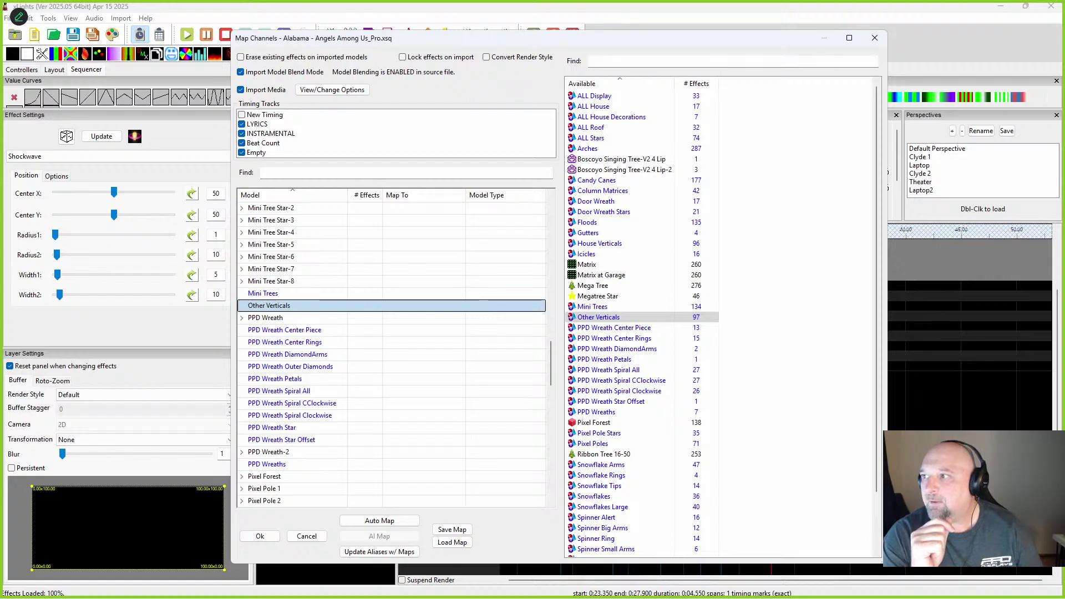
pyautogui.click(874, 37)
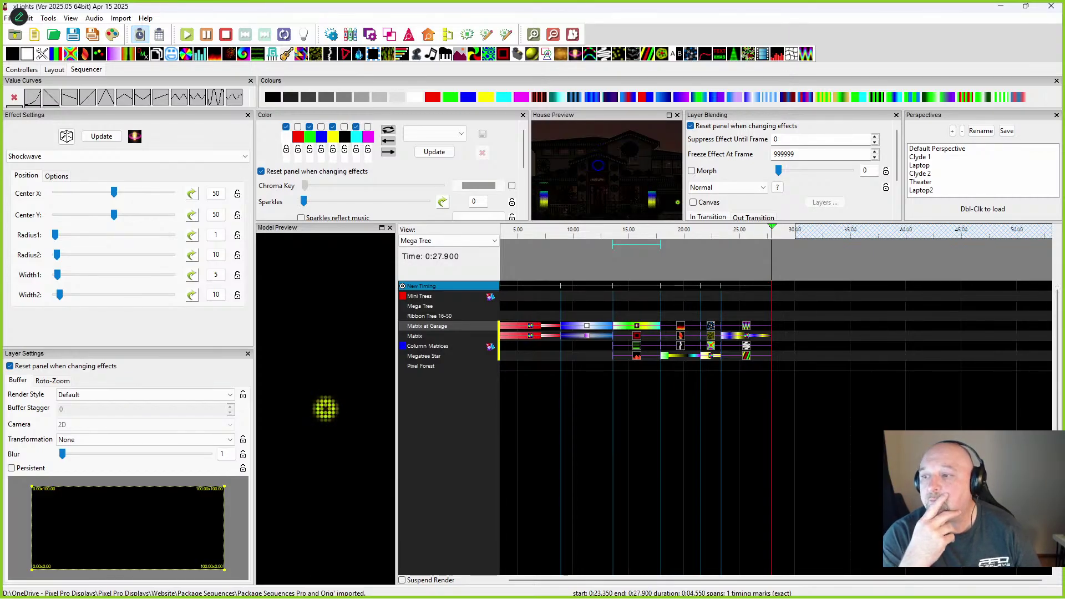
# Step: Switch to README.txt and highlight the entries on the sphere's Alternate Nodes option and the Save tool tips
pyautogui.hotkey('alt', 'Tab')
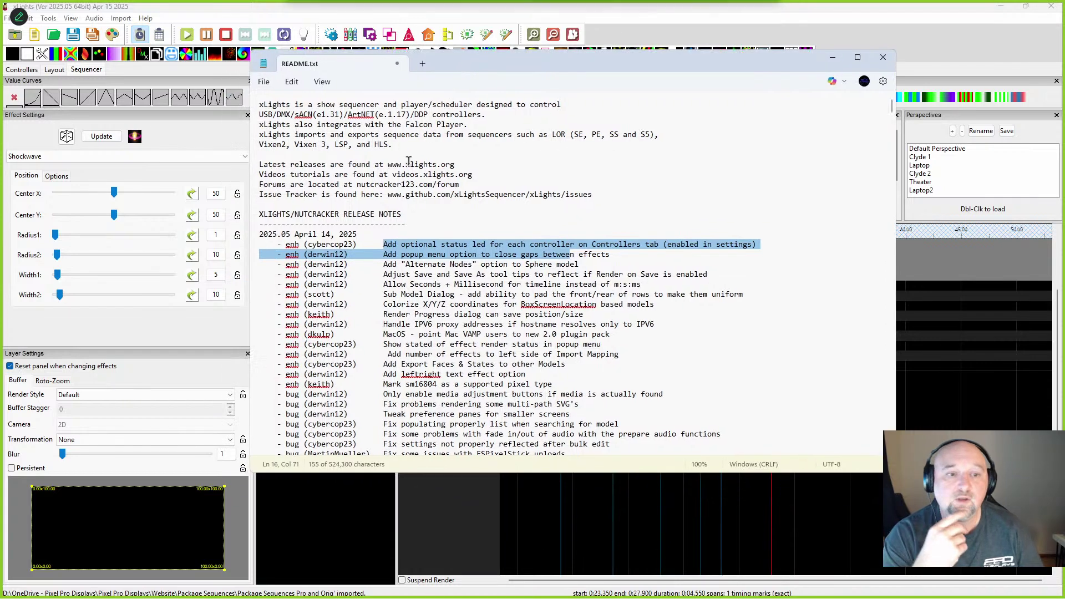
pyautogui.click(383, 264)
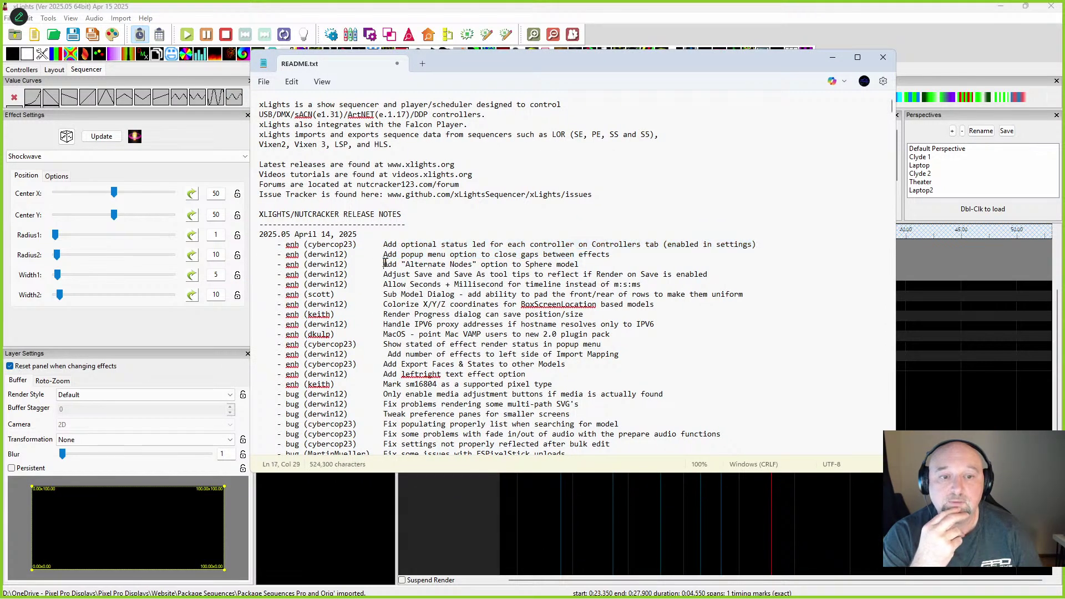
pyautogui.moveTo(384, 263); pyautogui.dragTo(621, 263)
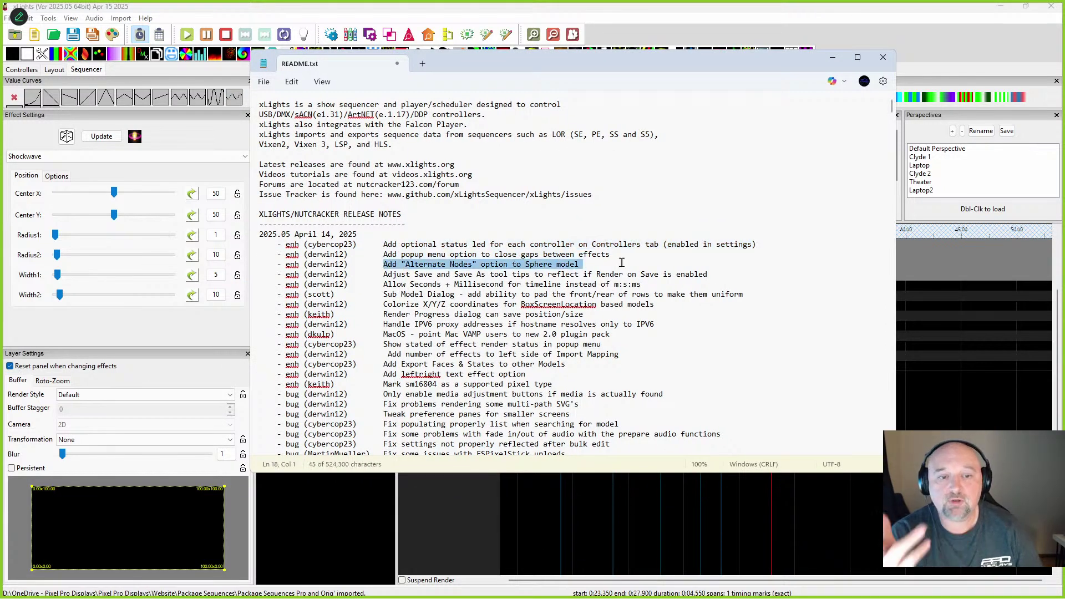
pyautogui.click(382, 275)
pyautogui.moveTo(382, 277); pyautogui.dragTo(534, 280)
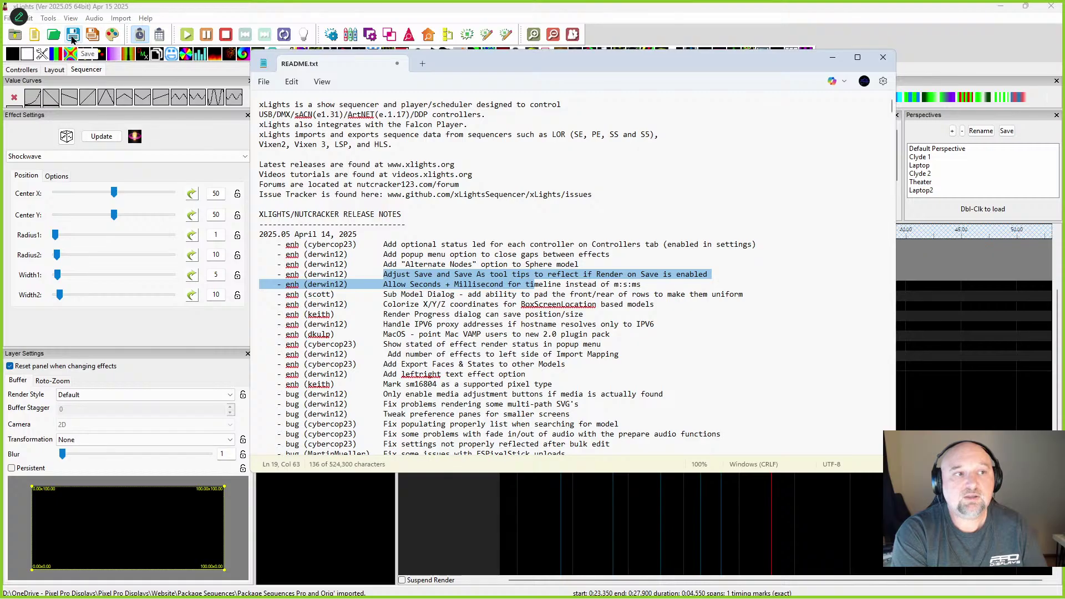
# Step: Move the release notes off the sequencer and hide the Model Preview and House Preview
pyautogui.moveTo(489, 70); pyautogui.dragTo(539, 191)
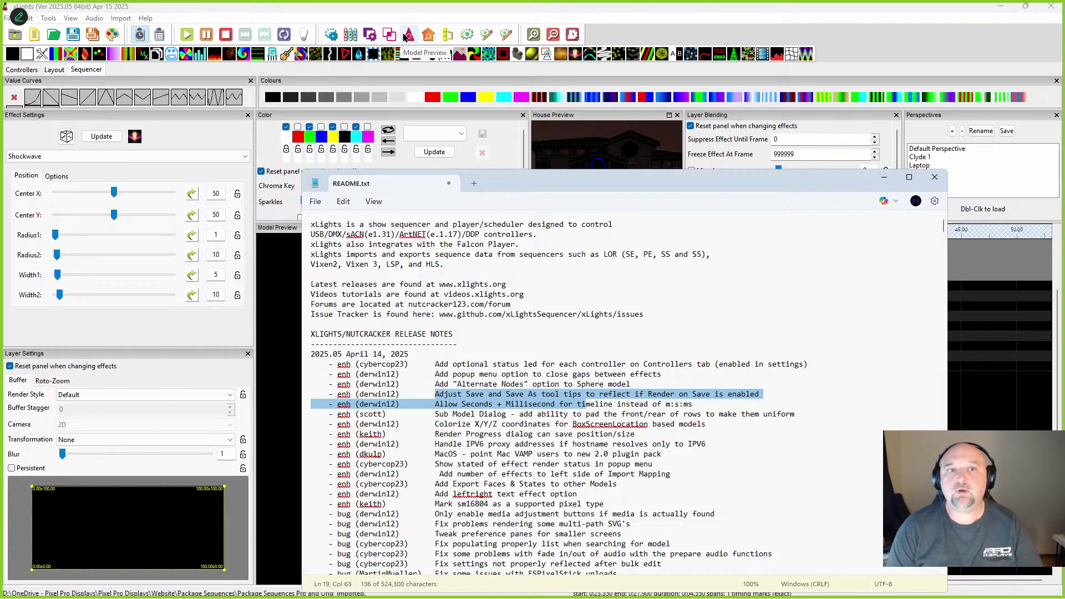
pyautogui.moveTo(543, 194); pyautogui.dragTo(1064, 197)
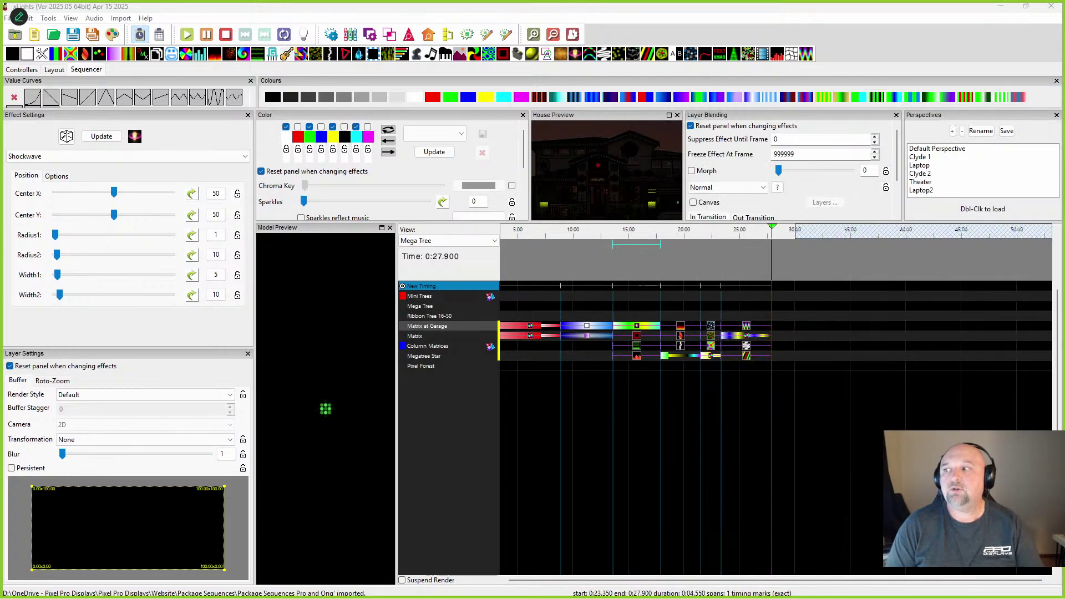
pyautogui.click(409, 35)
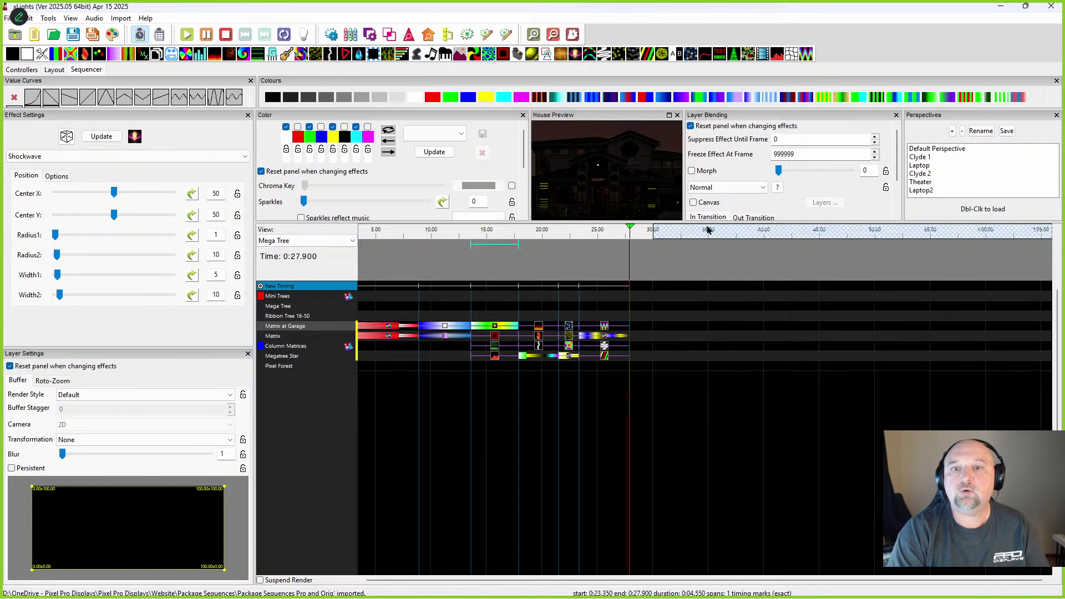
pyautogui.click(430, 32)
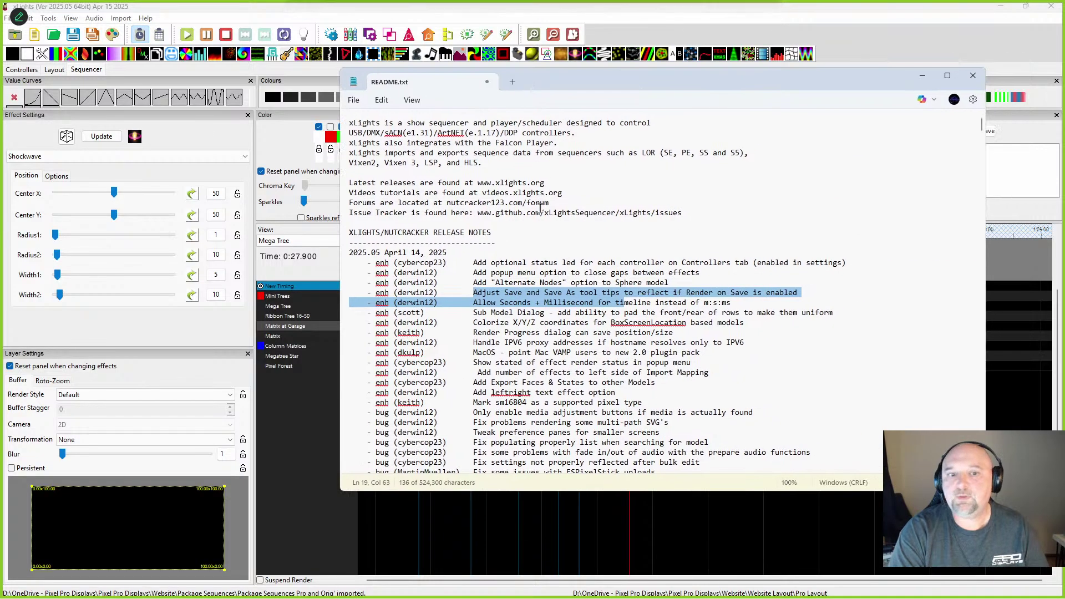
# Step: Highlight only the README.txt entry about Save and Save As tool tips reflecting Render on Save
pyautogui.click(469, 302)
pyautogui.moveTo(472, 292); pyautogui.dragTo(748, 294)
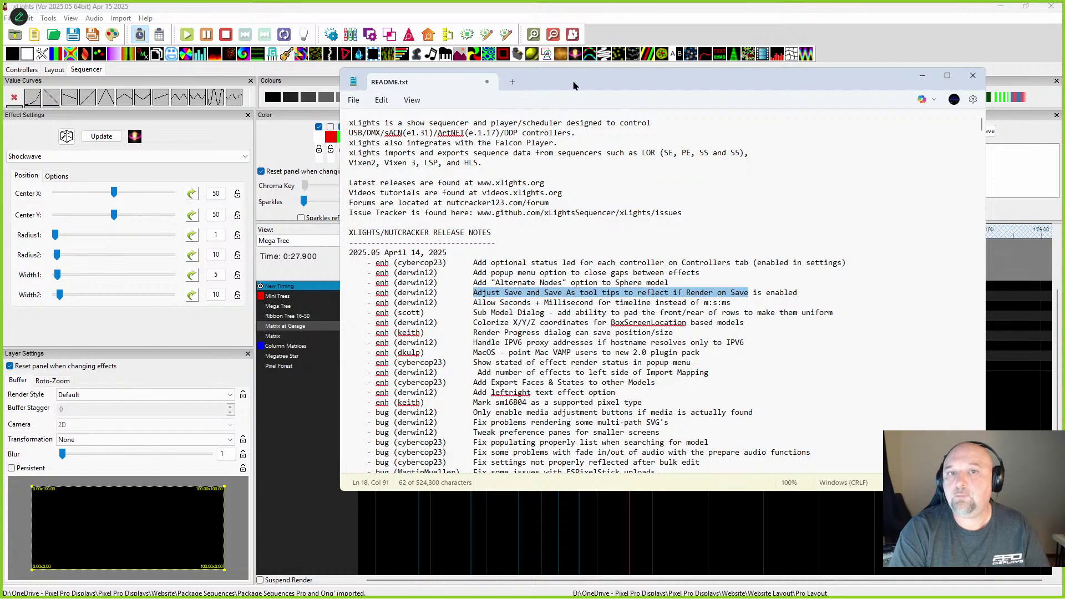
# Step: Switch to xLights and enable Save FSEQ File On Save in the Sequences preferences, applying the change
pyautogui.hotkey('alt', 'Tab')
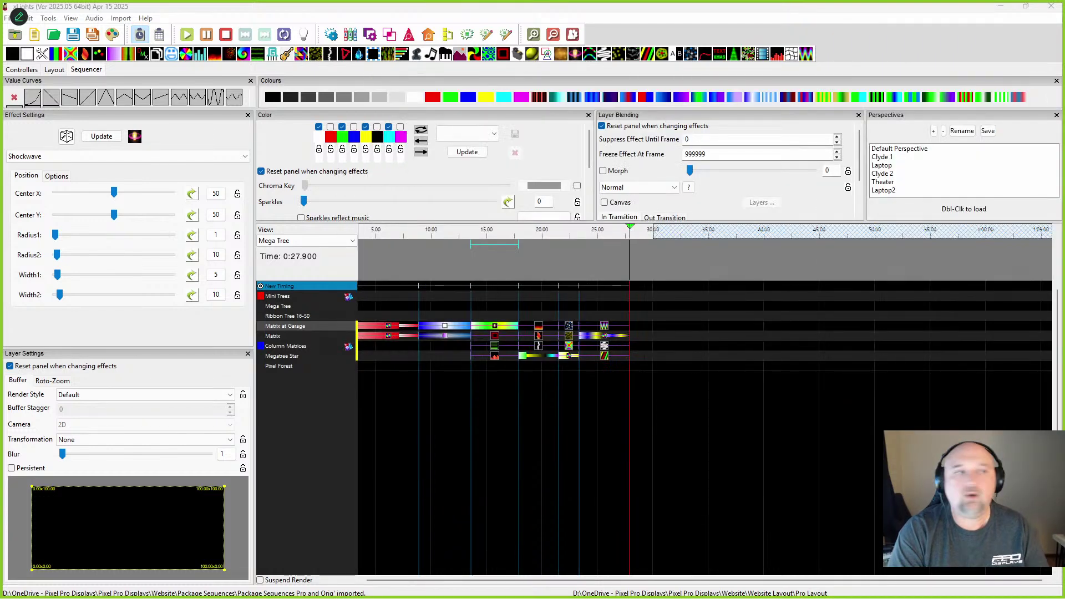
pyautogui.click(4, 19)
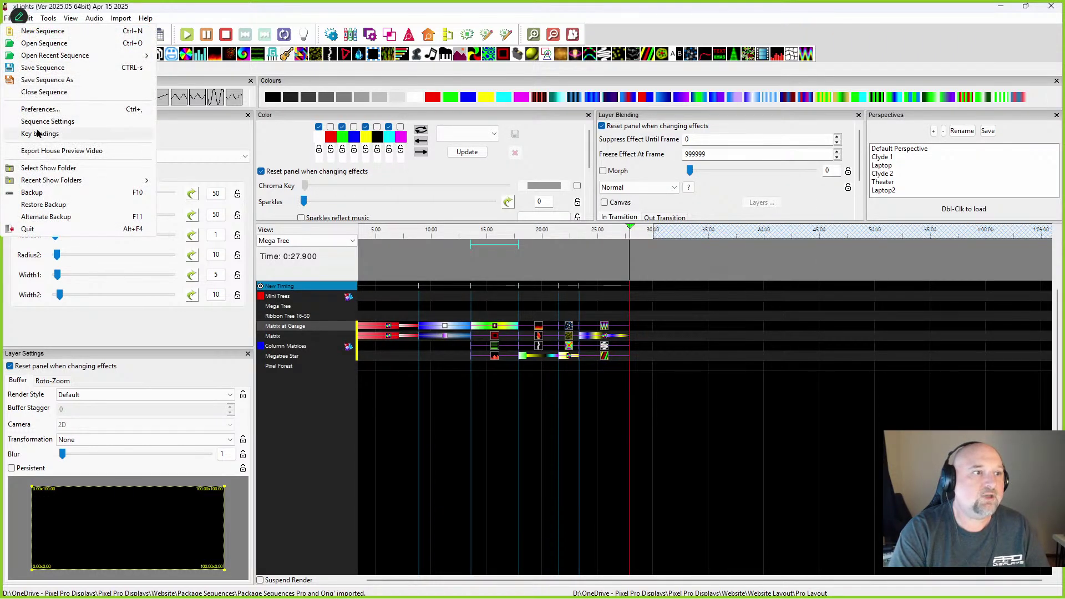
pyautogui.click(39, 108)
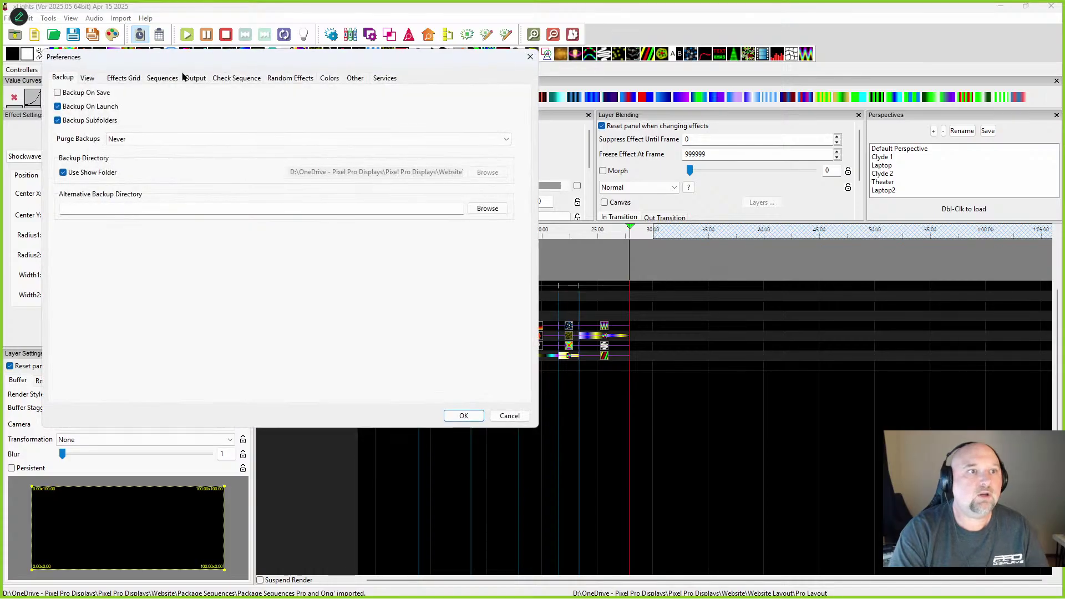
pyautogui.click(162, 78)
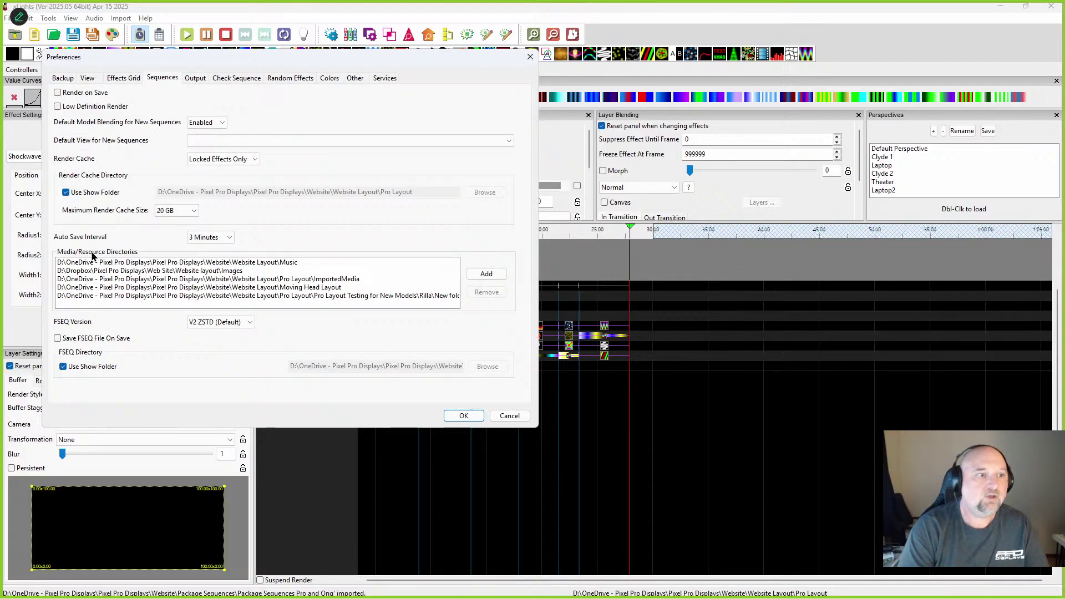
pyautogui.click(58, 339)
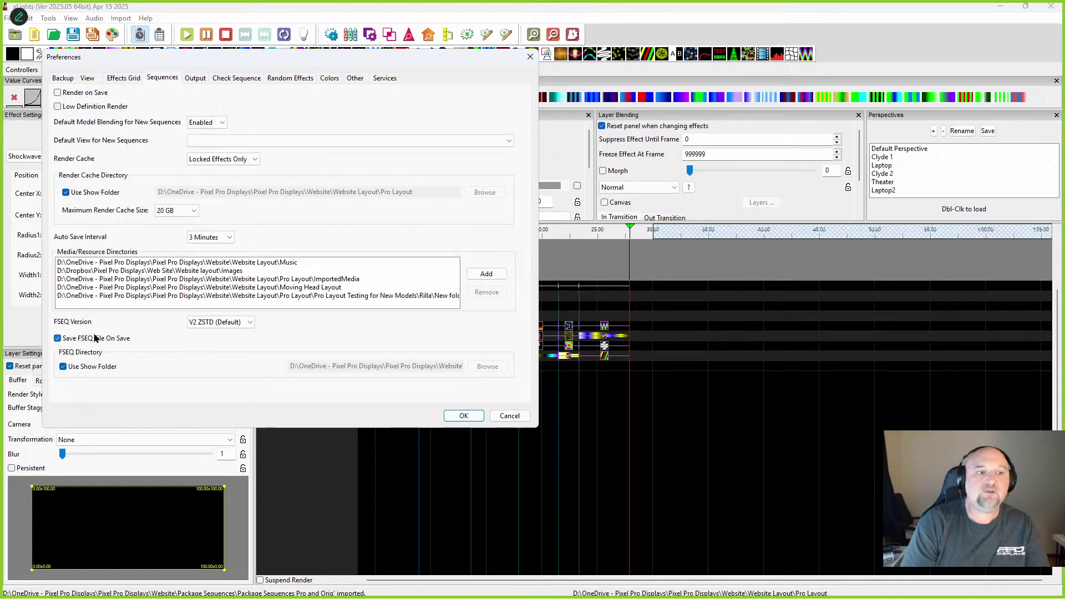
pyautogui.click(464, 416)
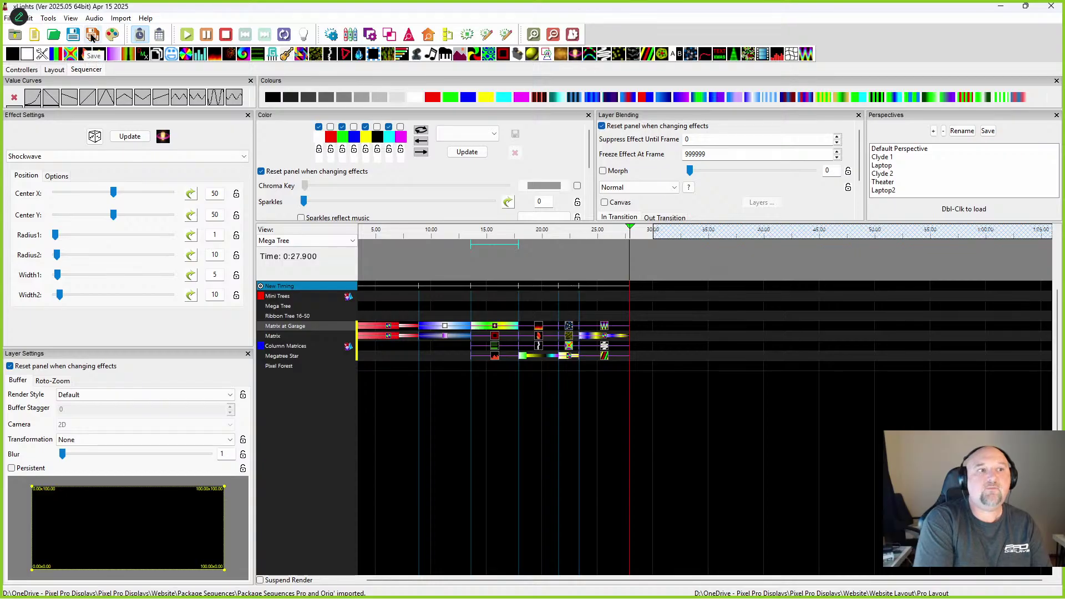
# Step: Save the sequence as deleteme in the Pro Layout folder
pyautogui.hotkey('alt', 'Tab')
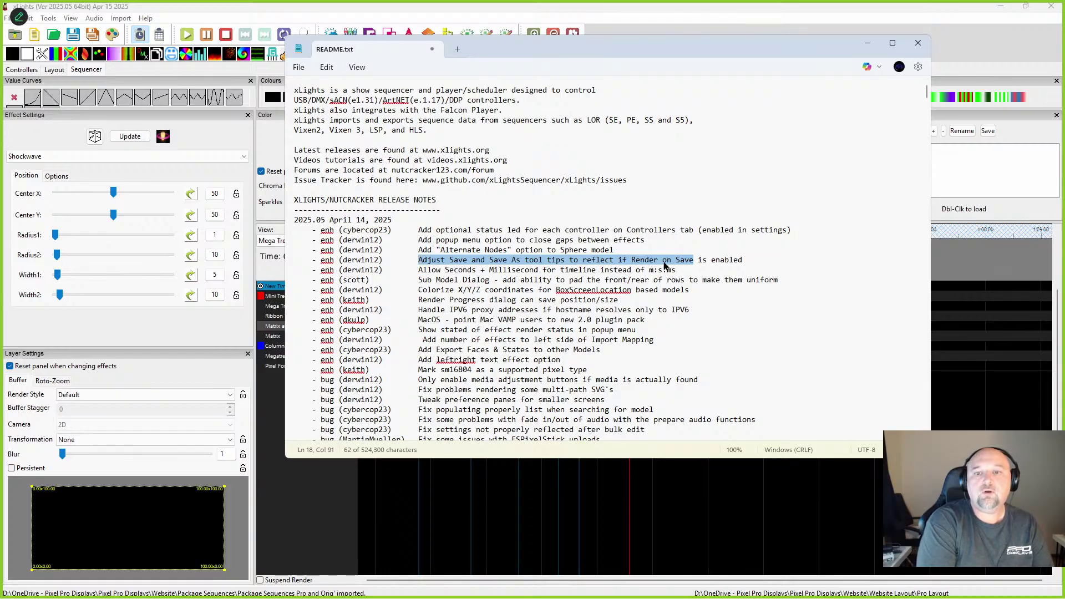
pyautogui.click(73, 35)
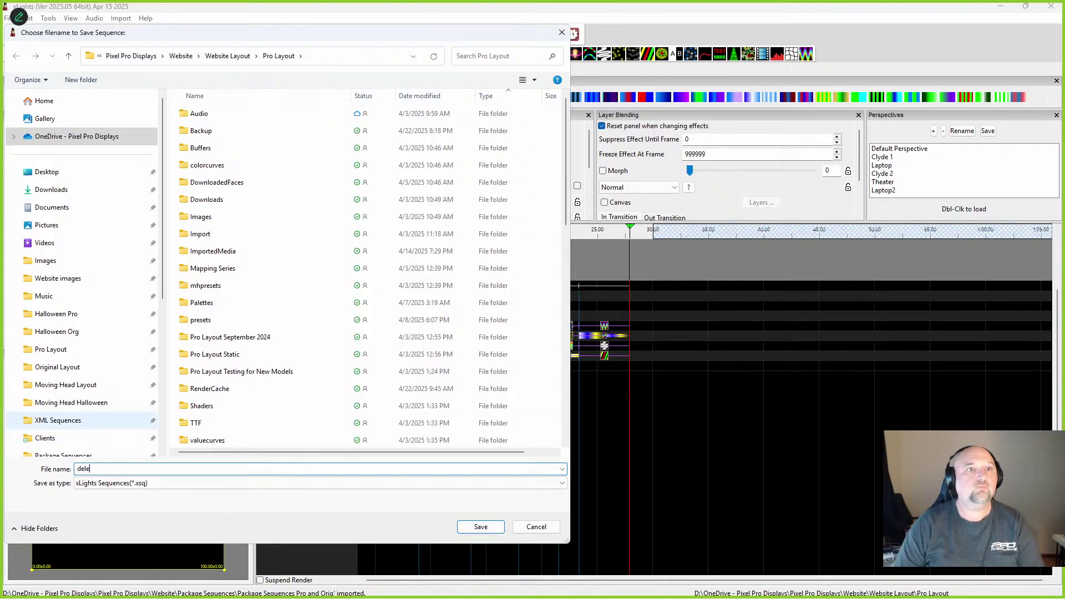
pyautogui.press('Return')
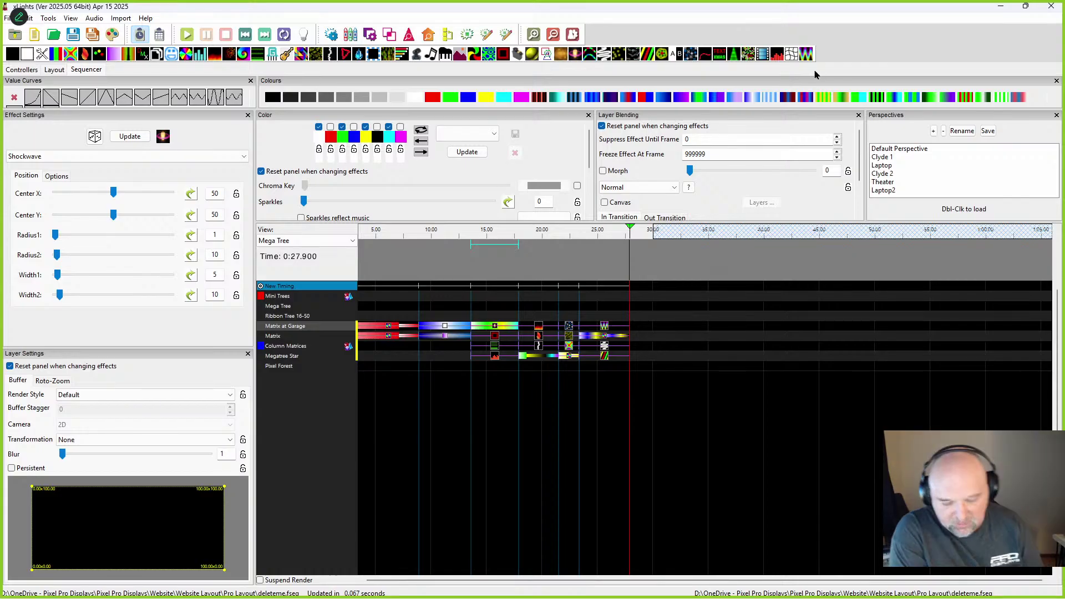
# Step: Switch to README.txt and highlight the entries on Save tool tips, the Sub Model Dialog and row padding
pyautogui.hotkey('alt', 'Tab')
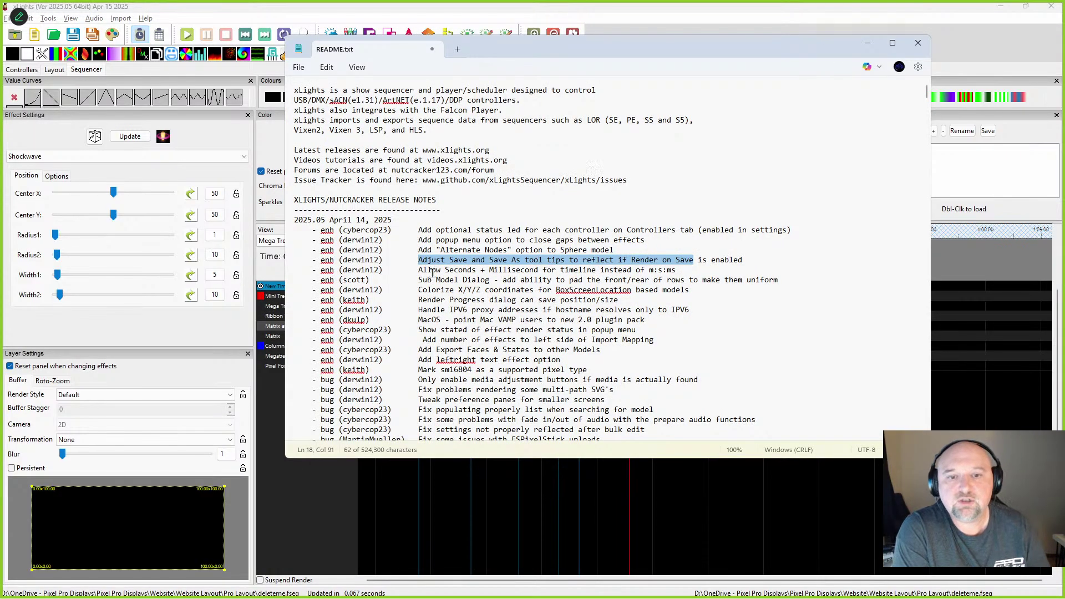
pyautogui.moveTo(419, 261); pyautogui.dragTo(752, 259)
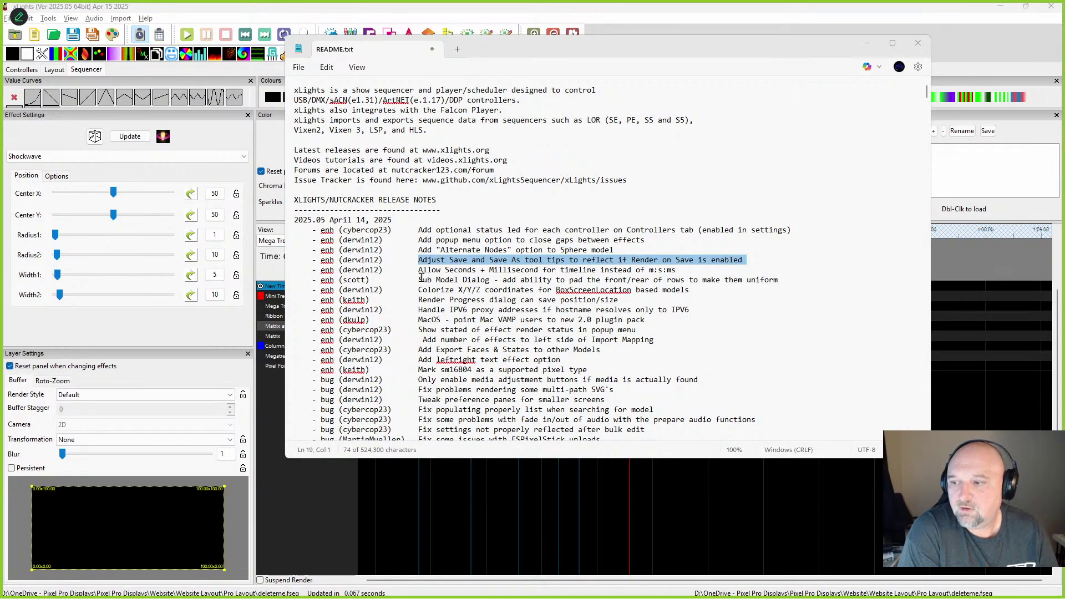
pyautogui.moveTo(422, 280); pyautogui.dragTo(494, 280)
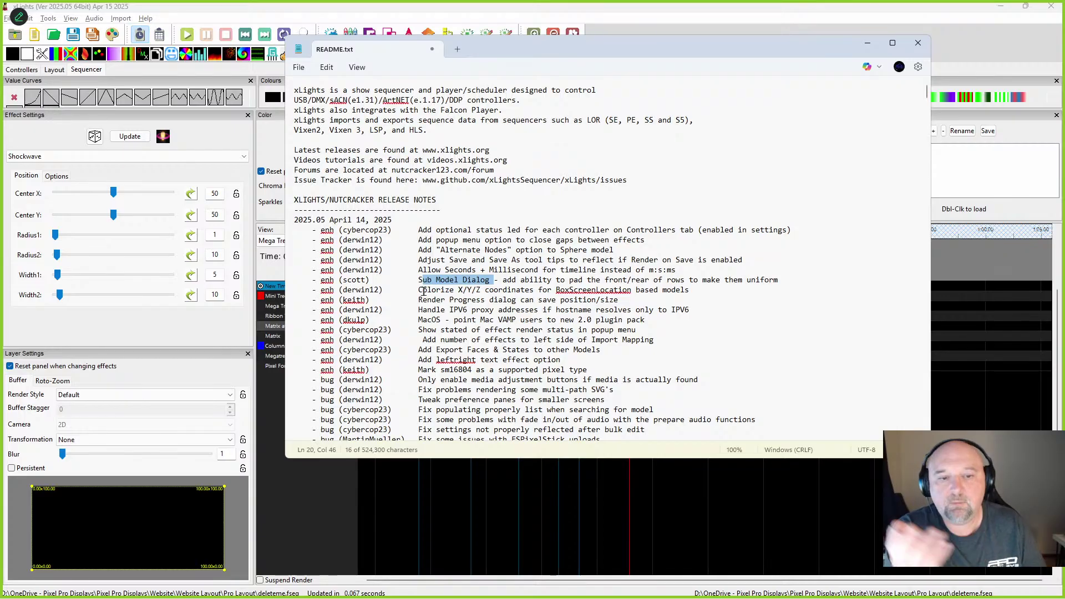
pyautogui.moveTo(420, 291); pyautogui.dragTo(702, 285)
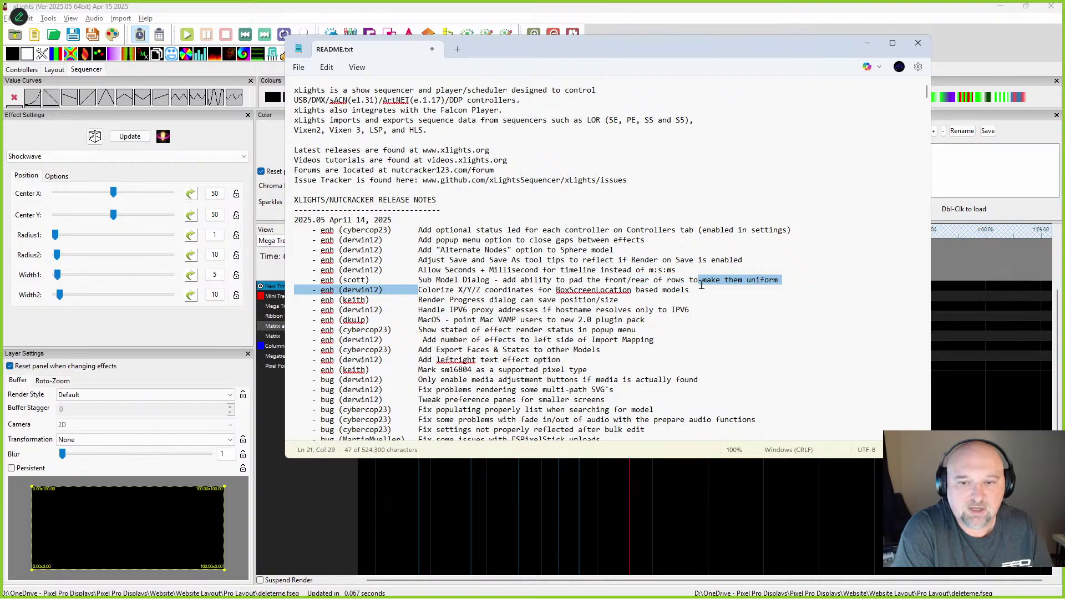
# Step: Move the release notes off the window and display the layout in 3D
pyautogui.moveTo(562, 44); pyautogui.dragTo(1064, 44)
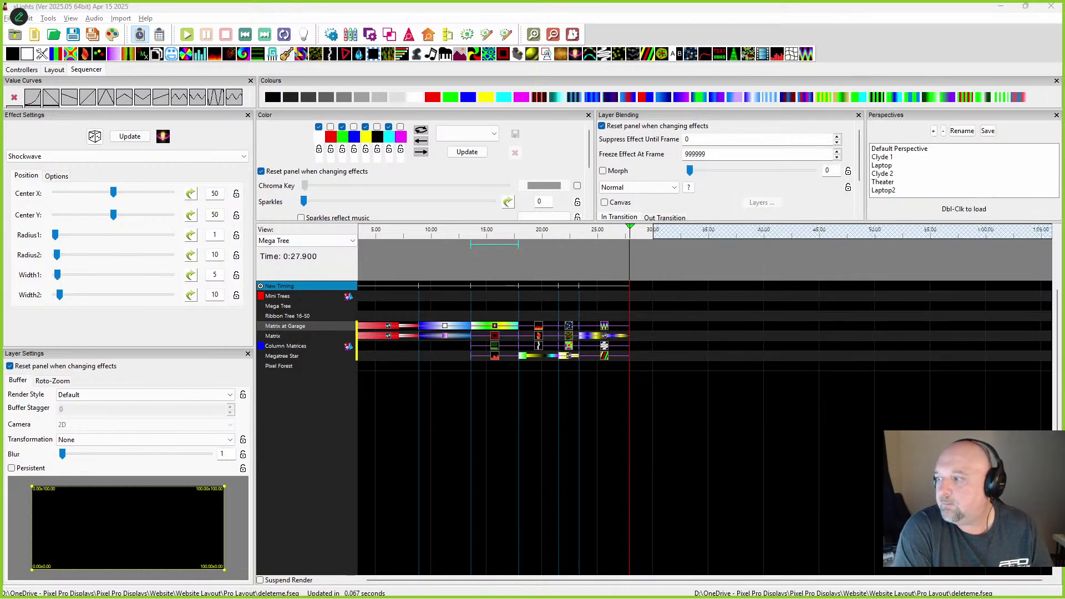
pyautogui.click(54, 70)
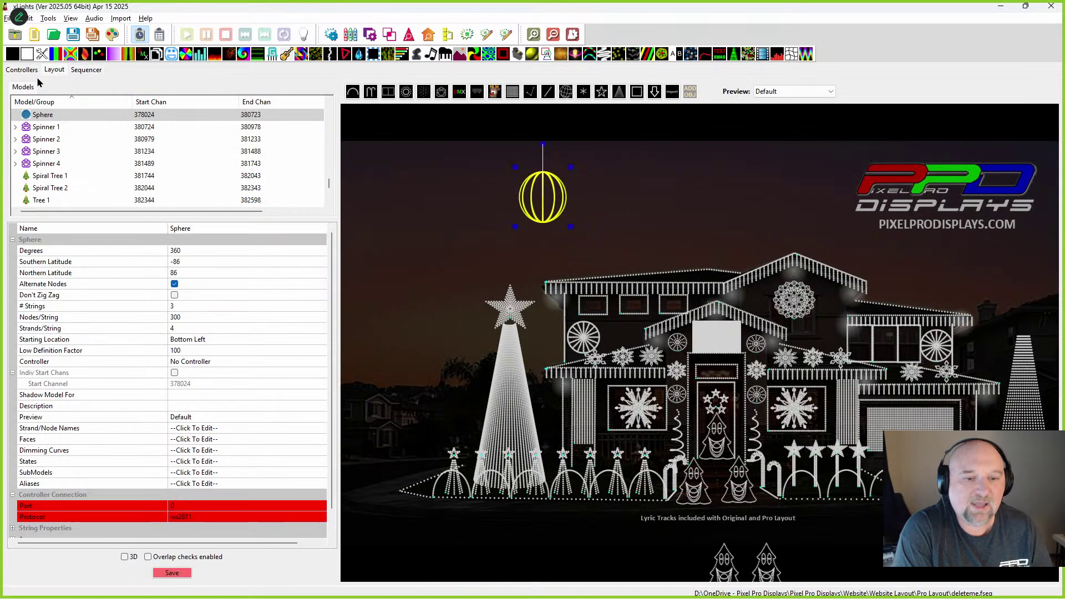
pyautogui.click(124, 557)
pyautogui.moveTo(797, 404); pyautogui.dragTo(687, 444)
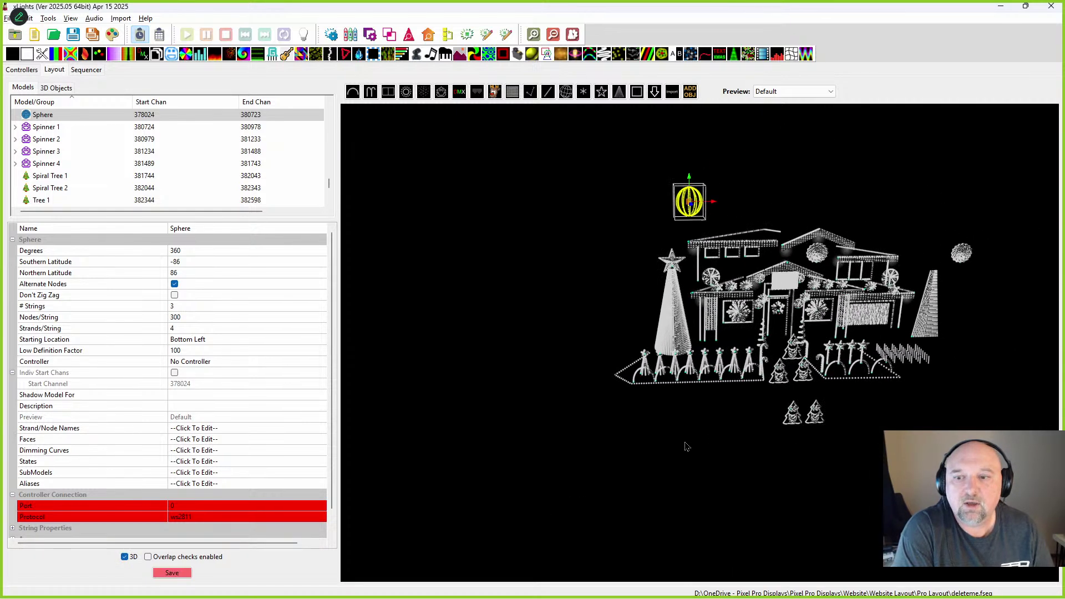
# Step: Expand the Sphere's Size/Location properties and examine its colour-coded X, Y and Z coordinates against the axes in the 3D view
pyautogui.scroll(-1, 139, 437)
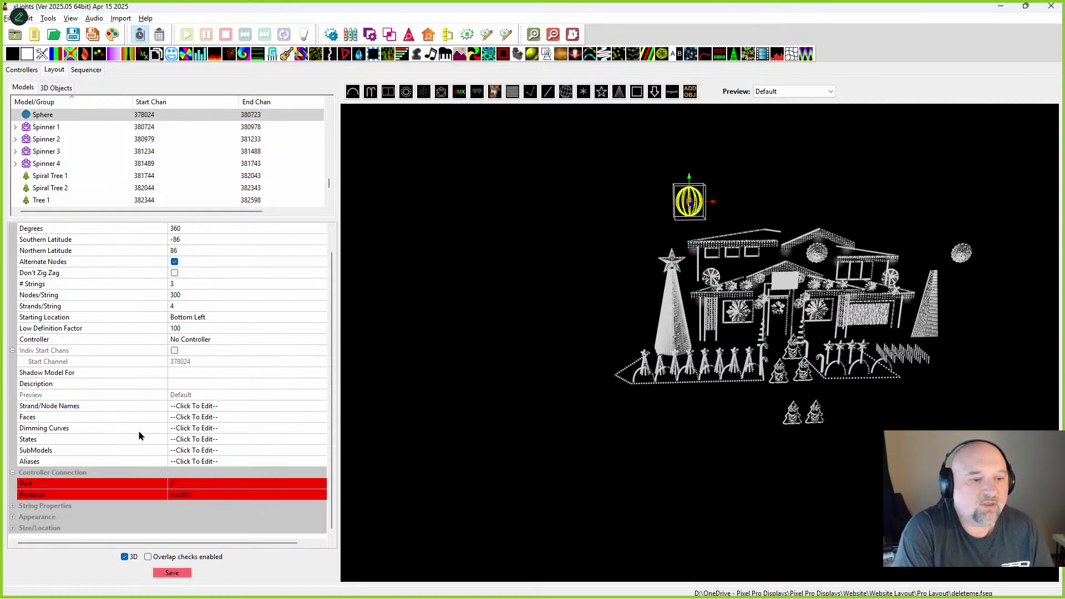
pyautogui.click(12, 529)
pyautogui.scroll(-3, 216, 469)
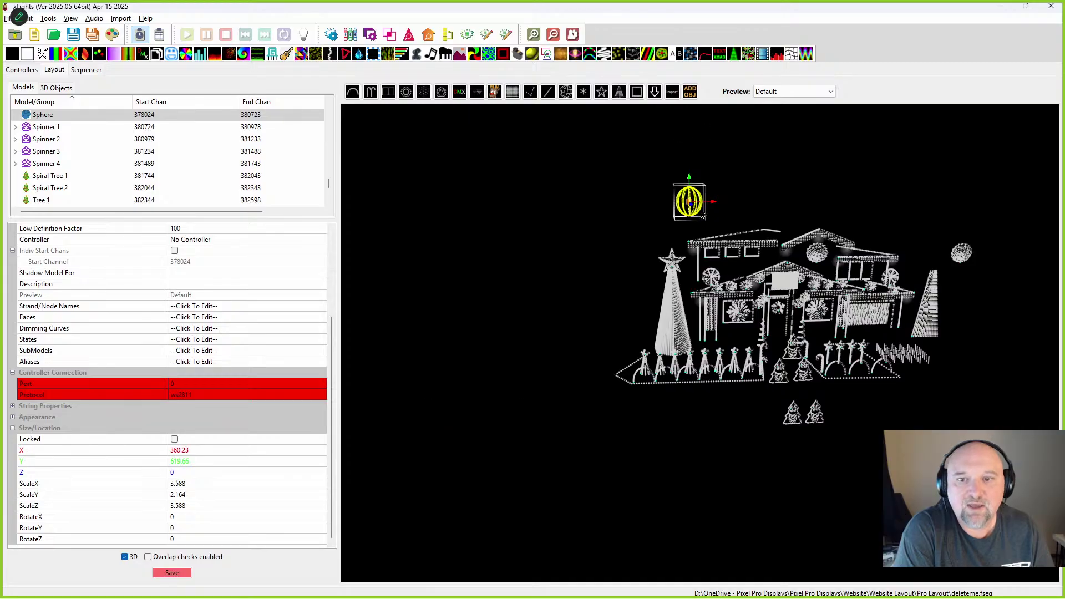
pyautogui.scroll(5, 620, 361)
pyautogui.moveTo(621, 361); pyautogui.dragTo(445, 404)
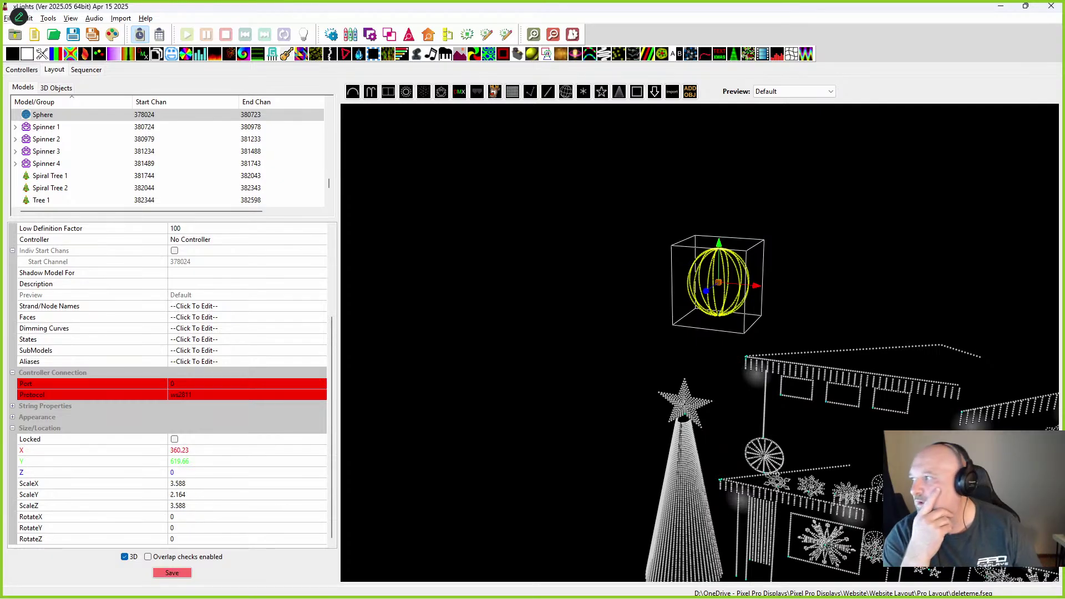
# Step: Bring README.txt back, highlight the entry on the Render Progress dialog saving position/size, and move the notes away again
pyautogui.moveTo(783, 189); pyautogui.dragTo(618, 105)
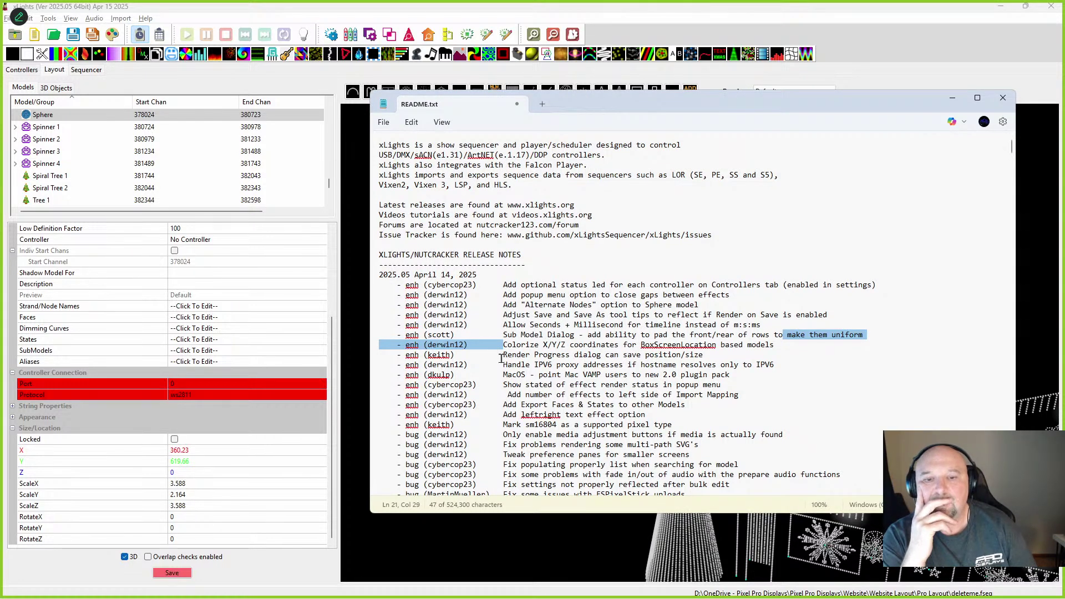
pyautogui.moveTo(502, 356); pyautogui.dragTo(702, 353)
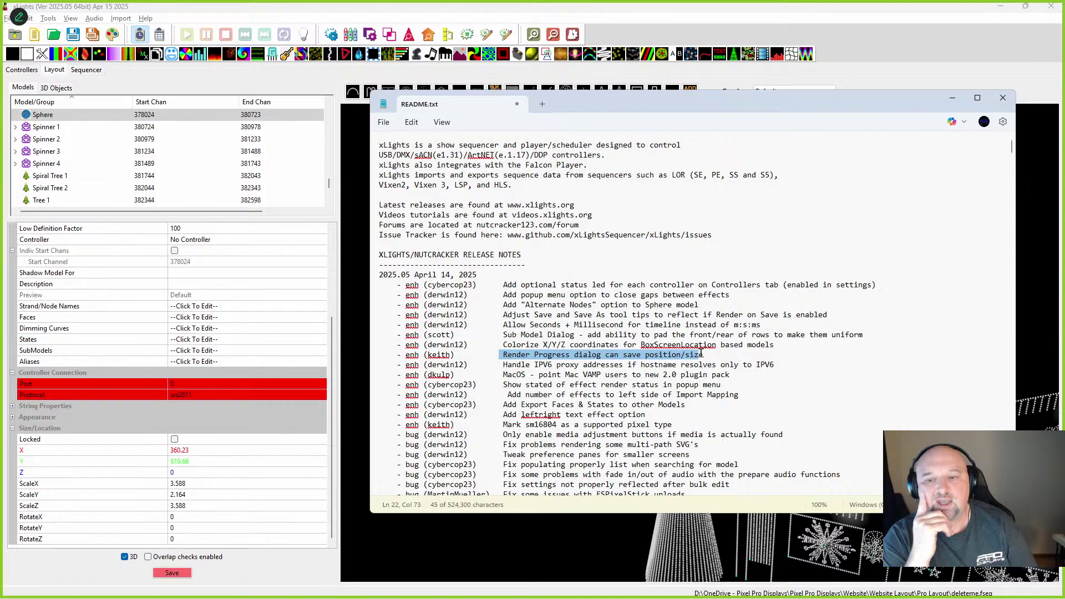
pyautogui.moveTo(569, 117); pyautogui.dragTo(733, 111)
pyautogui.click(444, 78)
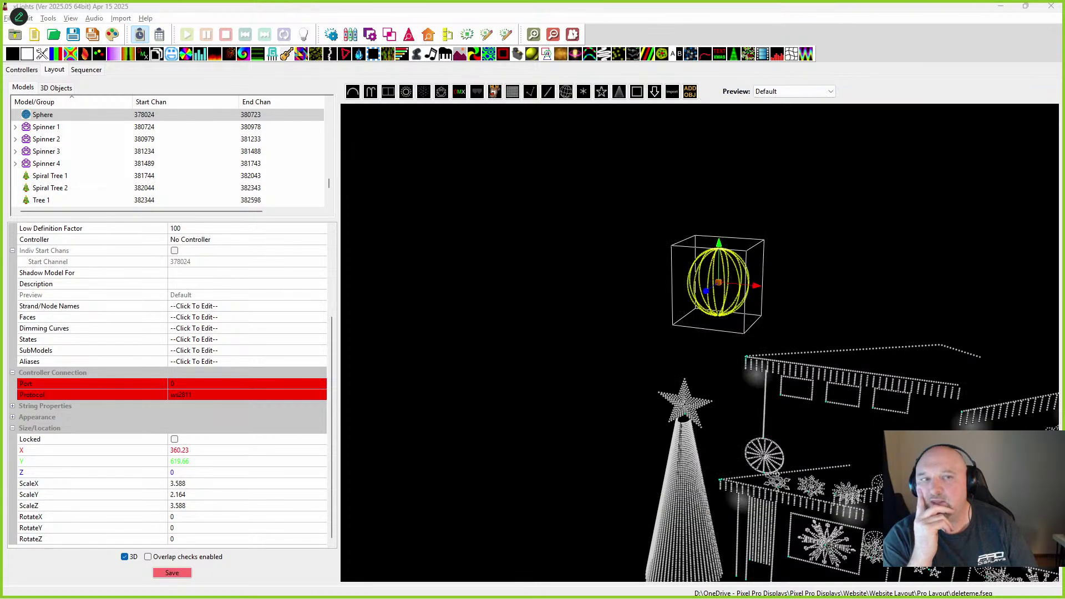
# Step: Open the sequence "The Grinch Soundtrack - Youre A Mean One Mr Grinch_Pro.xsq" and move the release notes off the sequencer
pyautogui.click(60, 36)
pyautogui.press('Escape')
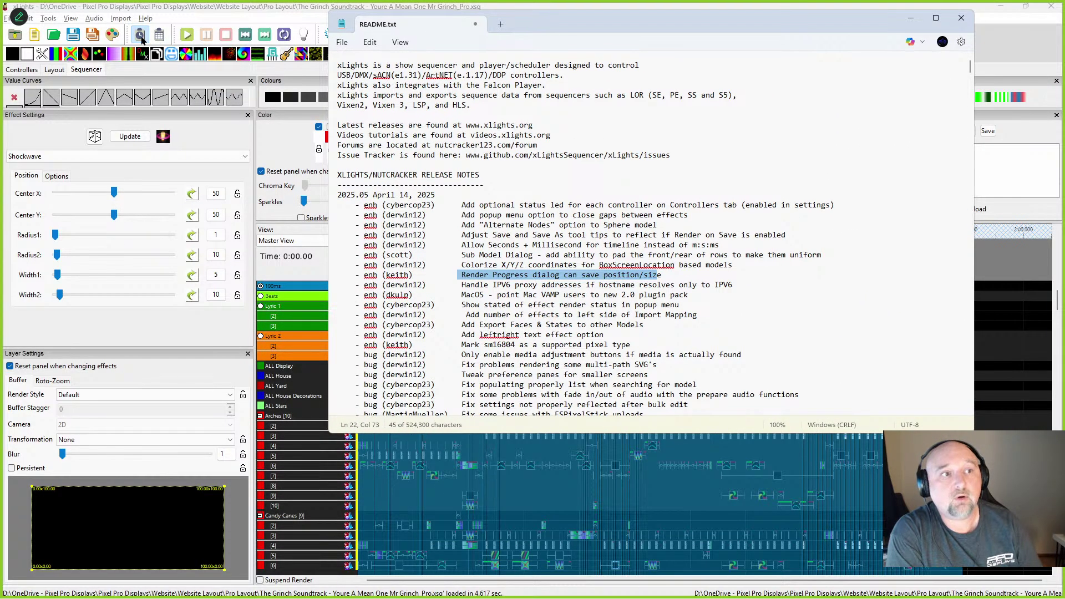
pyautogui.moveTo(532, 25); pyautogui.dragTo(910, 75)
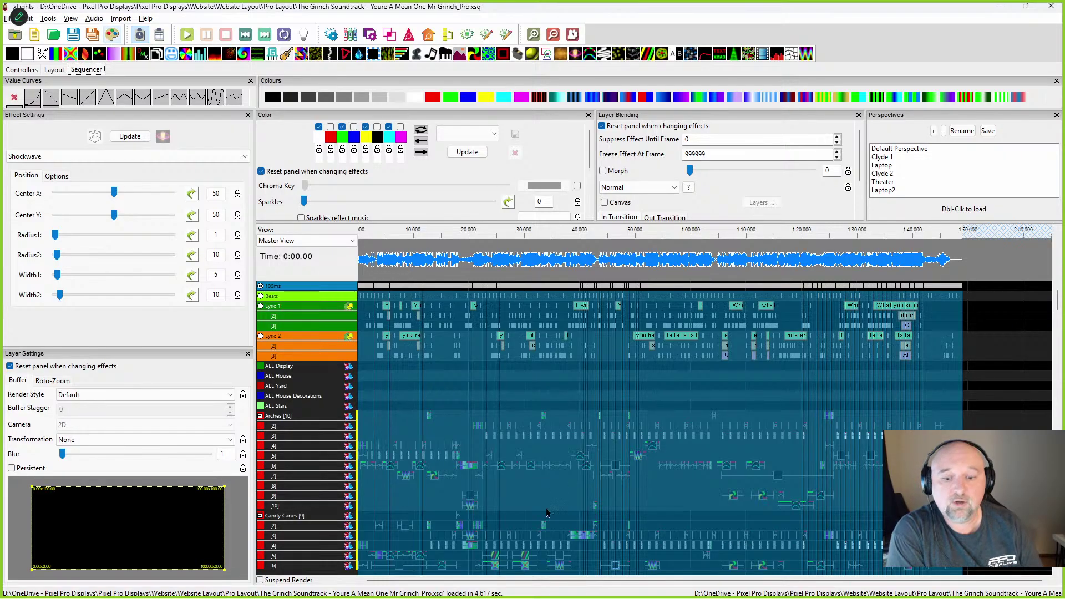
# Step: Render the whole Grinch sequence, and view and close the About xLights version information
pyautogui.click(140, 35)
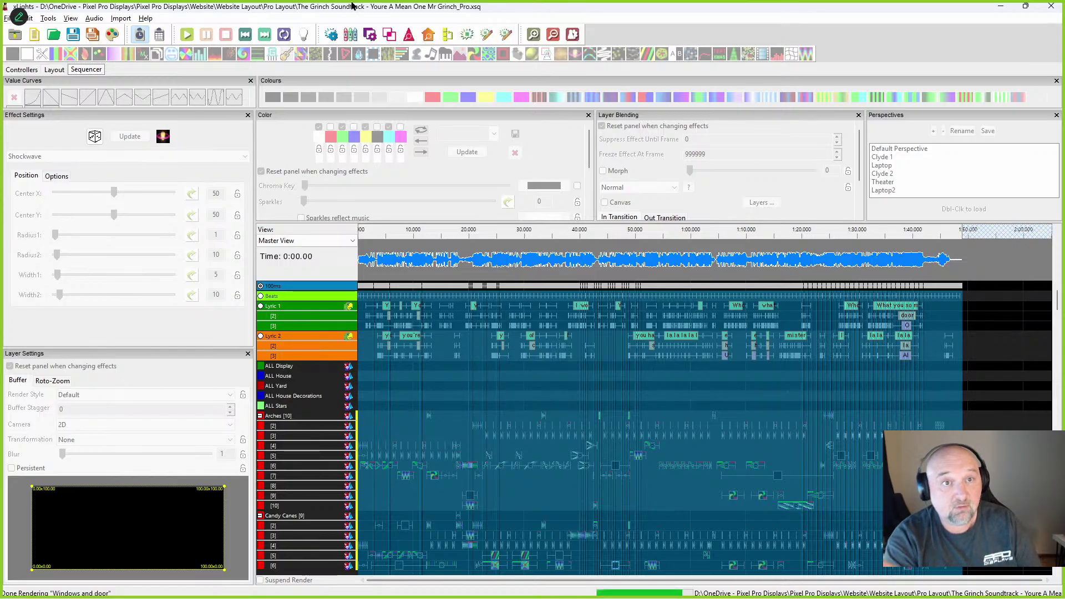
pyautogui.click(146, 19)
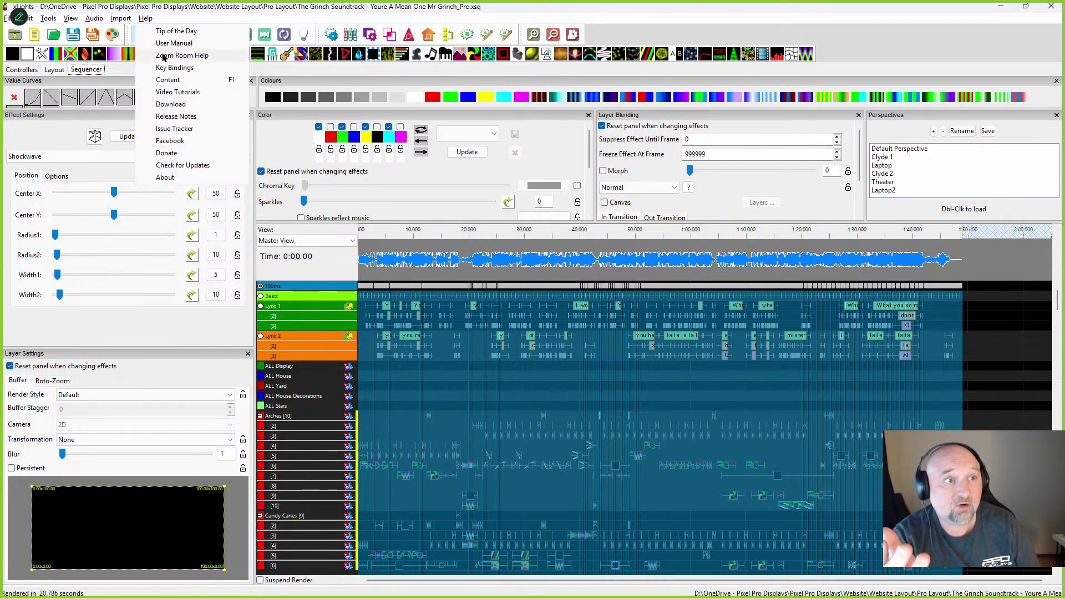
pyautogui.click(165, 178)
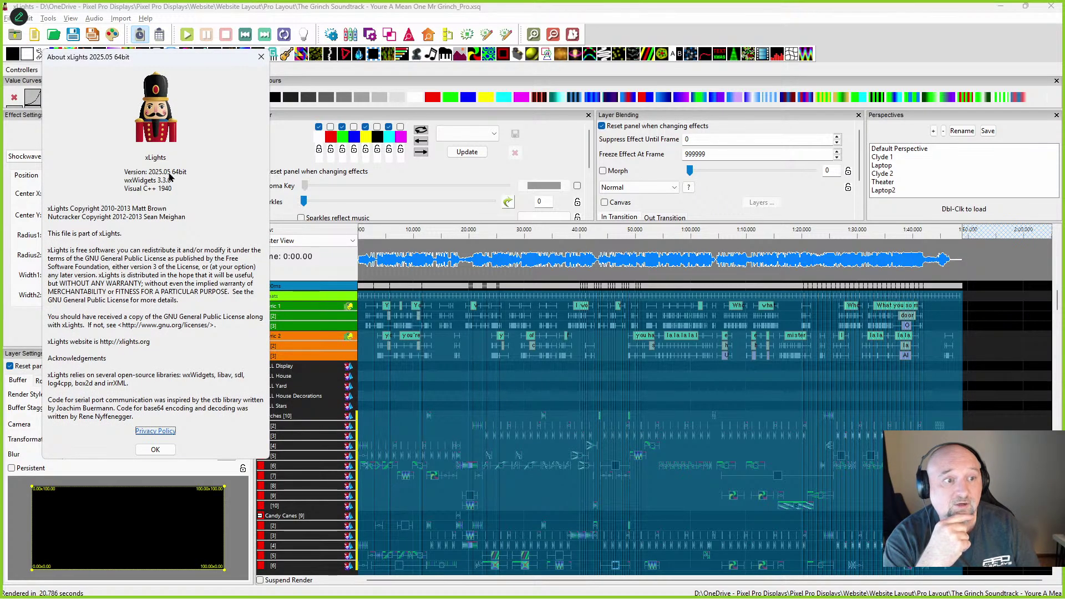
pyautogui.click(262, 57)
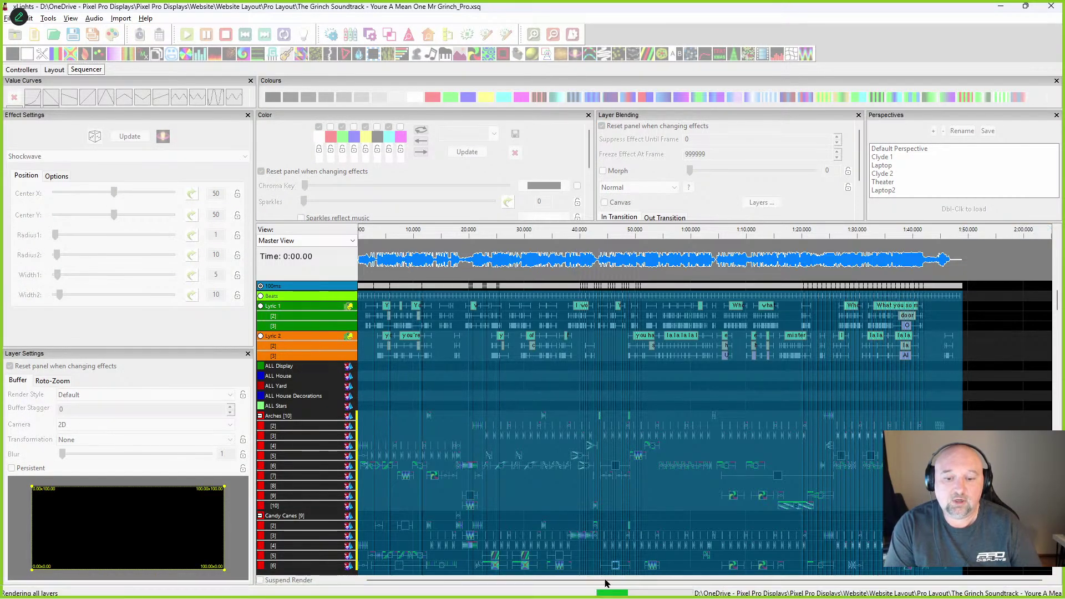
# Step: Open the Rendering Progress dialog during rendering, enlarge it and review the progress bars of all models
pyautogui.click(654, 593)
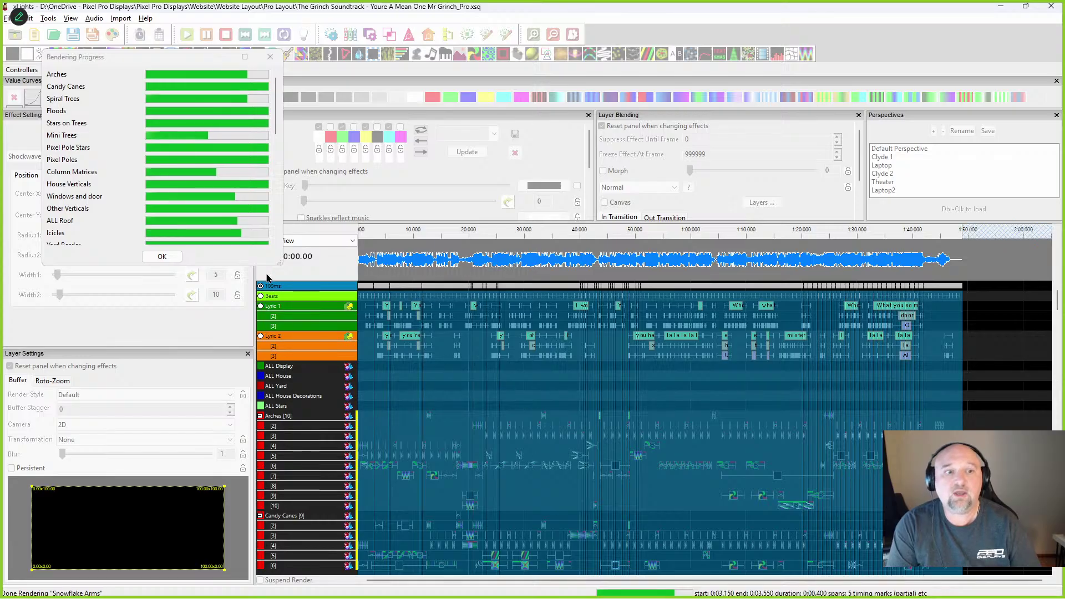
pyautogui.moveTo(279, 261); pyautogui.dragTo(611, 447)
pyautogui.scroll(-5, 497, 245)
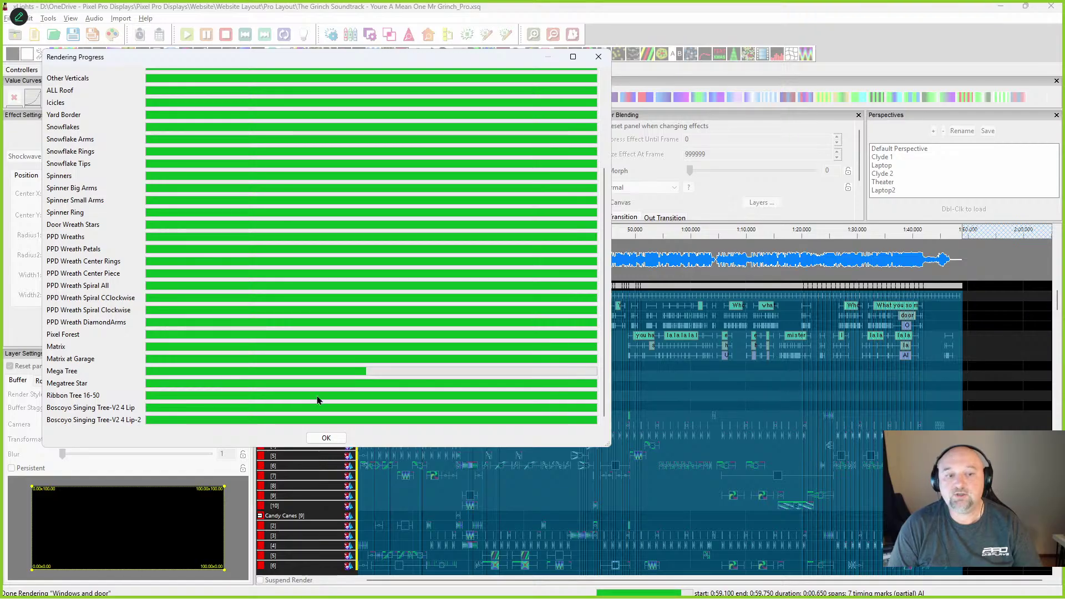
pyautogui.scroll(1, 323, 369)
pyautogui.scroll(-1, 323, 369)
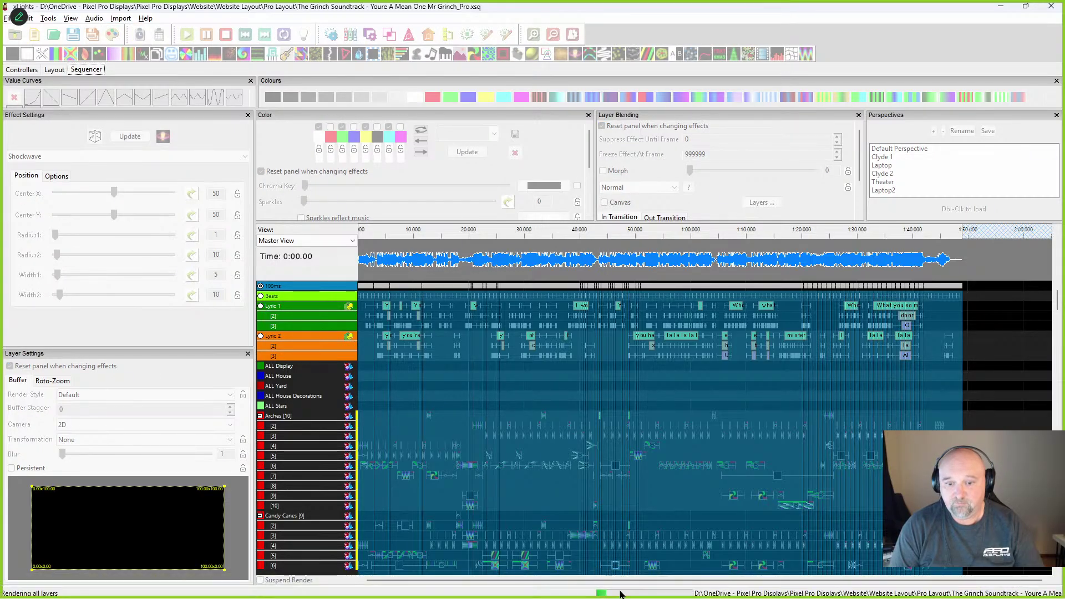
# Step: Reopen the Rendering Progress dialog to check its size, and review the model bars down to the end of the list
pyautogui.doubleClick(621, 595)
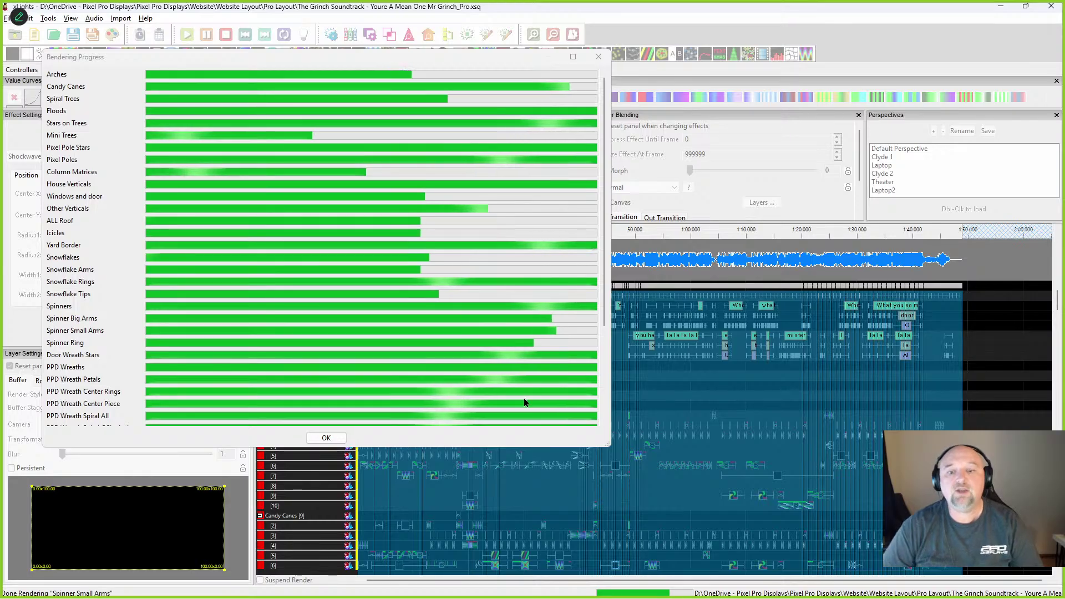
pyautogui.scroll(-2, 494, 294)
pyautogui.scroll(-3, 494, 305)
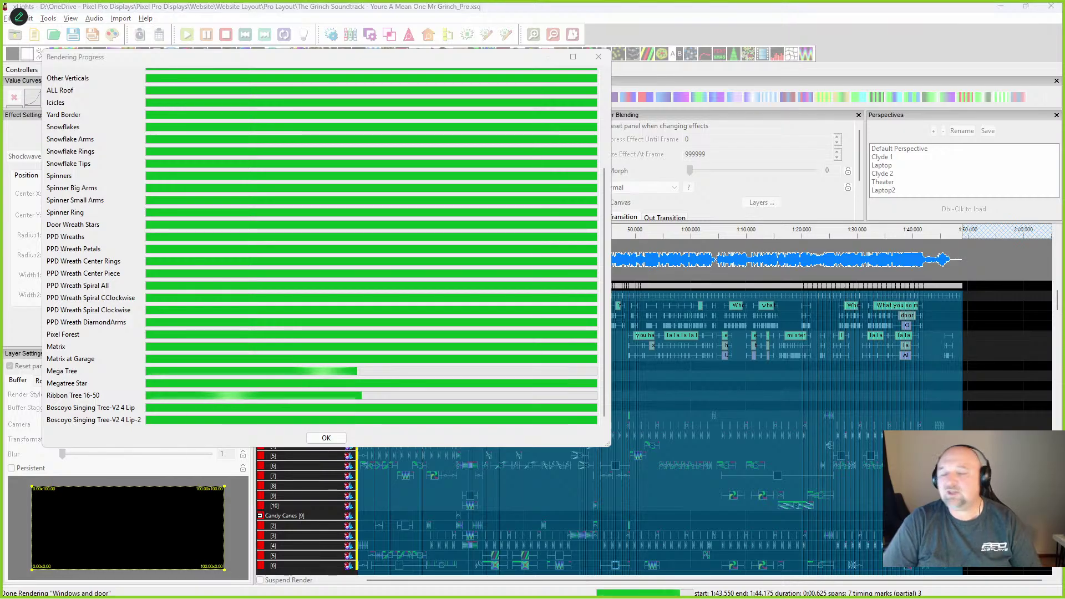
# Step: Return to README.txt, place it beside the render list and highlight the entries on closing effect gaps and Alternate Nodes
pyautogui.hotkey('alt', 'Tab')
pyautogui.moveTo(590, 117); pyautogui.dragTo(513, 35)
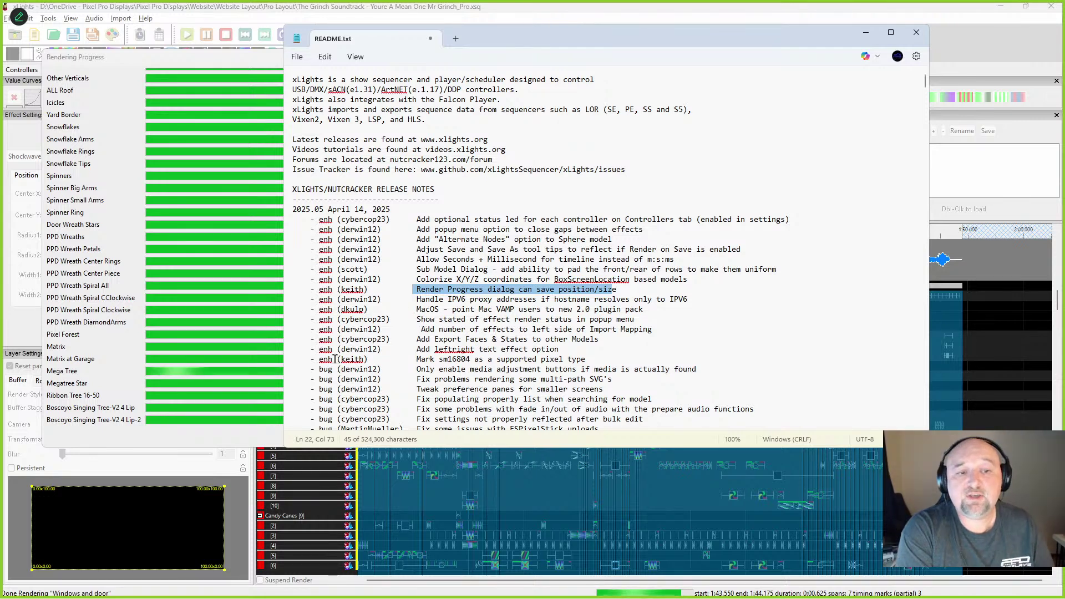
pyautogui.moveTo(310, 229); pyautogui.dragTo(483, 239)
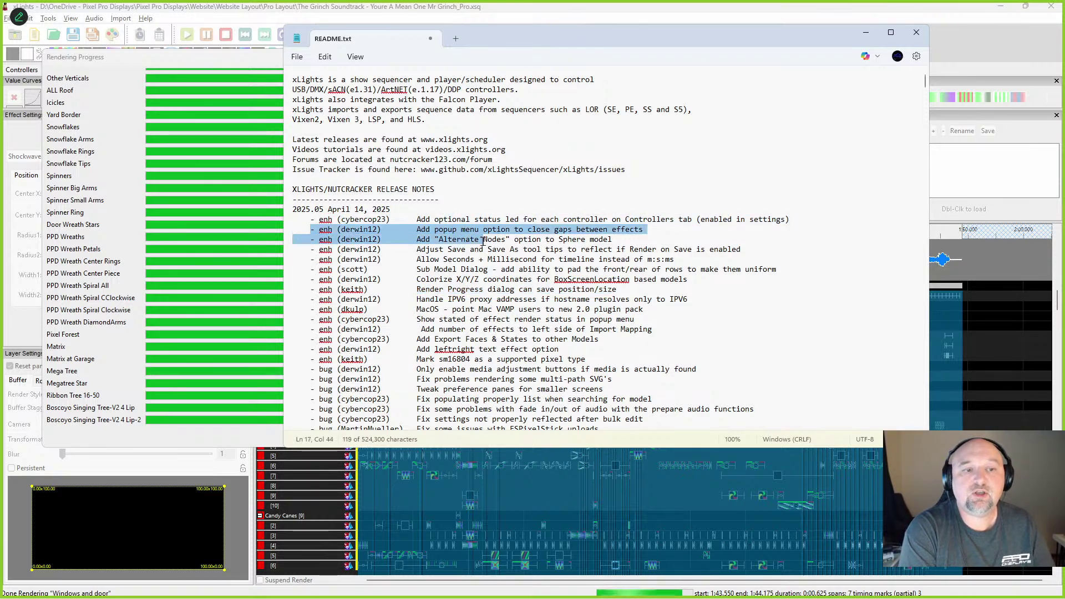
# Step: Highlight the README.txt entries on IPV6 proxy addresses and on pointing Mac VAMP users to the new 2.0 plugin pack
pyautogui.moveTo(312, 222); pyautogui.dragTo(481, 270)
pyautogui.moveTo(407, 298); pyautogui.dragTo(535, 300)
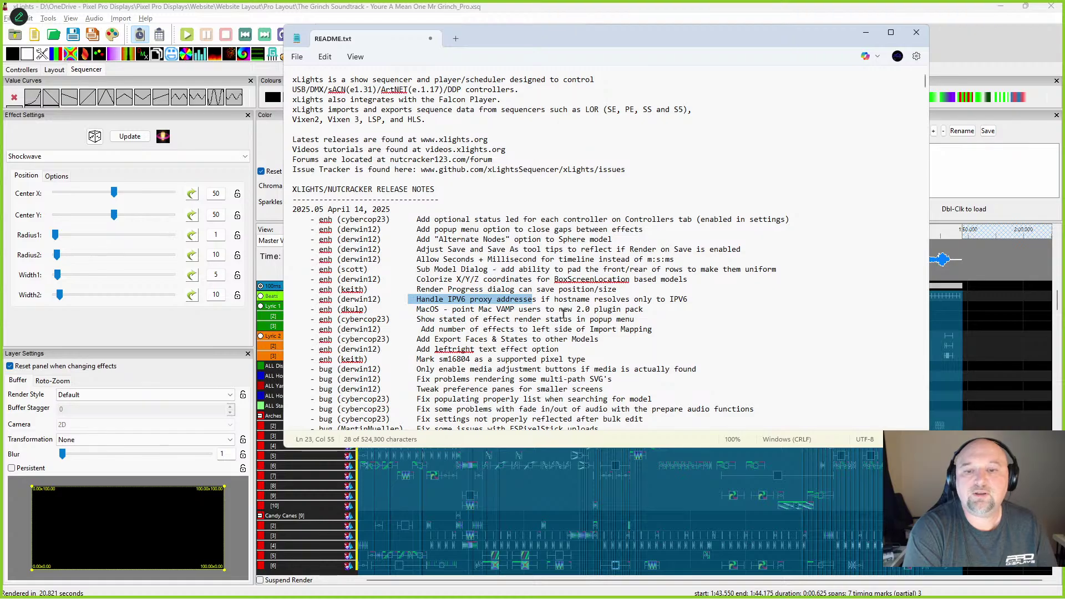
pyautogui.moveTo(420, 311); pyautogui.dragTo(514, 305)
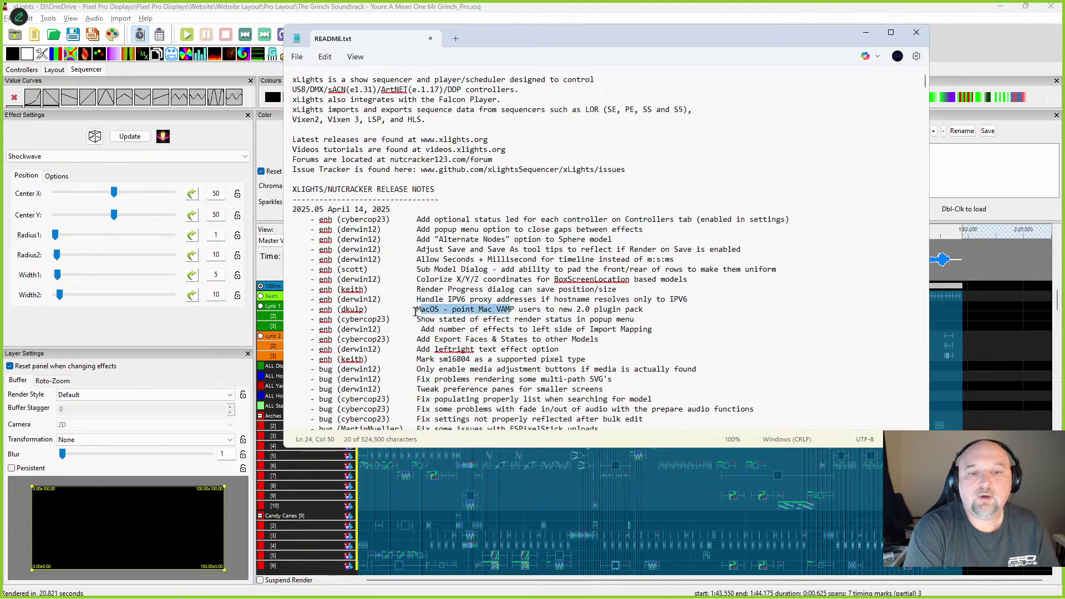
pyautogui.moveTo(416, 313); pyautogui.dragTo(607, 299)
pyautogui.moveTo(455, 310); pyautogui.dragTo(545, 313)
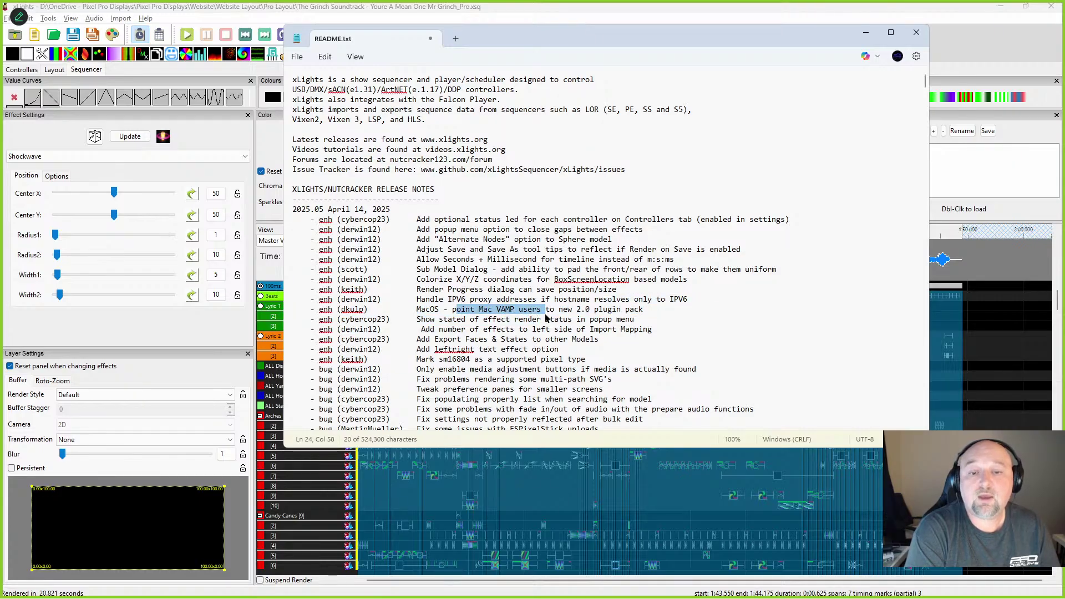
pyautogui.click(541, 309)
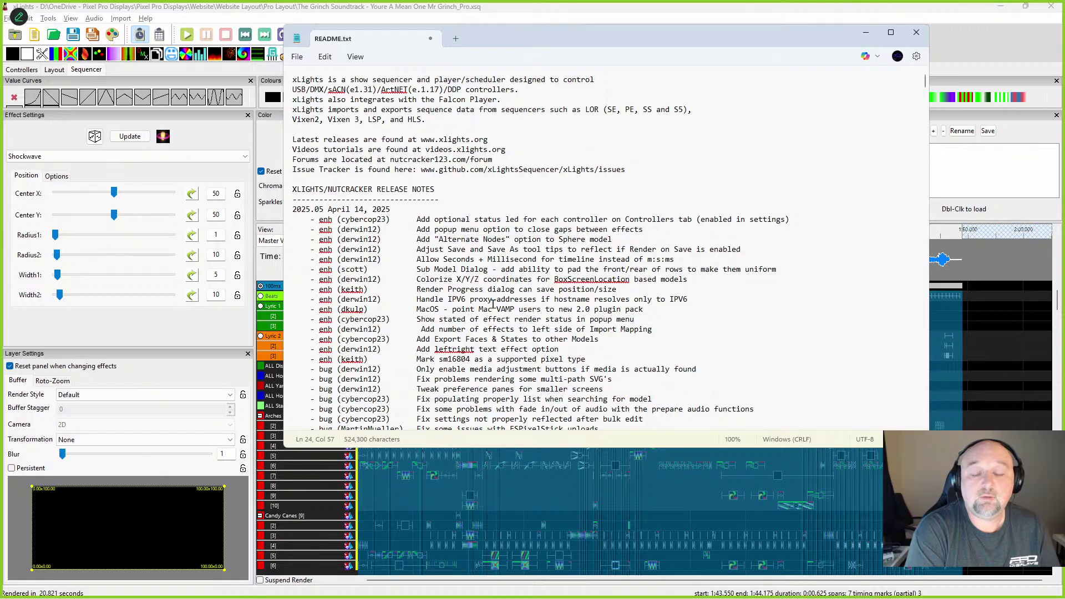
pyautogui.moveTo(493, 309); pyautogui.dragTo(644, 311)
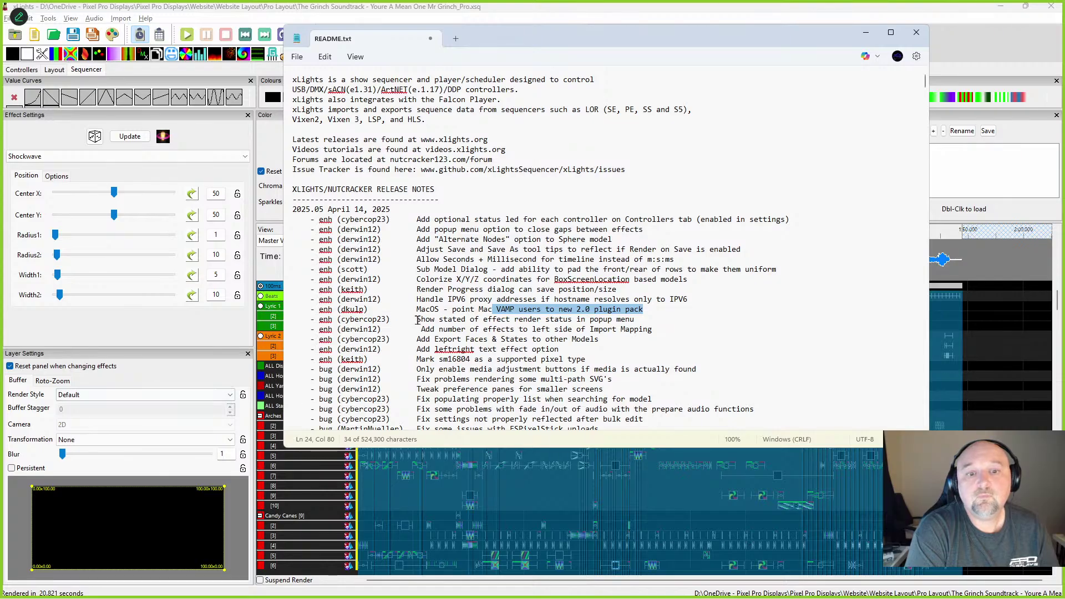
# Step: Highlight the README.txt entries on effect render status, Export Faces & States and the leftright text effect option, repositioning the README window
pyautogui.moveTo(419, 322); pyautogui.dragTo(634, 319)
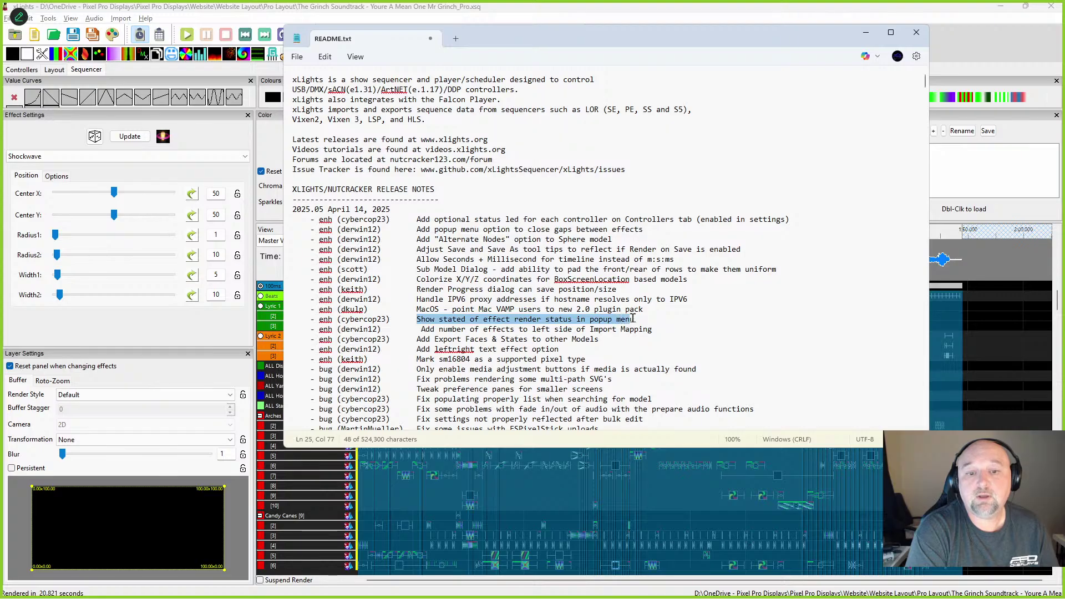
pyautogui.moveTo(468, 44); pyautogui.dragTo(1064, 166)
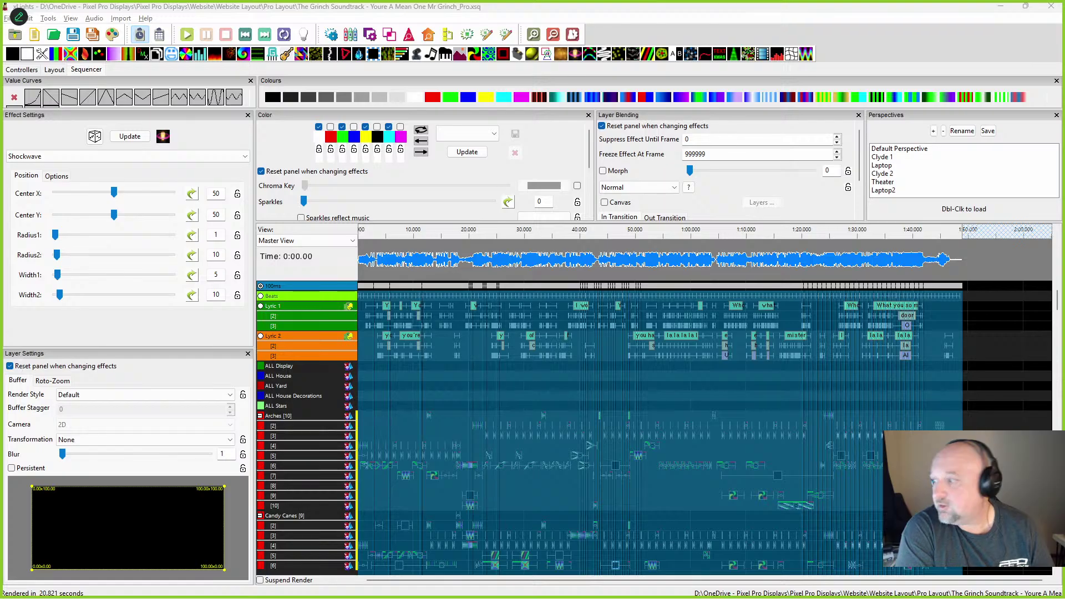
pyautogui.moveTo(1064, 167); pyautogui.dragTo(476, 94)
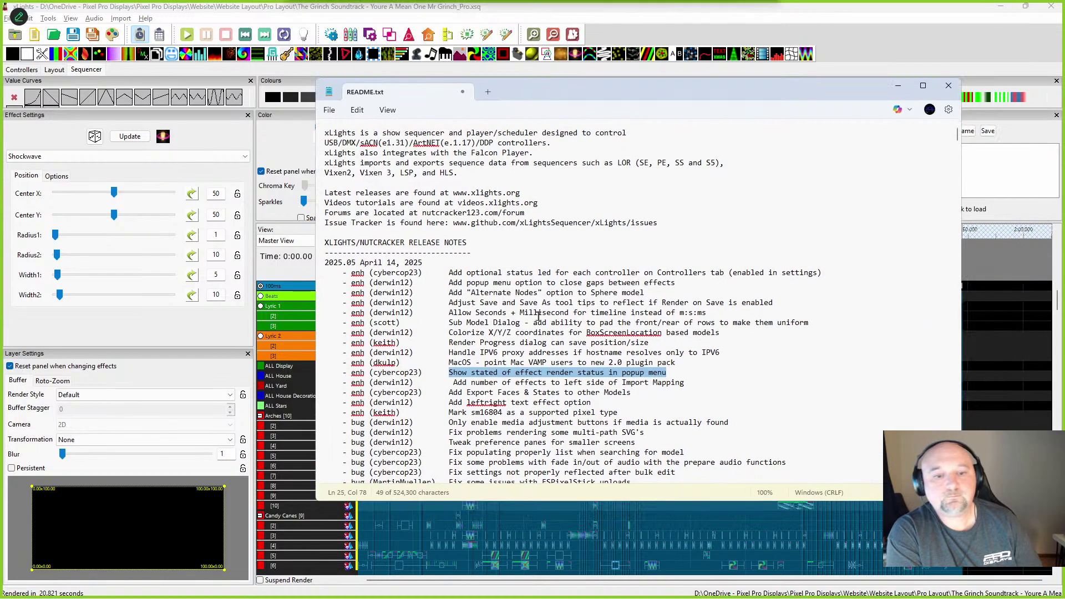
pyautogui.click(445, 391)
pyautogui.moveTo(445, 392); pyautogui.dragTo(733, 391)
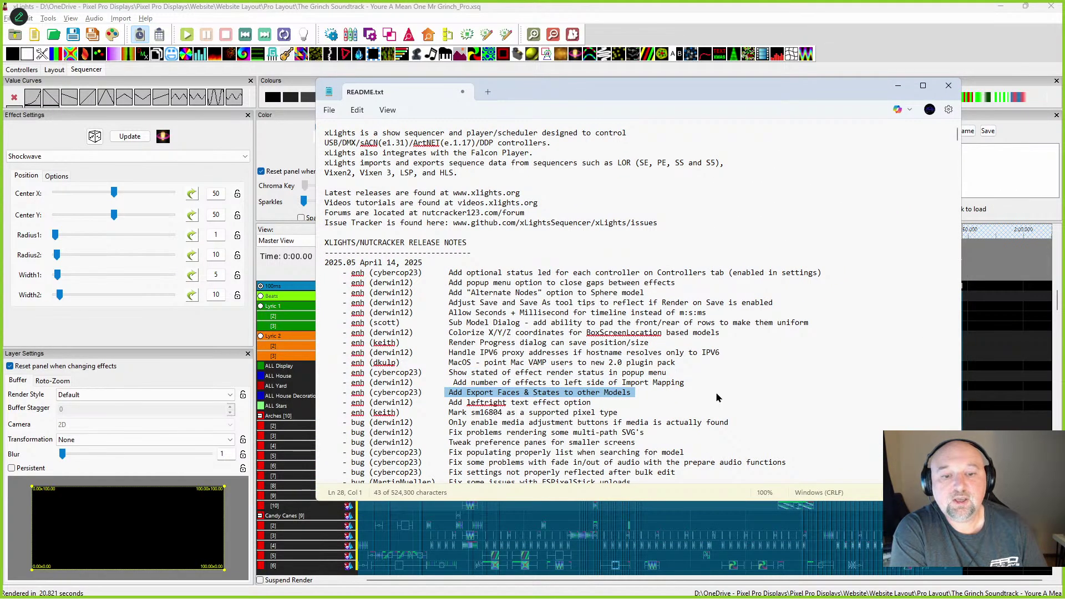
pyautogui.moveTo(443, 401); pyautogui.dragTo(545, 413)
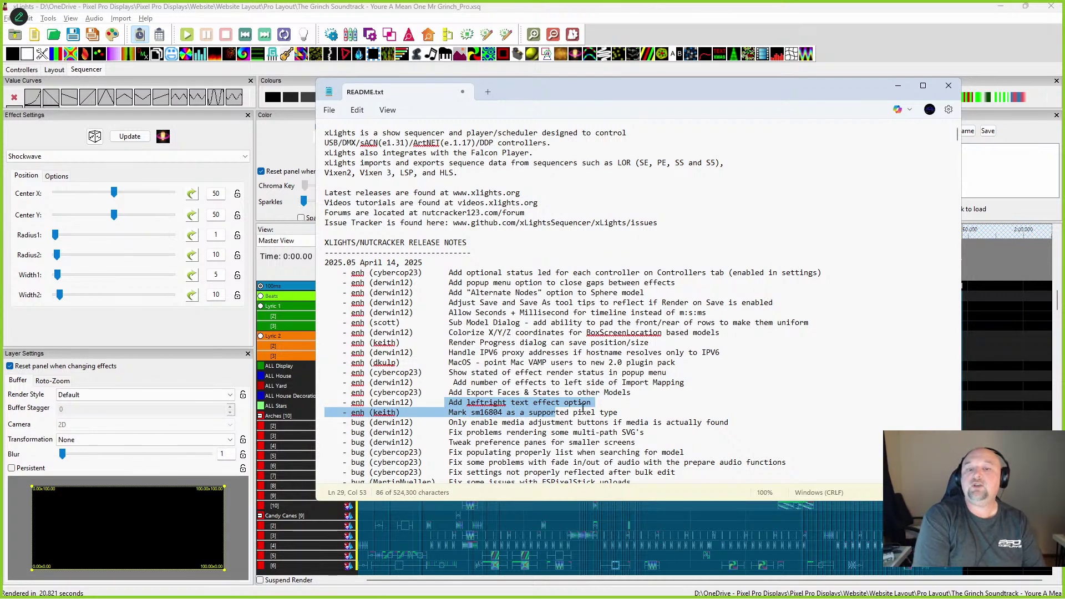
# Step: Switch to xLights and create a new Animation sequence at 20fps (50ms)
pyautogui.hotkey('alt', 'Tab')
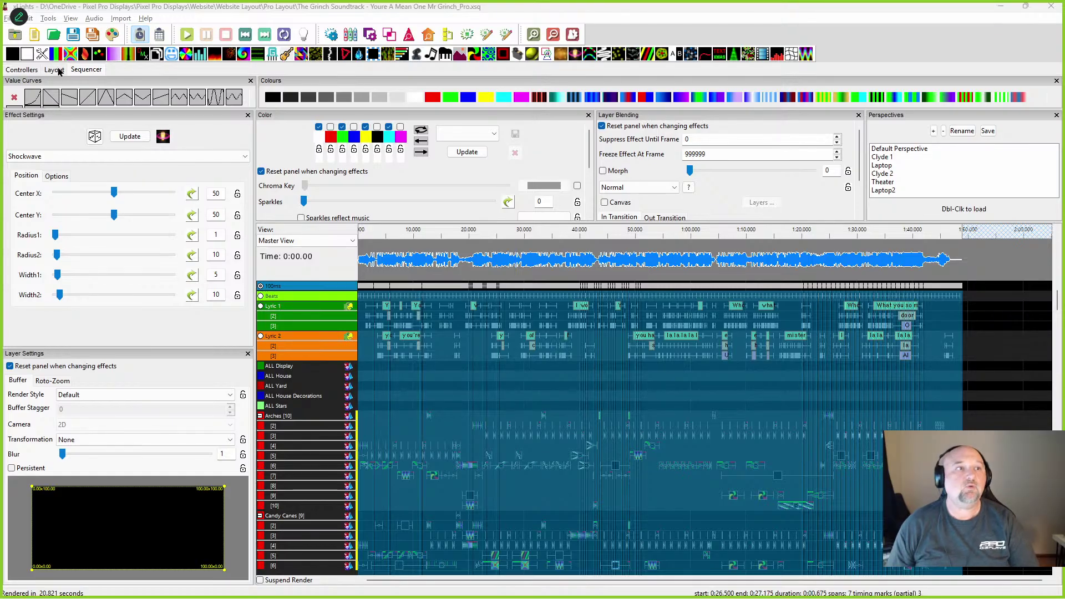
pyautogui.click(54, 36)
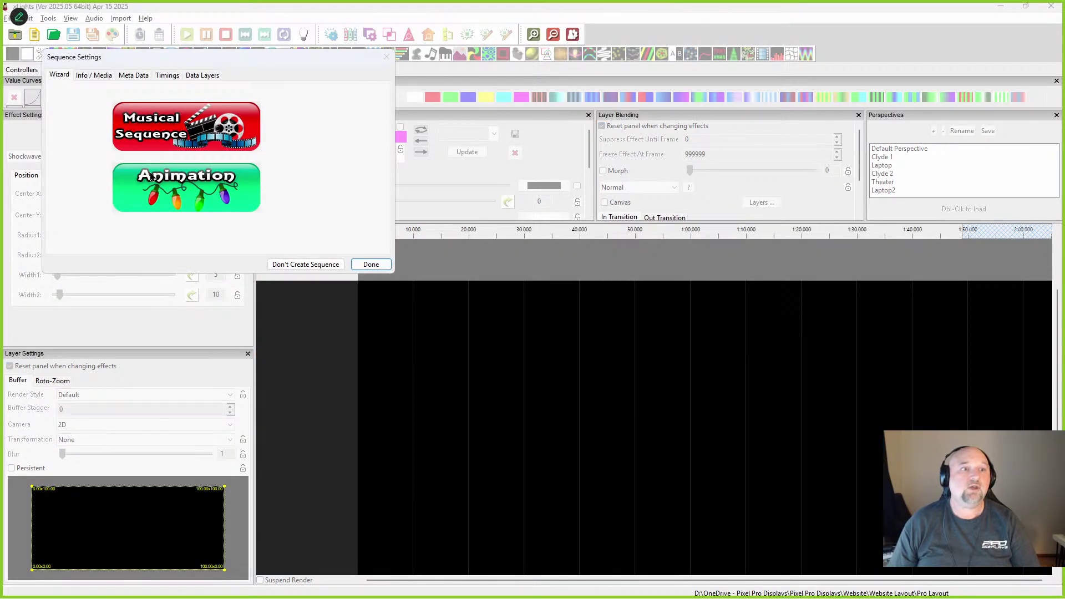
pyautogui.click(149, 196)
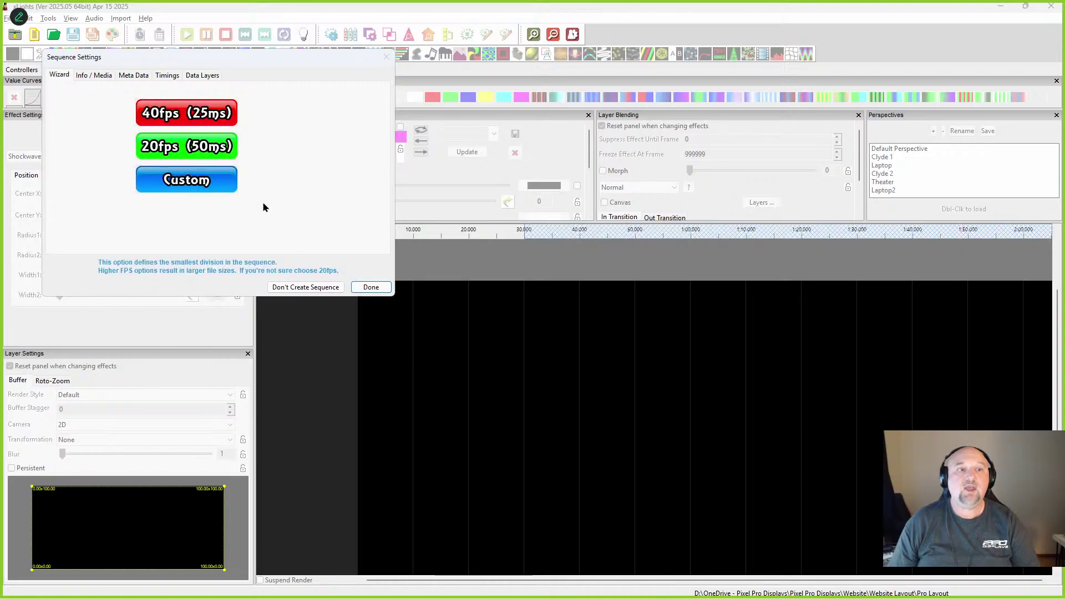
pyautogui.click(189, 150)
pyautogui.click(370, 287)
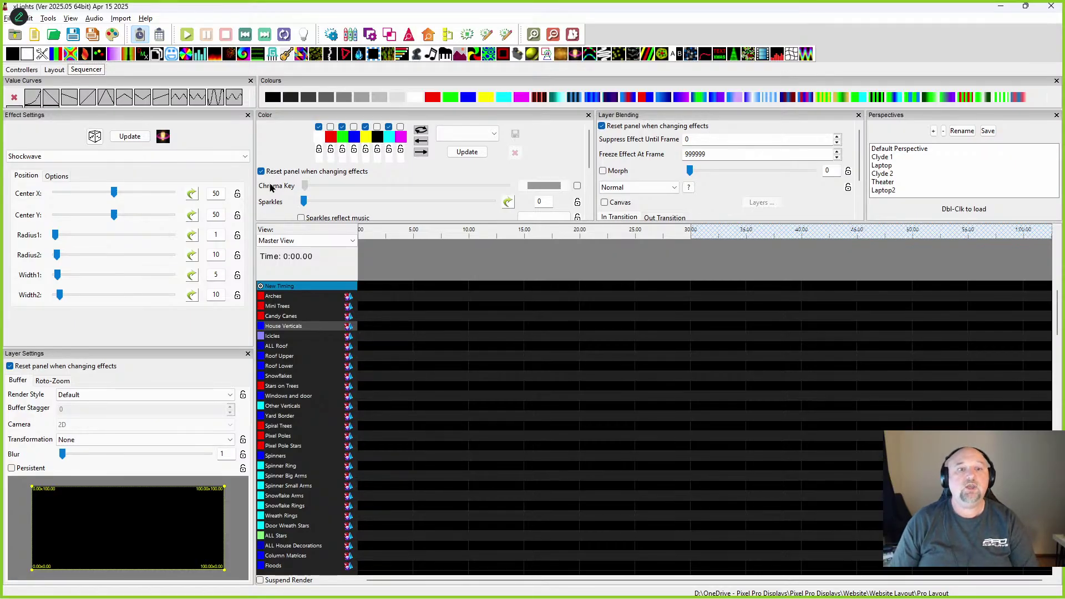
# Step: Show the Mega Tree view and place a Text effect on Matrix at Garage from the start to a timing mark at 0:10.850
pyautogui.click(322, 241)
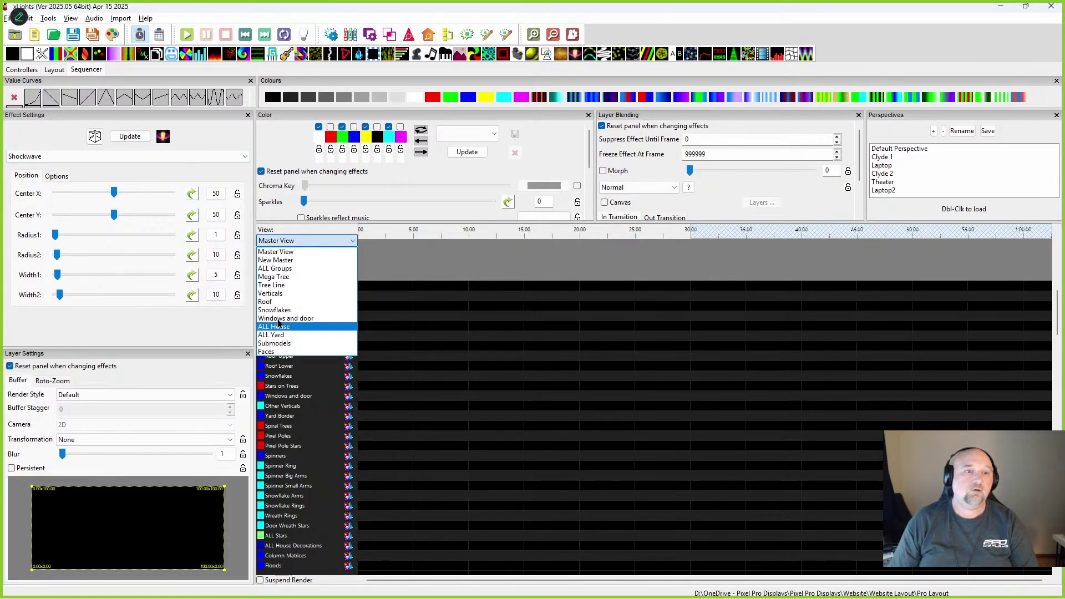
pyautogui.click(272, 277)
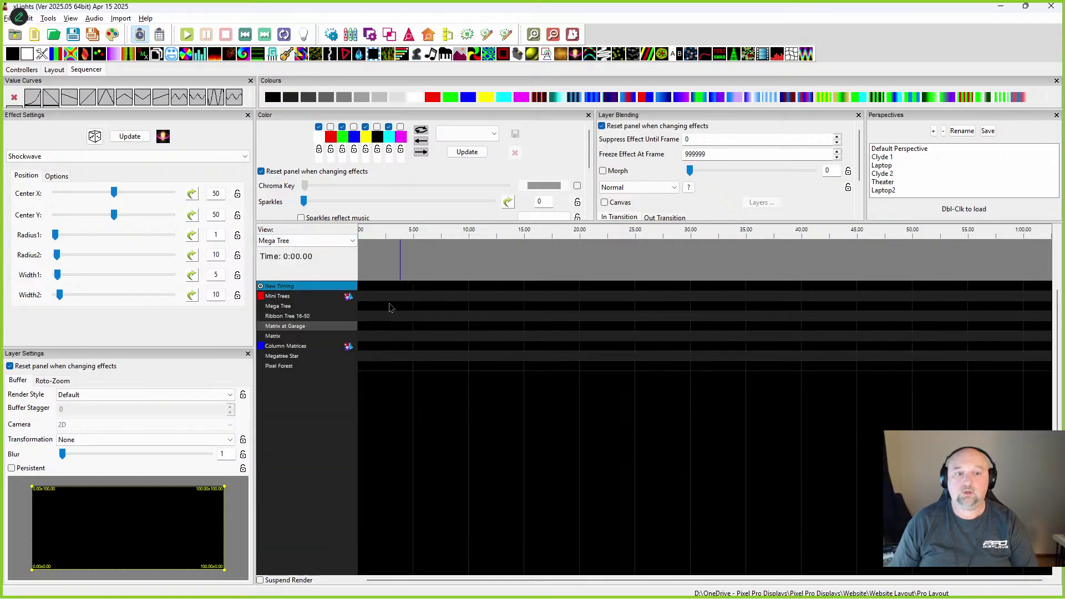
pyautogui.click(477, 254)
pyautogui.click(419, 333)
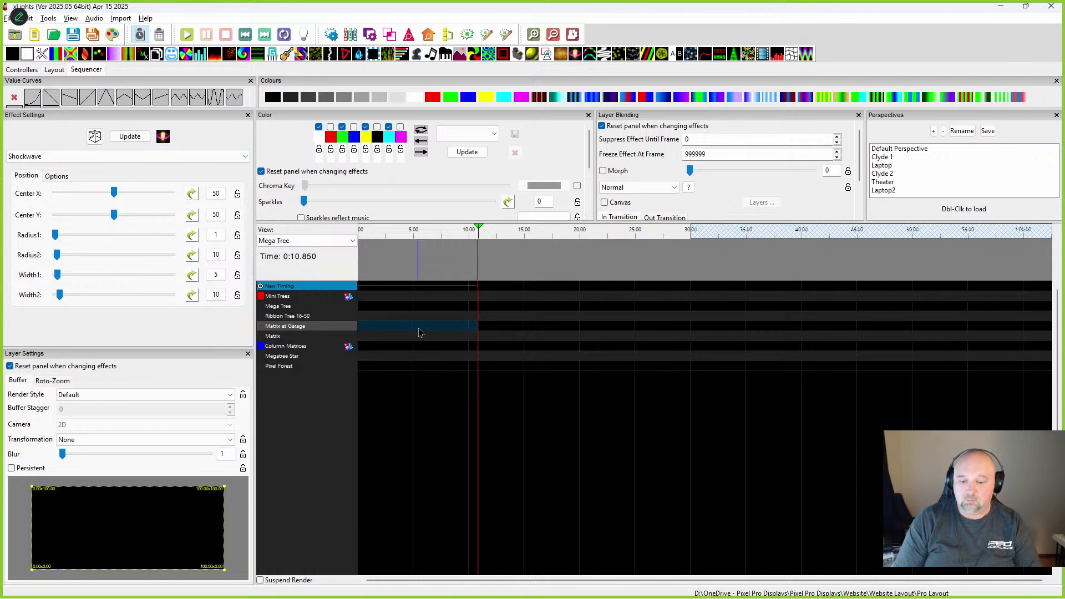
pyautogui.click(420, 331)
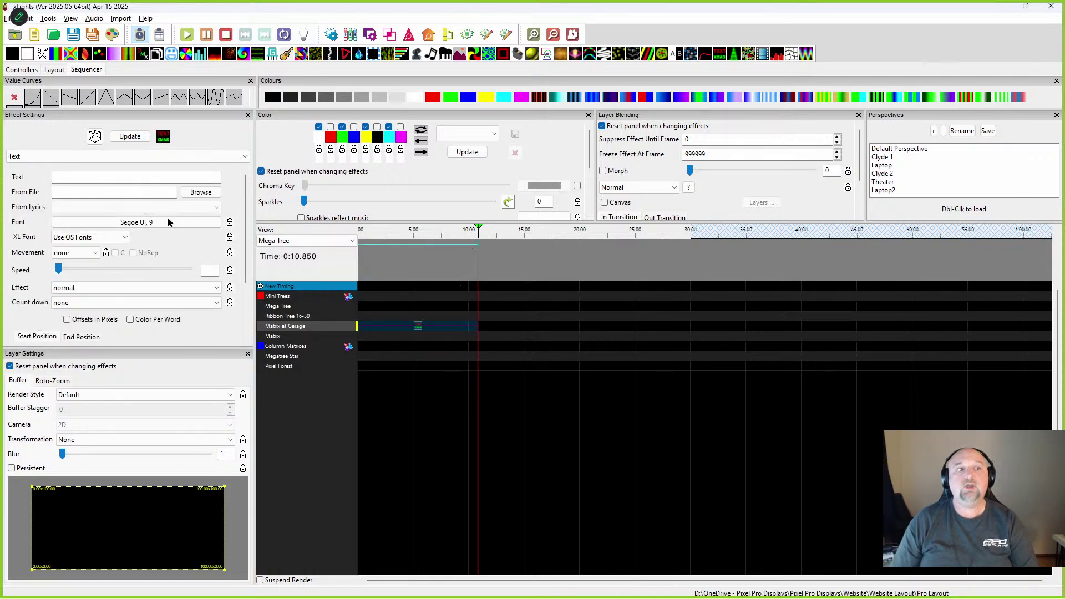
# Step: Set the Text effect's wording to HELLO ALL
pyautogui.click(60, 176)
pyautogui.write('T')
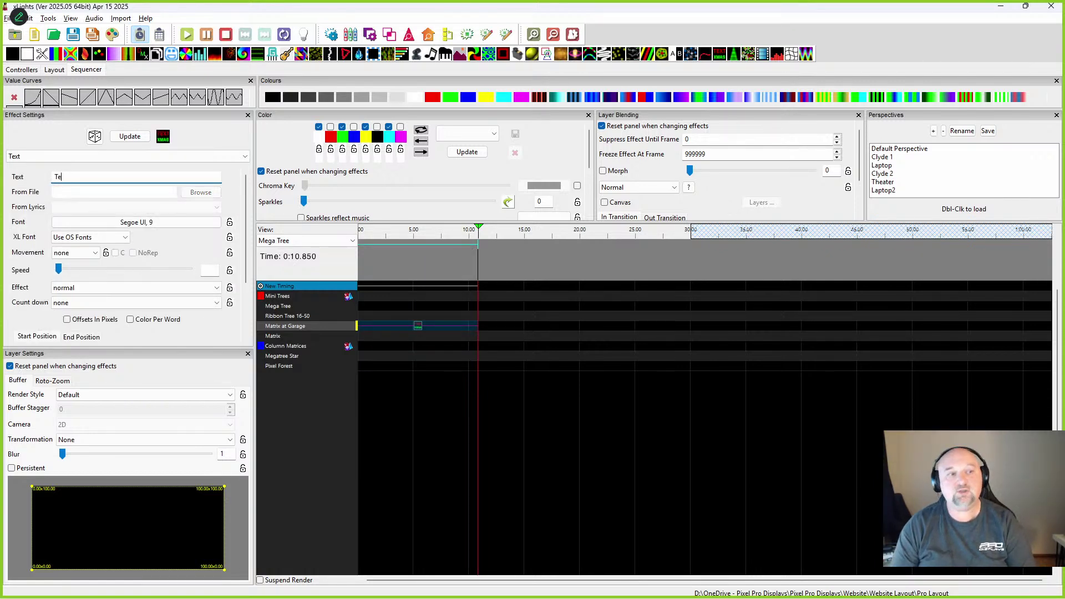
pyautogui.write('ELLO ALL')
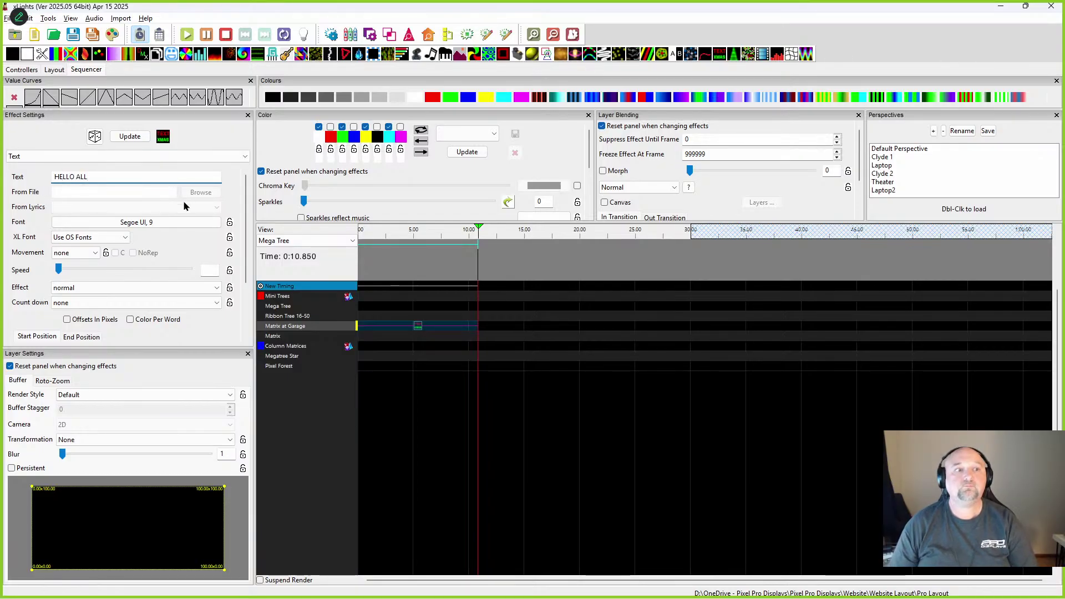
pyautogui.press('Tab')
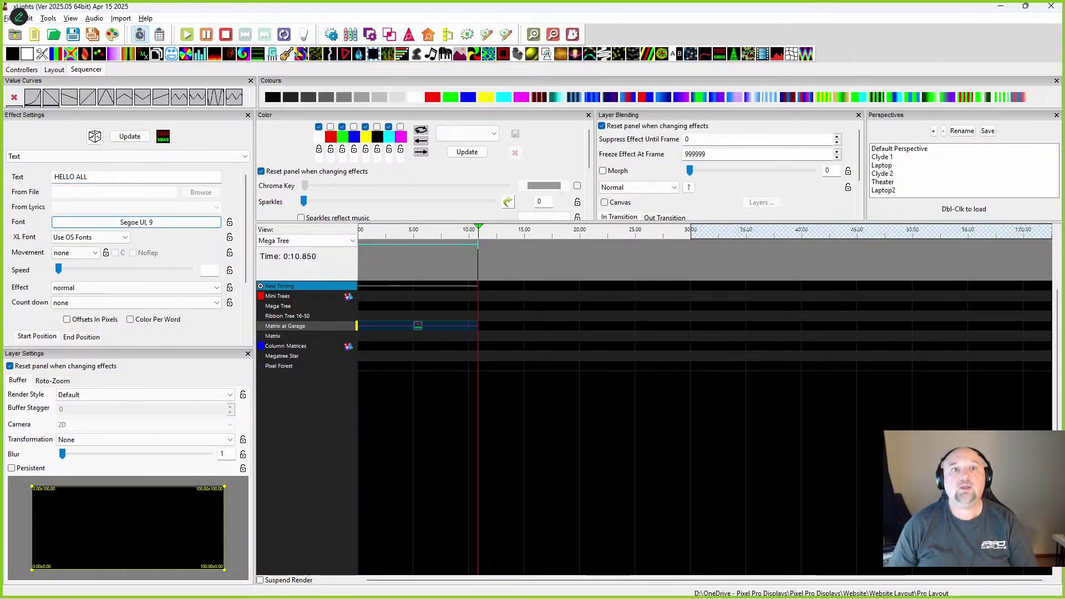
# Step: Show the Model Preview, undock it above the timeline, zoom it out and enlarge it to see the text
pyautogui.click(408, 35)
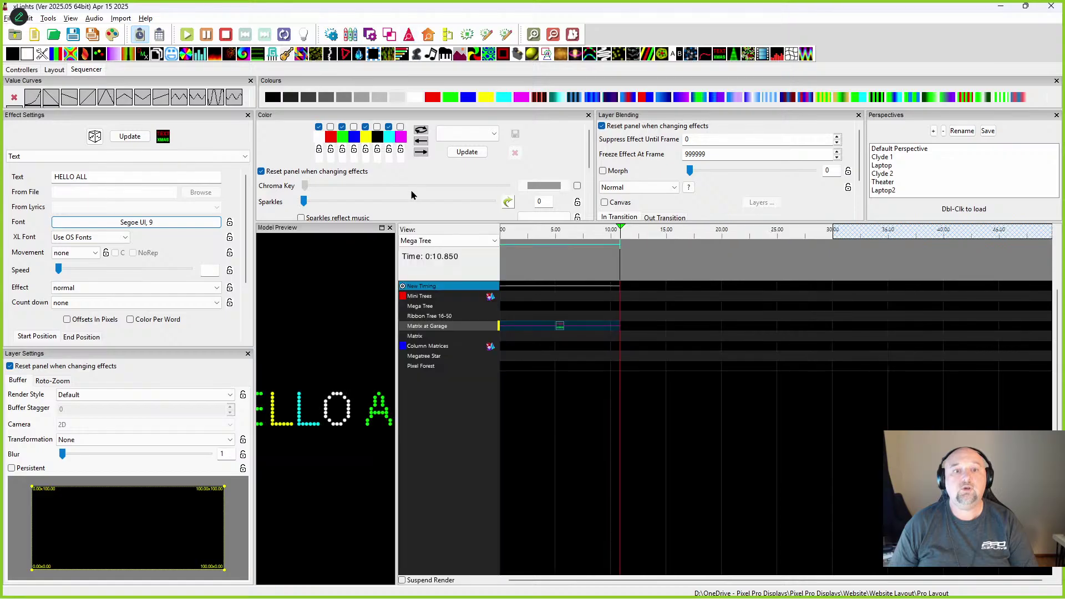
pyautogui.moveTo(324, 239); pyautogui.dragTo(427, 105)
pyautogui.scroll(-3, 473, 104)
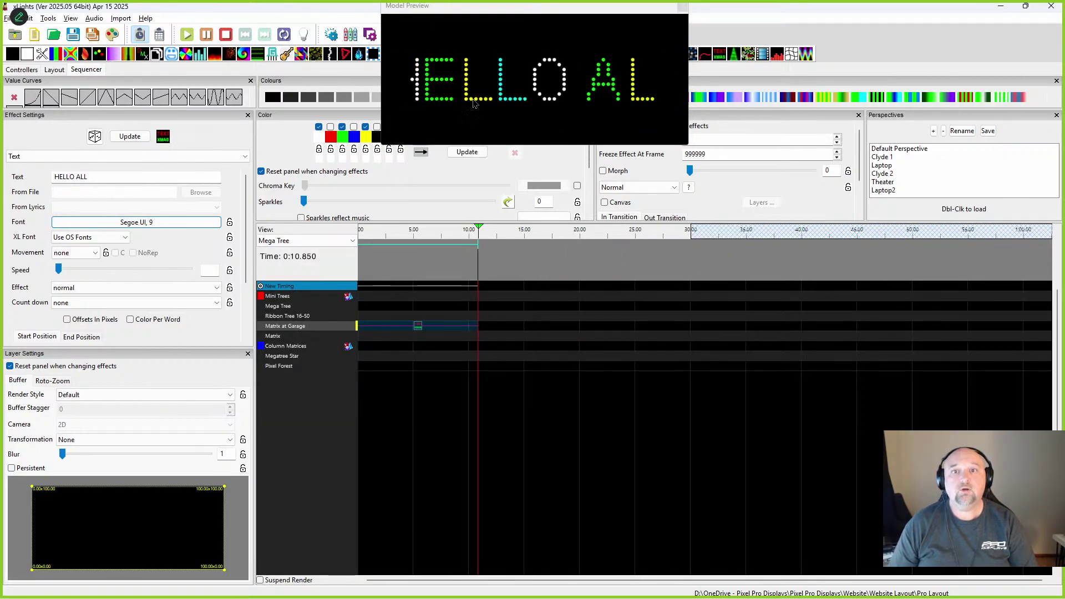
pyautogui.moveTo(380, 145); pyautogui.dragTo(373, 202)
# Step: Leave only white enabled in the Text effect's palette, moving the Model Preview clear of the color choices
pyautogui.click(342, 127)
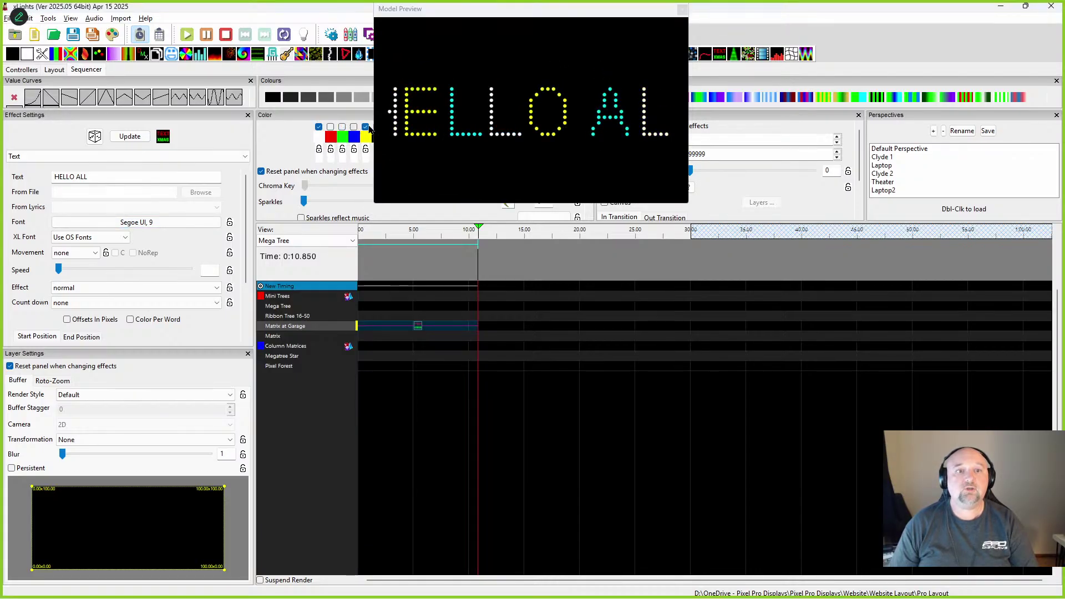
pyautogui.moveTo(442, 11); pyautogui.dragTo(564, 17)
pyautogui.click(389, 128)
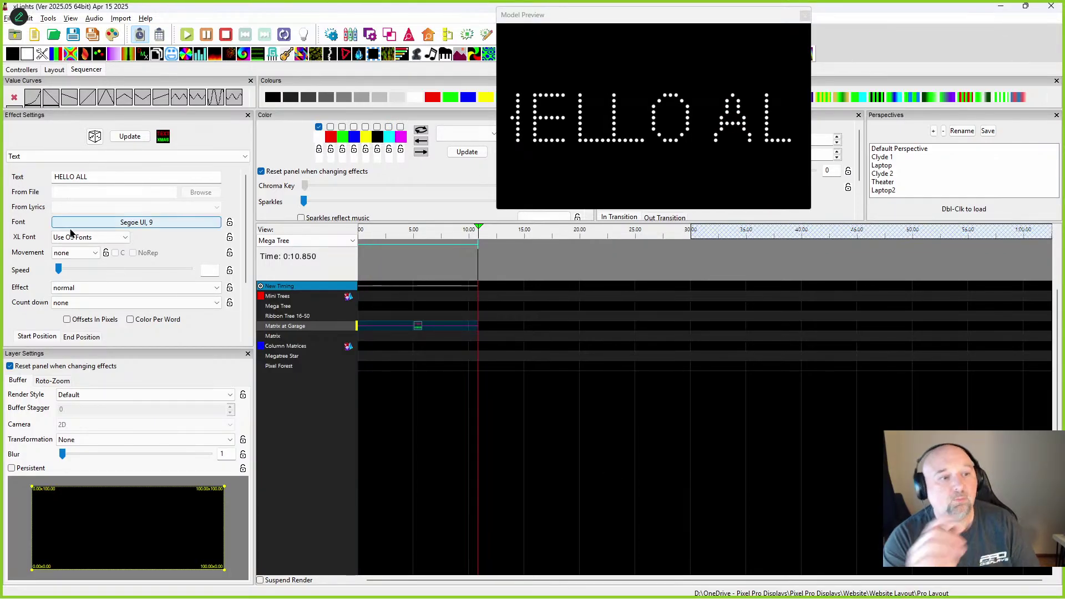
# Step: Set the Text effect's speed to 10 and its movement to left
pyautogui.moveTo(76, 271); pyautogui.dragTo(81, 268)
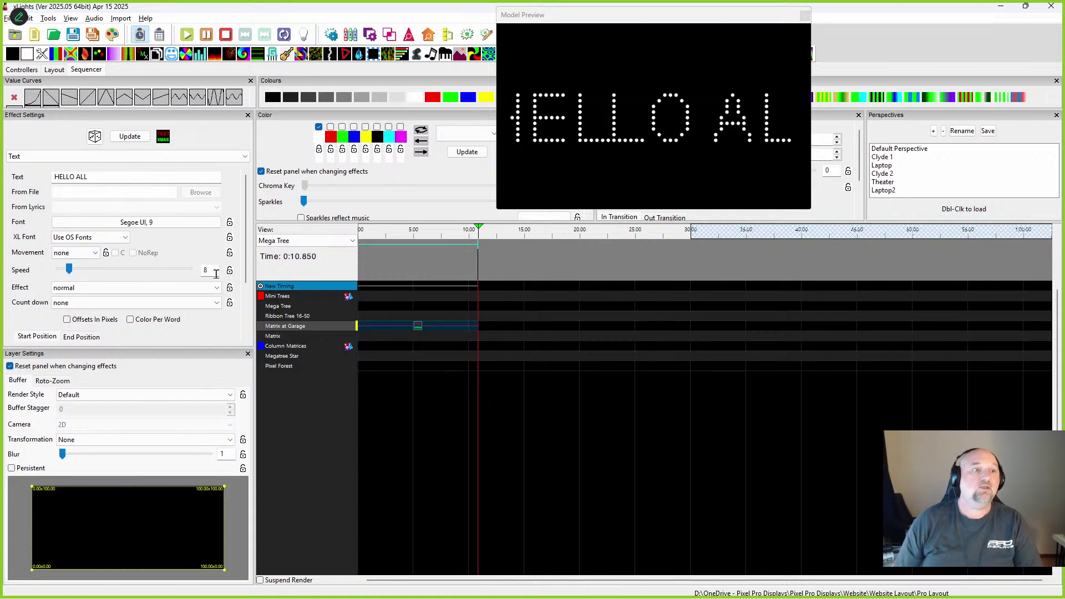
pyautogui.write('10')
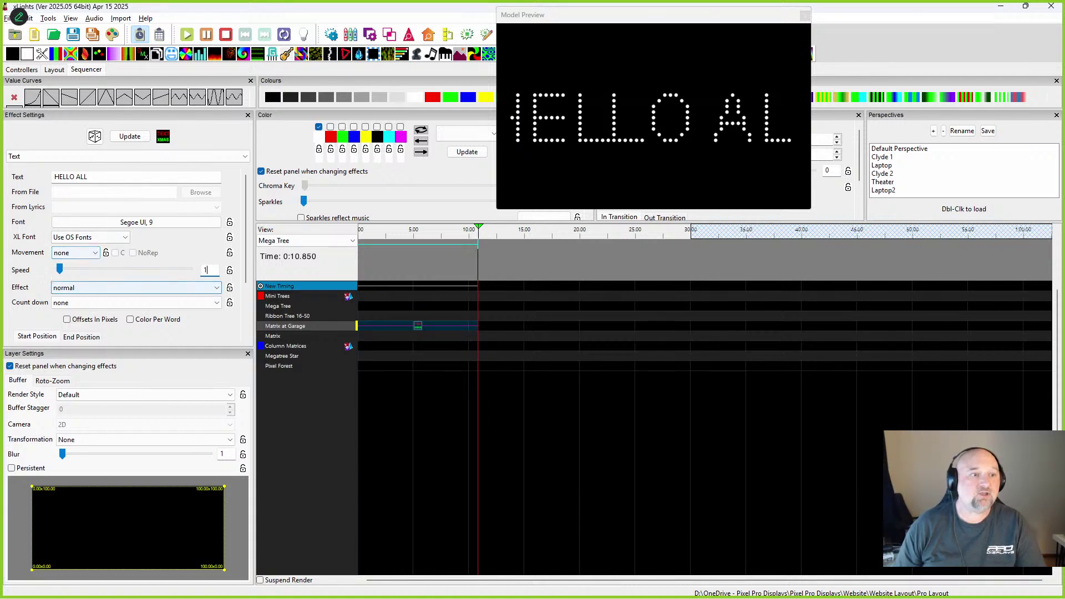
pyautogui.click(89, 254)
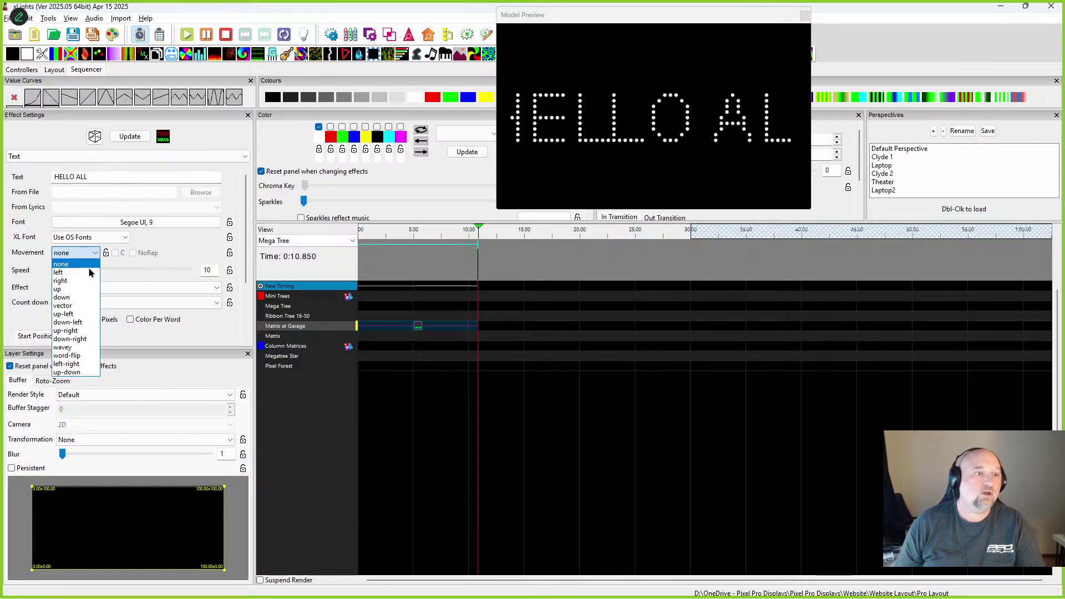
pyautogui.click(59, 273)
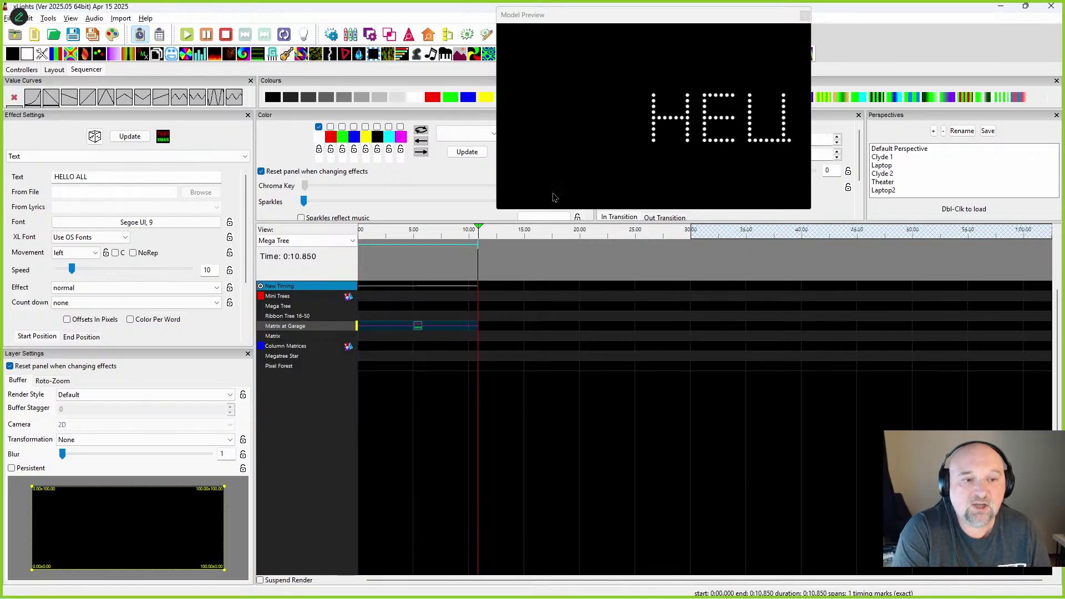
# Step: Play the sequence from near its start and watch the HELLO ALL text scroll in the Model Preview
pyautogui.moveTo(361, 267); pyautogui.dragTo(366, 271)
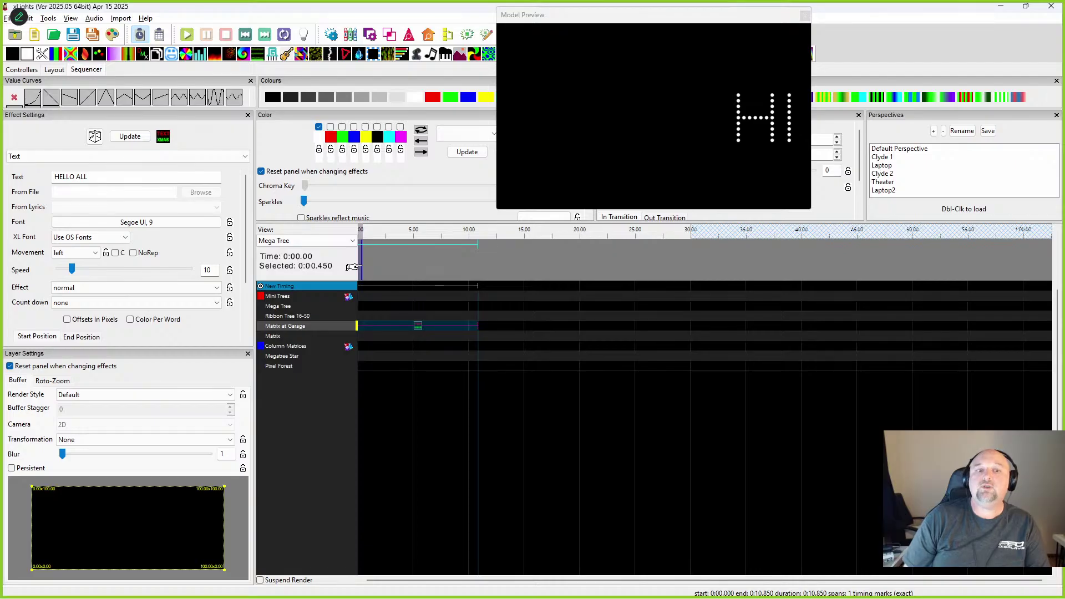
pyautogui.click(373, 271)
pyautogui.click(361, 275)
pyautogui.press('space')
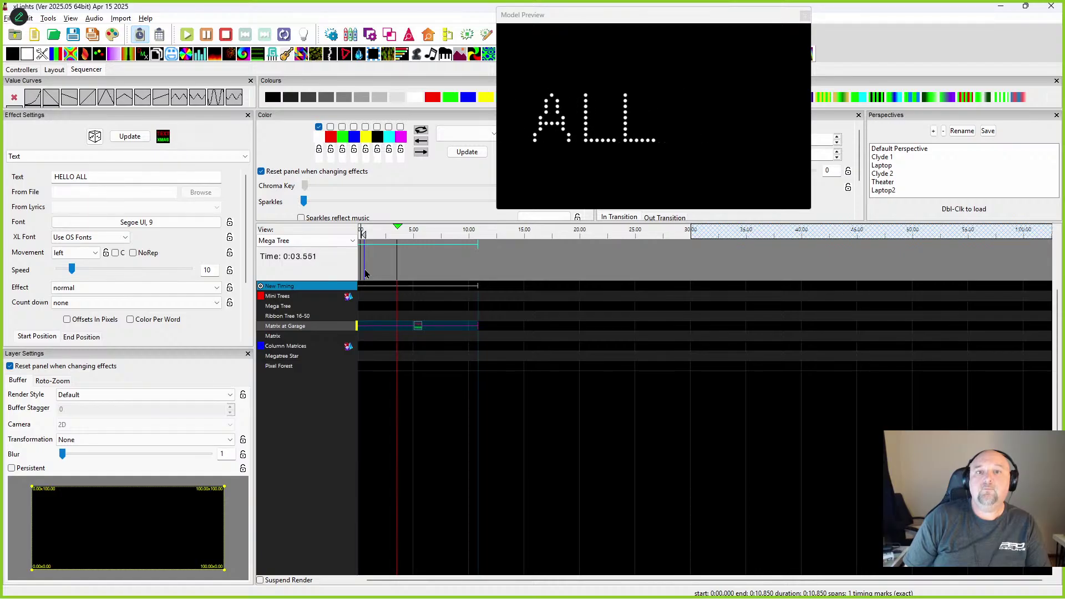
pyautogui.click(365, 273)
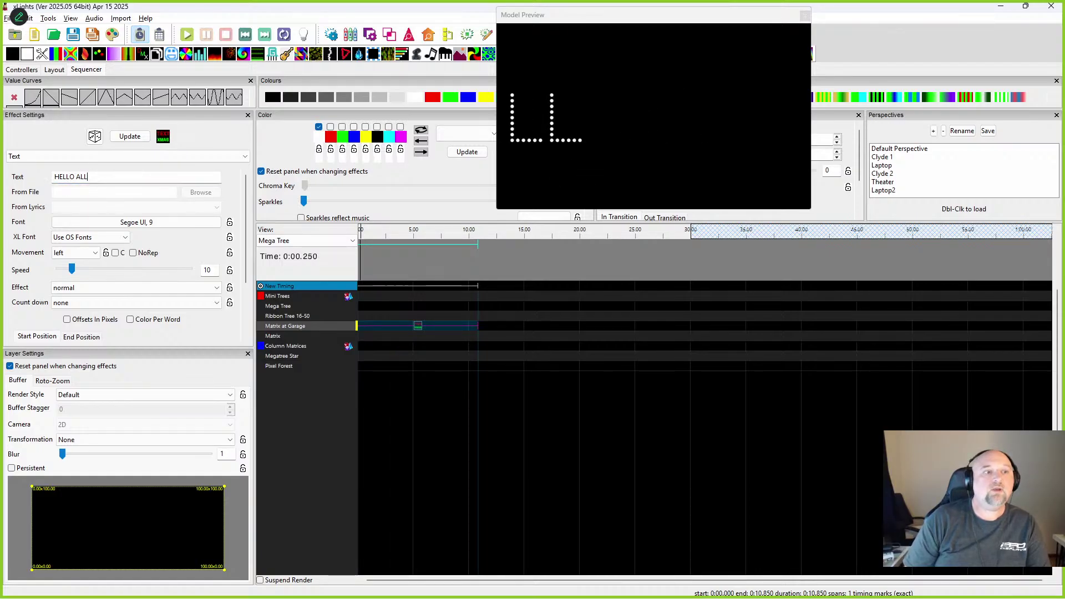
pyautogui.press('space')
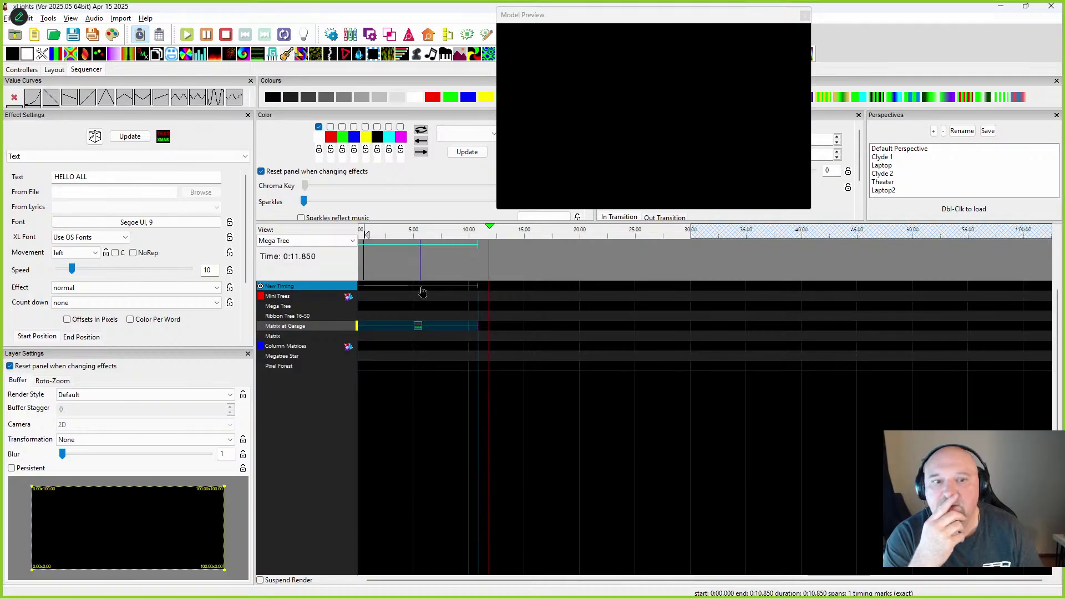
pyautogui.press('space')
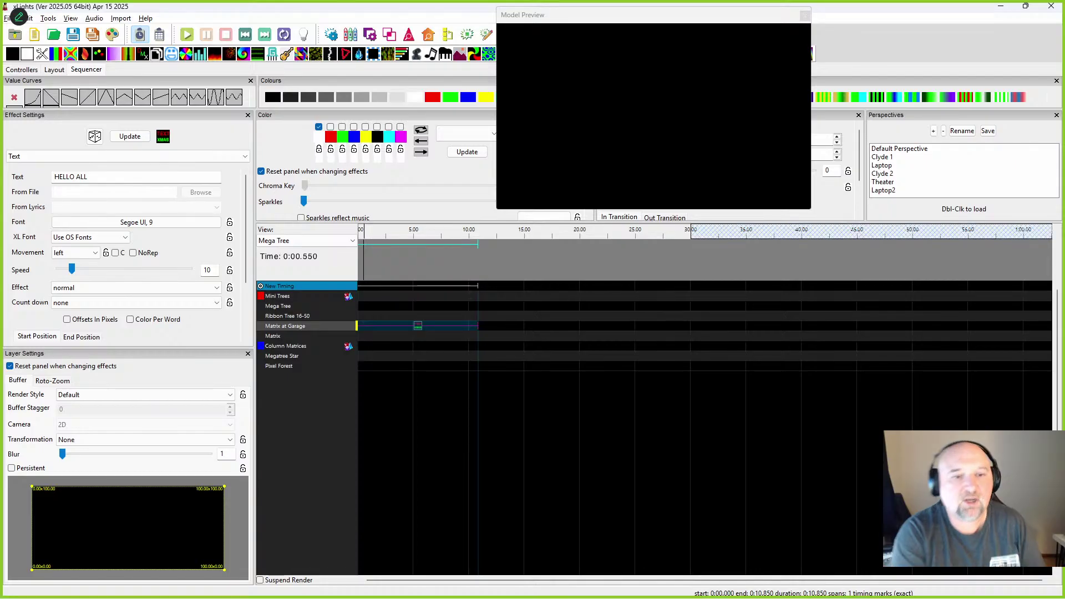
# Step: Copy the HELLO ALL Text effect from the Matrix at Garage row onto the start of the Matrix row
pyautogui.rightClick(418, 326)
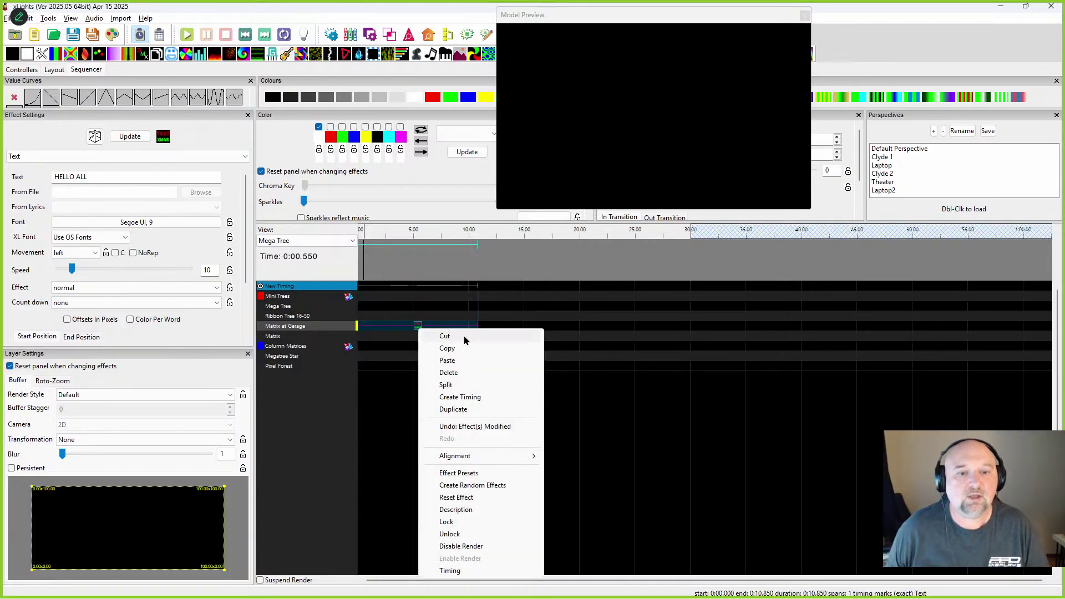
pyautogui.click(459, 349)
pyautogui.rightClick(367, 336)
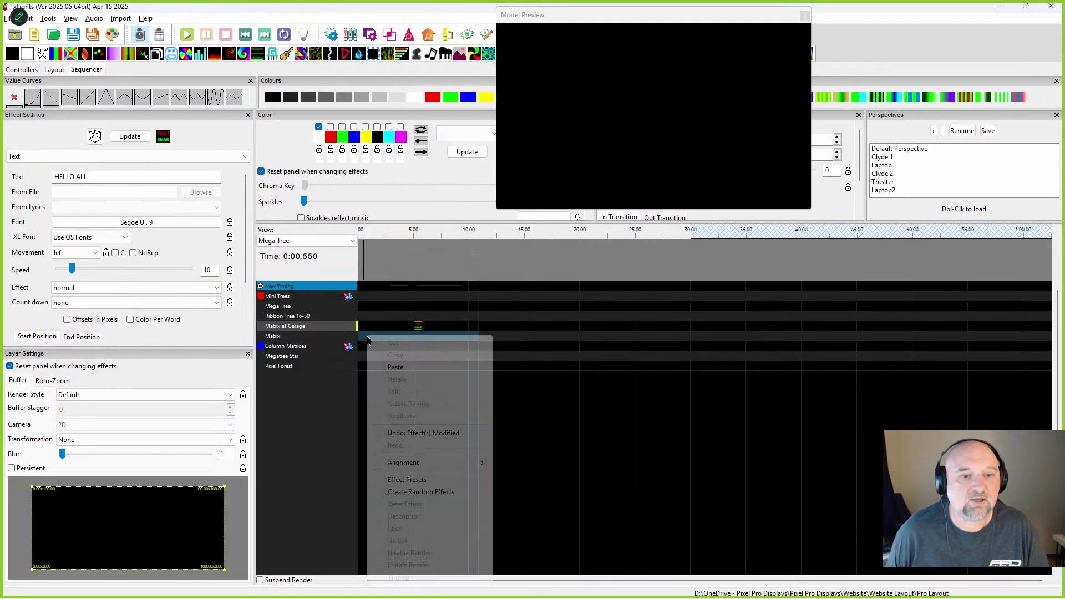
pyautogui.click(397, 367)
# Step: Replace the Model Preview with the House Preview, turn off its 3D view and undock it
pyautogui.click(805, 15)
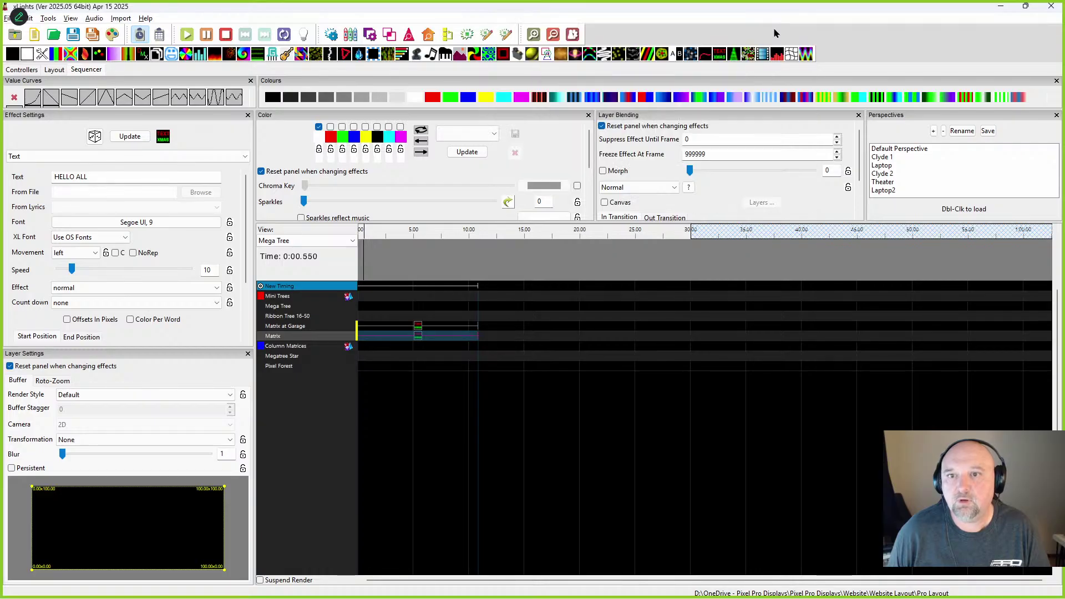
pyautogui.click(428, 36)
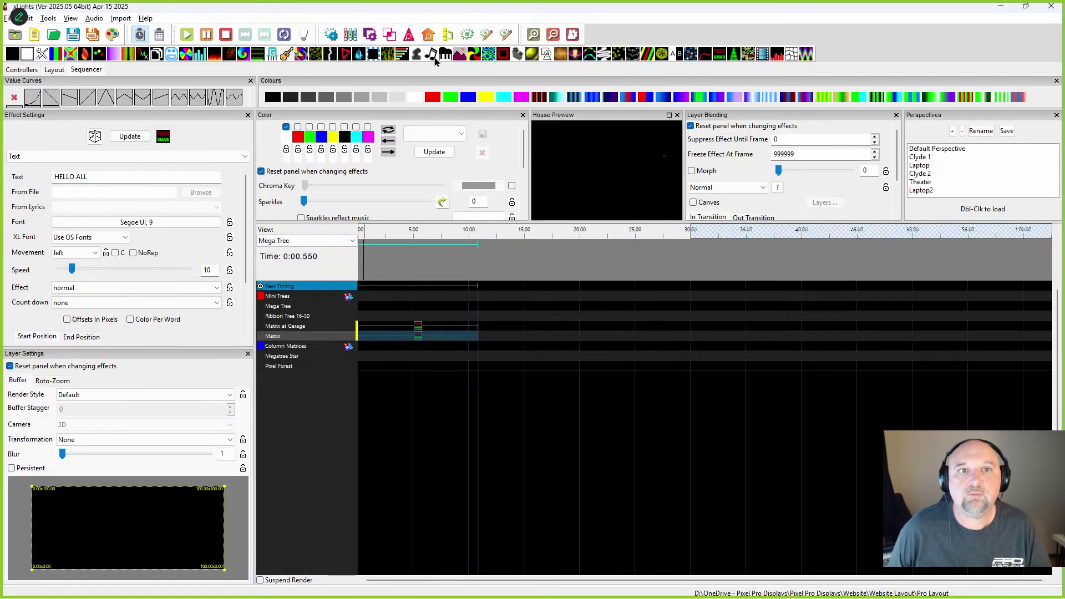
pyautogui.rightClick(602, 176)
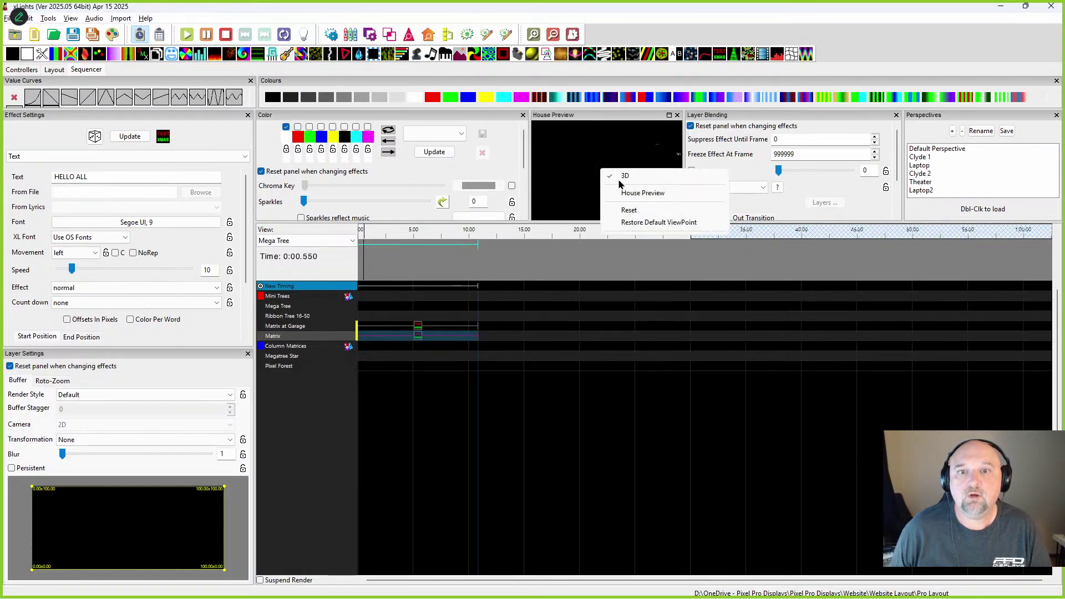
pyautogui.click(613, 174)
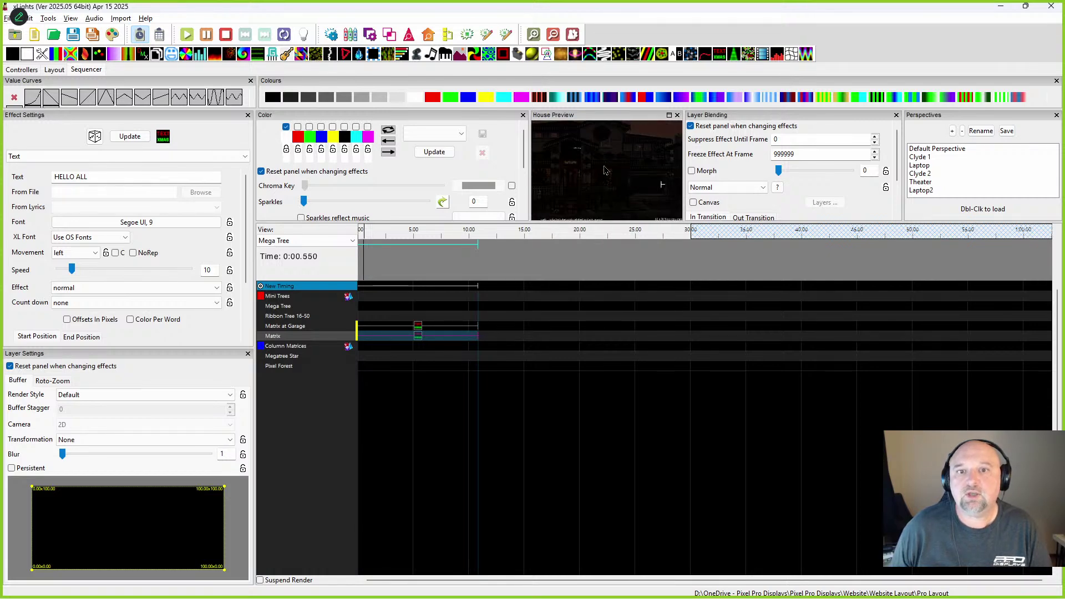
pyautogui.doubleClick(578, 116)
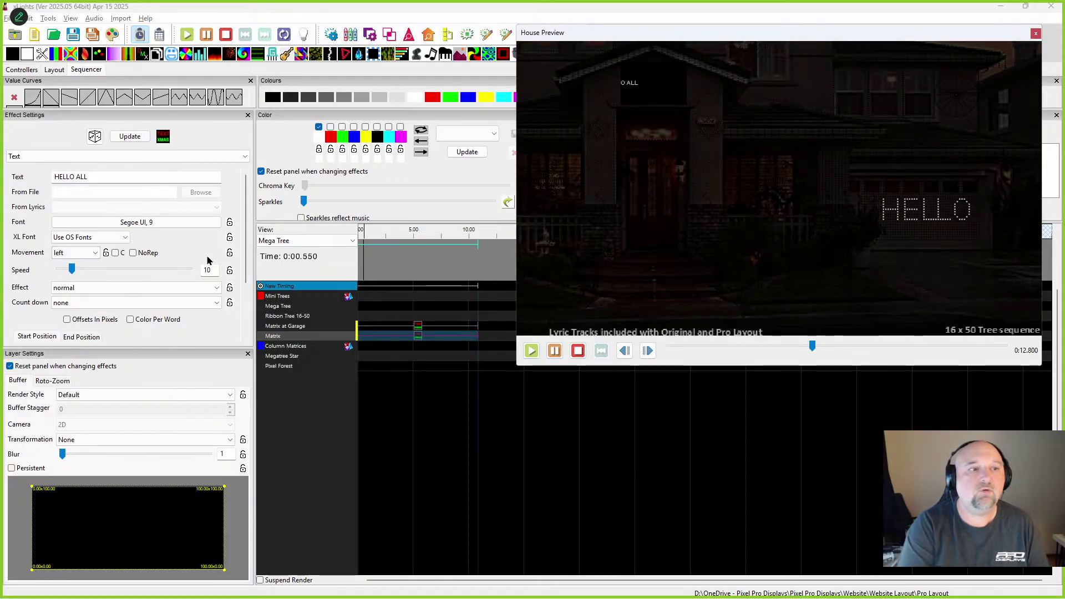
# Step: Set the Text effect's speed to 14 on the Matrix row and to 20 on the Matrix at Garage row
pyautogui.scroll(-4, 102, 274)
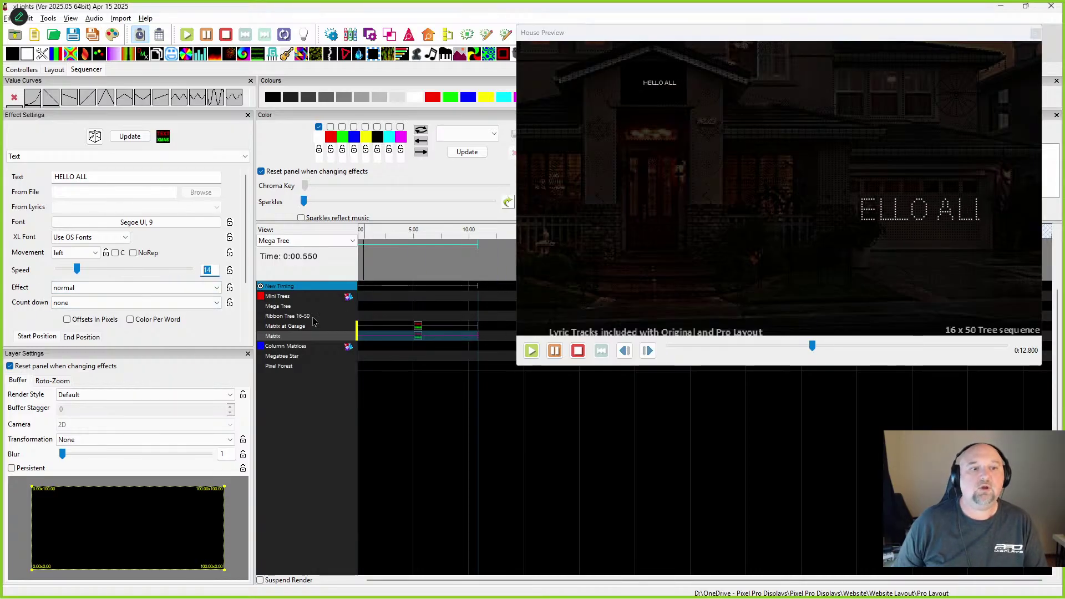
pyautogui.click(398, 328)
pyautogui.doubleClick(209, 270)
pyautogui.write('20')
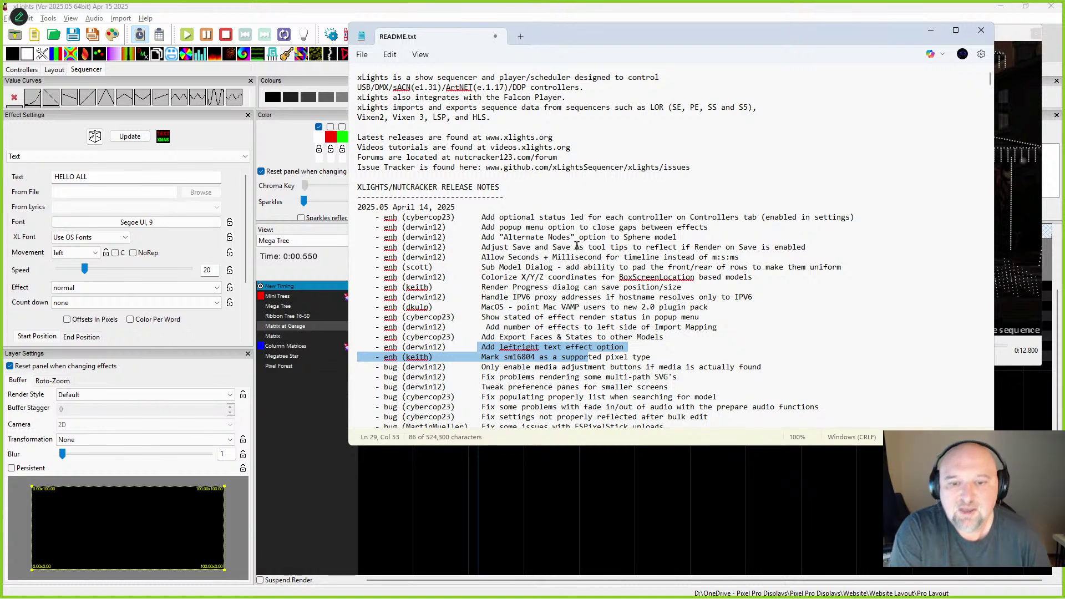
# Step: Switch to README.txt and highlight the sm16804 pixel type note, the 2025.04 heading and the SubModelDialog title note
pyautogui.moveTo(659, 357); pyautogui.dragTo(488, 357)
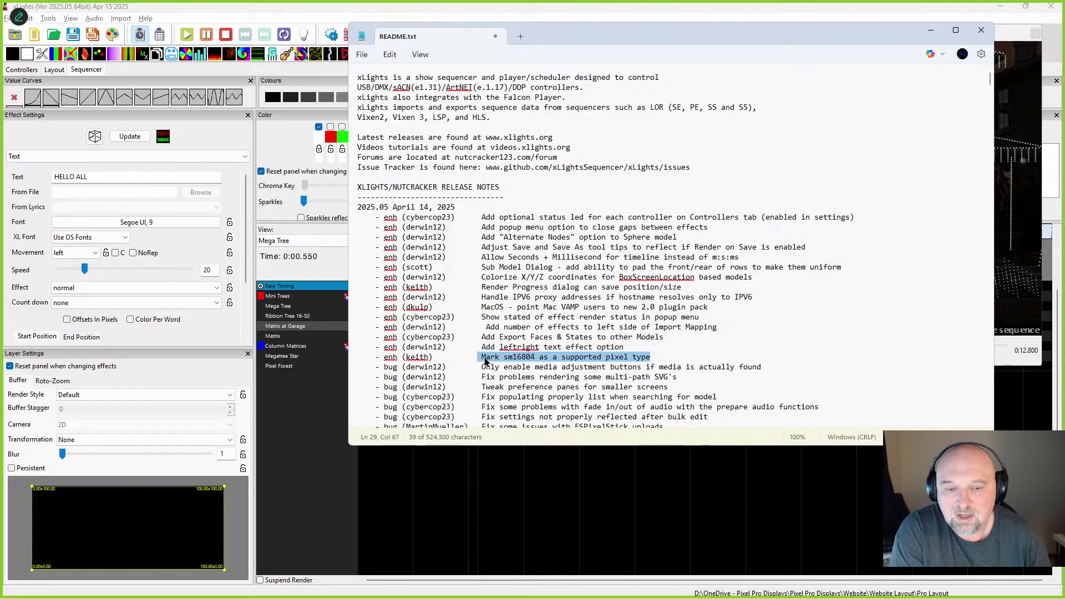
pyautogui.click(485, 357)
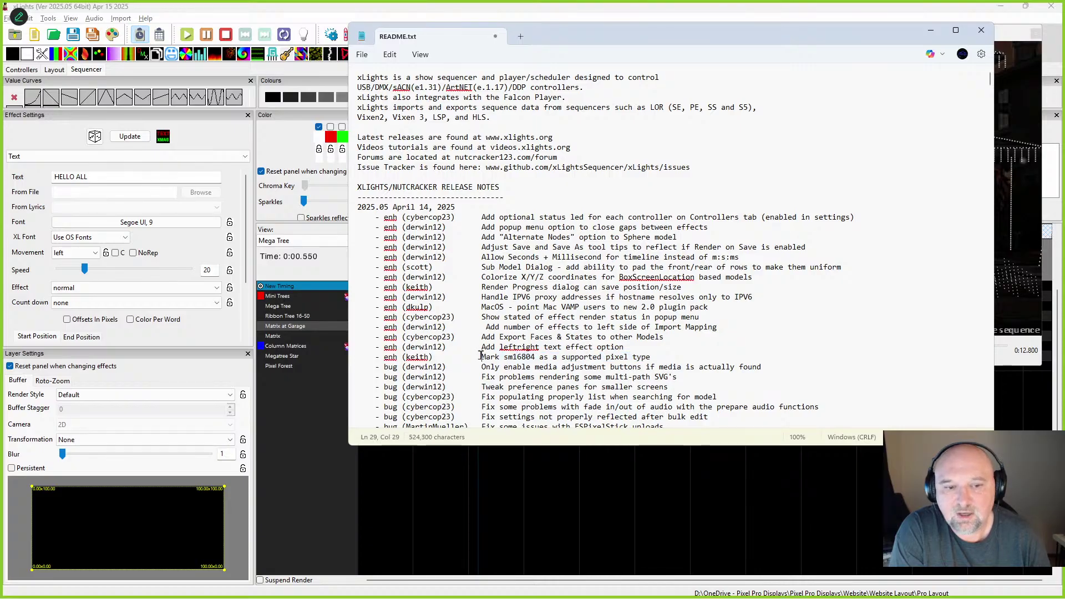
pyautogui.scroll(-10, 481, 355)
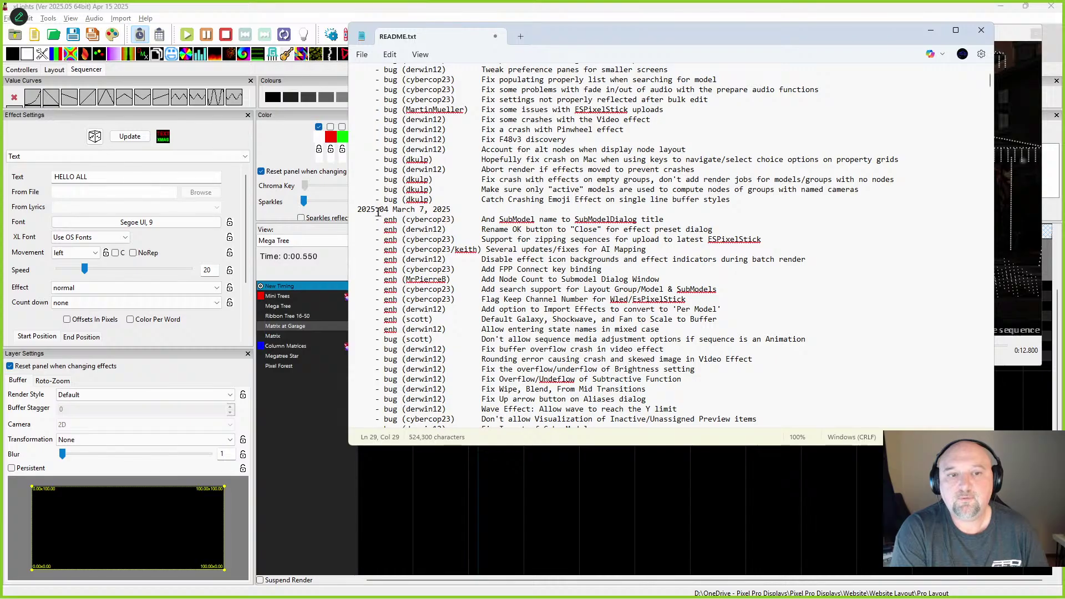
pyautogui.moveTo(380, 211); pyautogui.dragTo(425, 213)
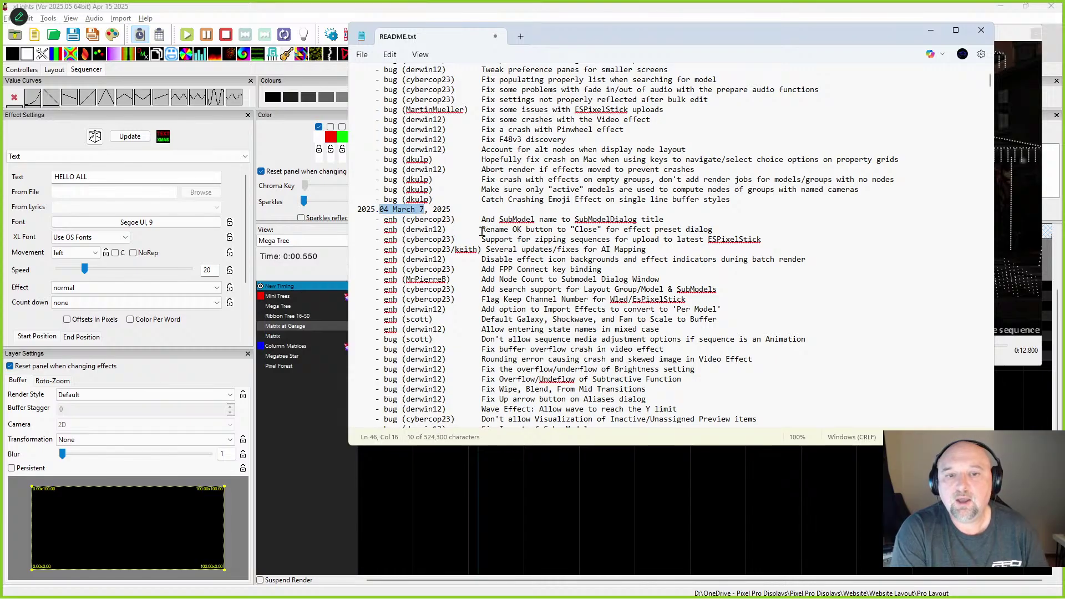
pyautogui.moveTo(482, 223); pyautogui.dragTo(707, 227)
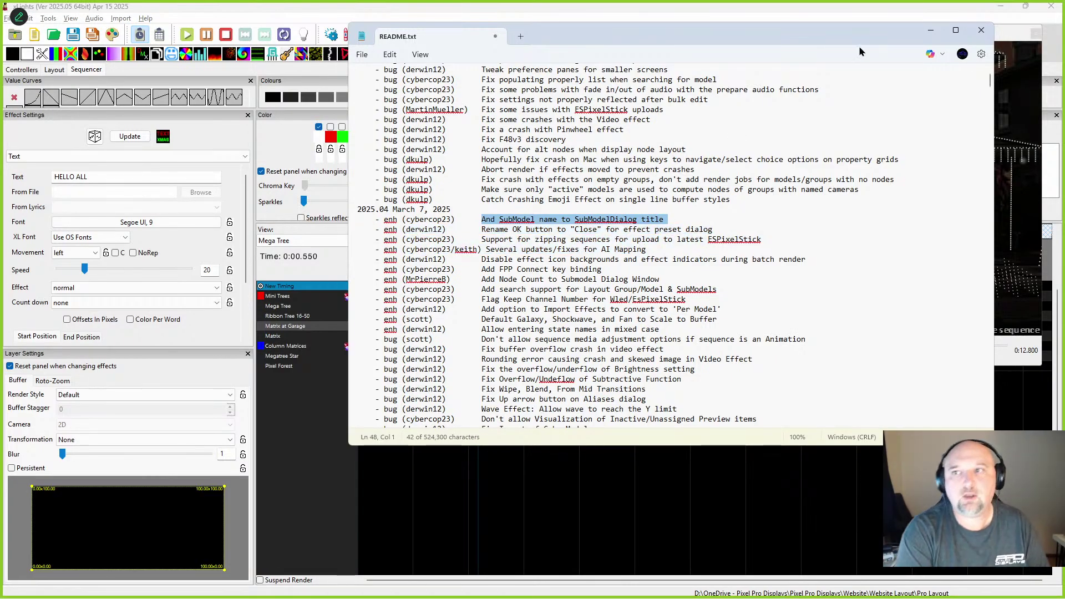
# Step: Return to xLights, open Effect Presets from the Column Matrices row, examine the dialog's Close option and dismiss it
pyautogui.click(931, 30)
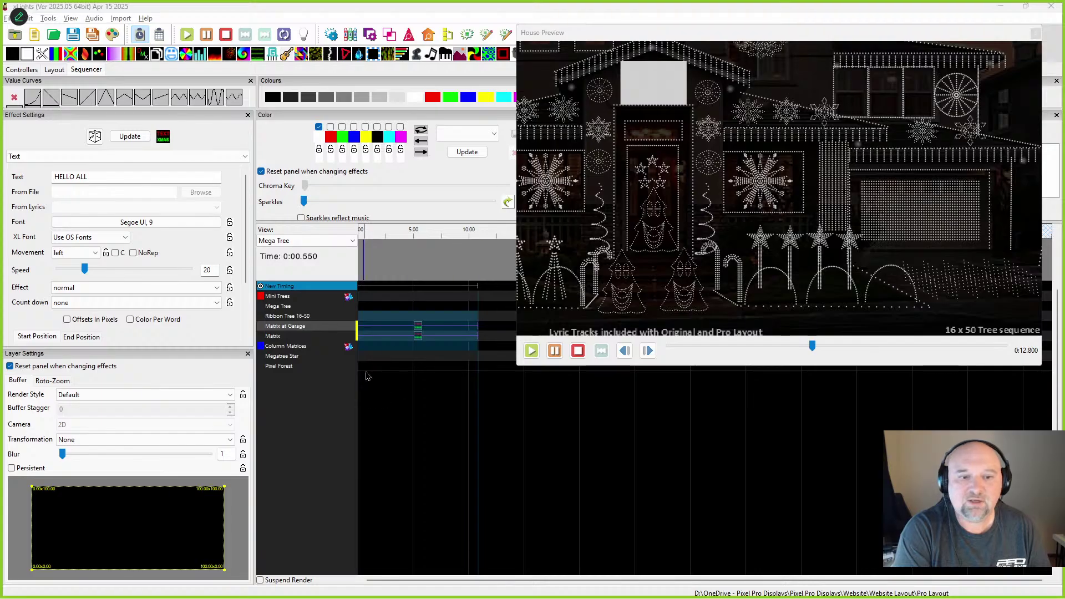
pyautogui.click(392, 332)
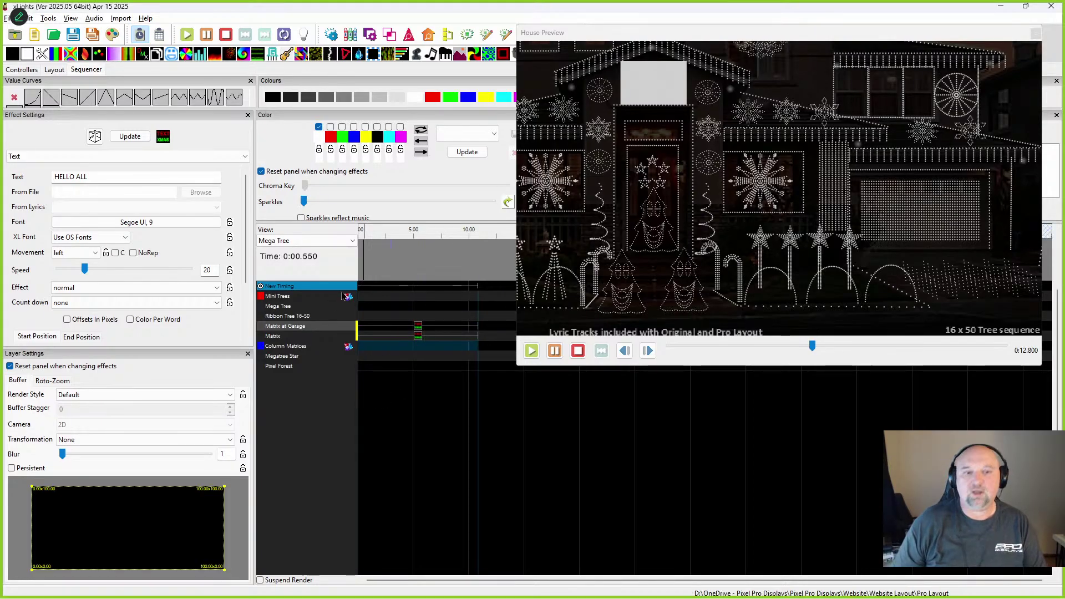
pyautogui.rightClick(391, 347)
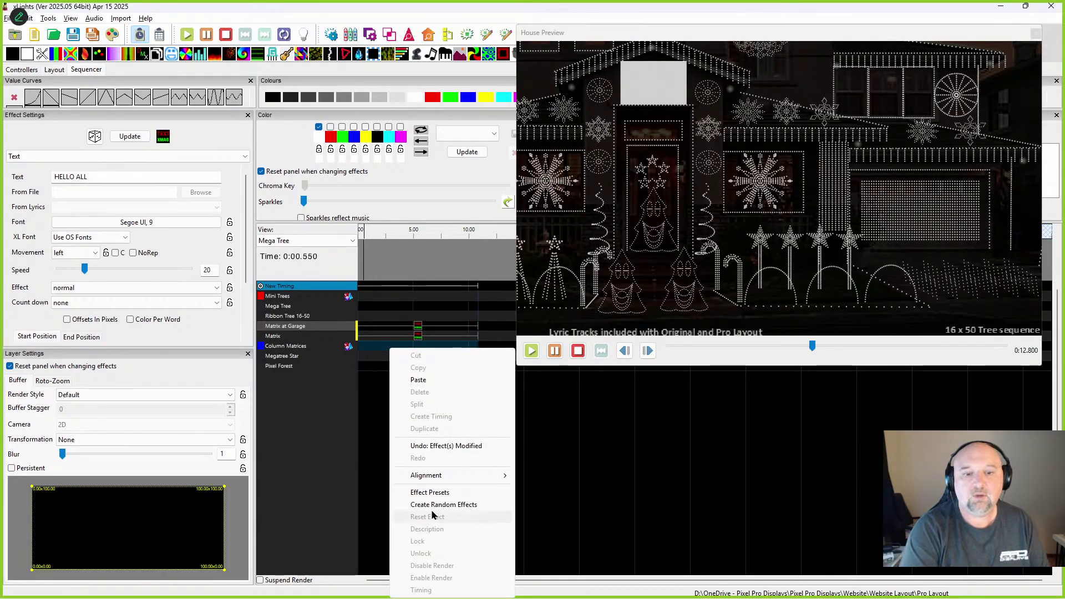
pyautogui.click(826, 349)
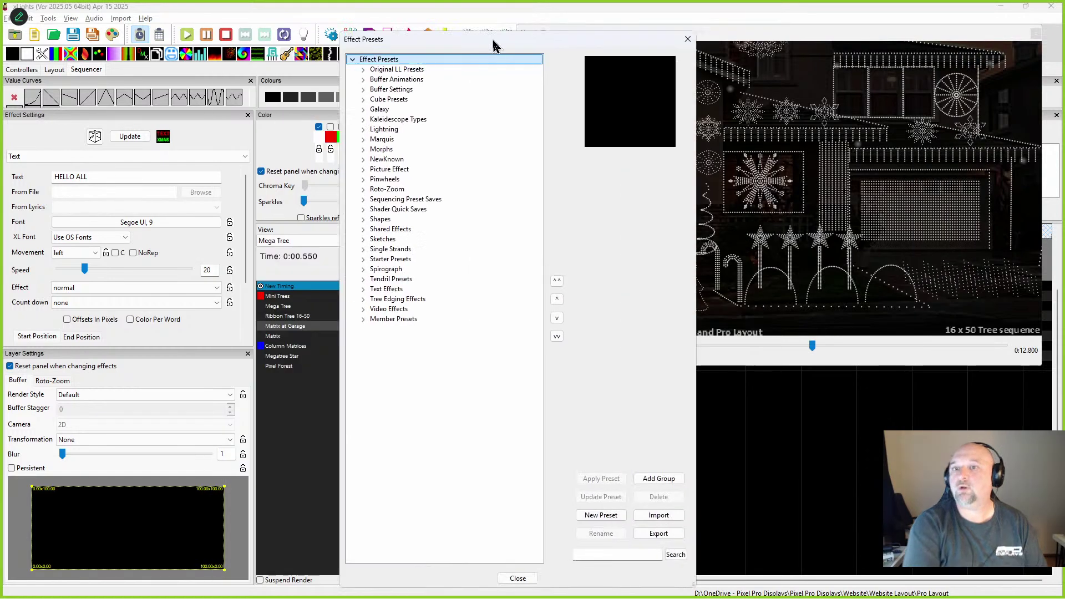
pyautogui.moveTo(494, 43); pyautogui.dragTo(543, 28)
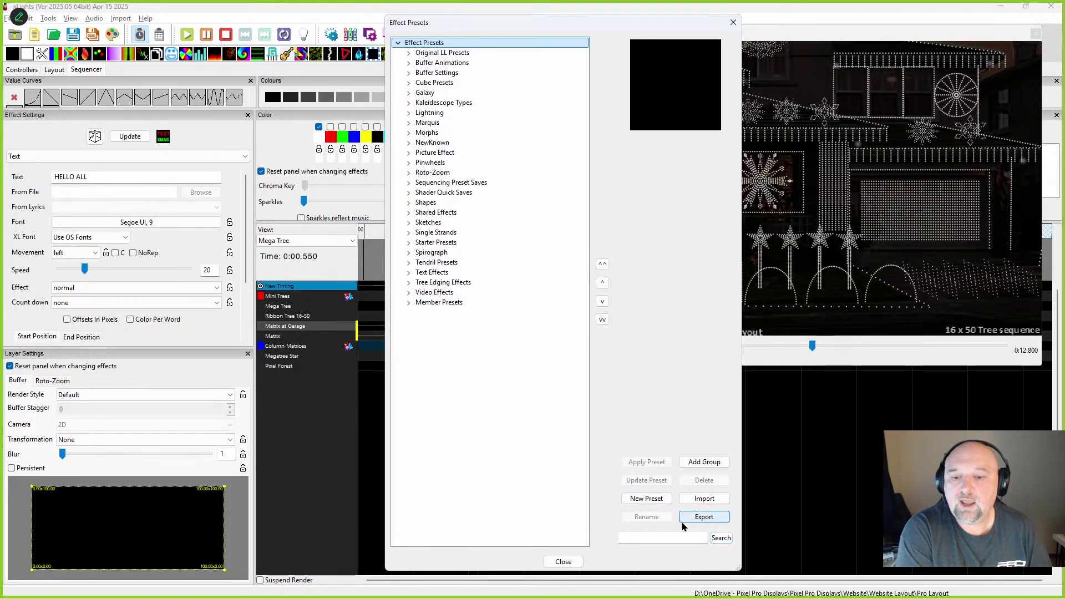
pyautogui.click(564, 562)
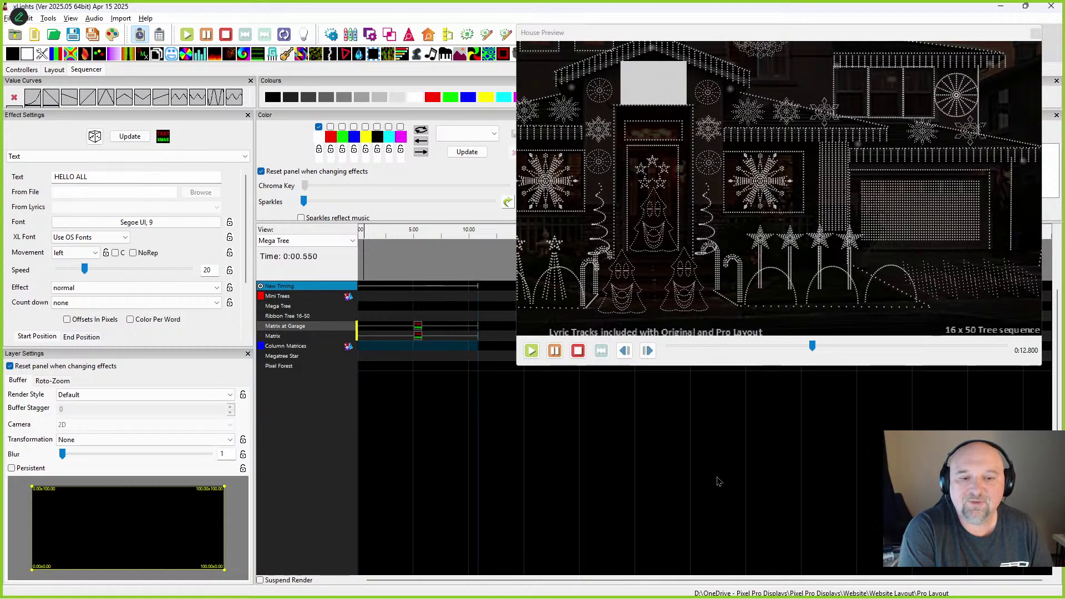
# Step: Switch to README.txt and highlight the 2025.04 notes on the preset dialog's Close button, ESPixelStick sequence zipping and batch render icon backgrounds
pyautogui.hotkey('alt', 'Tab')
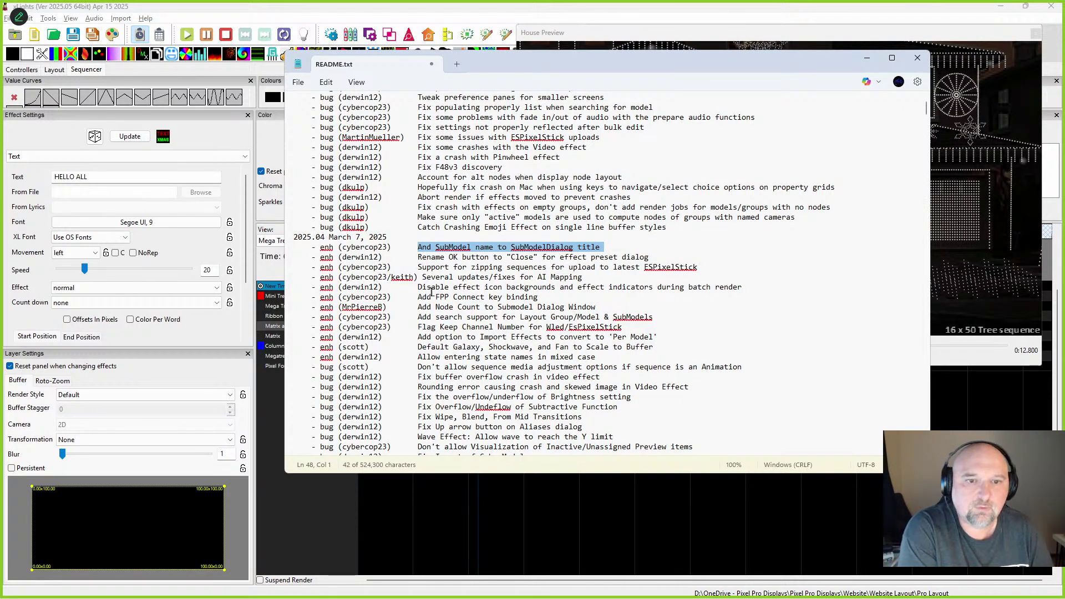
pyautogui.moveTo(419, 259); pyautogui.dragTo(600, 259)
pyautogui.moveTo(419, 269); pyautogui.dragTo(688, 268)
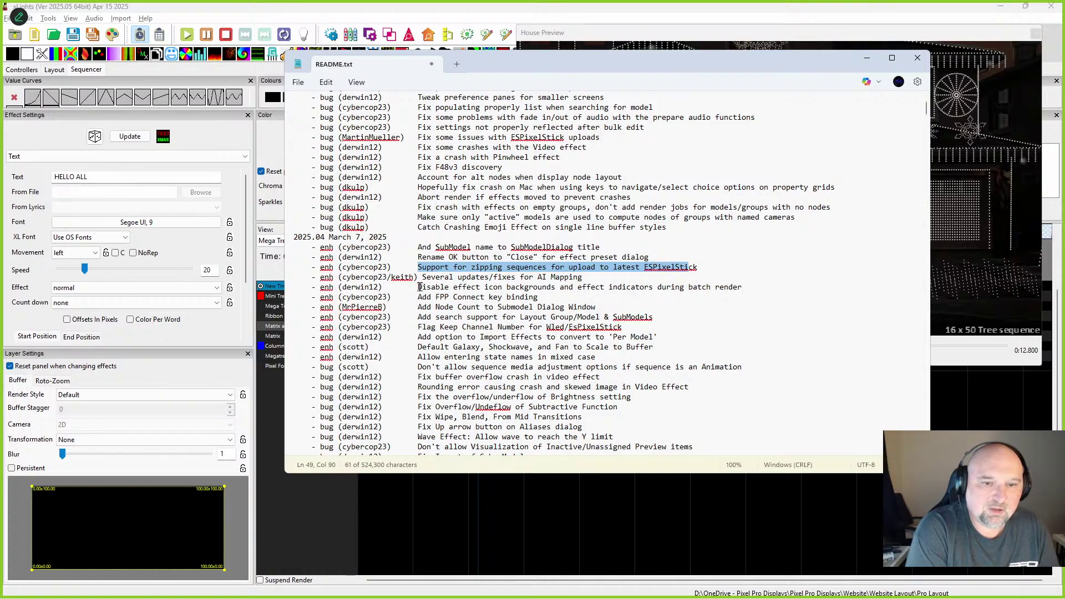
pyautogui.moveTo(419, 288); pyautogui.dragTo(526, 286)
pyautogui.moveTo(719, 270); pyautogui.dragTo(420, 270)
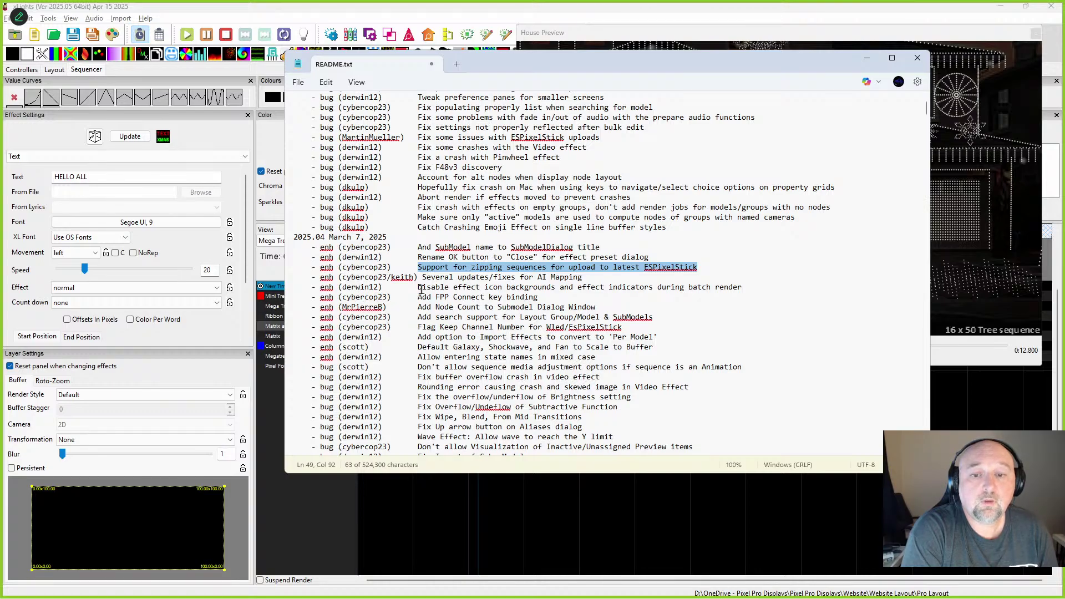
pyautogui.moveTo(421, 289); pyautogui.dragTo(657, 296)
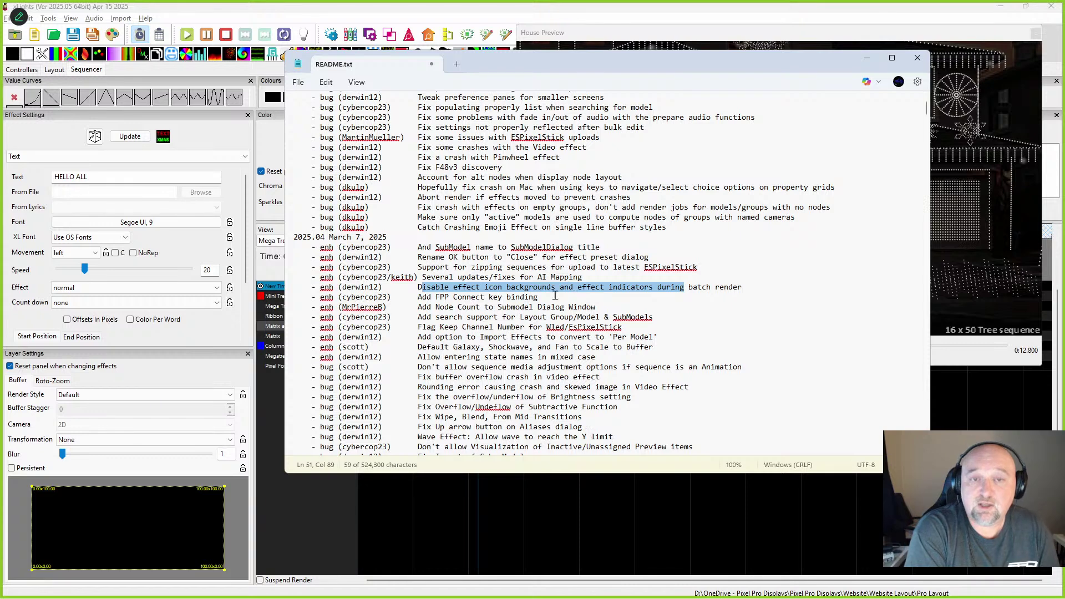
# Step: Return to xLights, place a Twinkle effect on the Mega Tree row, and replace it with a Single Strand effect in white and green
pyautogui.hotkey('alt', 'Tab')
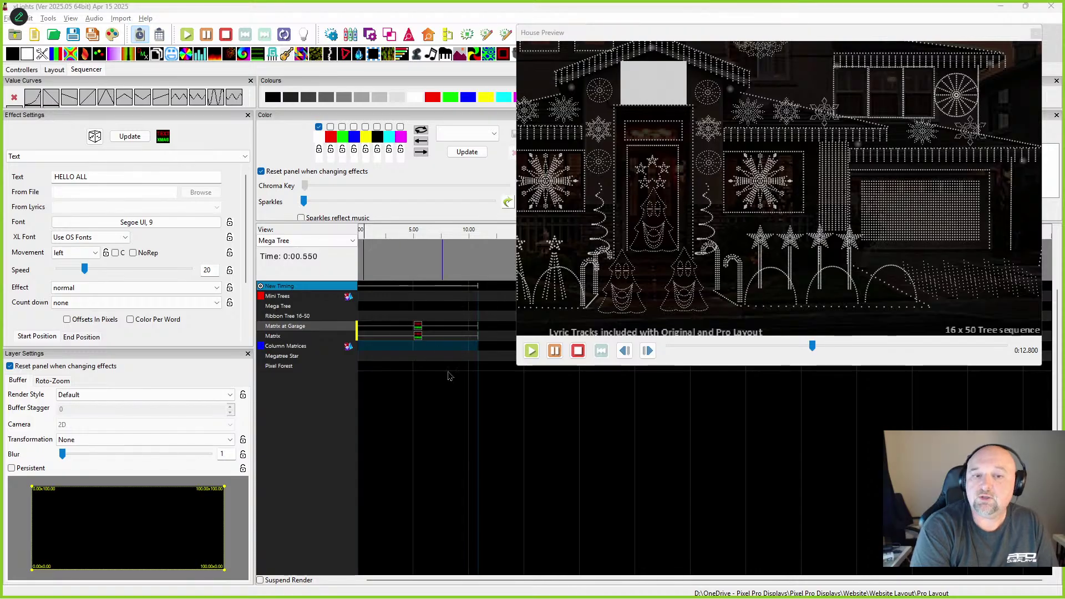
pyautogui.click(417, 308)
pyautogui.click(426, 307)
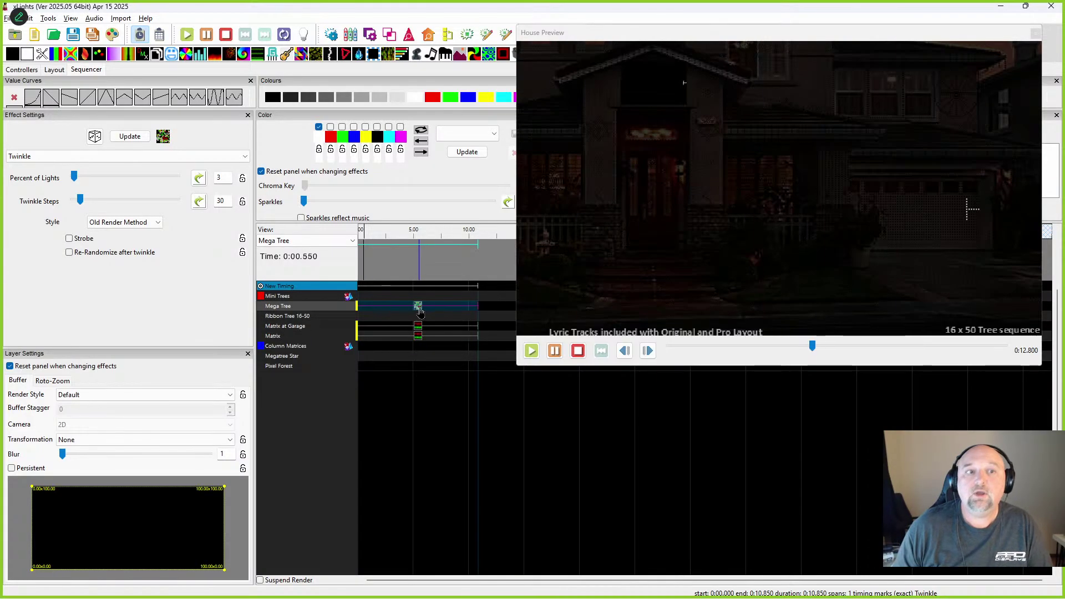
pyautogui.click(342, 127)
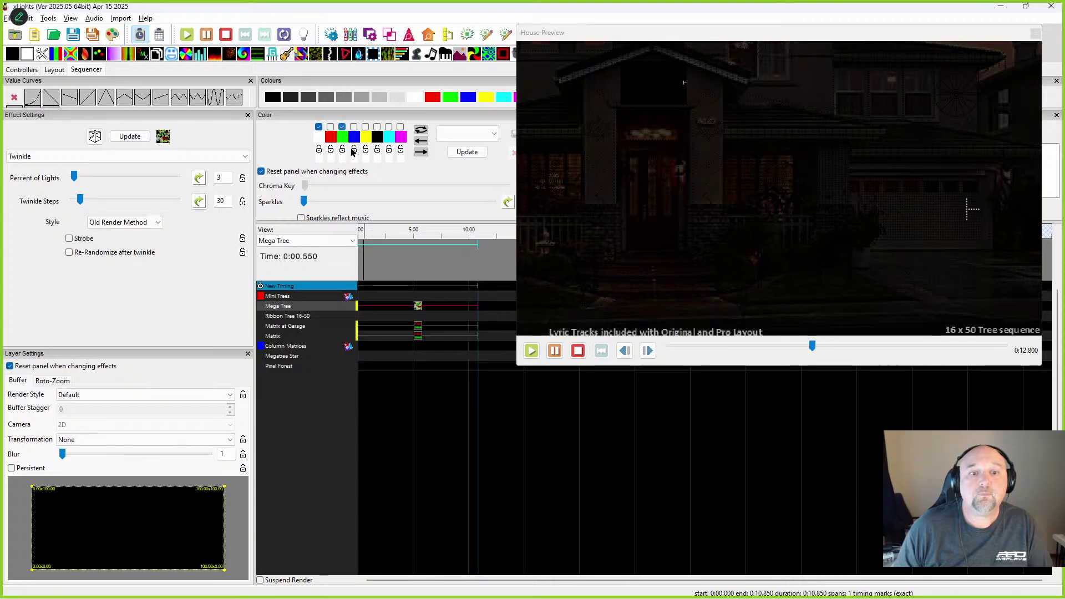
pyautogui.hotkey('ctrl', 'v')
pyautogui.click(400, 307)
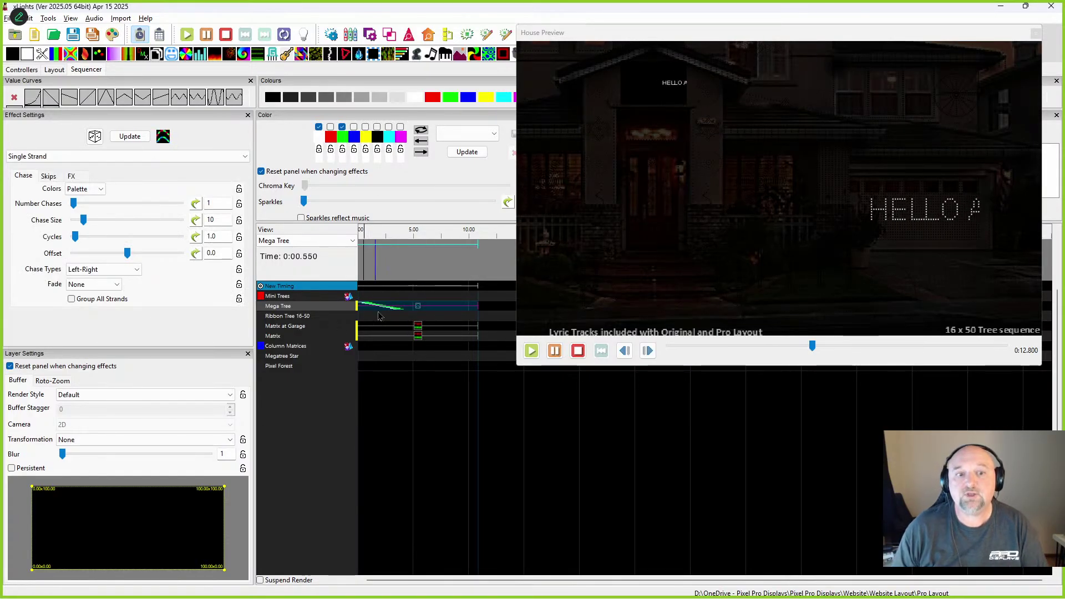
# Step: Switch to README.txt, highlight the "Add FPP Connect key binding" note and move the notes window aside
pyautogui.hotkey('alt', 'Tab')
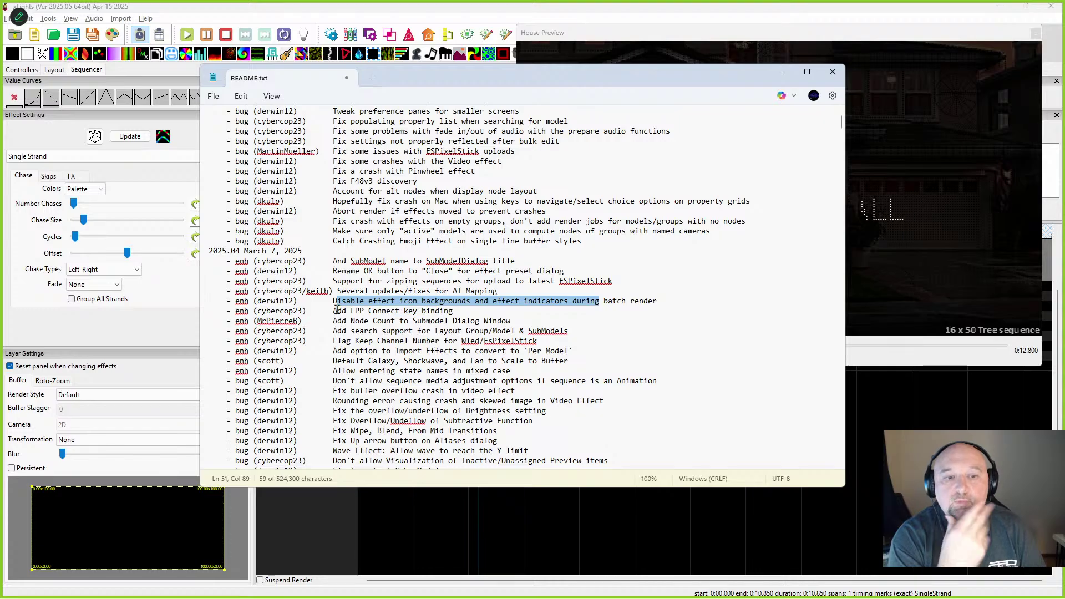
pyautogui.moveTo(334, 312); pyautogui.dragTo(450, 314)
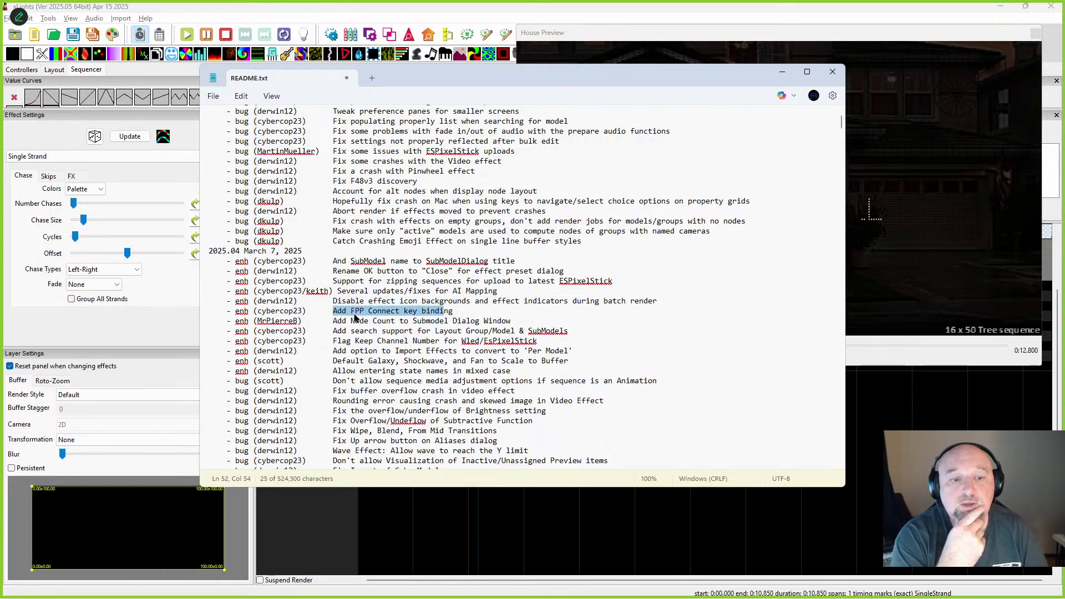
pyautogui.moveTo(450, 76); pyautogui.dragTo(541, 80)
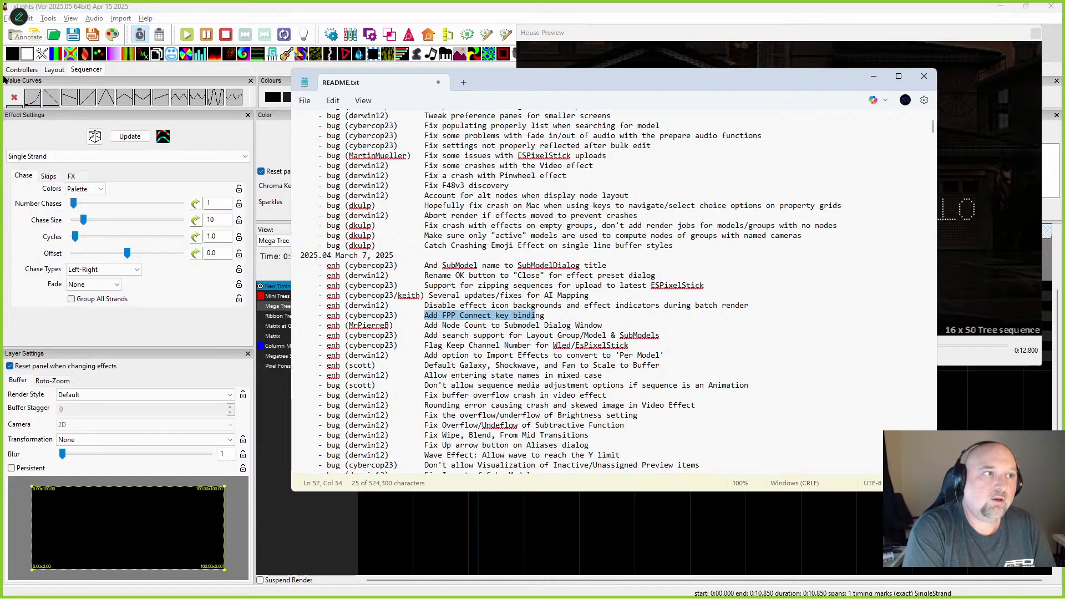
# Step: Return to xLights, open the key bindings editor and enlarge its window
pyautogui.click(23, 20)
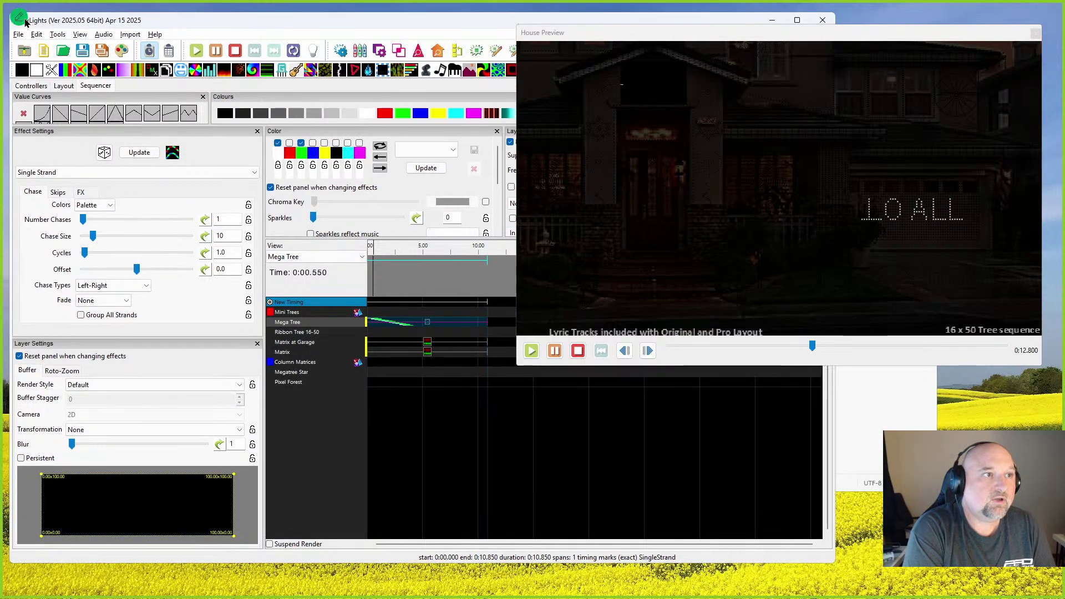
pyautogui.click(22, 19)
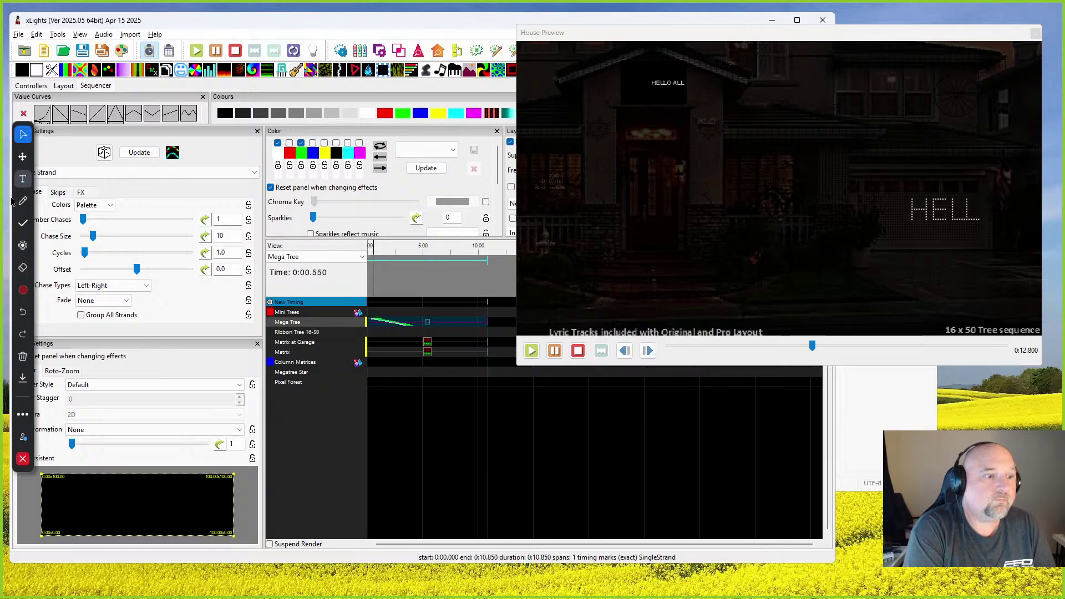
pyautogui.click(22, 461)
pyautogui.click(37, 35)
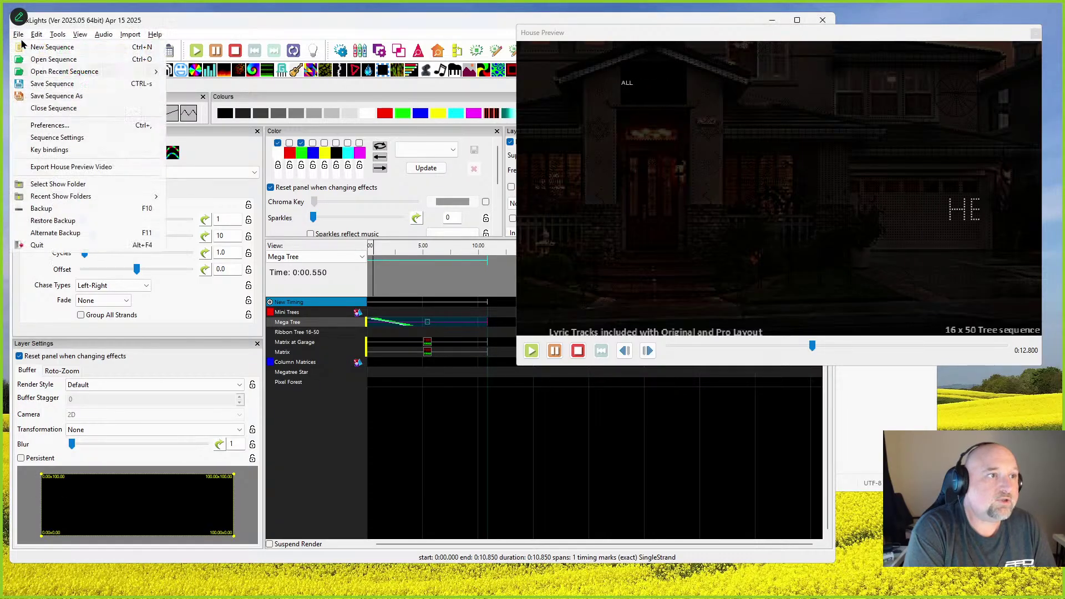
pyautogui.moveTo(18, 37)
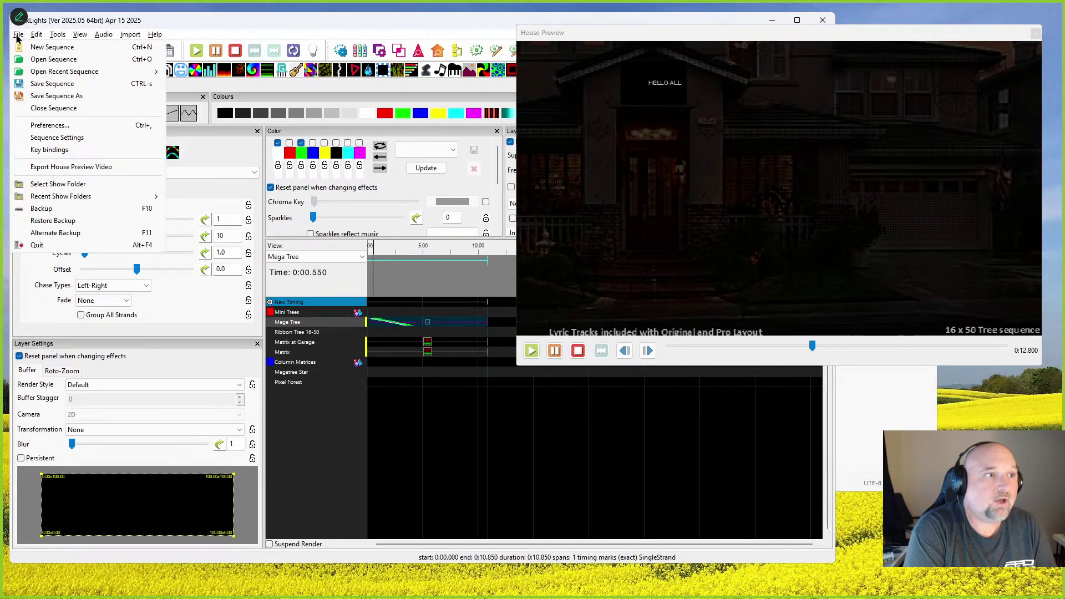
pyautogui.click(31, 152)
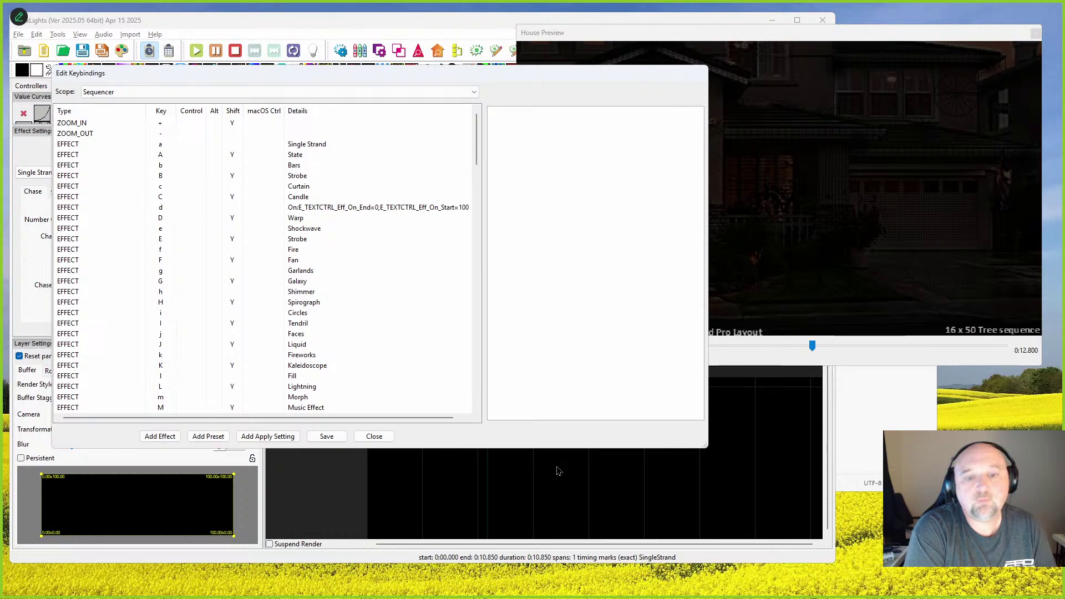
pyautogui.moveTo(707, 447); pyautogui.dragTo(929, 552)
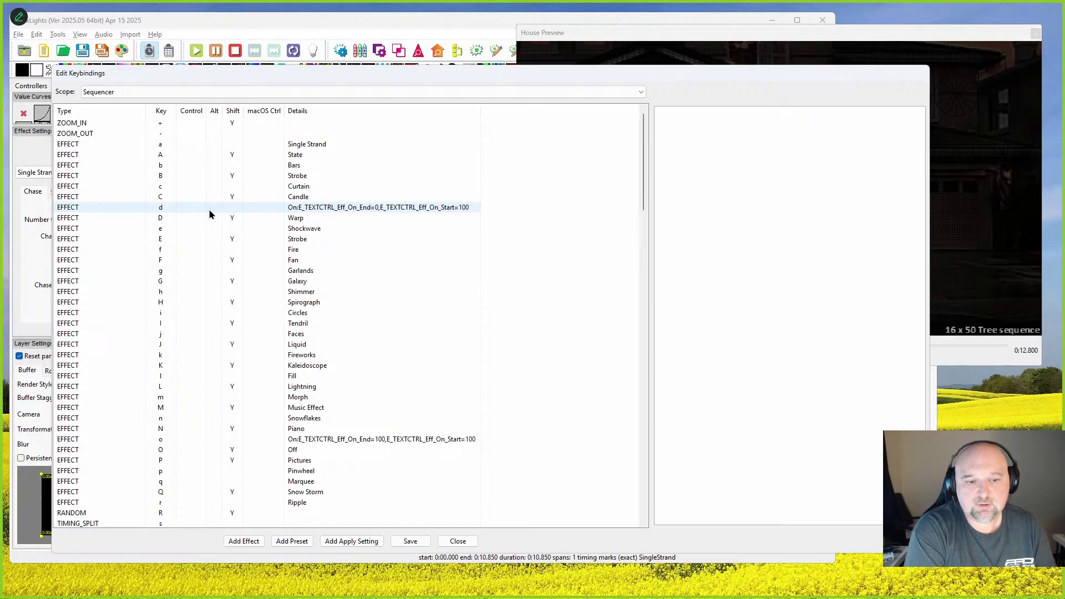
# Step: Look through the Sequencer key bindings for an FPP Connect entry and close the editor
pyautogui.scroll(-5, 221, 261)
pyautogui.scroll(3, 234, 298)
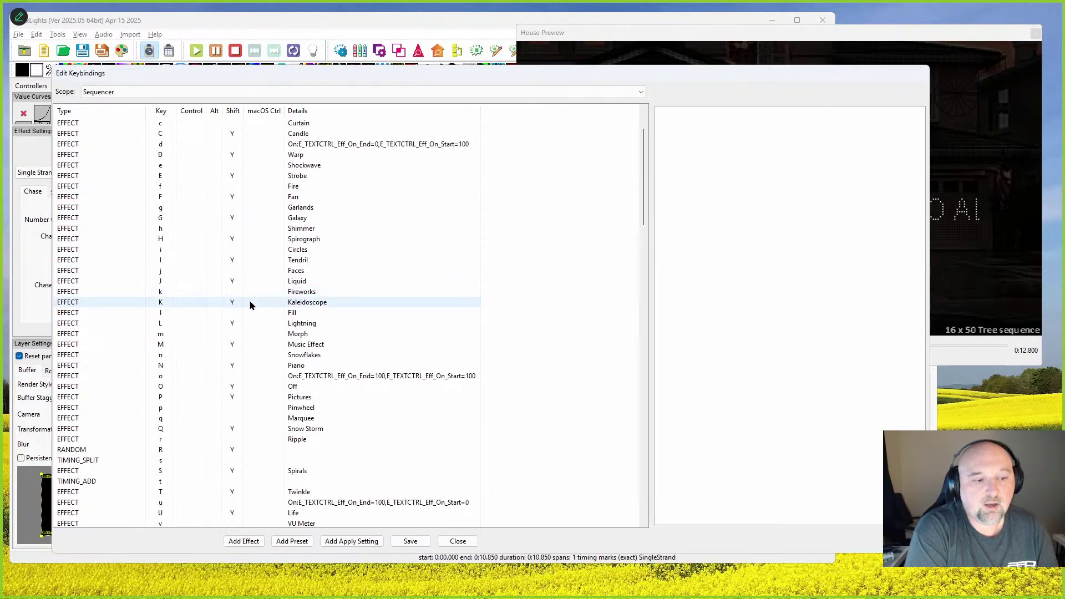
pyautogui.scroll(-15, 255, 322)
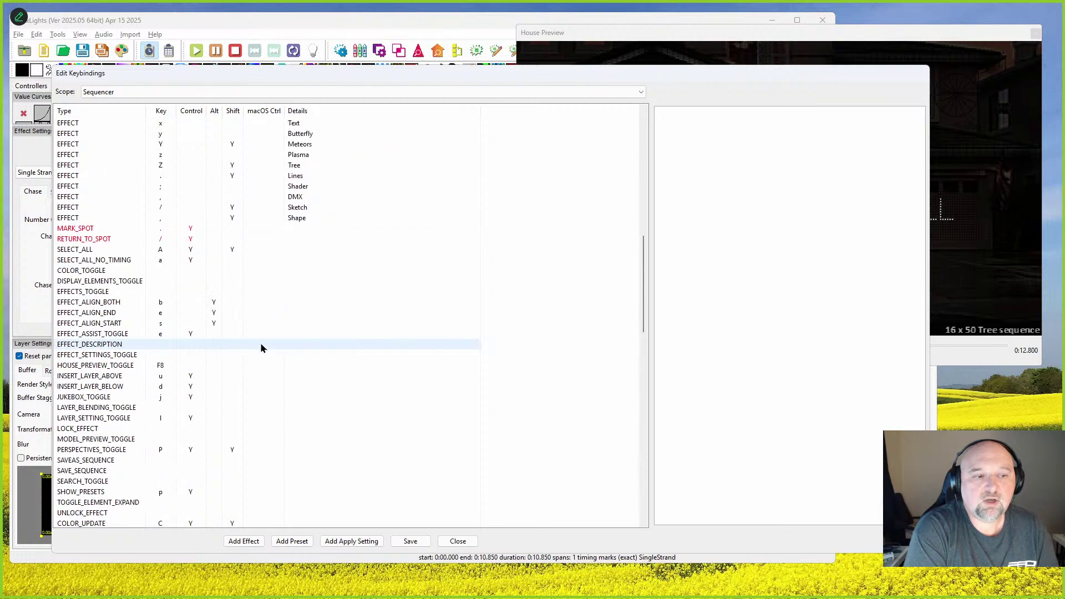
pyautogui.scroll(-13, 104, 436)
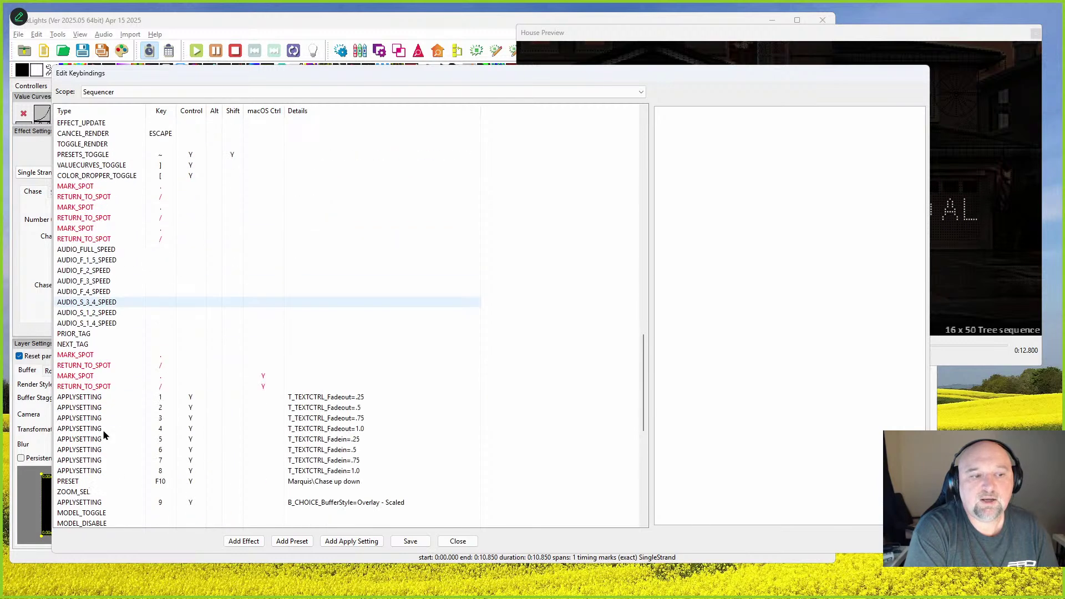
pyautogui.scroll(-5, 103, 430)
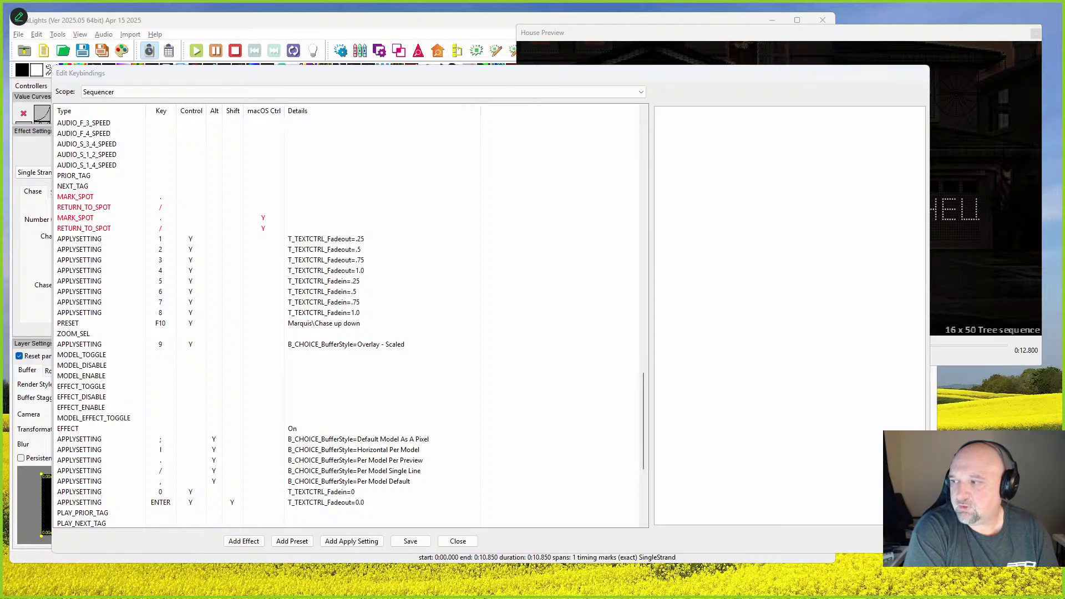
pyautogui.scroll(-6, 135, 411)
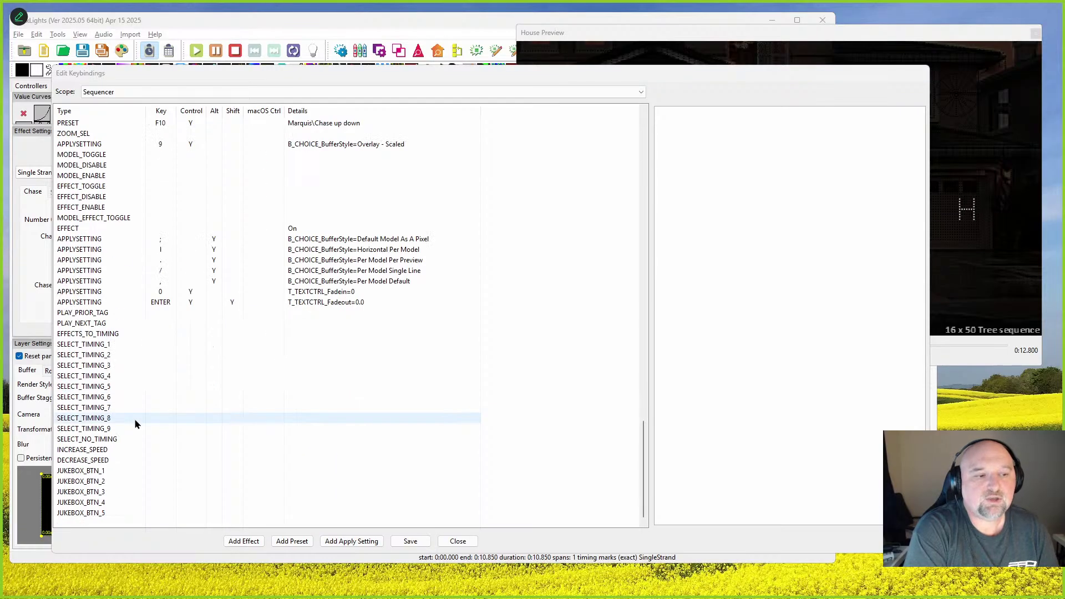
pyautogui.scroll(1, 86, 416)
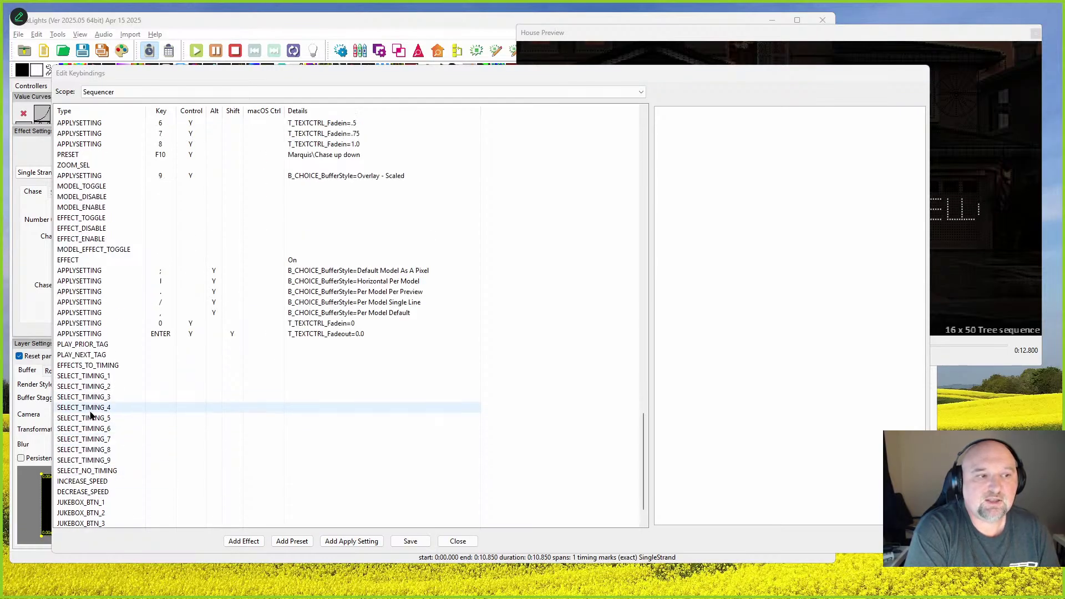
pyautogui.scroll(4, 92, 416)
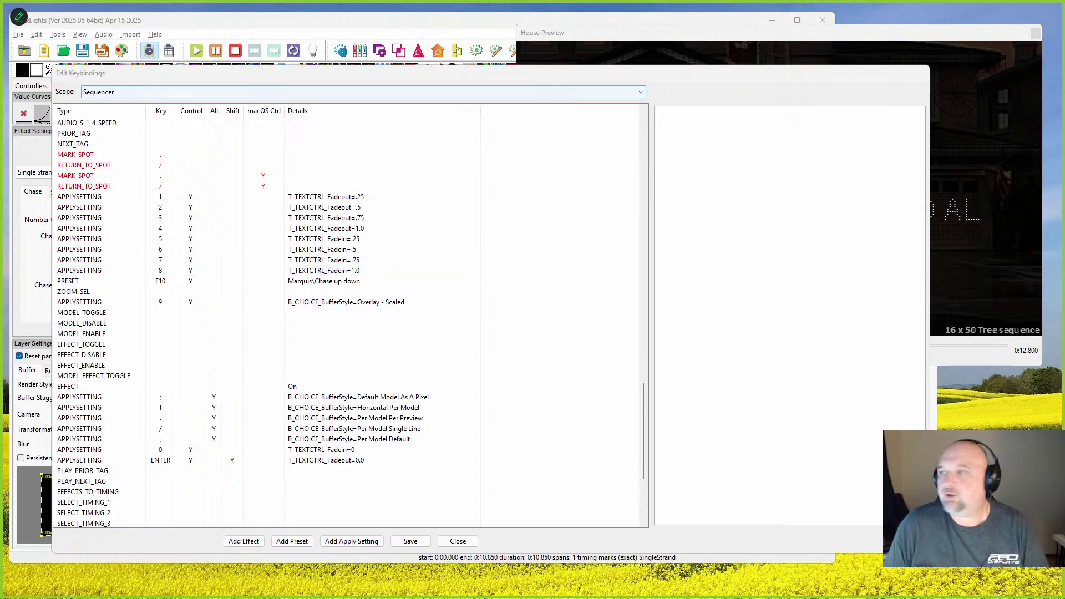
pyautogui.scroll(-2, 205, 158)
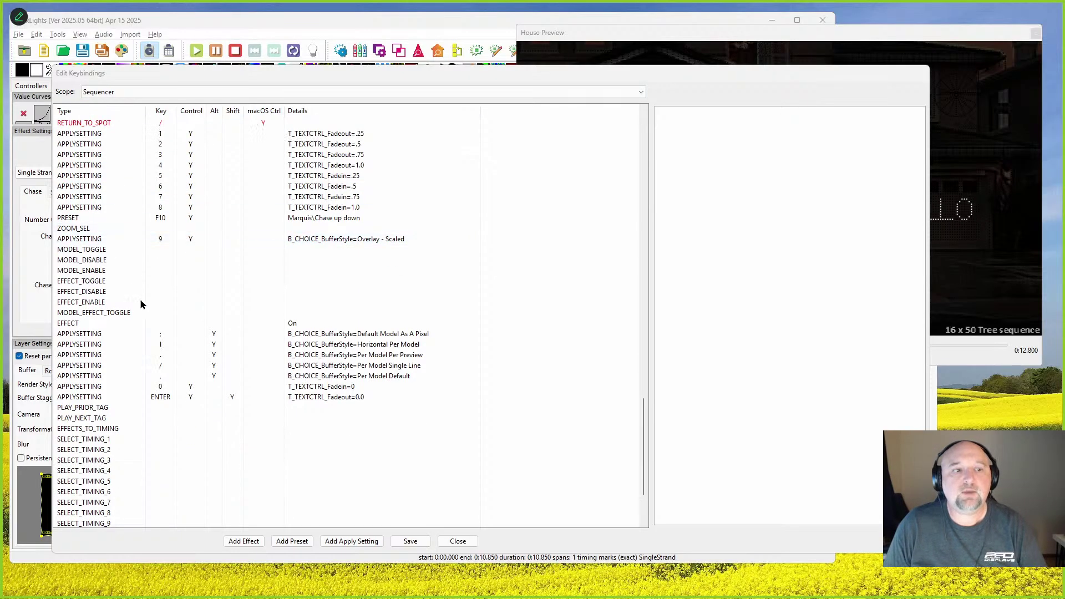
pyautogui.click(457, 542)
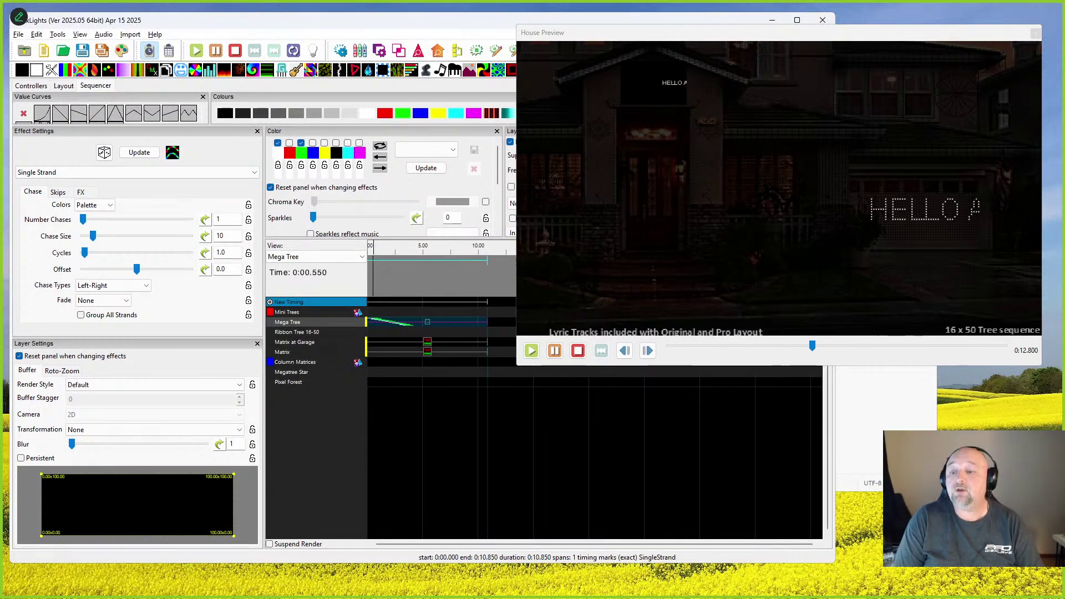
# Step: Switch to README.txt and highlight the "Add Node Count to Submodel Dialog Window" note
pyautogui.click(924, 388)
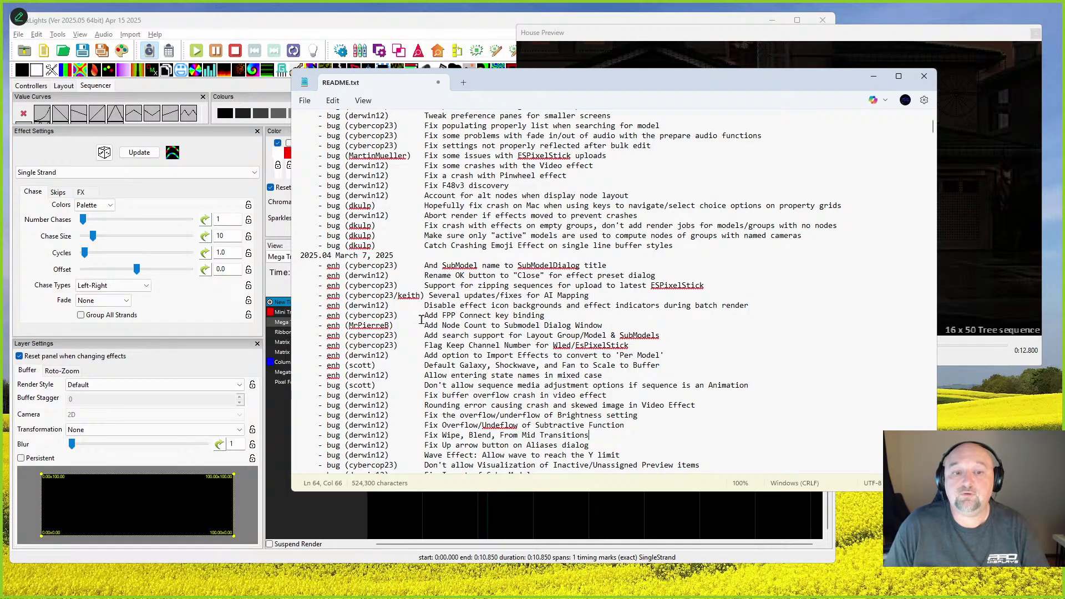
pyautogui.moveTo(421, 326); pyautogui.dragTo(608, 329)
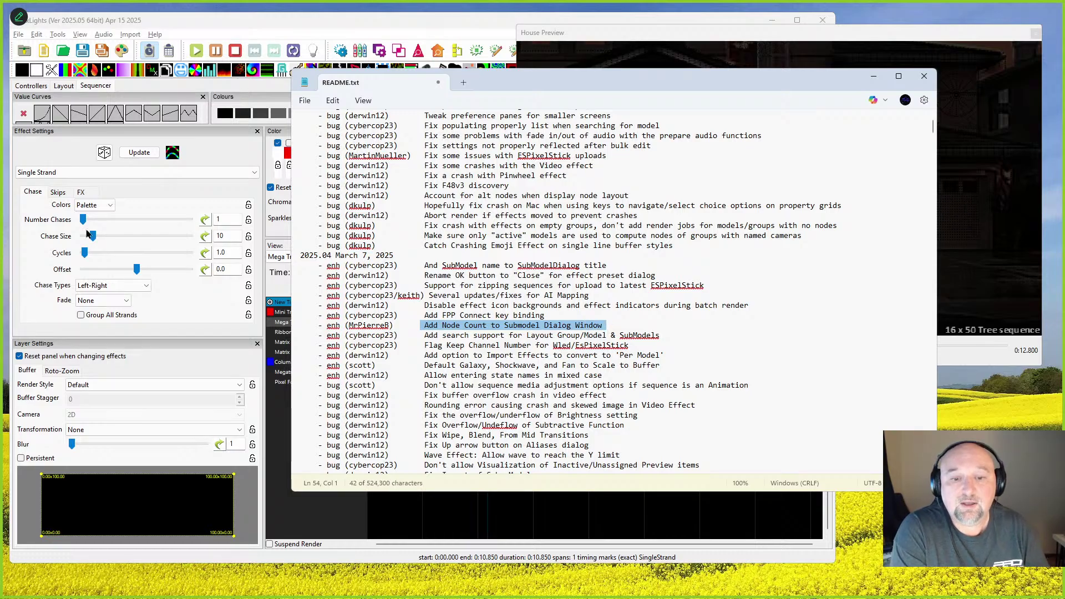
# Step: In the xLights layout, open the submodels of 46 MegaSpinner-1, examine the Node Count of Spokes 2 and cancel the dialog
pyautogui.click(70, 84)
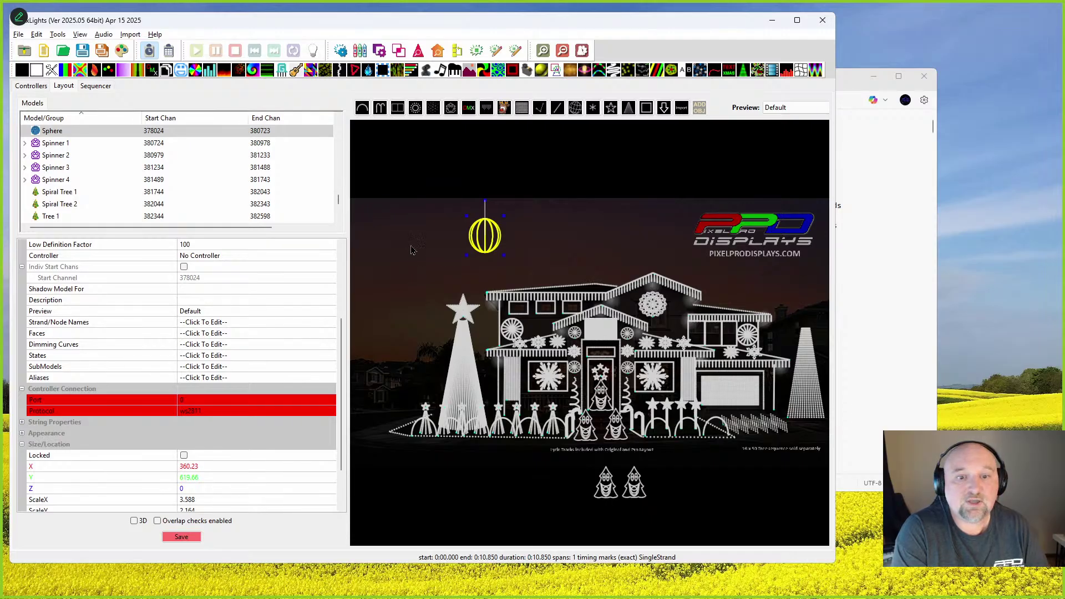
pyautogui.click(525, 335)
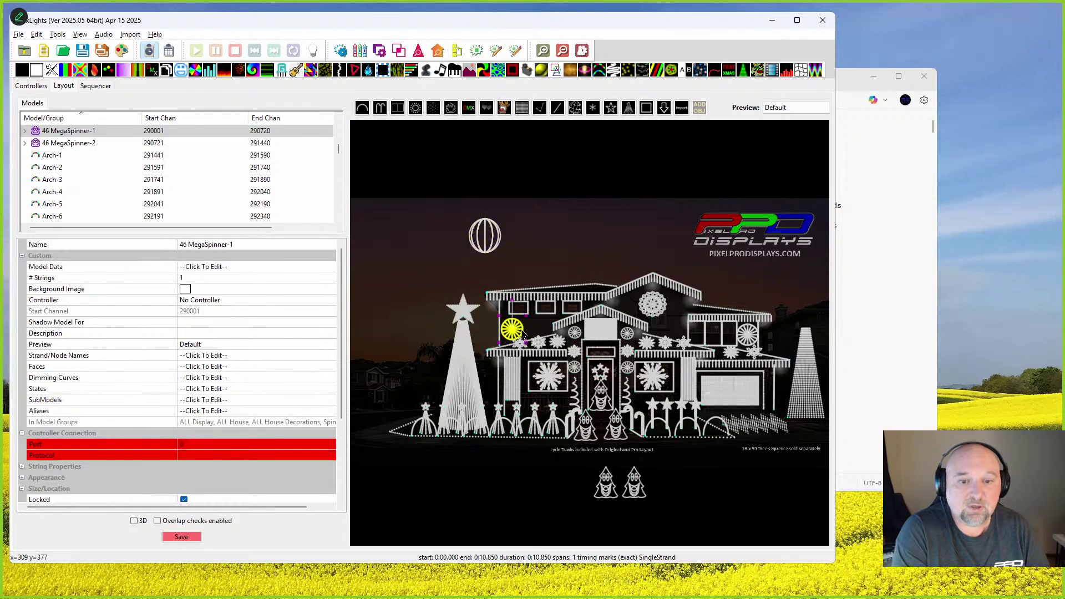
pyautogui.click(310, 402)
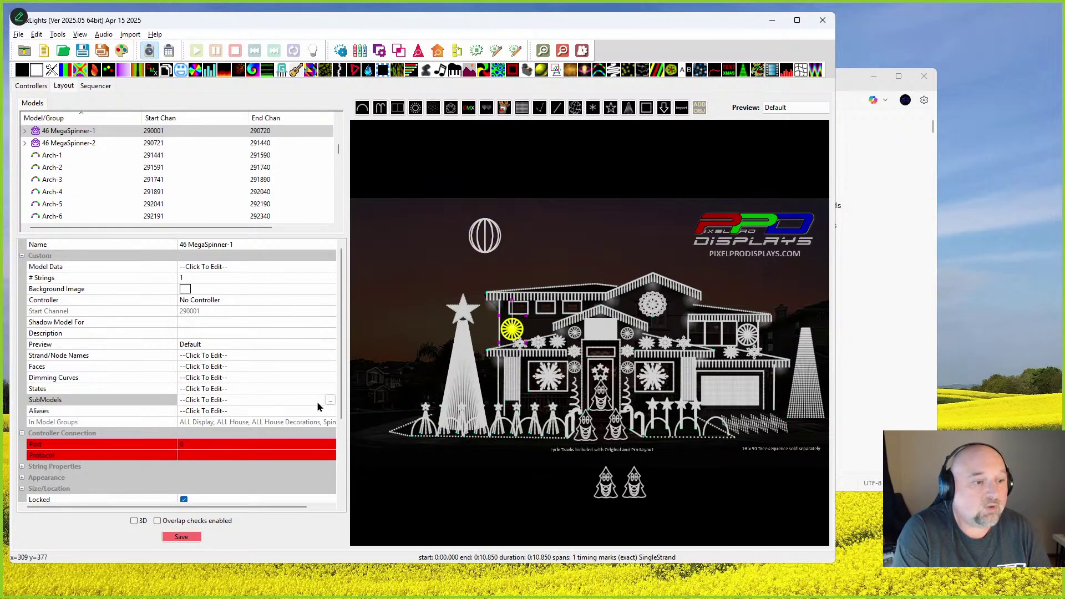
pyautogui.click(330, 400)
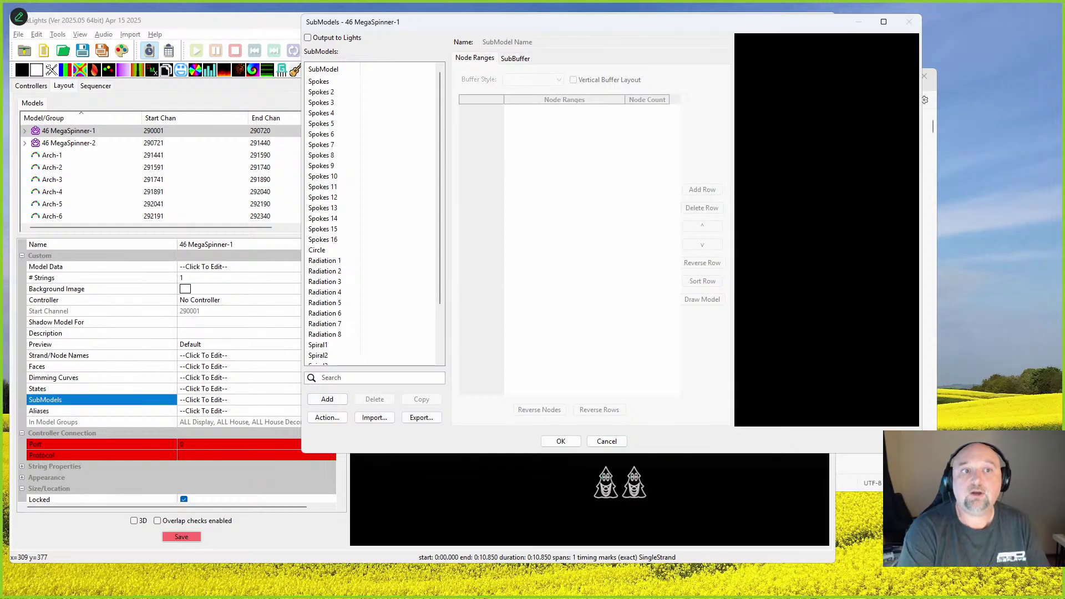
pyautogui.click(318, 92)
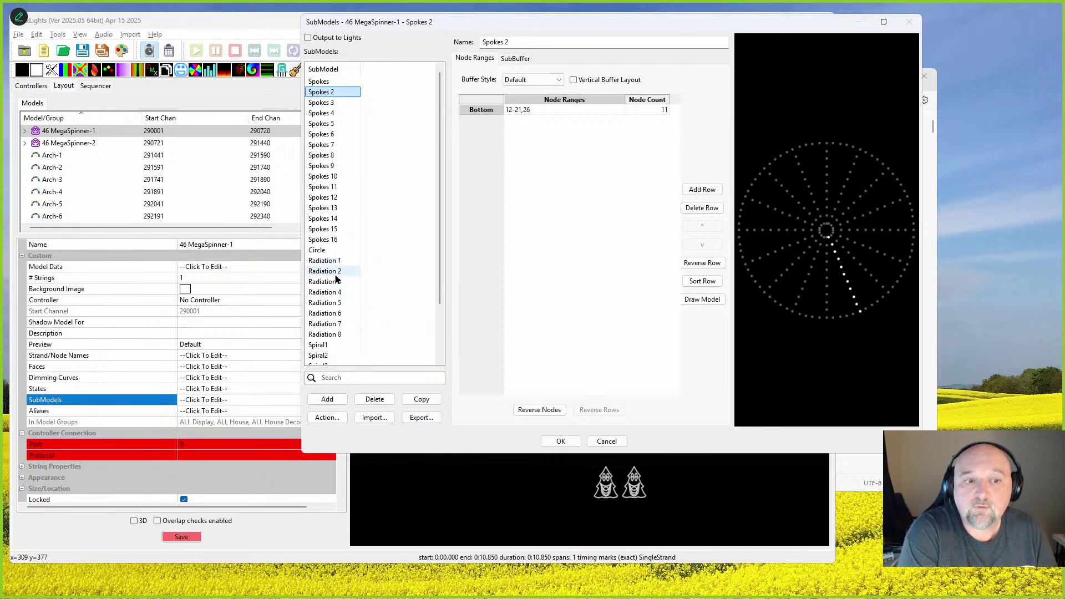
pyautogui.scroll(-2, 344, 299)
pyautogui.click(605, 441)
# Step: Select the PPD Wreath-2 model below the roof peak in the house layout
pyautogui.click(637, 238)
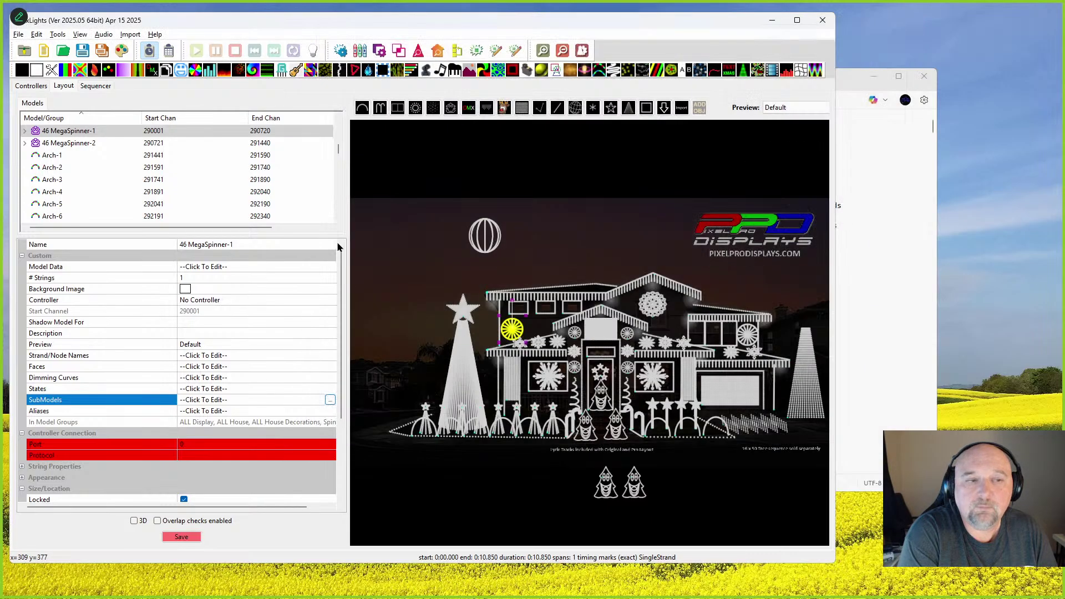
pyautogui.click(657, 299)
pyautogui.click(656, 299)
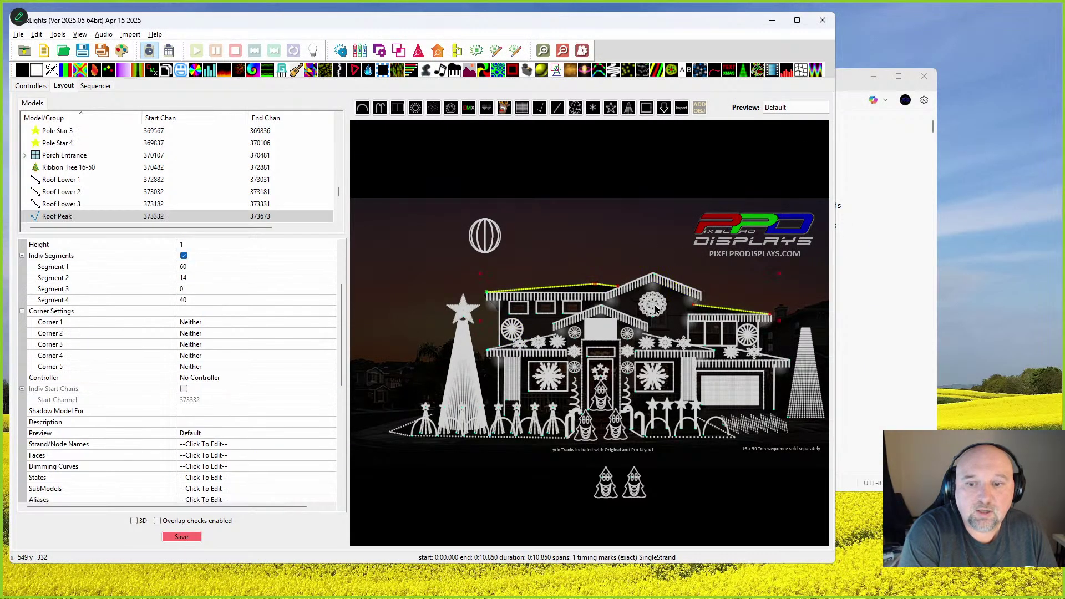
pyautogui.click(656, 303)
pyautogui.click(652, 309)
pyautogui.click(651, 311)
pyautogui.click(650, 310)
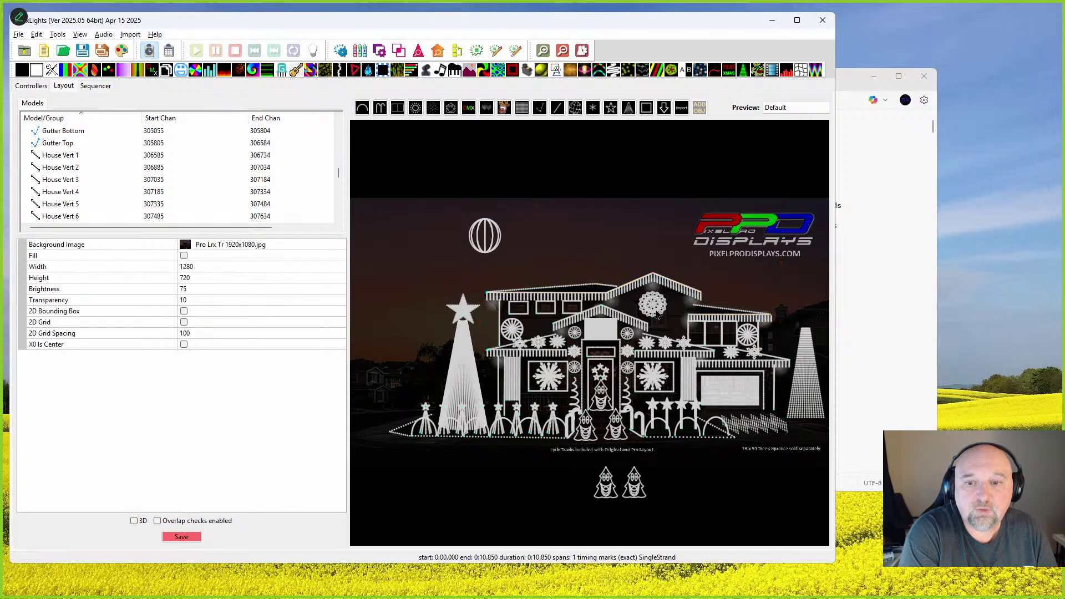
pyautogui.click(657, 311)
# Step: Open the submodels of PPD Wreath-2, examine the node counts of SpiralsCW and narrow the Node Ranges column slightly
pyautogui.click(290, 391)
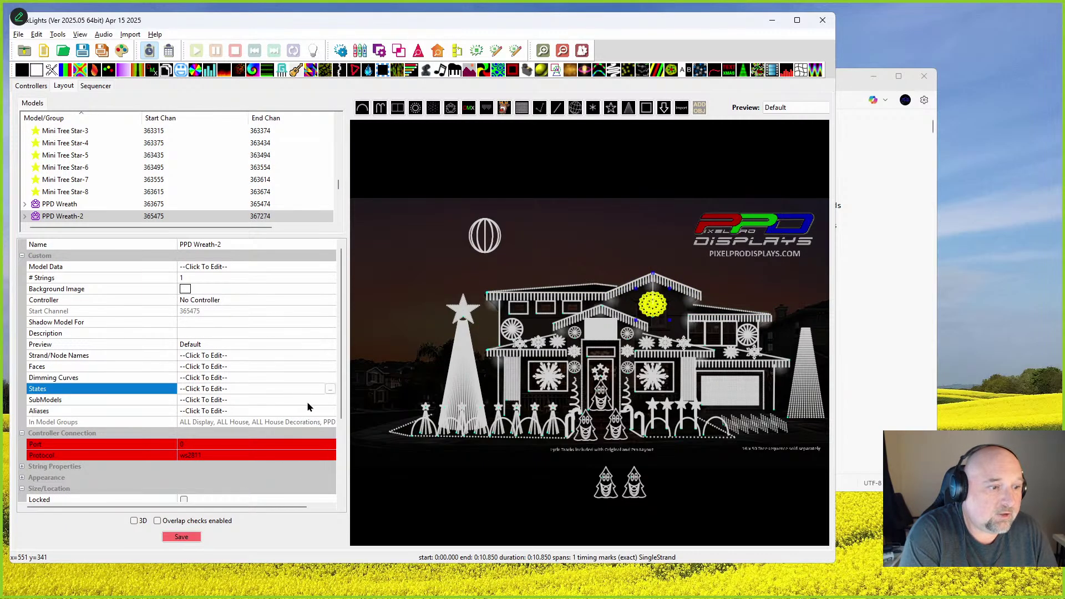
pyautogui.click(327, 401)
pyautogui.click(330, 400)
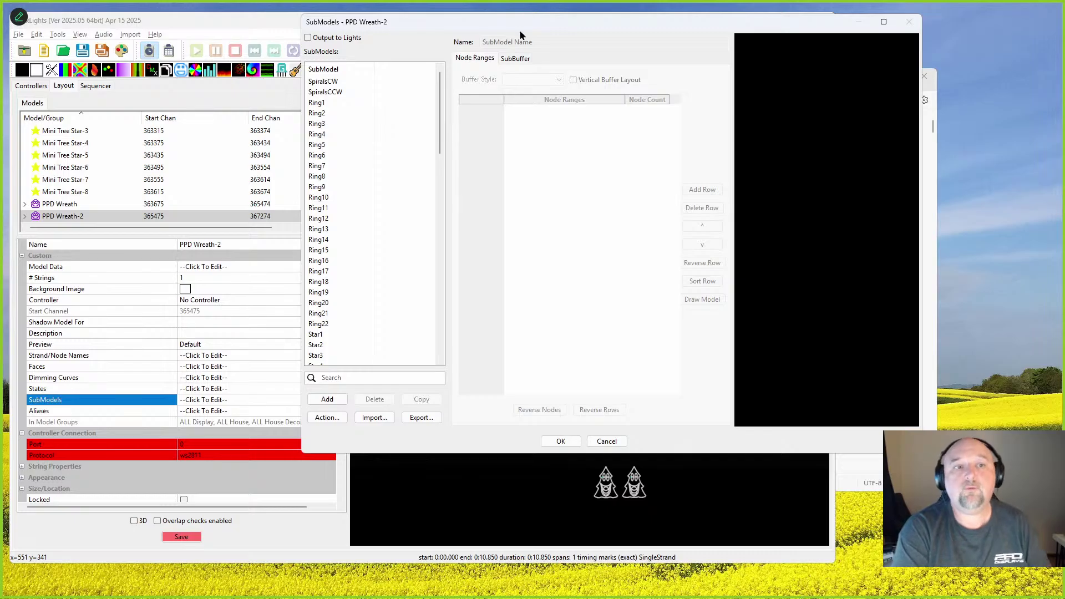
pyautogui.click(328, 82)
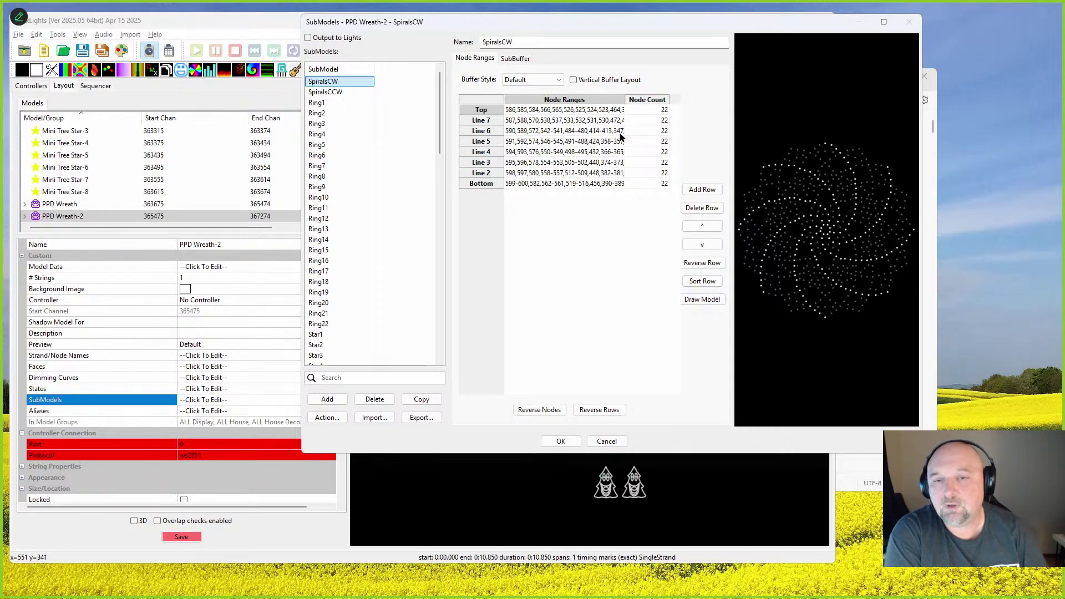
pyautogui.moveTo(626, 125); pyautogui.dragTo(620, 126)
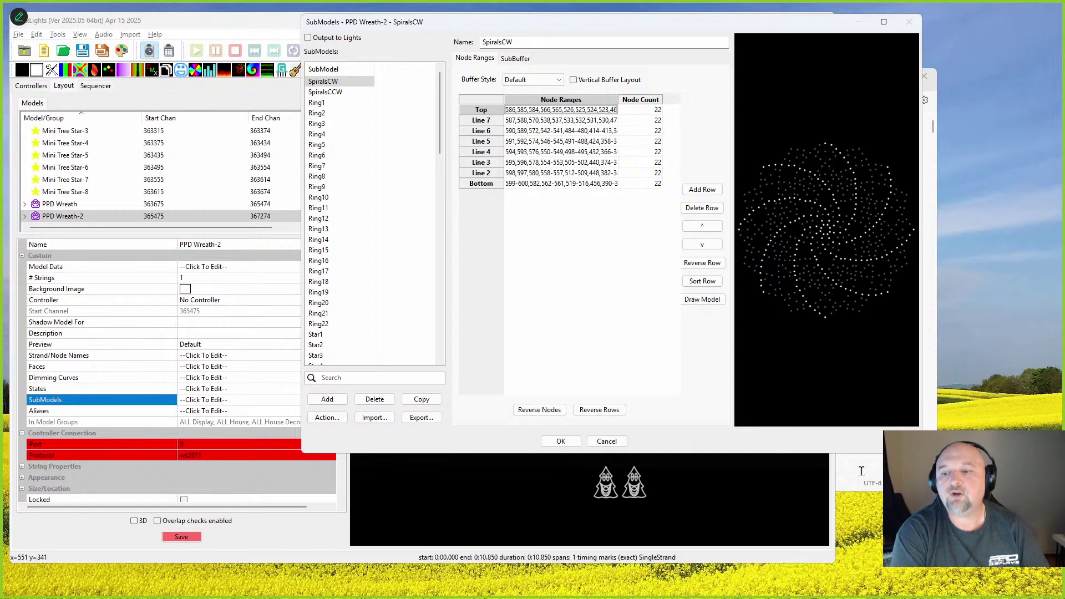
# Step: Switch to README.txt and highlight the "Add search support for Layout Group/Model & SubModels" note
pyautogui.hotkey('alt', 'Tab')
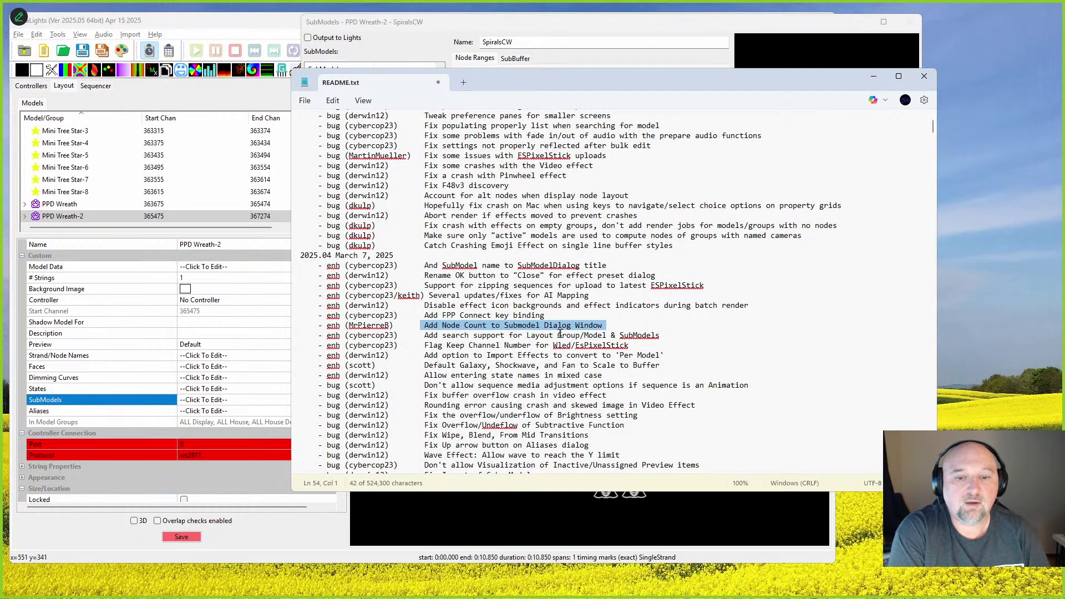
pyautogui.click(425, 335)
pyautogui.moveTo(421, 325); pyautogui.dragTo(656, 321)
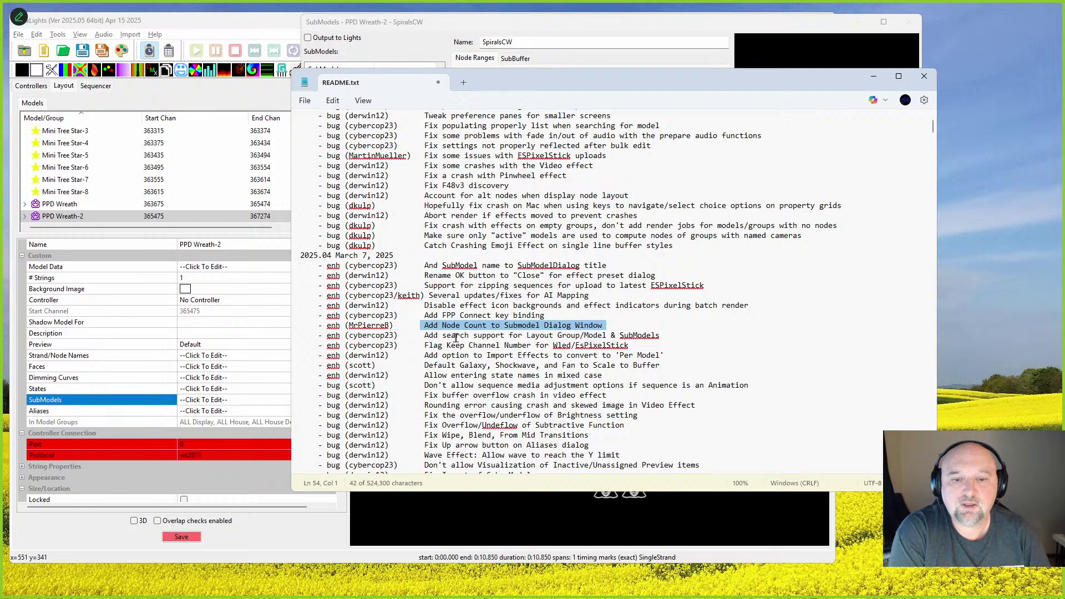
pyautogui.moveTo(425, 335); pyautogui.dragTo(512, 336)
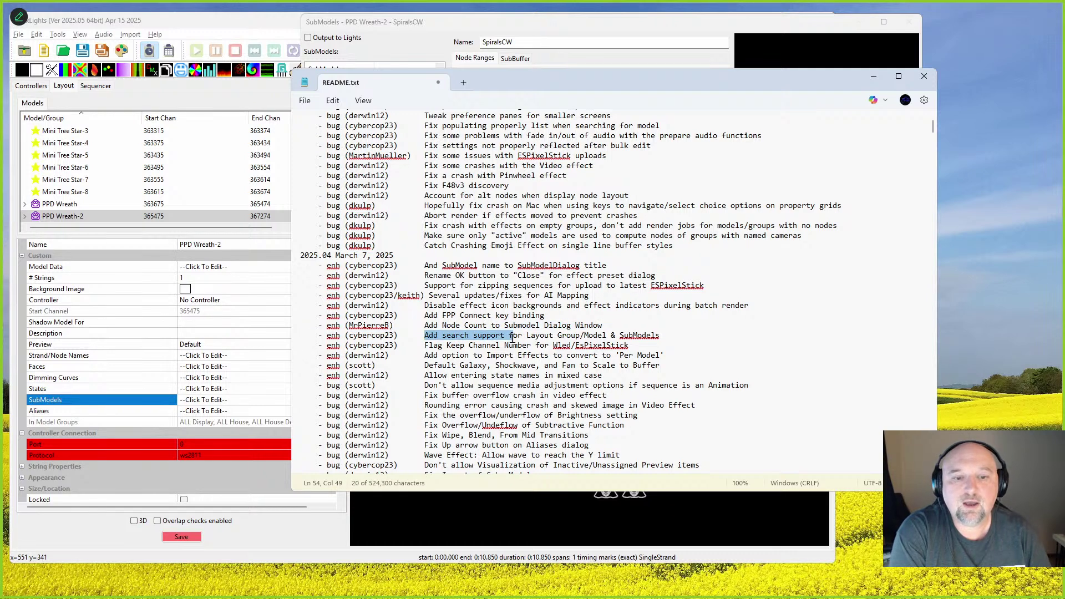
pyautogui.click(518, 337)
pyautogui.moveTo(518, 337); pyautogui.dragTo(667, 340)
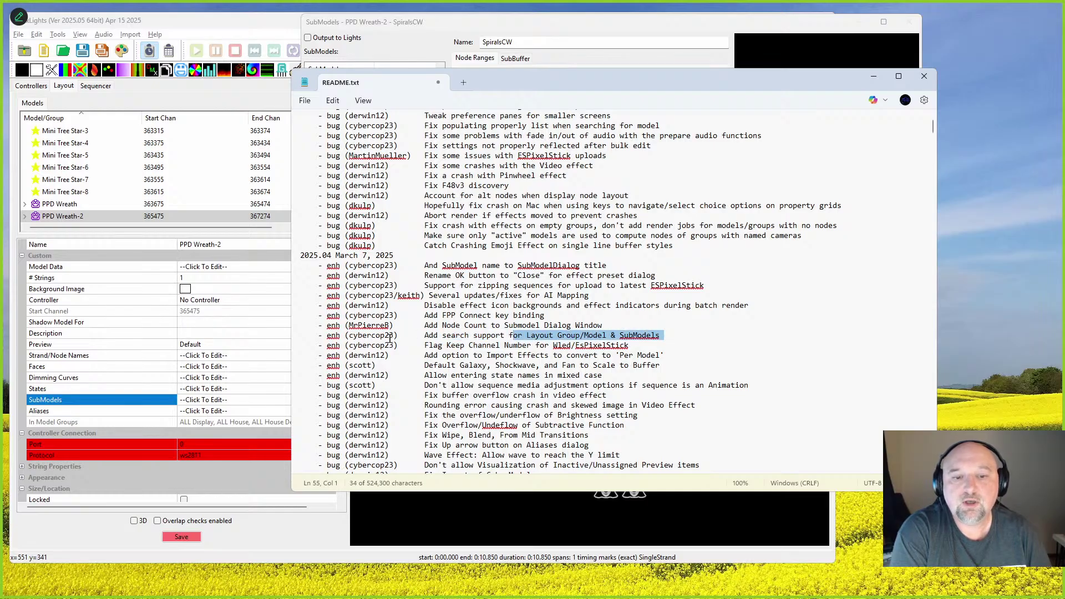
pyautogui.moveTo(428, 335); pyautogui.dragTo(538, 334)
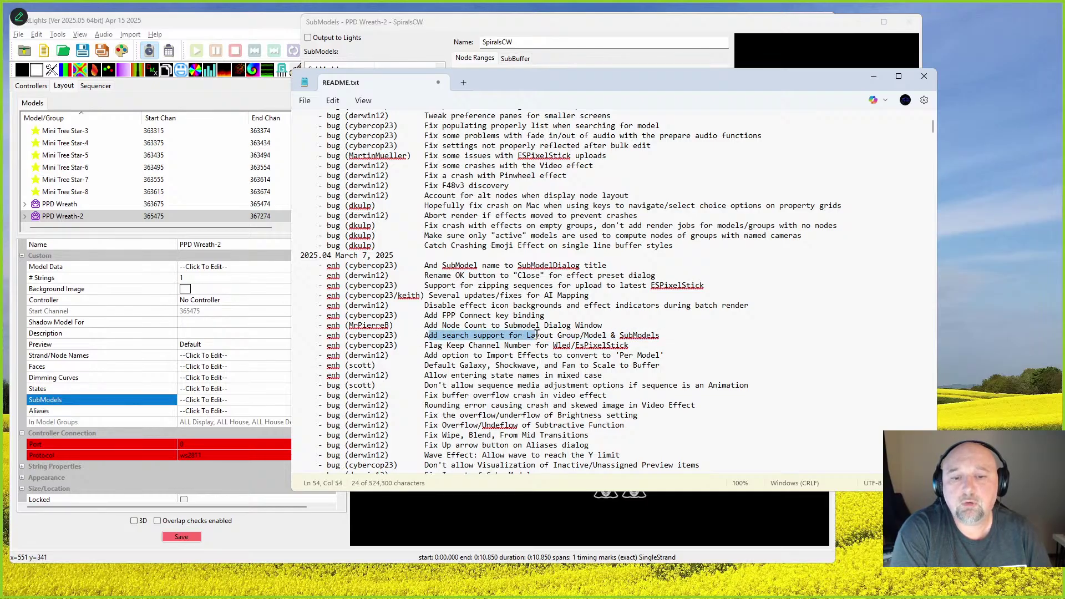
# Step: Switch back to xLights and close the PPD Wreath-2 submodels dialog without applying changes
pyautogui.click(70, 88)
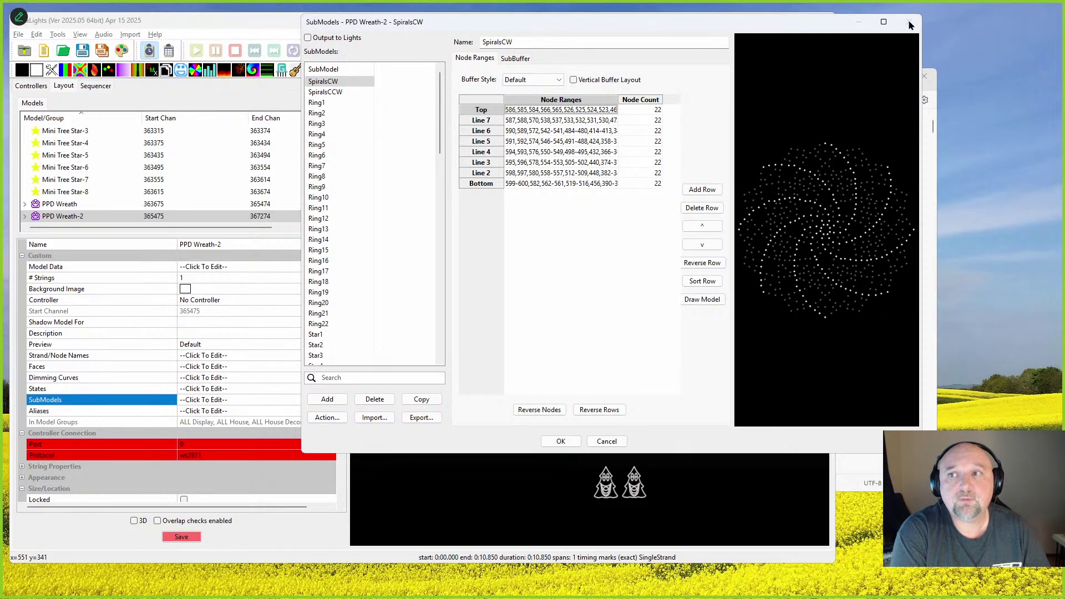
pyautogui.click(606, 441)
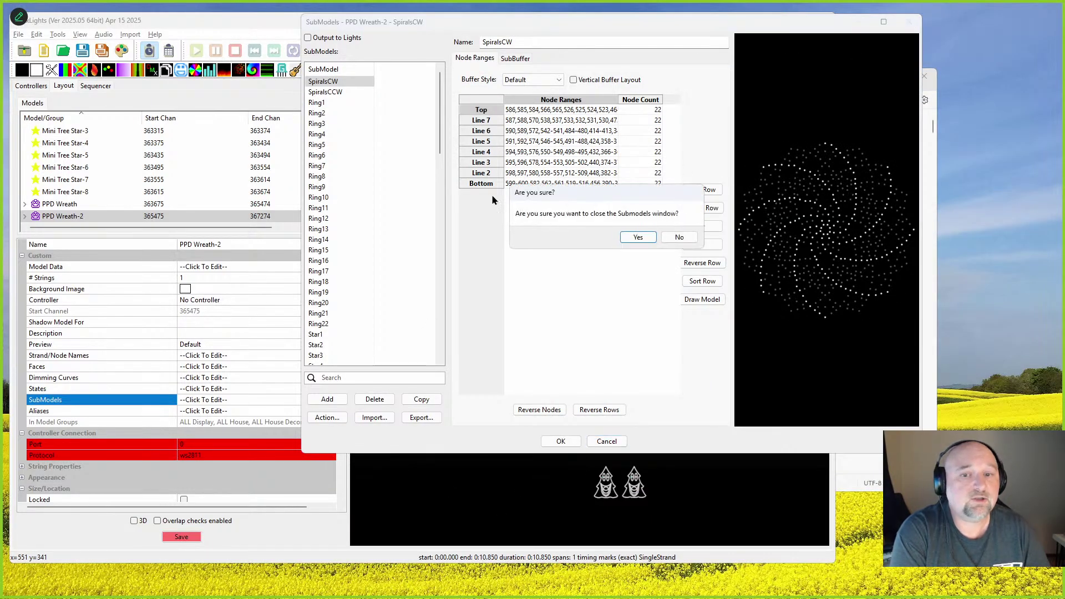
pyautogui.click(638, 238)
# Step: Browse the layout's model list through Mini Tree Star-3, Arch-8 and Arch-7, and select the ALL Display group at its start
pyautogui.click(65, 131)
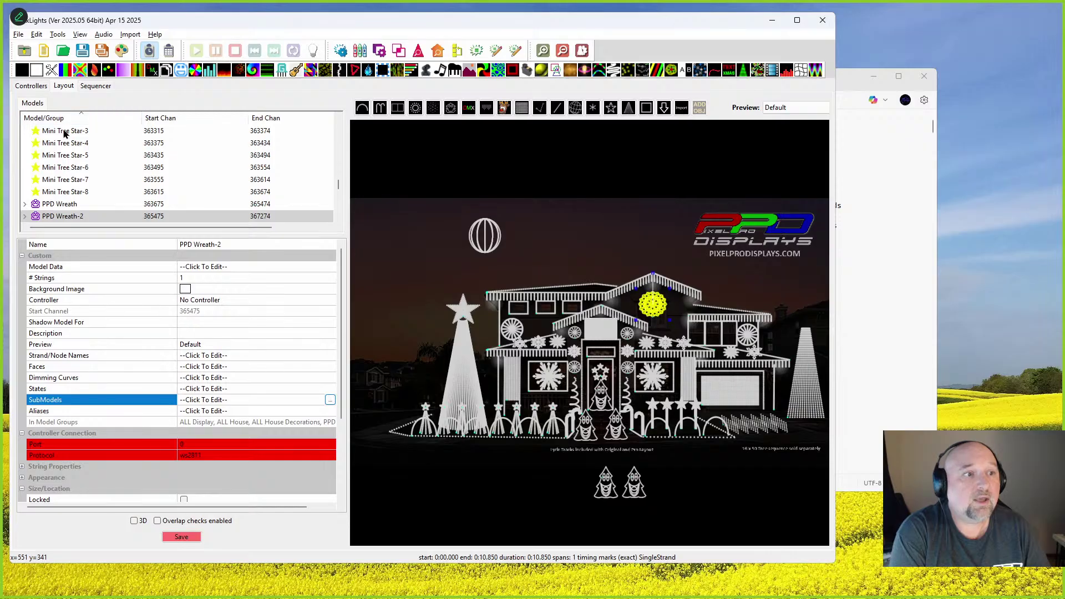
pyautogui.scroll(10, 56, 152)
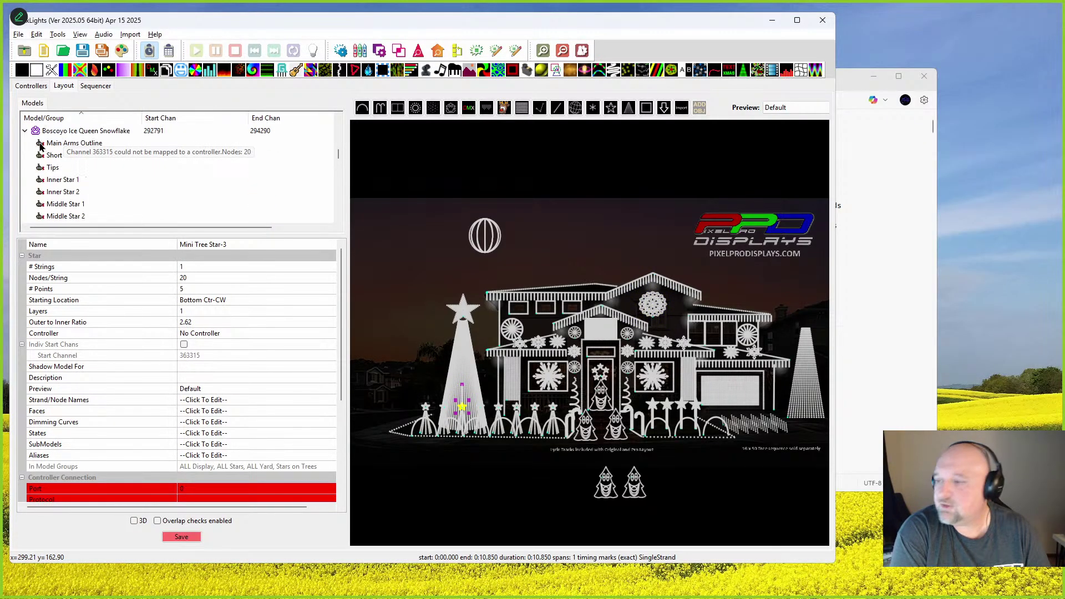
pyautogui.click(41, 145)
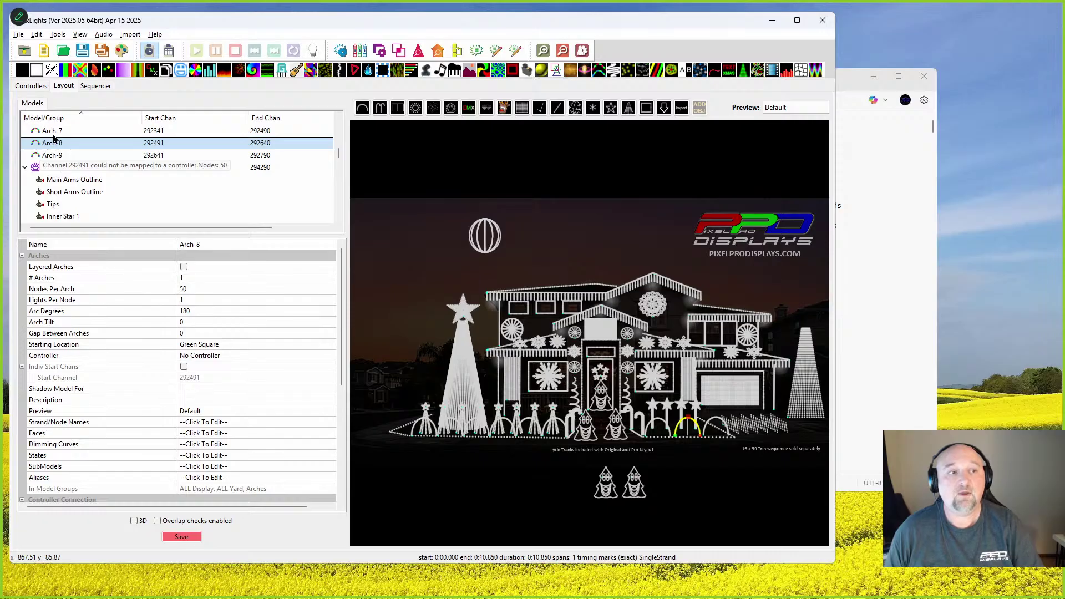
pyautogui.click(94, 132)
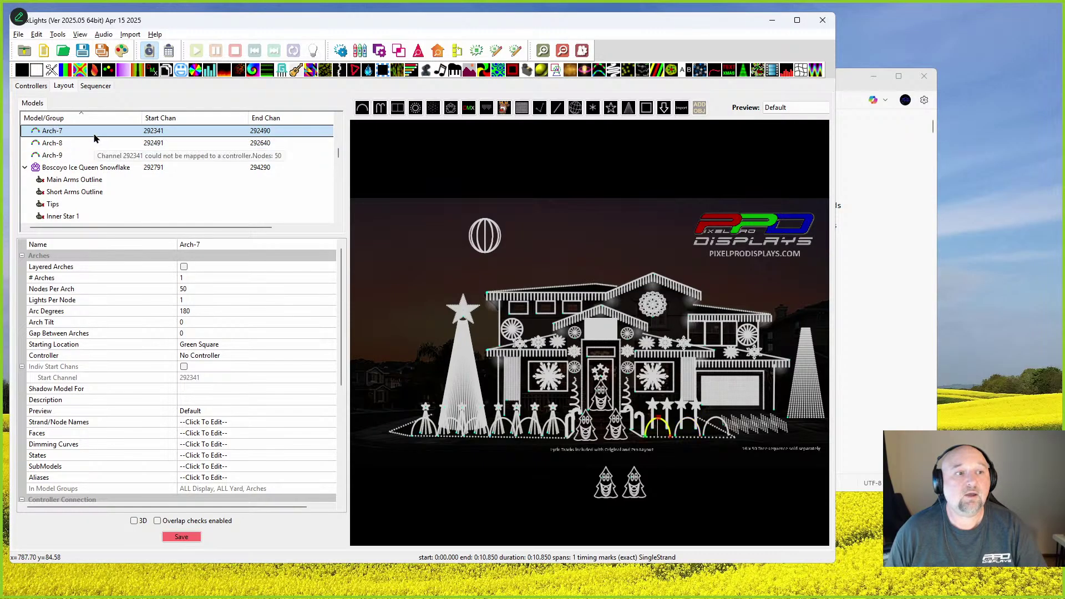
pyautogui.scroll(5, 123, 183)
pyautogui.click(83, 133)
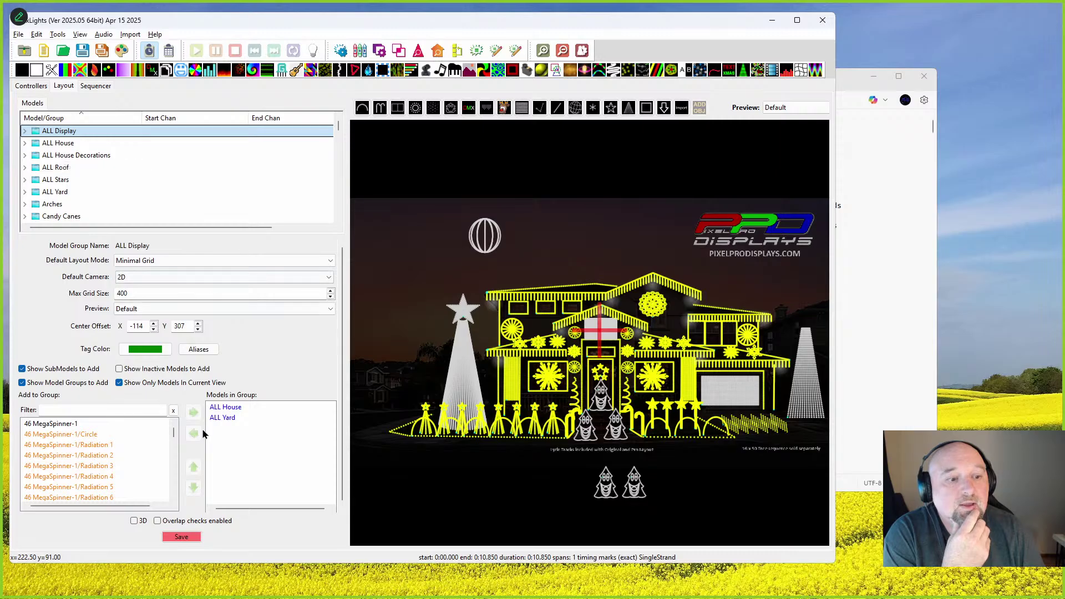
# Step: Search the layout's model list by initial letter, using S and G
pyautogui.moveTo(797, 22)
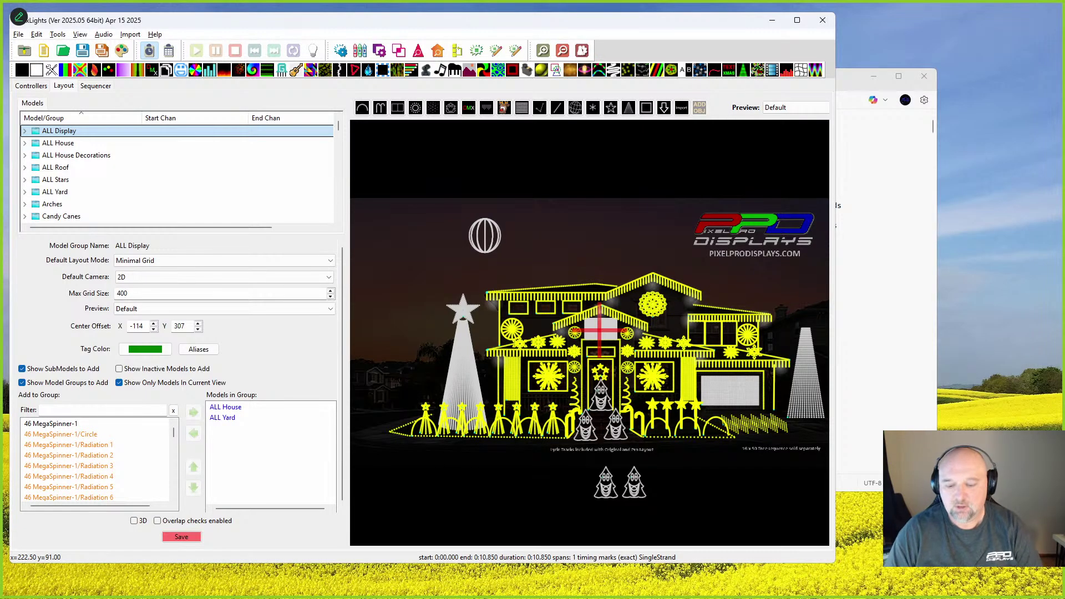
pyautogui.press('s')
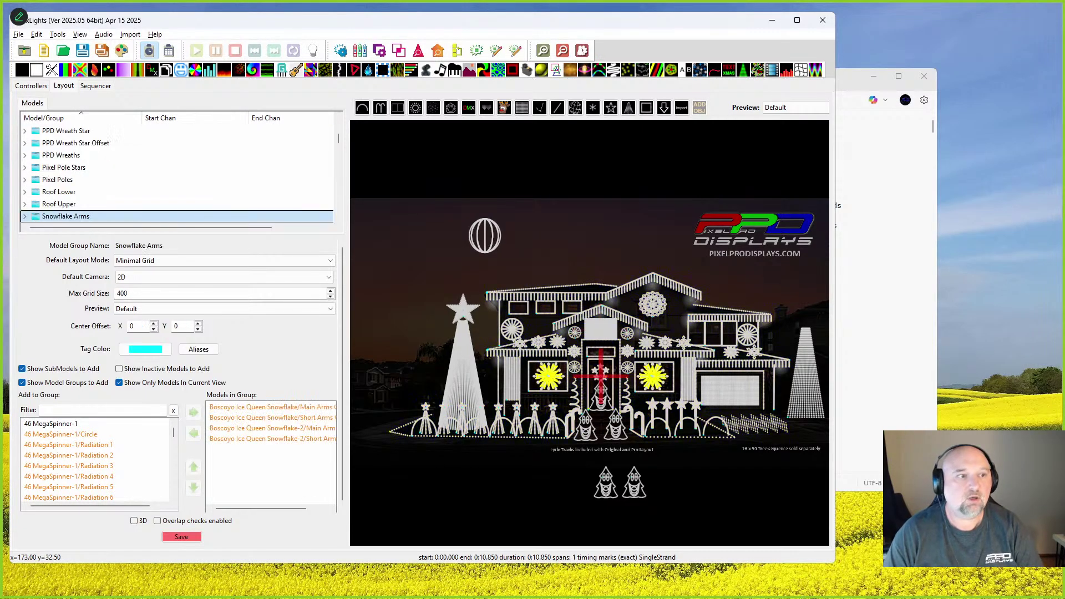
pyautogui.press('g')
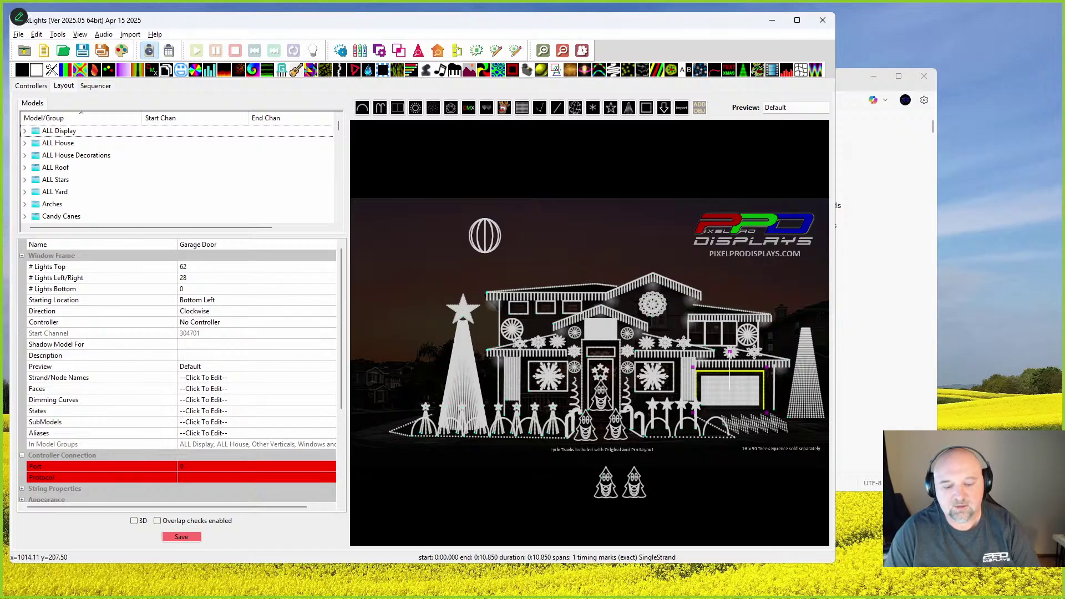
# Step: Select the Sphere, Roof Snowflake-6, the ALL Display group and Spinner 1 in turn
pyautogui.click(485, 235)
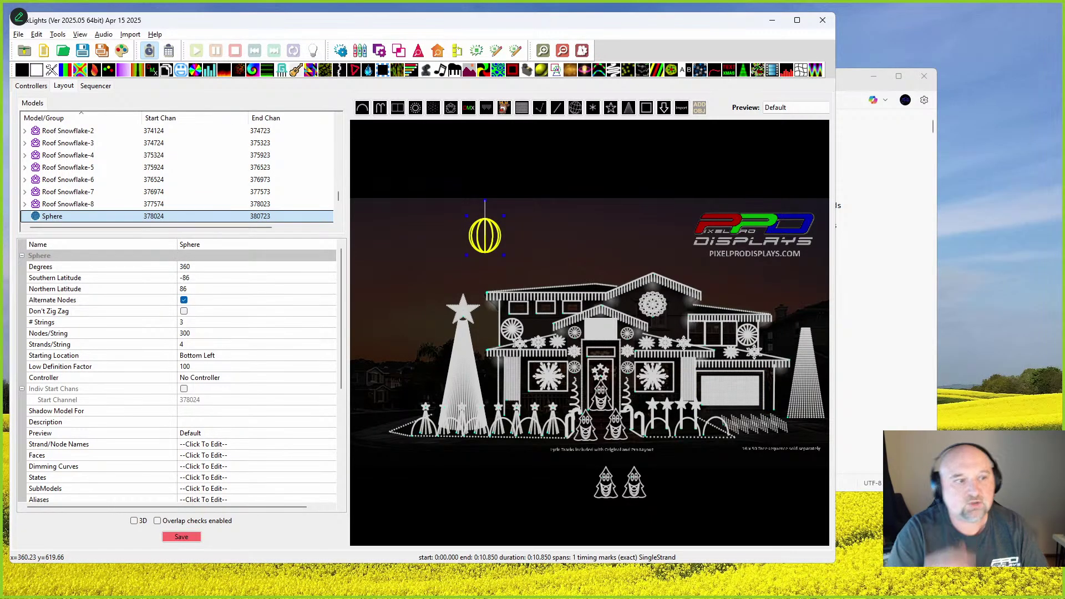
pyautogui.click(58, 181)
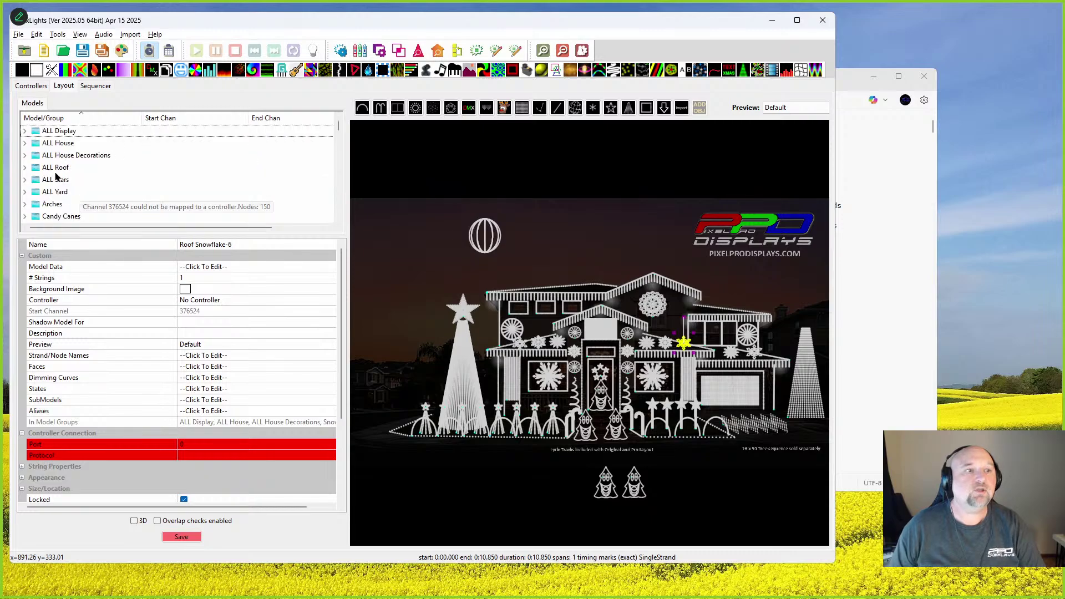
pyautogui.click(55, 132)
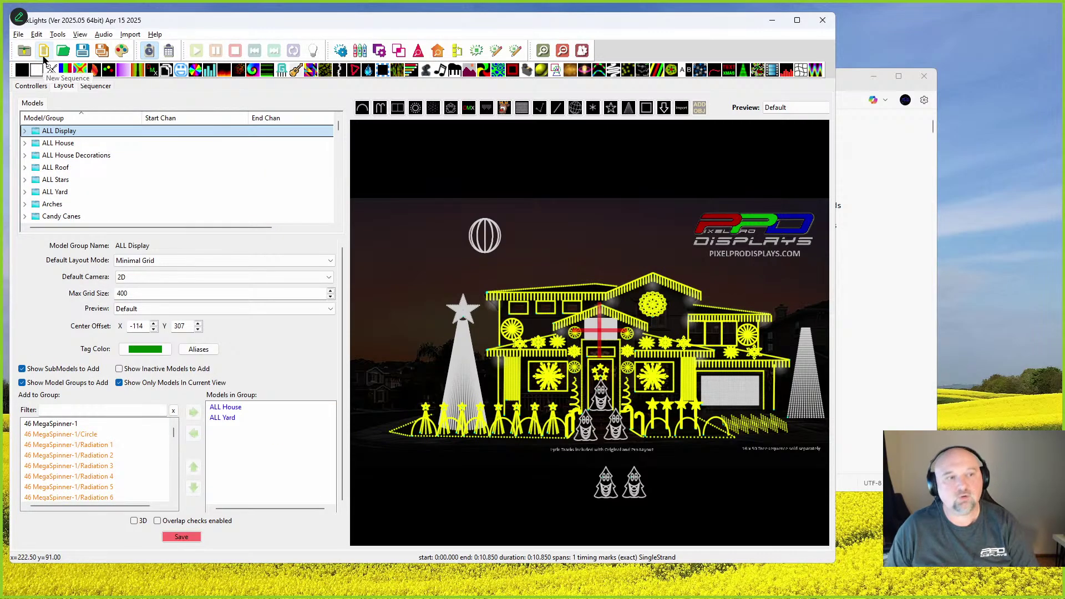
pyautogui.click(575, 331)
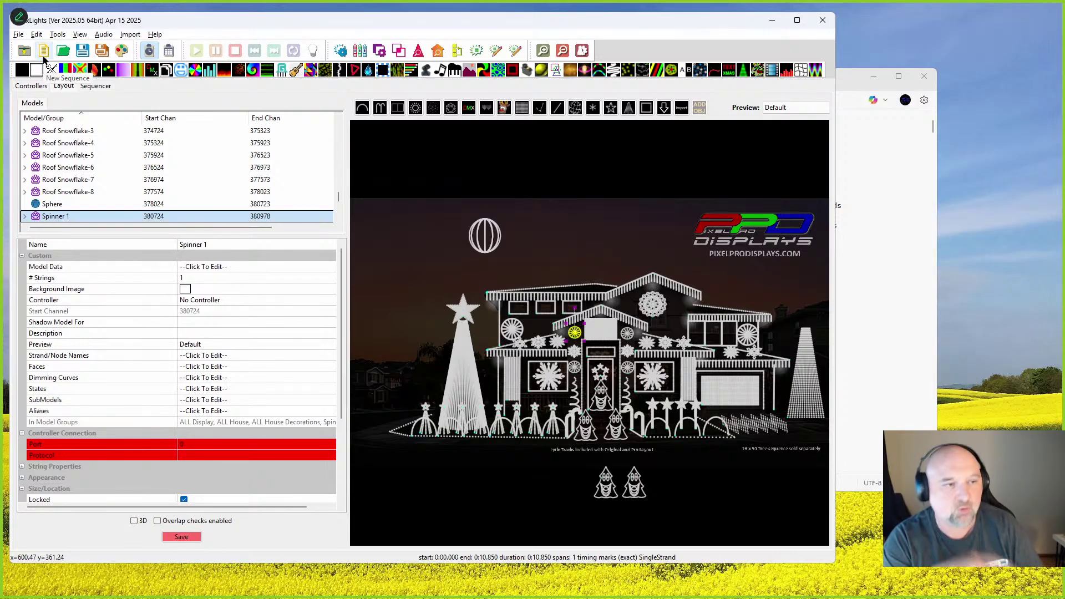
# Step: Switch to README.txt, review the 2025.05 and 2025.04 notes and highlight "Add option to Import Effects to convert to 'Per Model'"
pyautogui.click(911, 144)
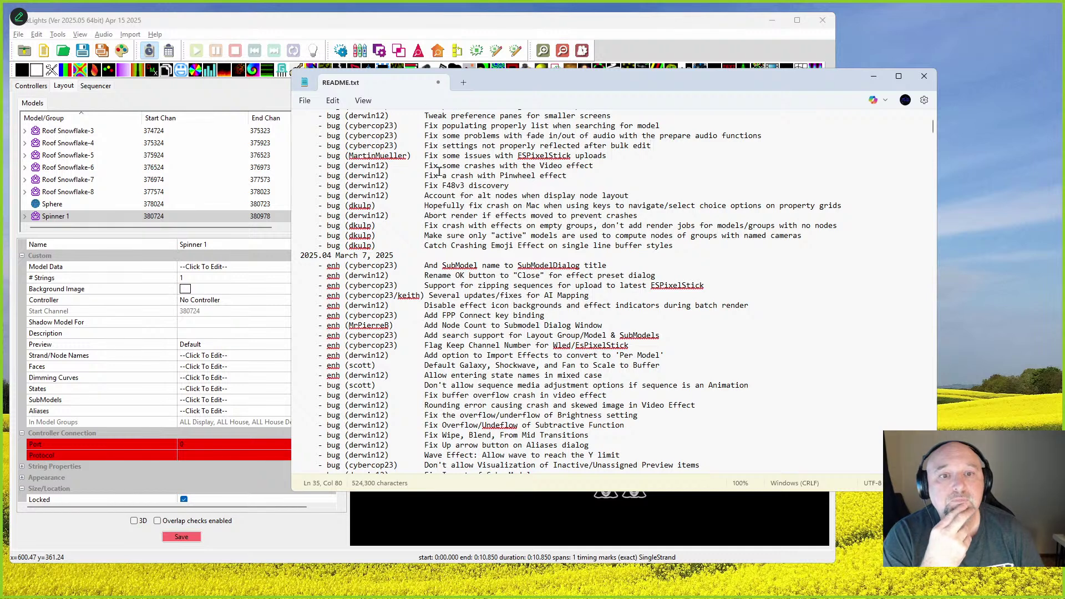
pyautogui.moveTo(426, 158); pyautogui.dragTo(529, 159)
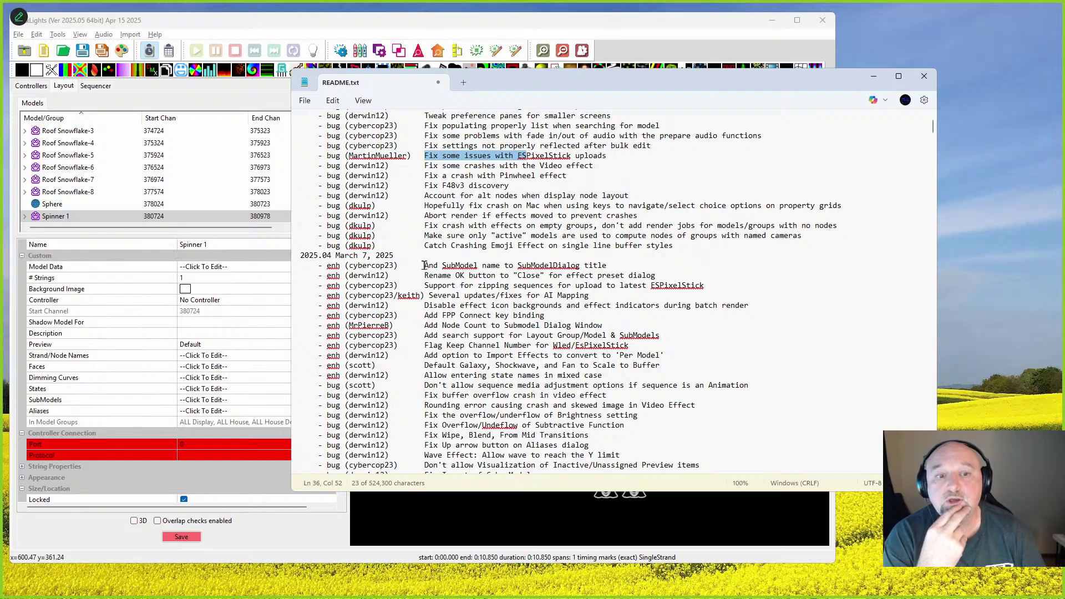
pyautogui.moveTo(425, 266); pyautogui.dragTo(496, 262)
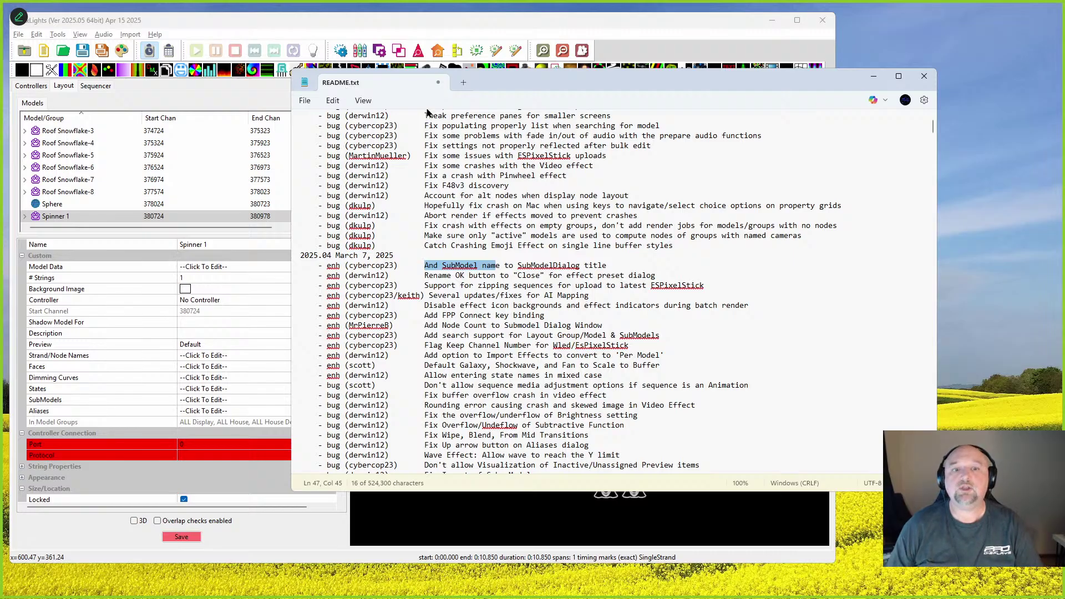
pyautogui.click(425, 294)
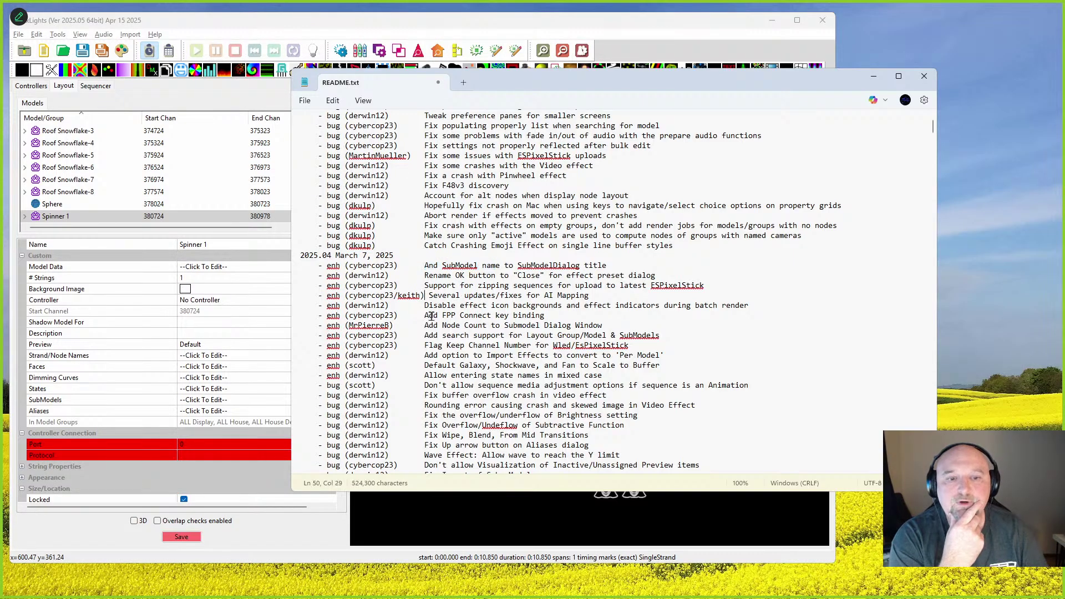
pyautogui.moveTo(421, 345); pyautogui.dragTo(629, 345)
pyautogui.click(425, 357)
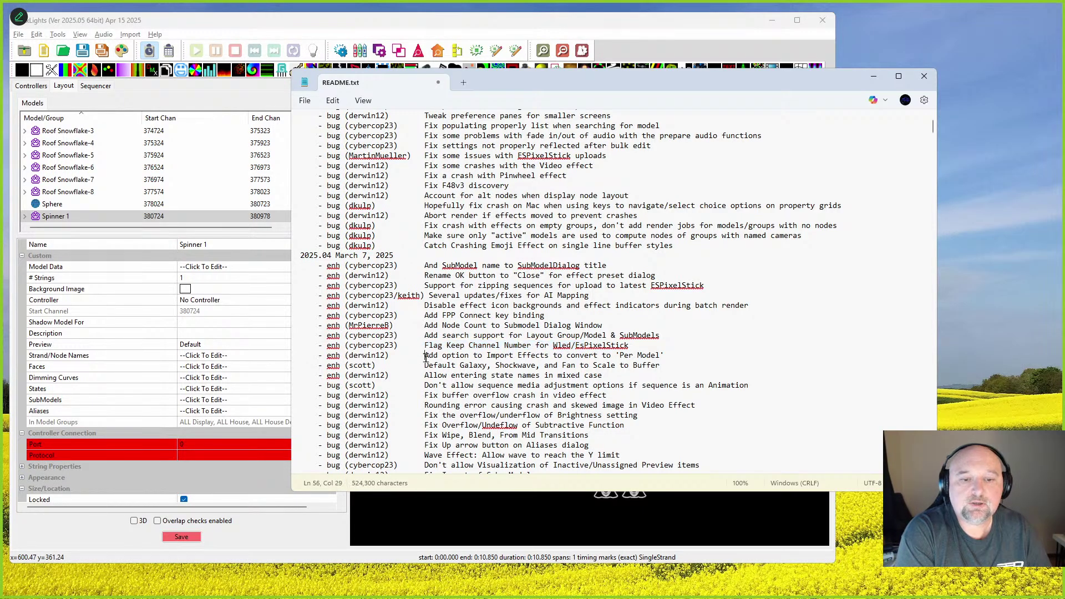
pyautogui.moveTo(426, 358); pyautogui.dragTo(670, 356)
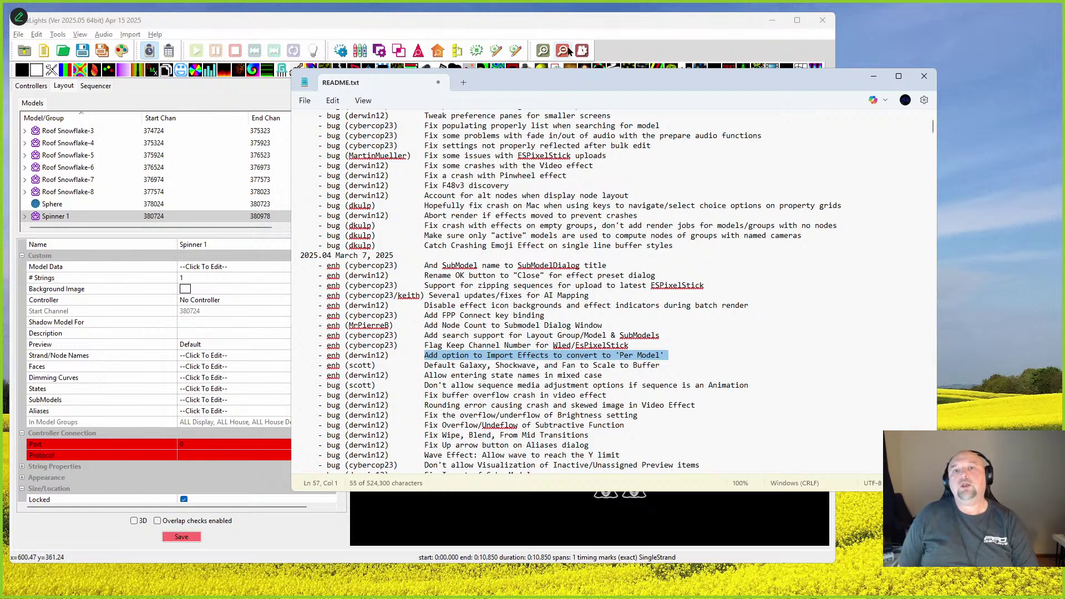
# Step: Put README.txt out of the way and select Spiral Tree 1 beside the front door in the xLights layout
pyautogui.press('super+Down')
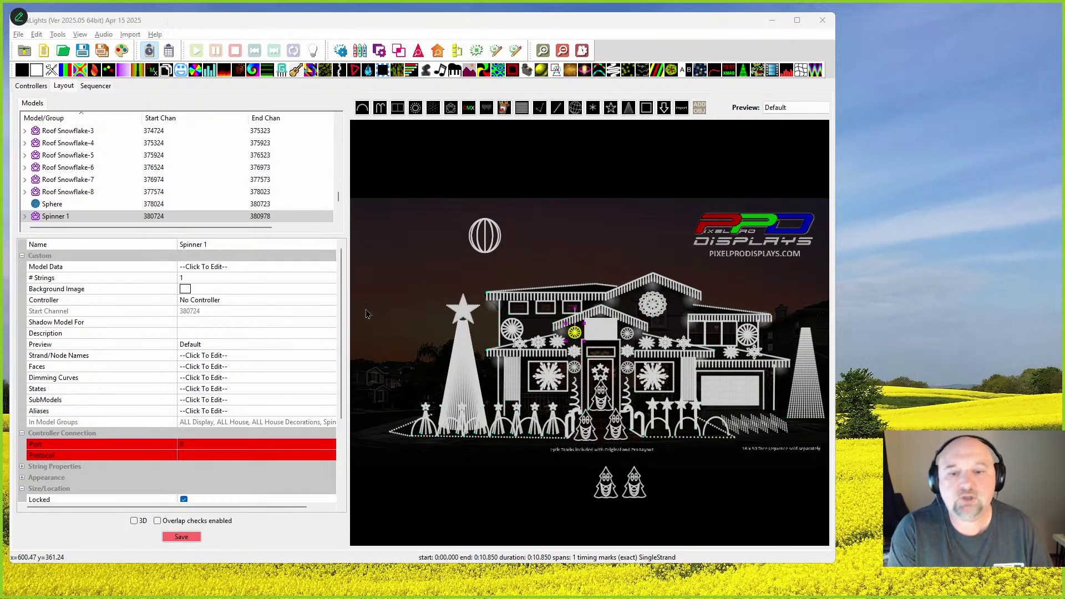
pyautogui.click(577, 399)
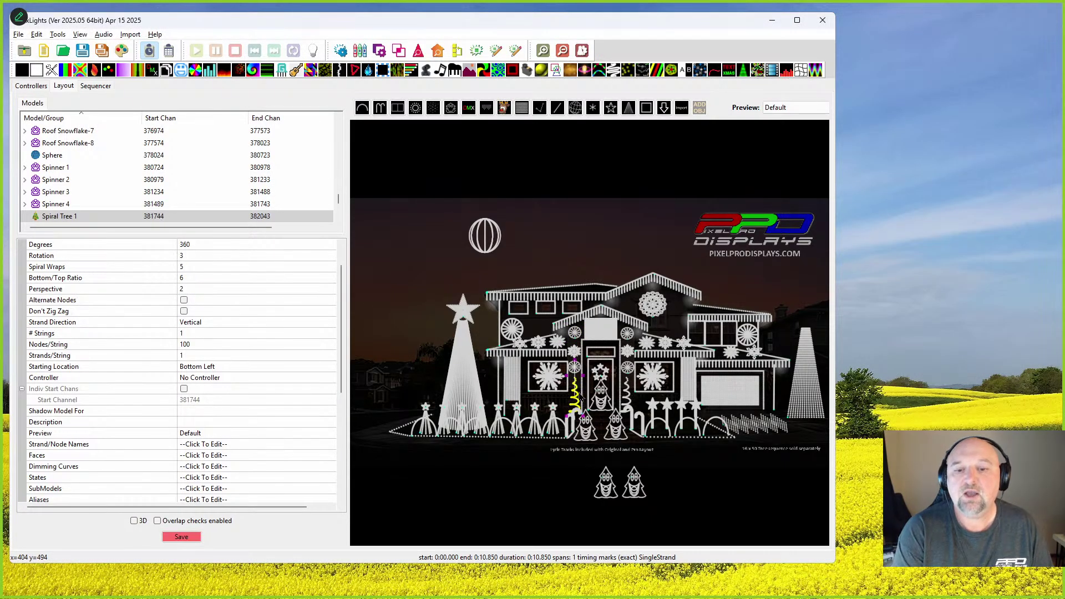
pyautogui.scroll(4, 581, 396)
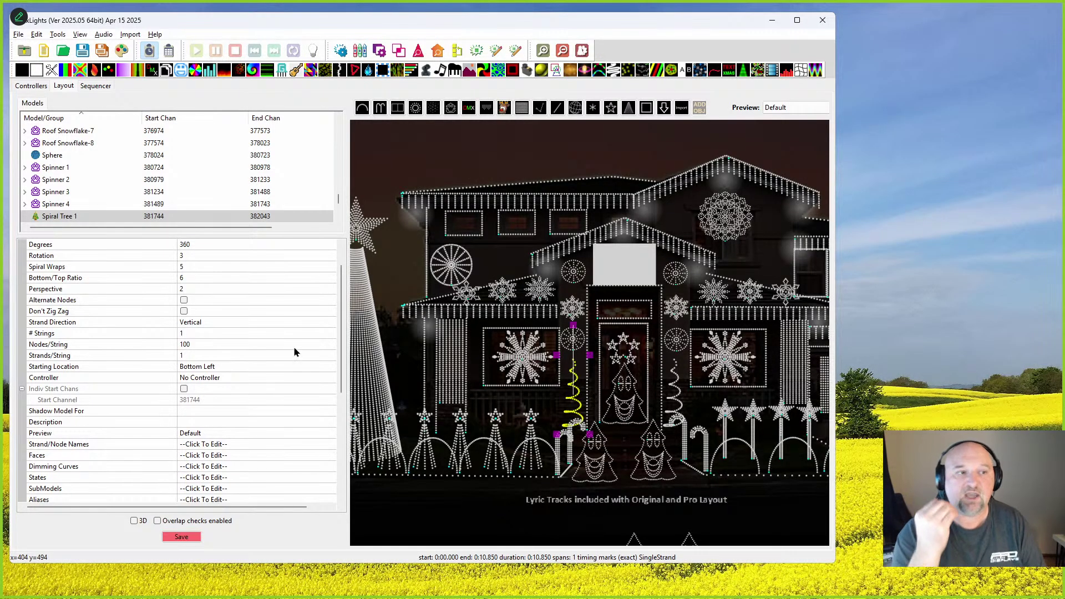
pyautogui.click(48, 216)
pyautogui.scroll(1, 215, 339)
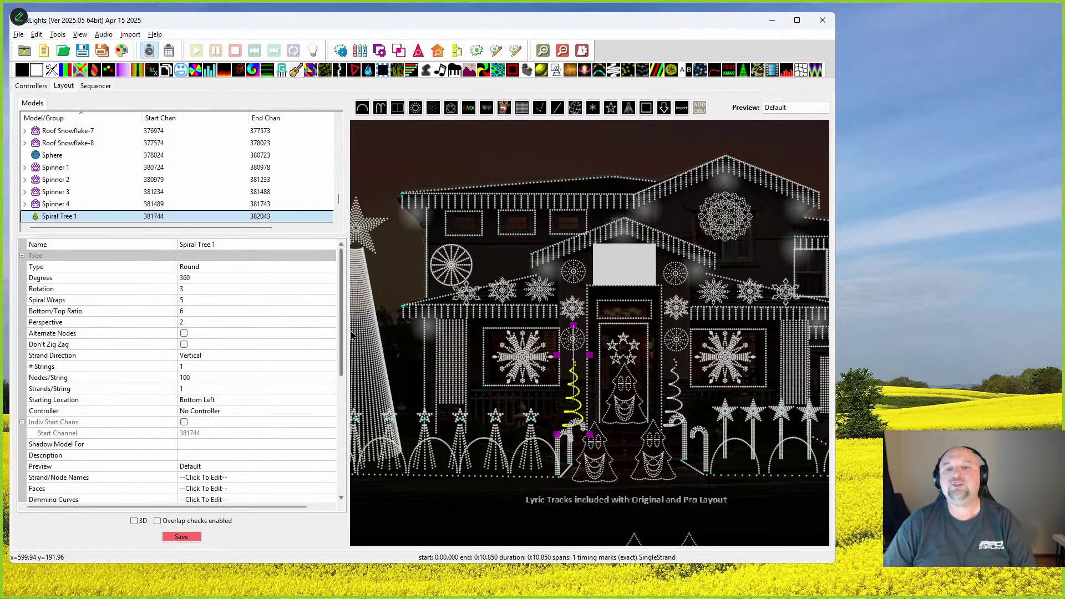
# Step: Select Porch Entrance and House Vert 1 in turn, and reselect Spiral Tree 1
pyautogui.click(588, 396)
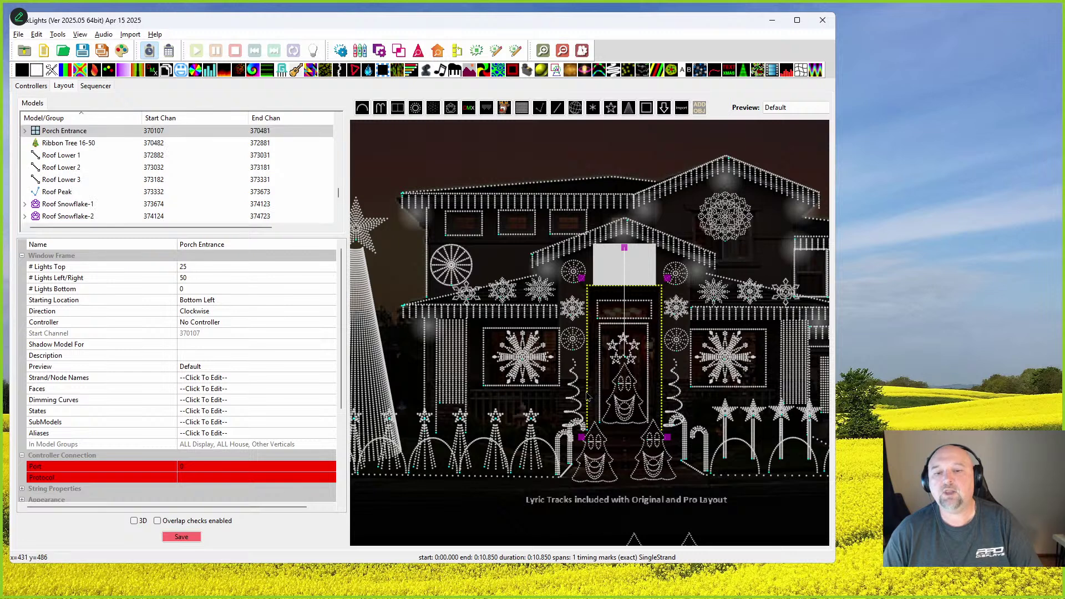
pyautogui.click(423, 383)
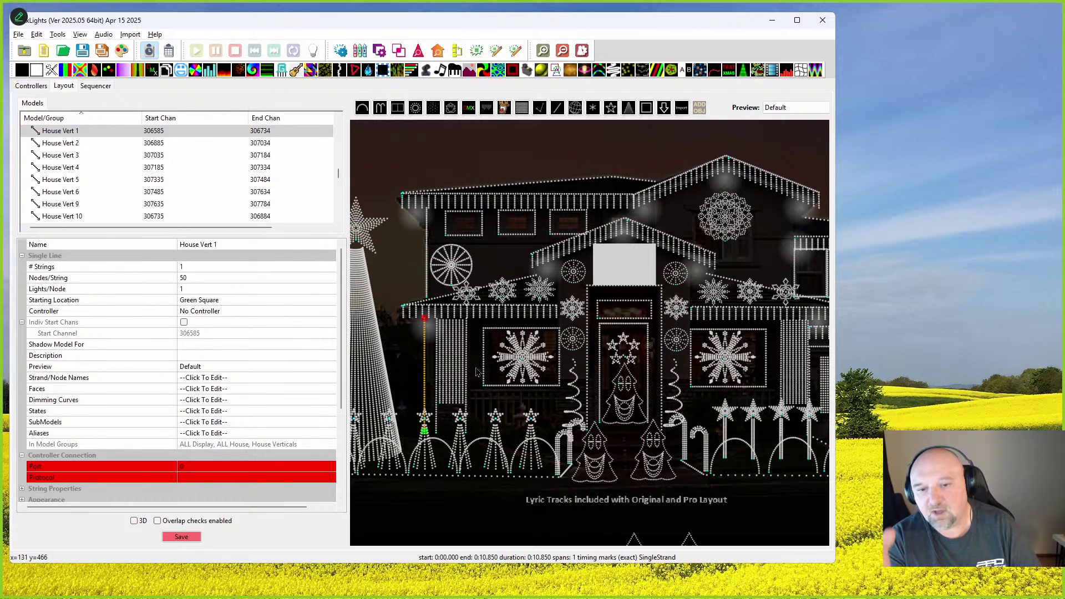
pyautogui.click(573, 390)
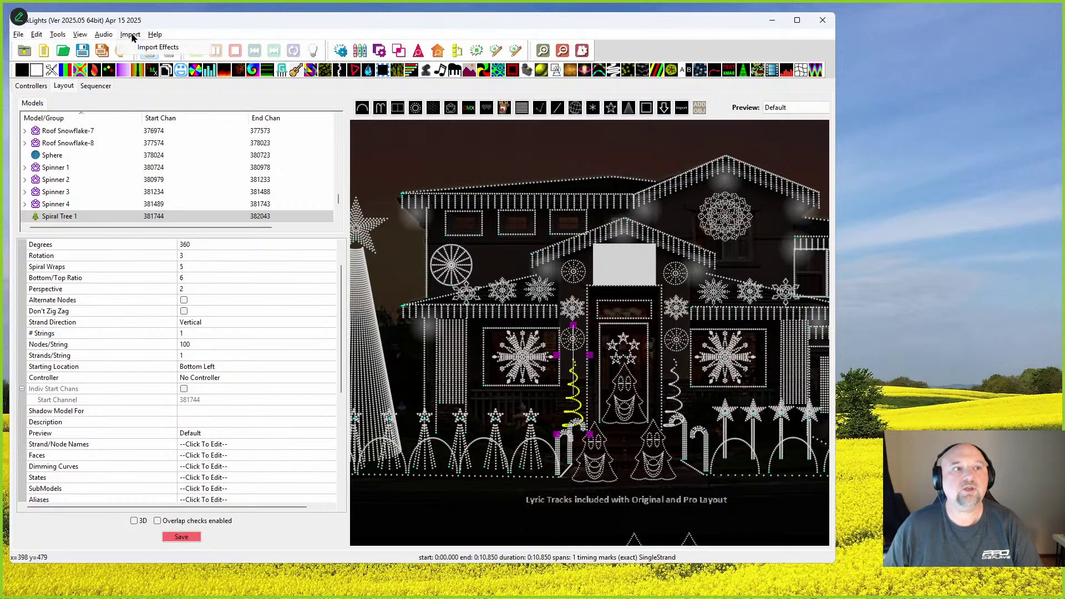
# Step: In the sequencer, start an effects import from Alabama - Angels Among Us_Pro.zip in the Package Sequences Pro and Orig folder
pyautogui.click(149, 51)
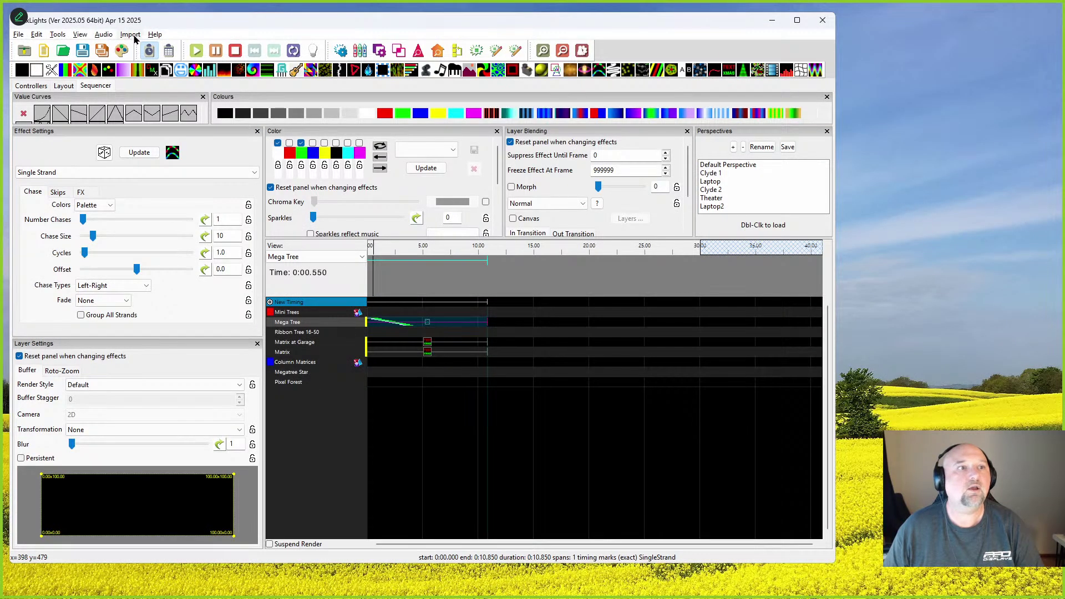
pyautogui.click(142, 56)
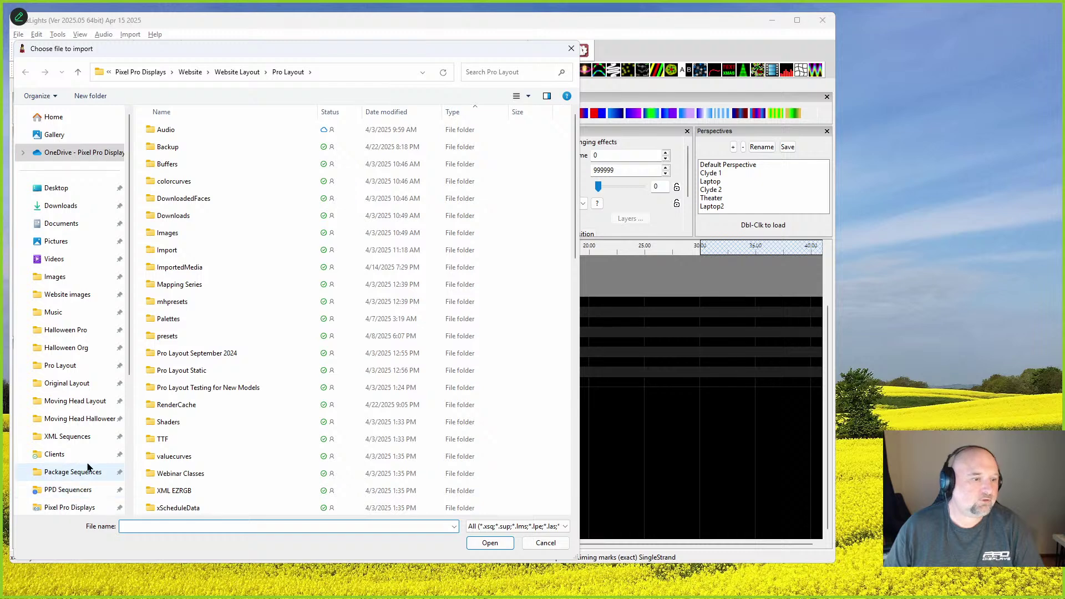
pyautogui.scroll(-4, 86, 475)
pyautogui.click(72, 397)
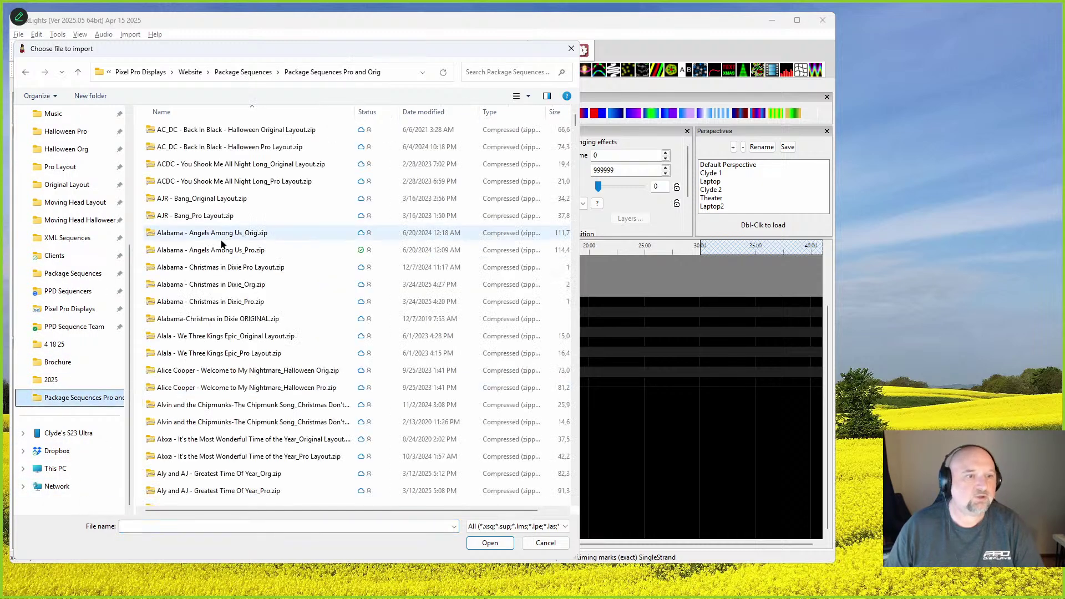
pyautogui.doubleClick(255, 248)
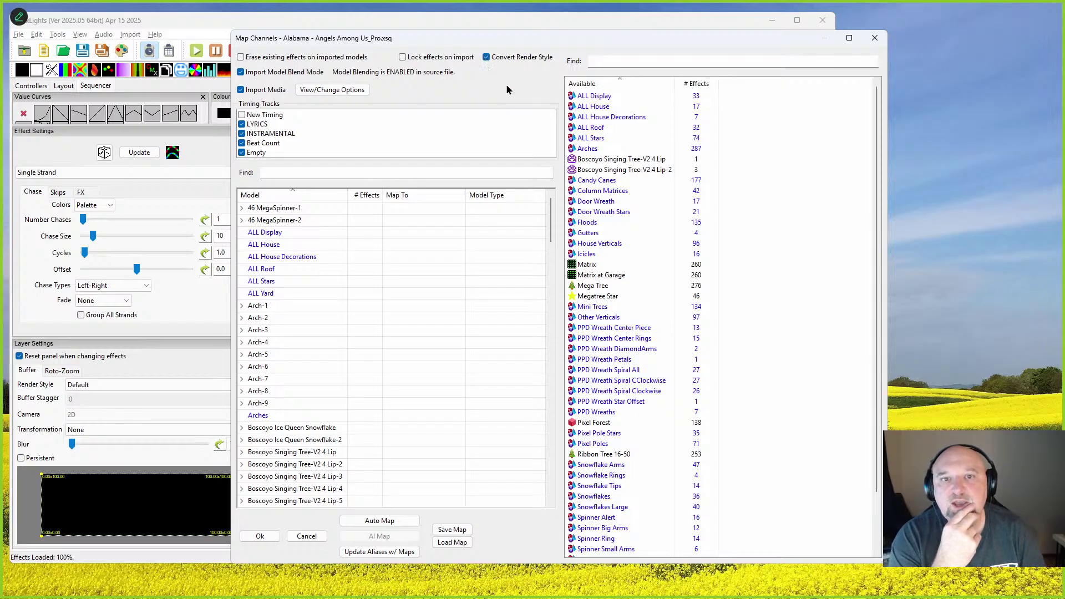
# Step: Map the source sequence's Mini Trees group onto the Spiral Trees model group
pyautogui.scroll(-2, 652, 440)
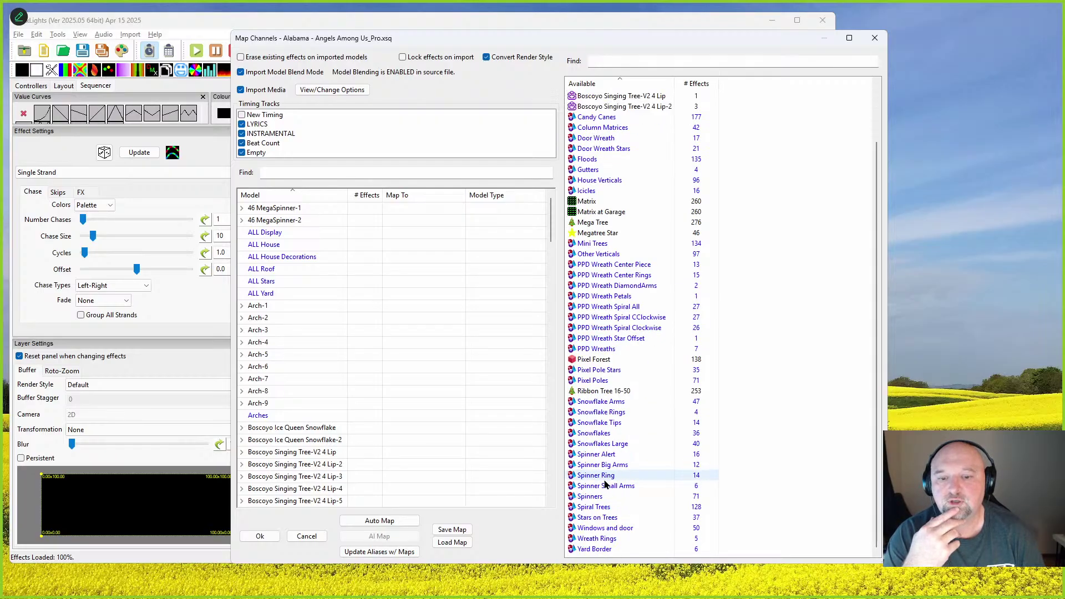
pyautogui.scroll(2, 594, 449)
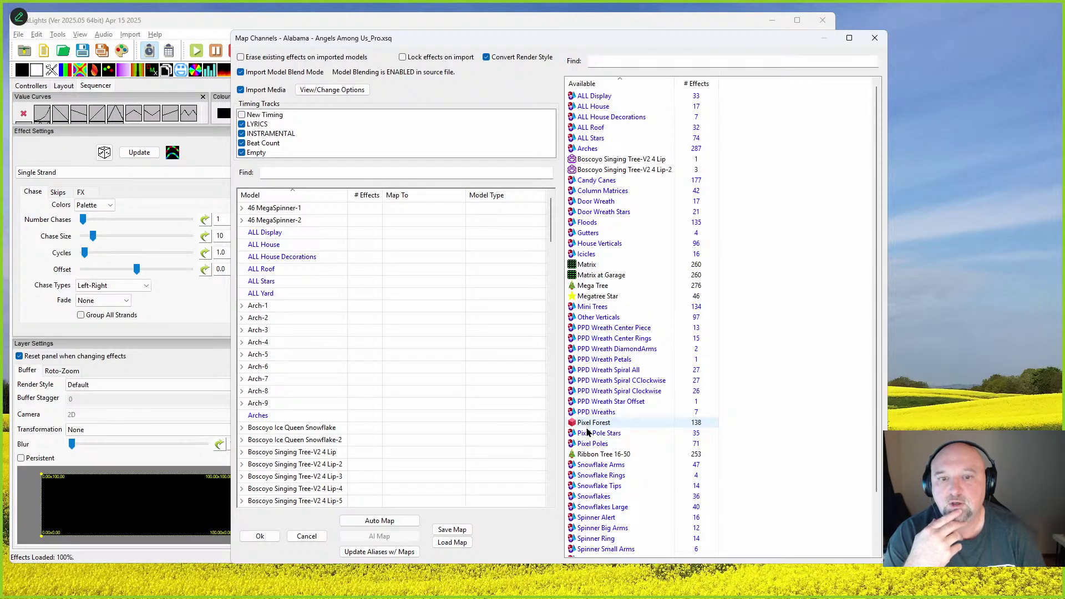
pyautogui.click(583, 309)
pyautogui.scroll(-15, 361, 433)
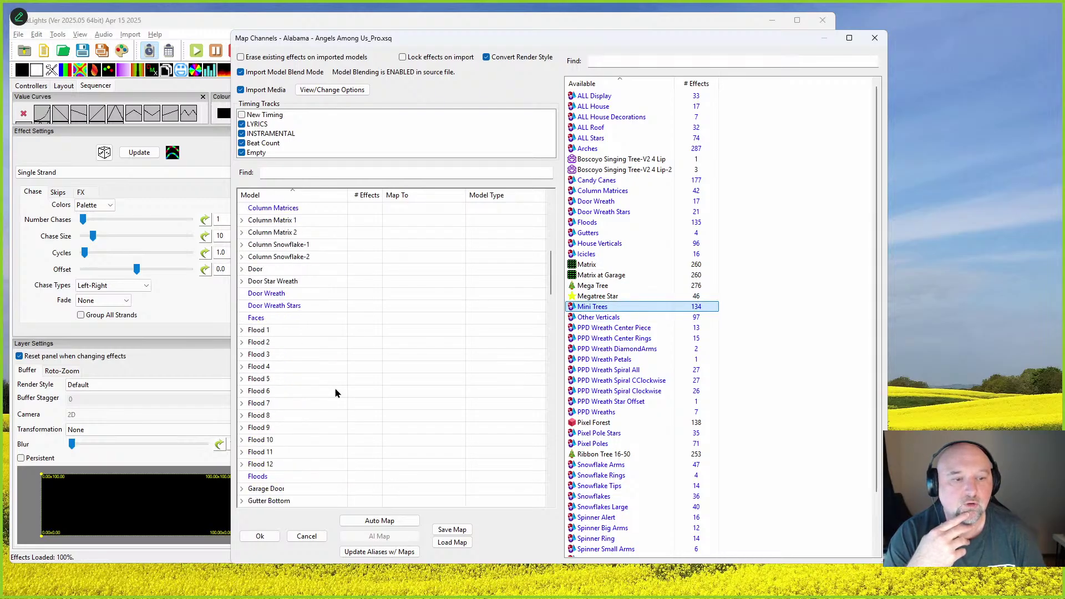
pyautogui.scroll(-20, 363, 444)
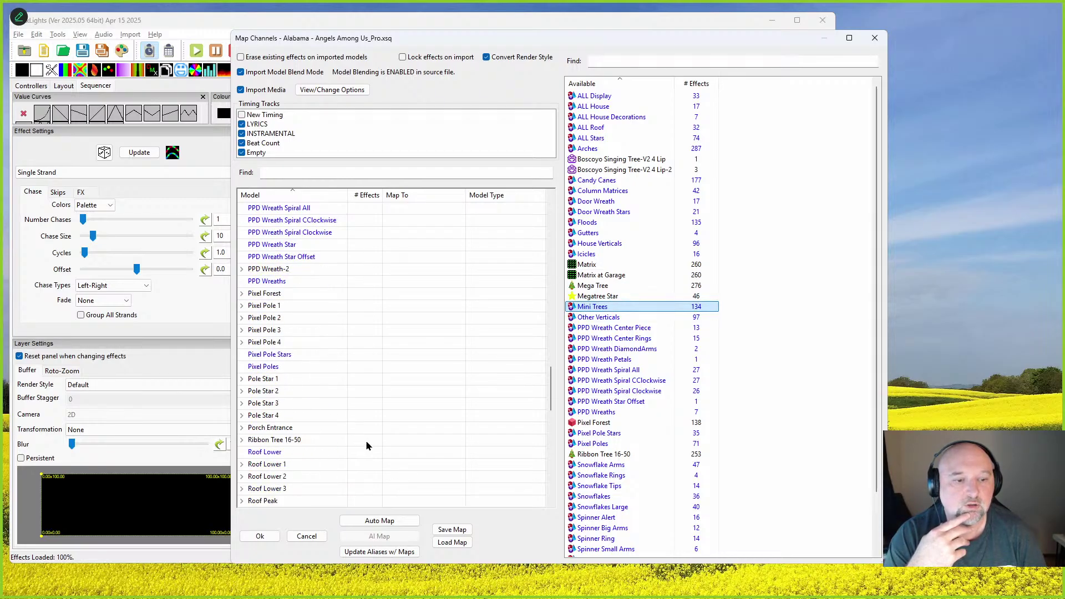
pyautogui.scroll(-1, 366, 445)
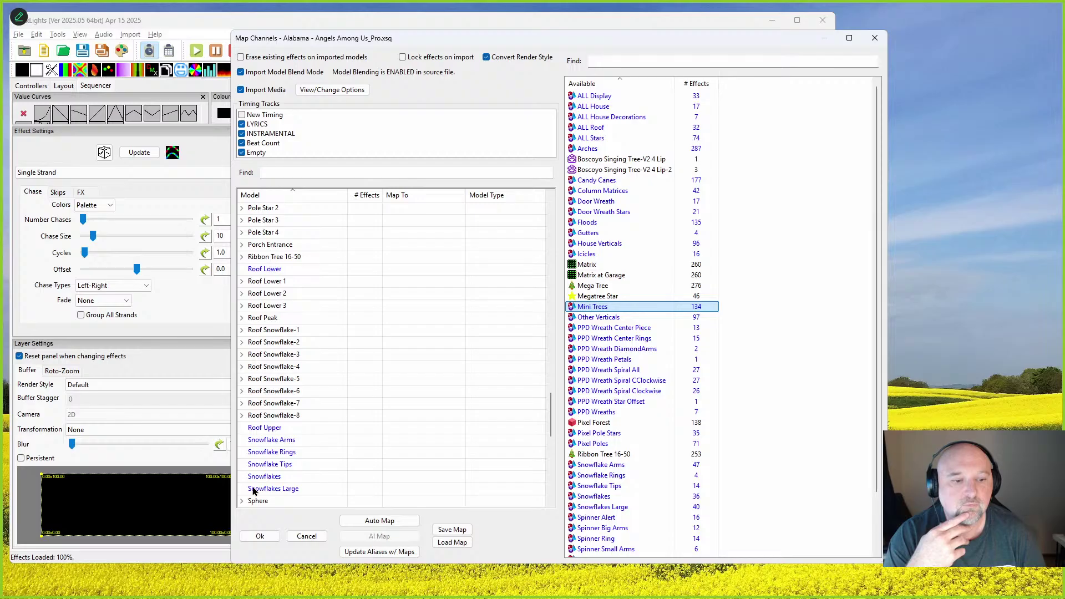
pyautogui.scroll(-4, 256, 497)
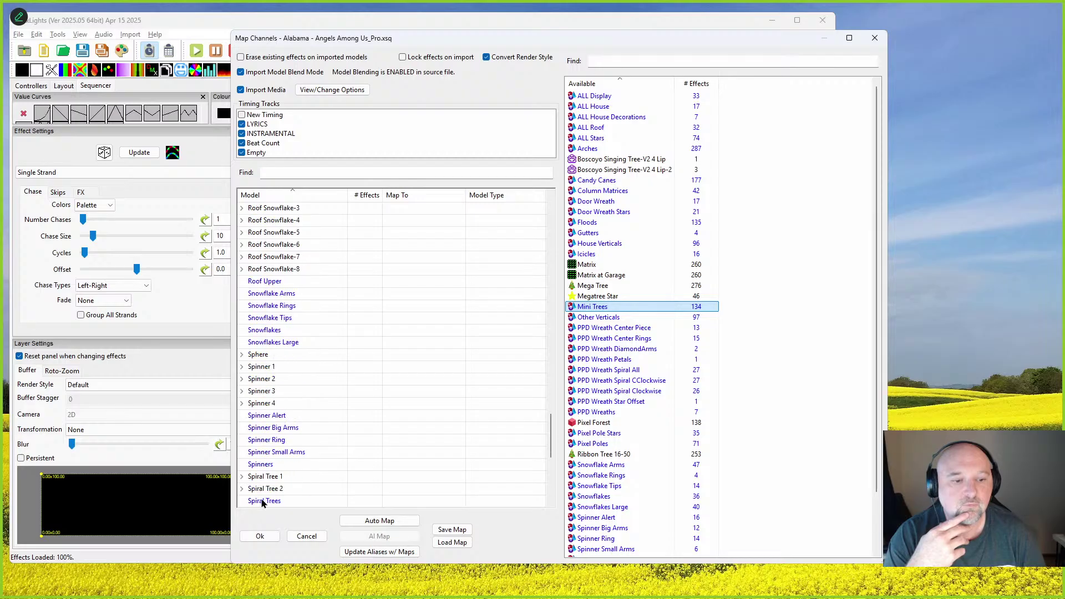
pyautogui.click(427, 502)
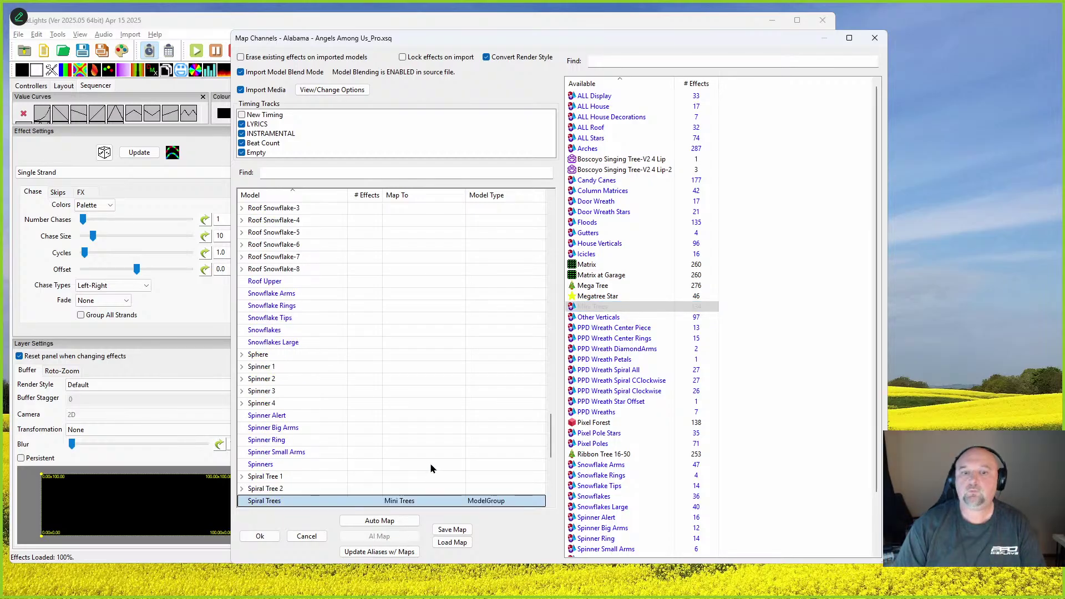
# Step: Run the effects import with render style conversion enabled, without saving the mapping for future imports
pyautogui.scroll(-1, 430, 468)
pyautogui.click(260, 536)
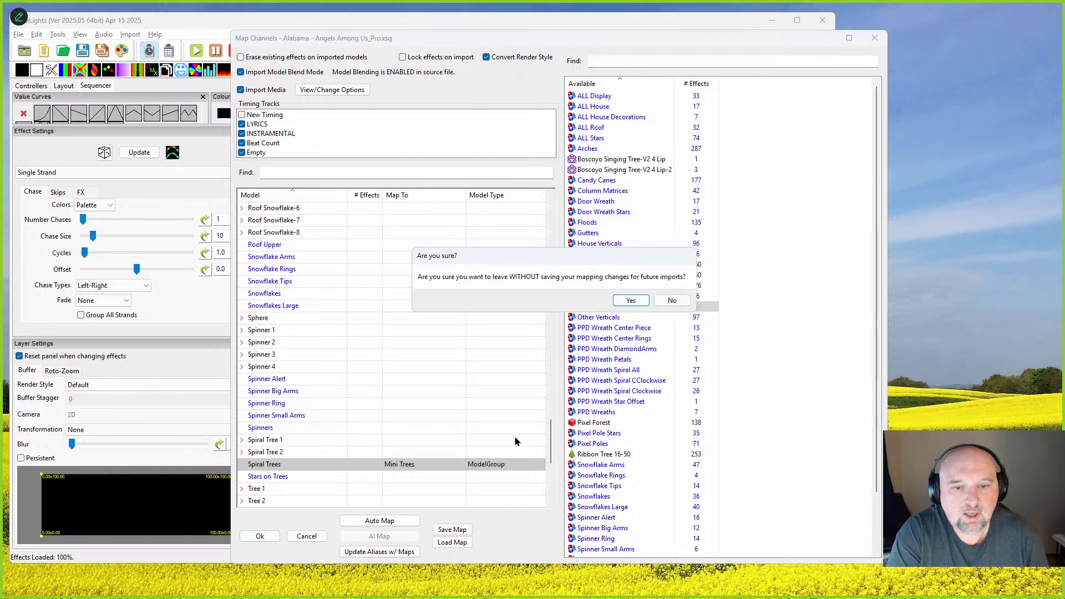
pyautogui.click(631, 300)
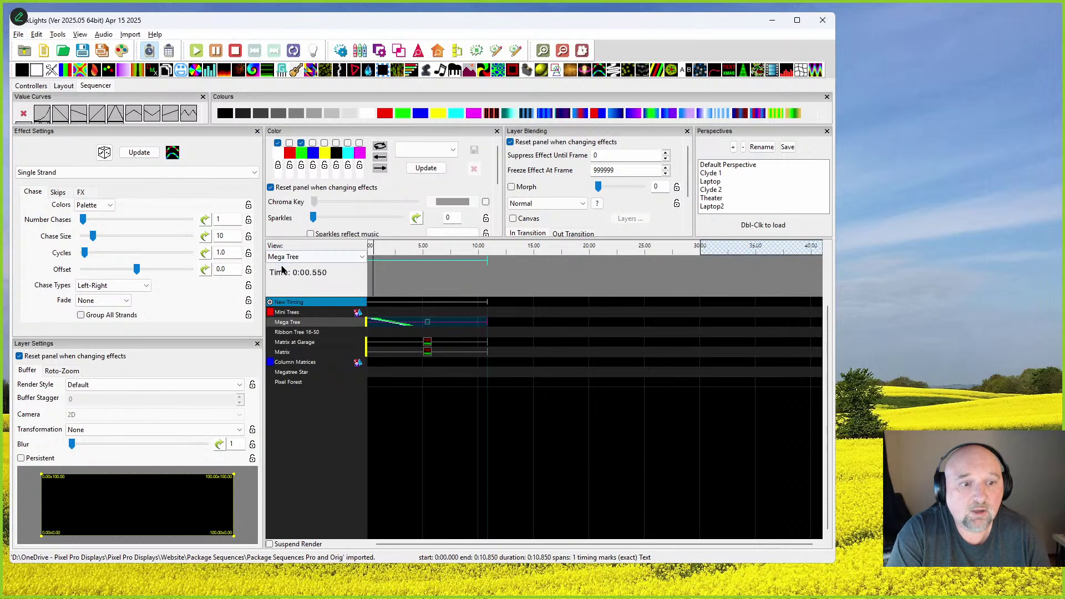
# Step: Switch the sequencer to Master View and inspect the render styles of the imported Bars, Butterfly, Single Strand and VU Meter effects on Spiral Trees
pyautogui.click(291, 256)
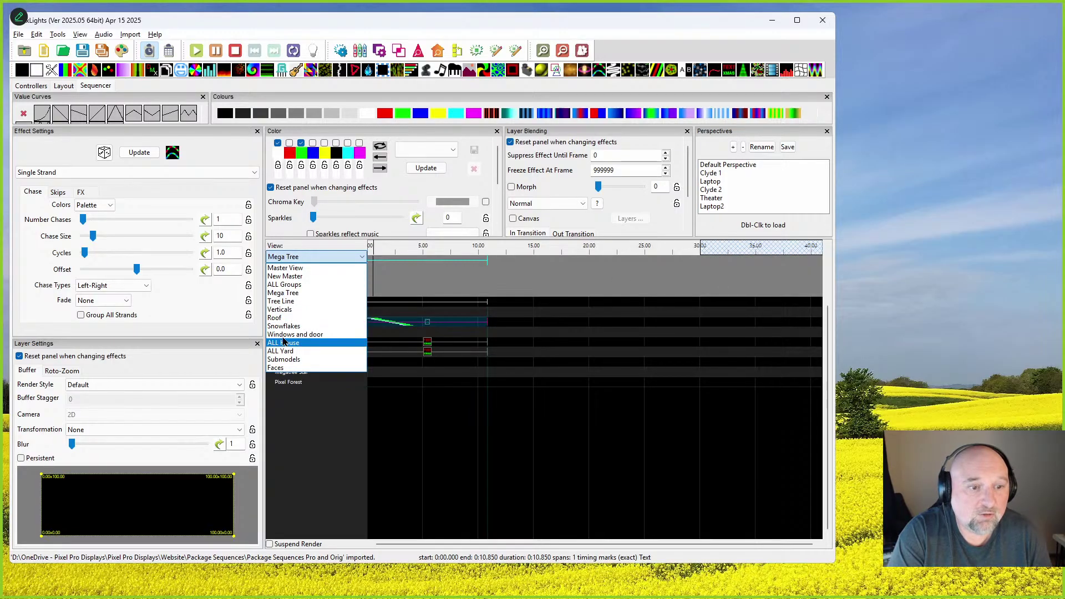
pyautogui.click(284, 269)
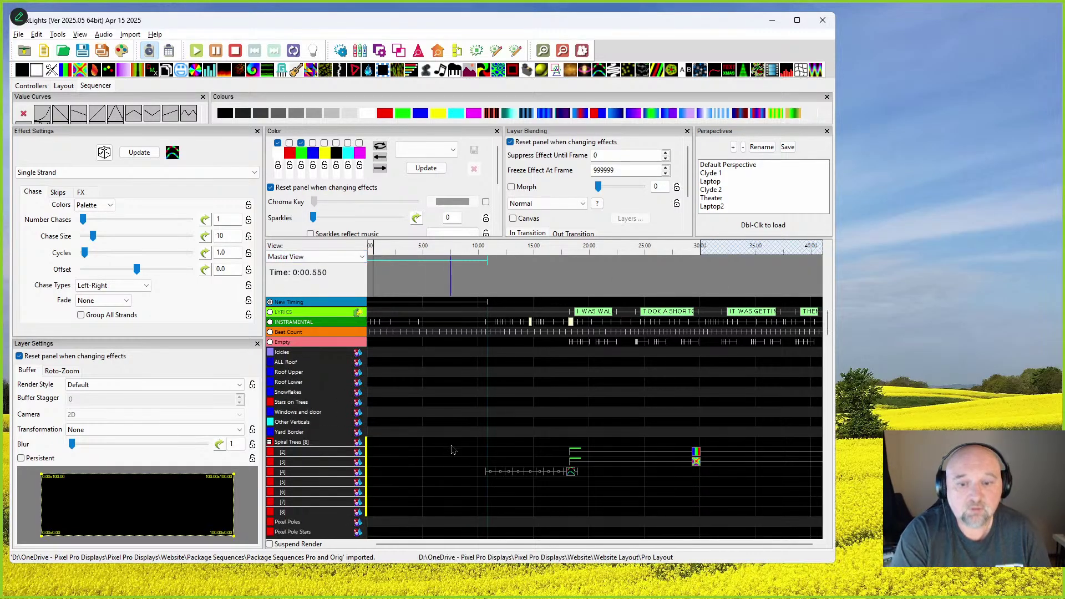
pyautogui.click(695, 455)
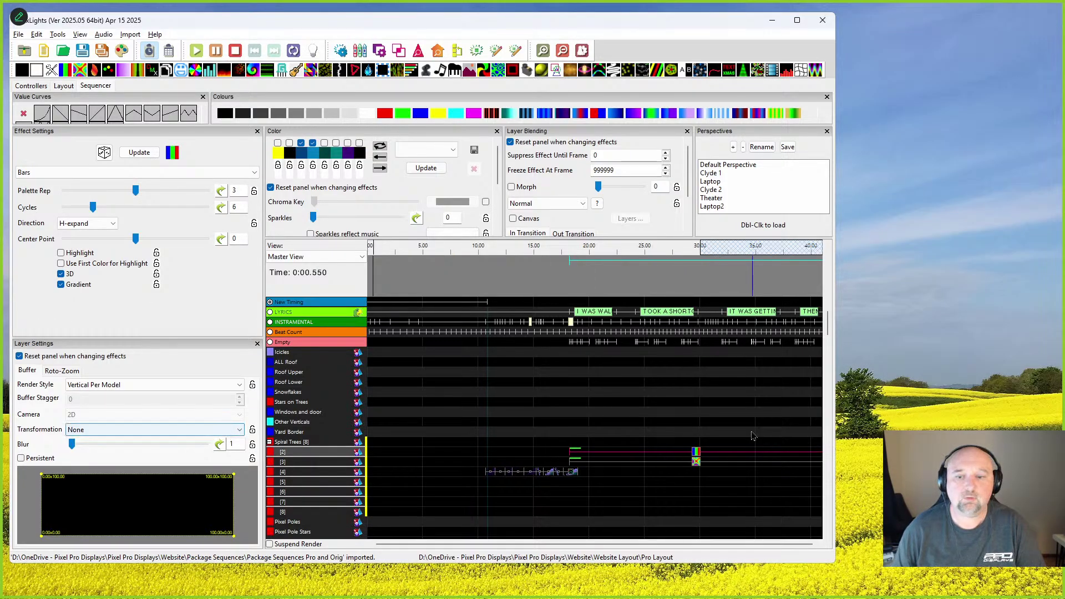
pyautogui.click(697, 463)
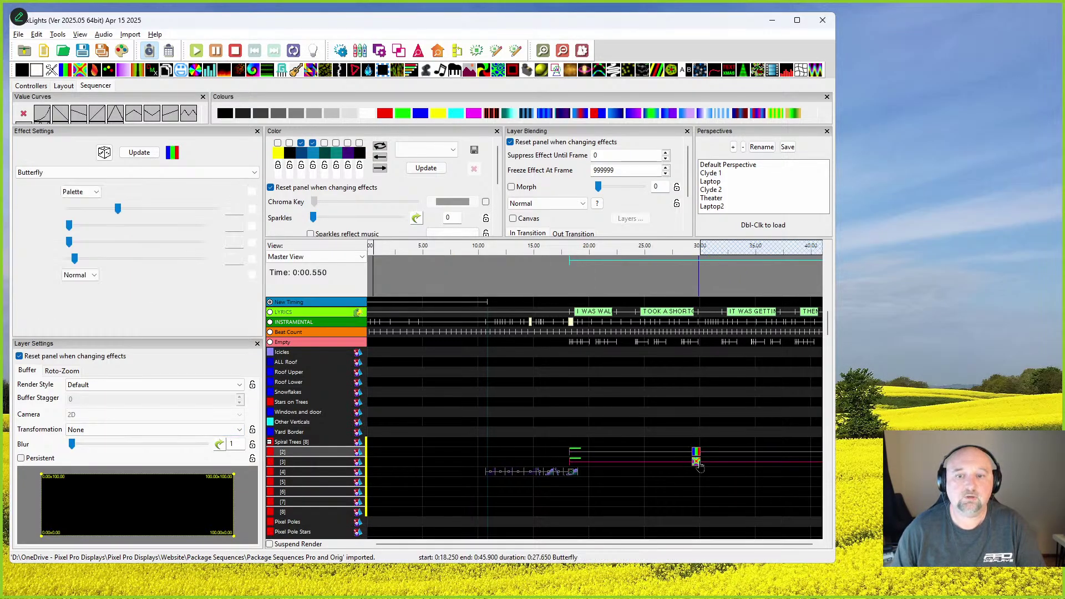
pyautogui.click(573, 473)
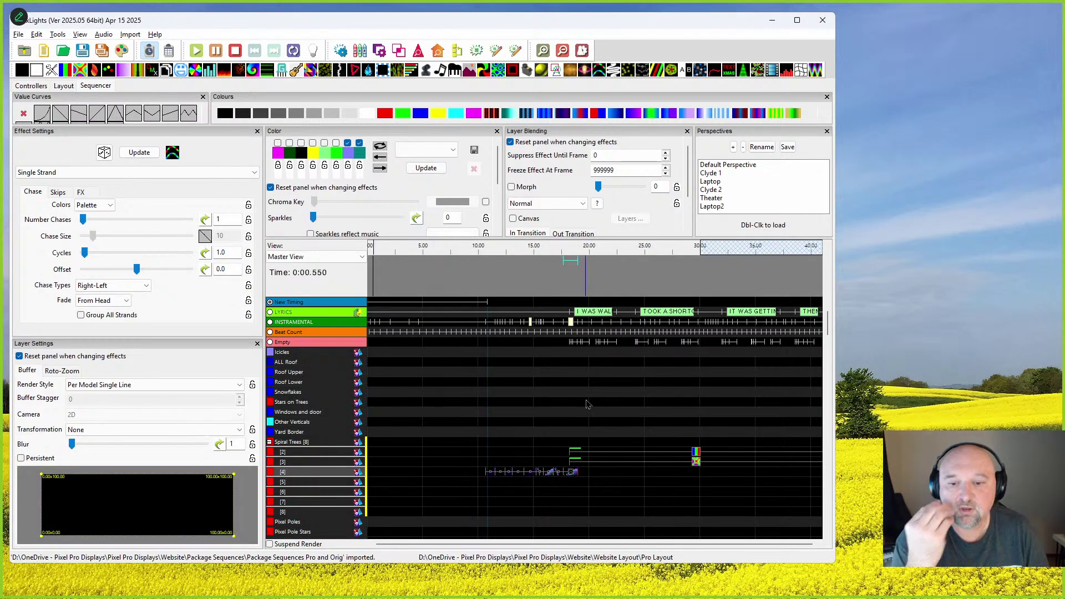
pyautogui.click(616, 311)
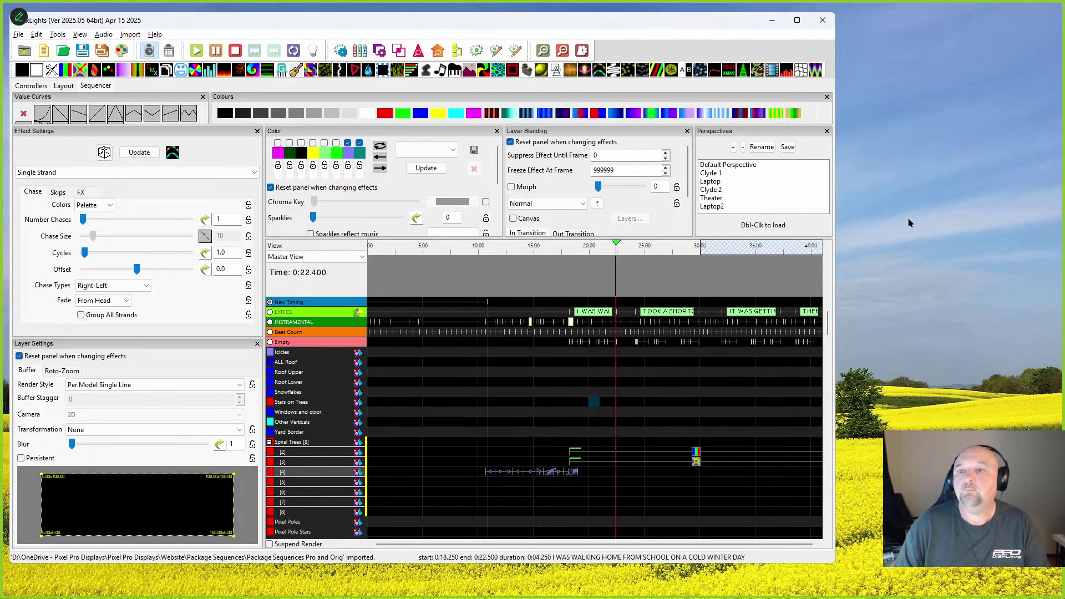
pyautogui.moveTo(849, 228); pyautogui.dragTo(1057, 219)
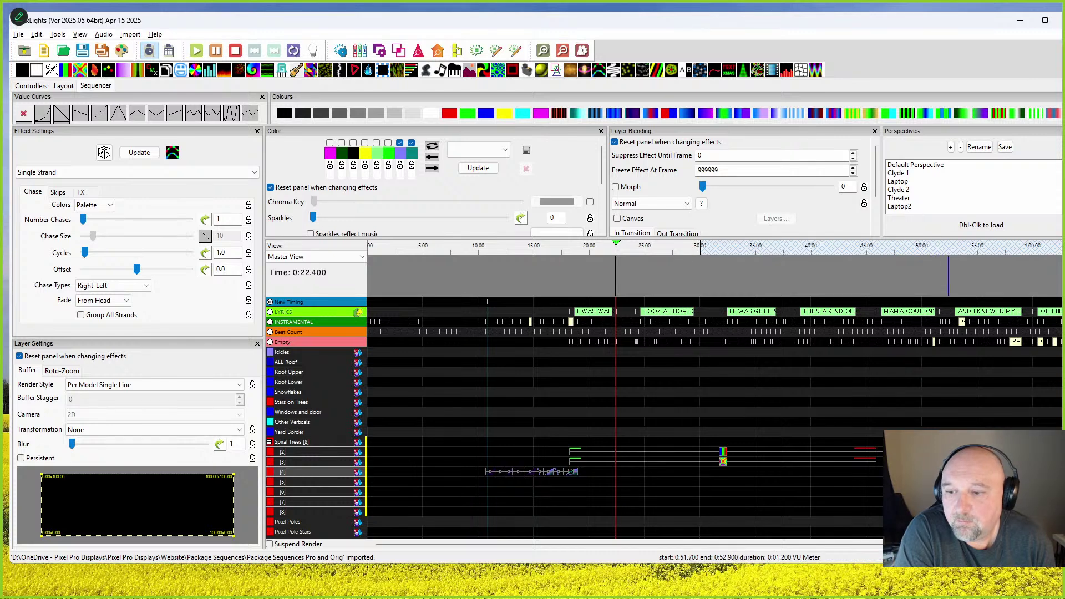
pyautogui.click(949, 342)
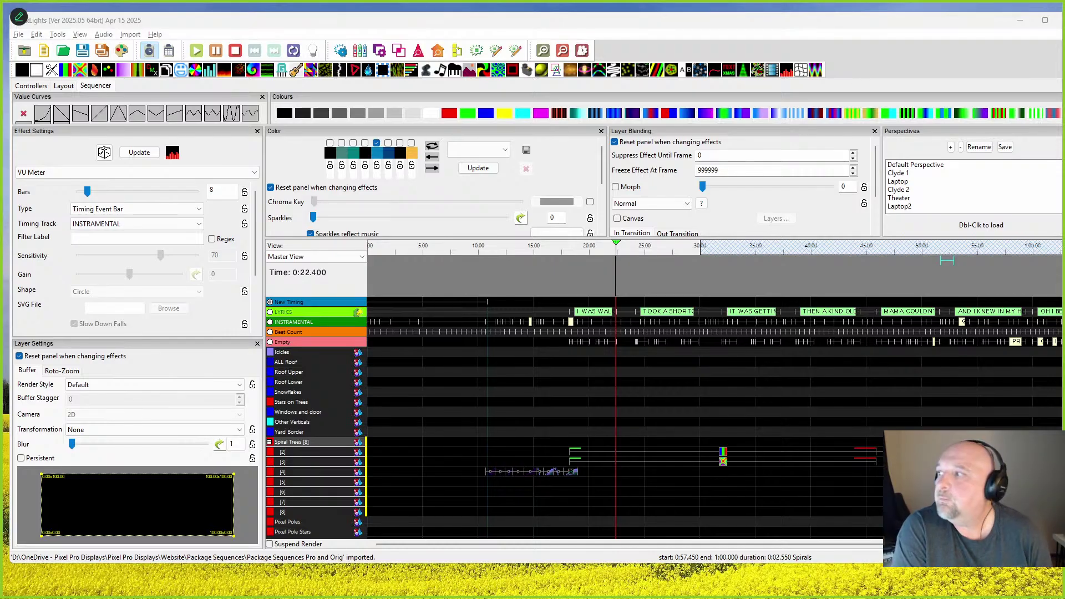
# Step: Return to README.txt and highlight the 2025.04 notes on Galaxy, Shockwave and Fan defaults and on mixed-case state names
pyautogui.hotkey('alt', 'Tab')
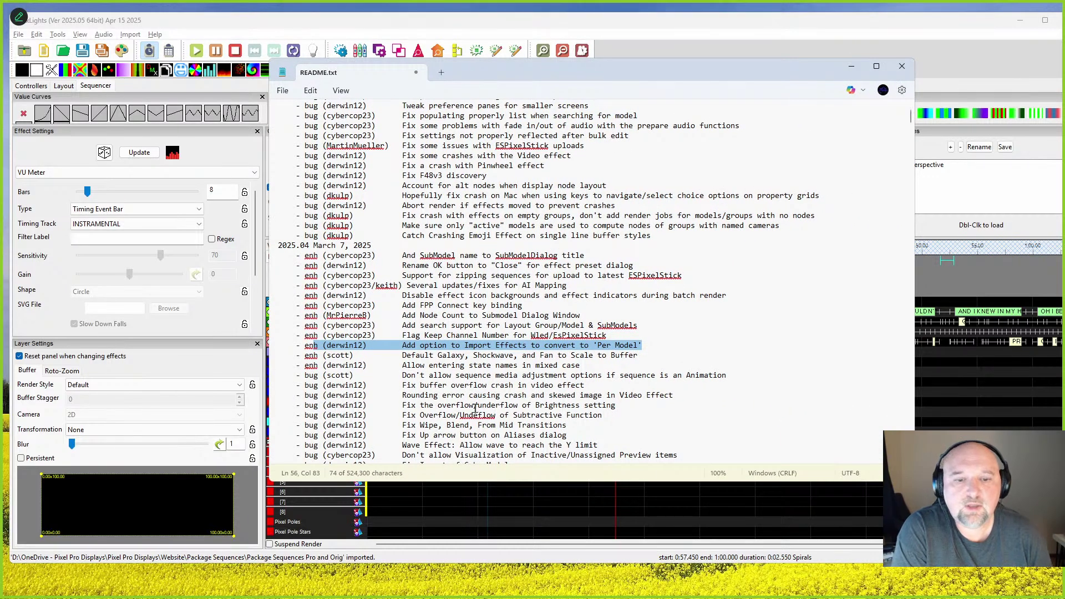
pyautogui.scroll(-2, 431, 347)
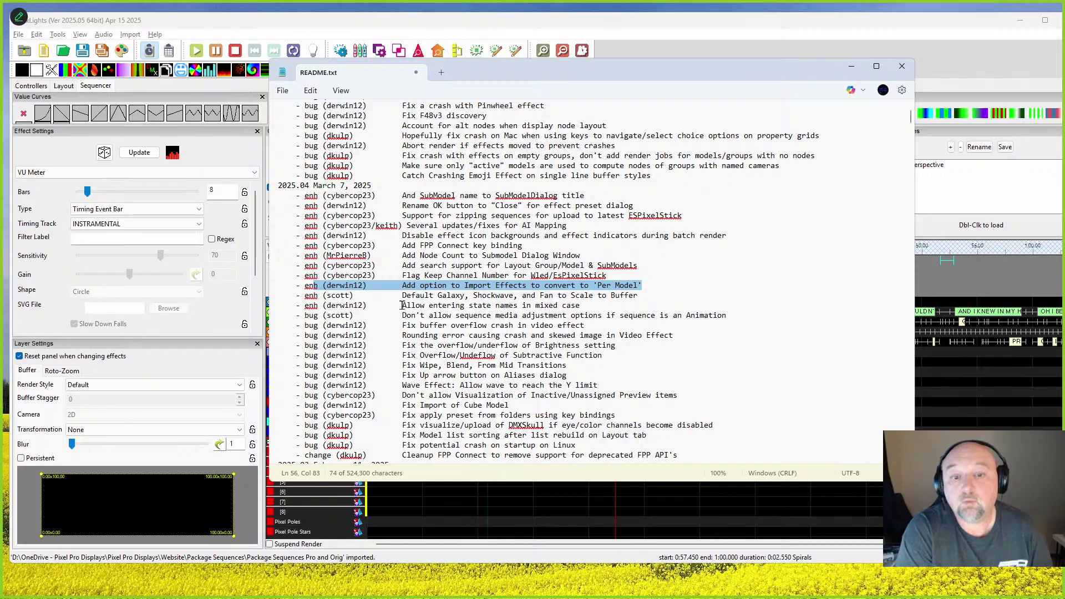
pyautogui.moveTo(403, 295); pyautogui.dragTo(558, 295)
pyautogui.moveTo(403, 306); pyautogui.dragTo(414, 307)
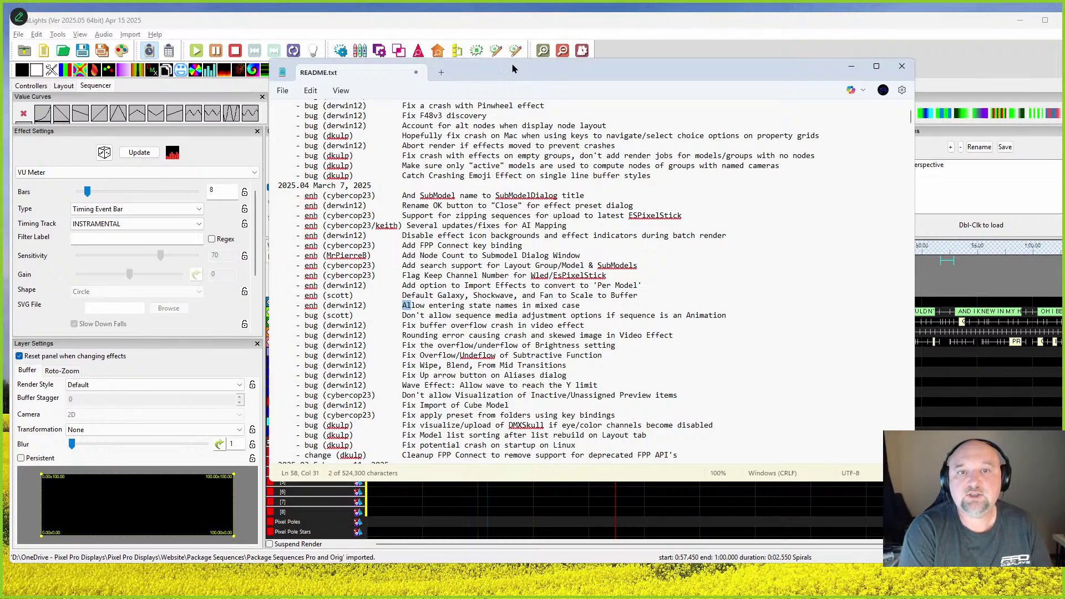
# Step: Switch back to the xLights layout and select Boscoyo Singing Tree-V2 4 Lip-3 at the front door
pyautogui.hotkey('alt', 'Tab')
pyautogui.click(64, 86)
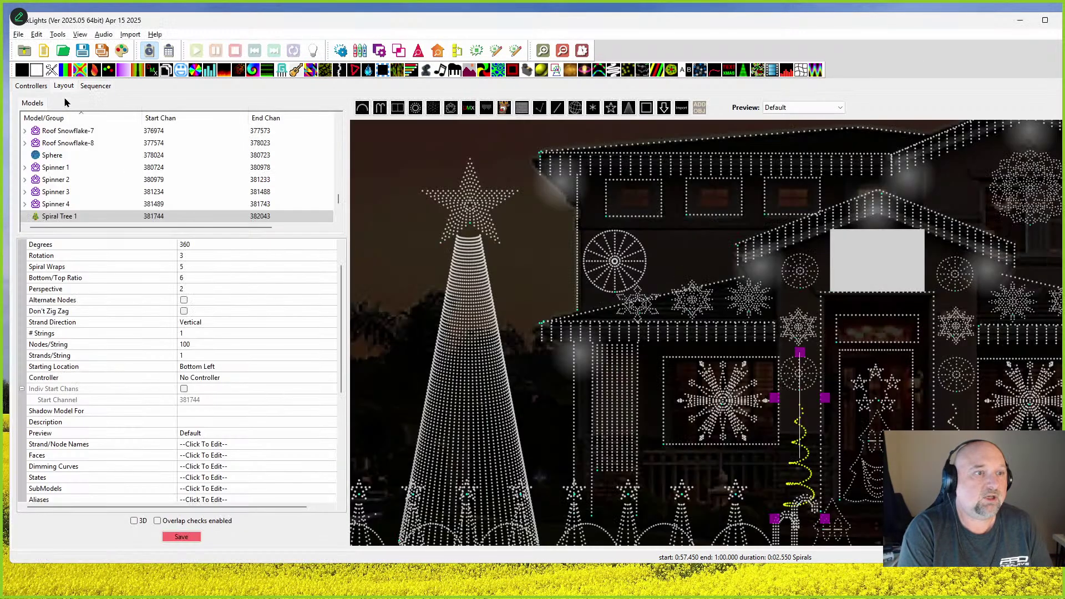
pyautogui.click(594, 370)
pyautogui.click(571, 376)
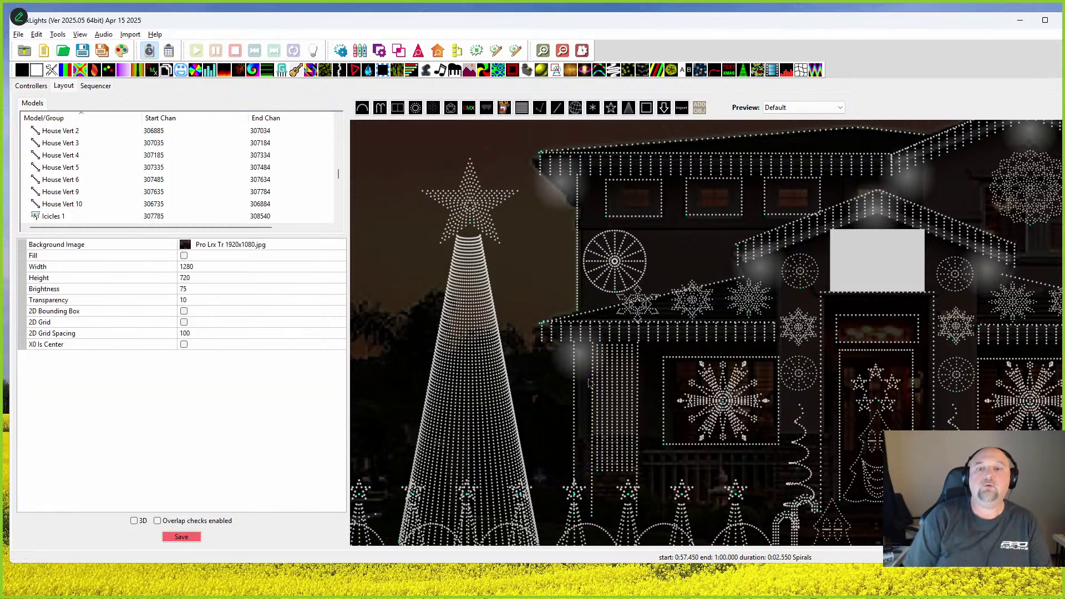
pyautogui.scroll(-2, 721, 499)
pyautogui.click(781, 489)
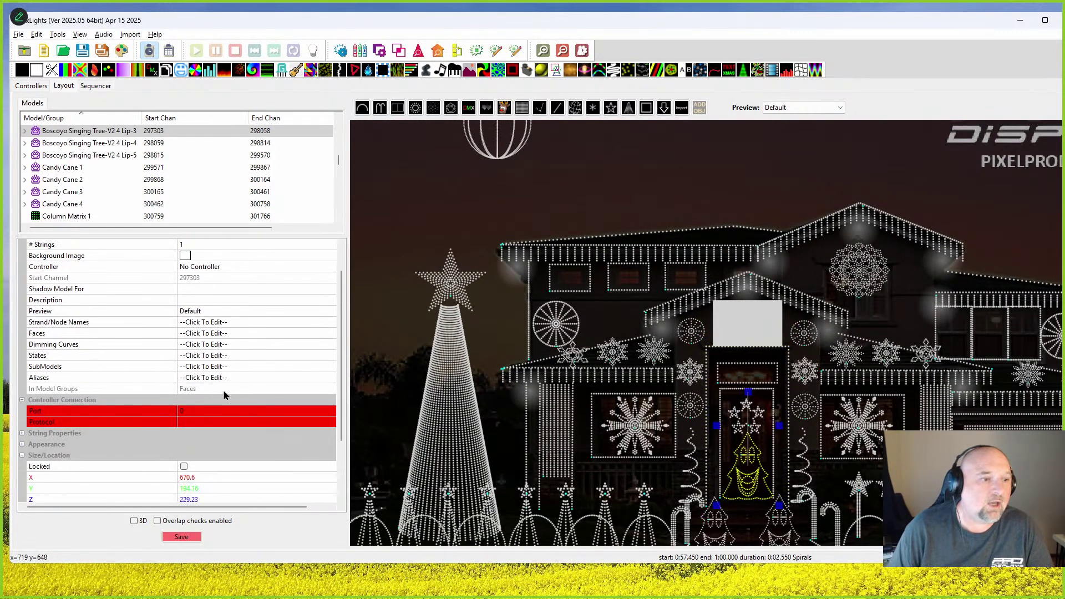
# Step: Open the singing tree's States definition and add a new state model named TREE
pyautogui.click(294, 355)
pyautogui.click(330, 356)
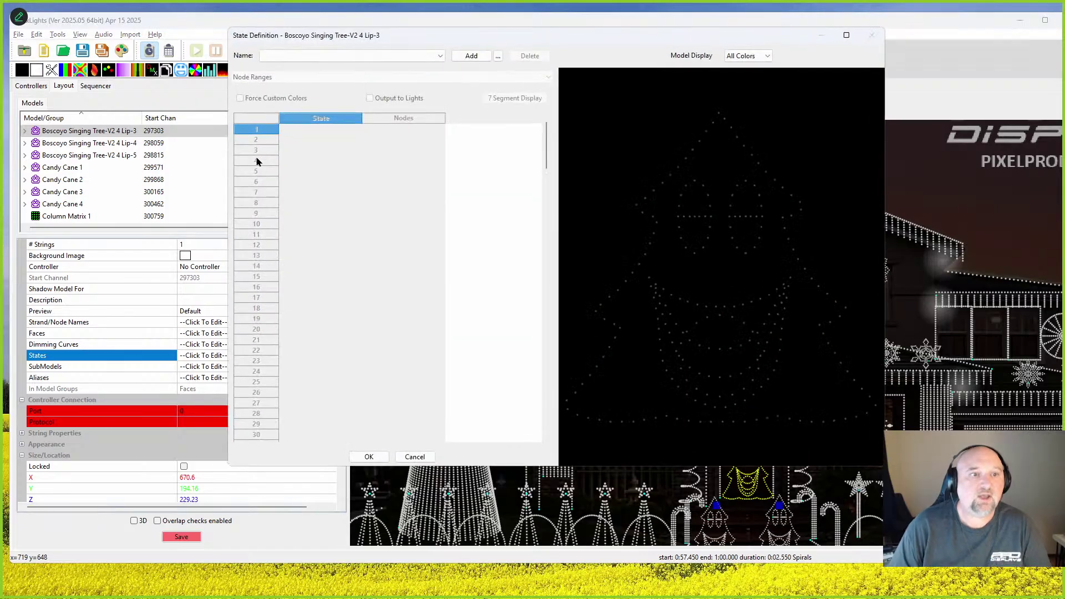
pyautogui.click(472, 58)
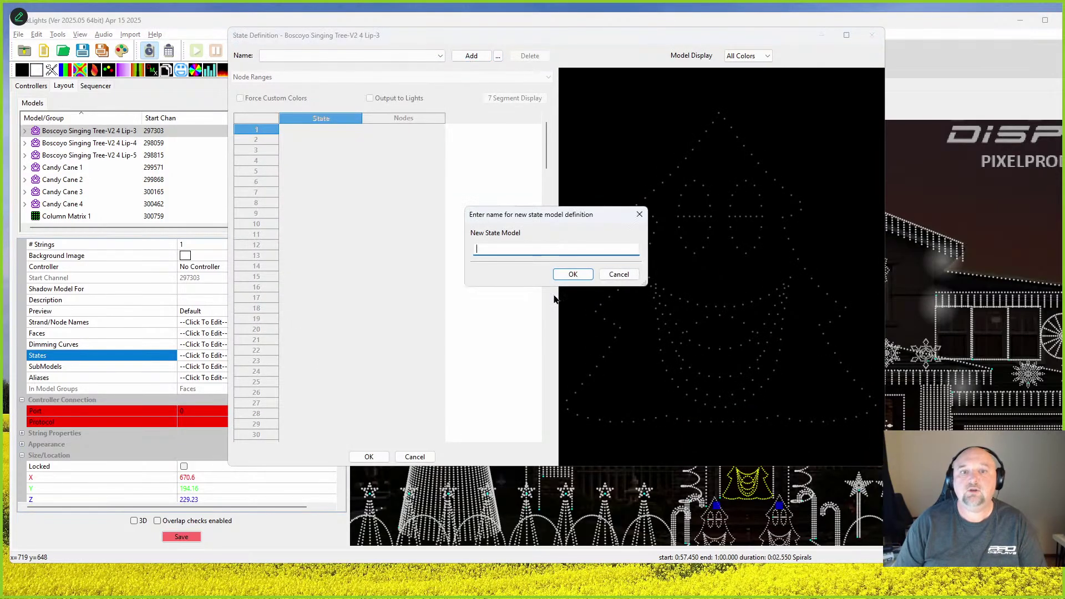
pyautogui.write('tREE')
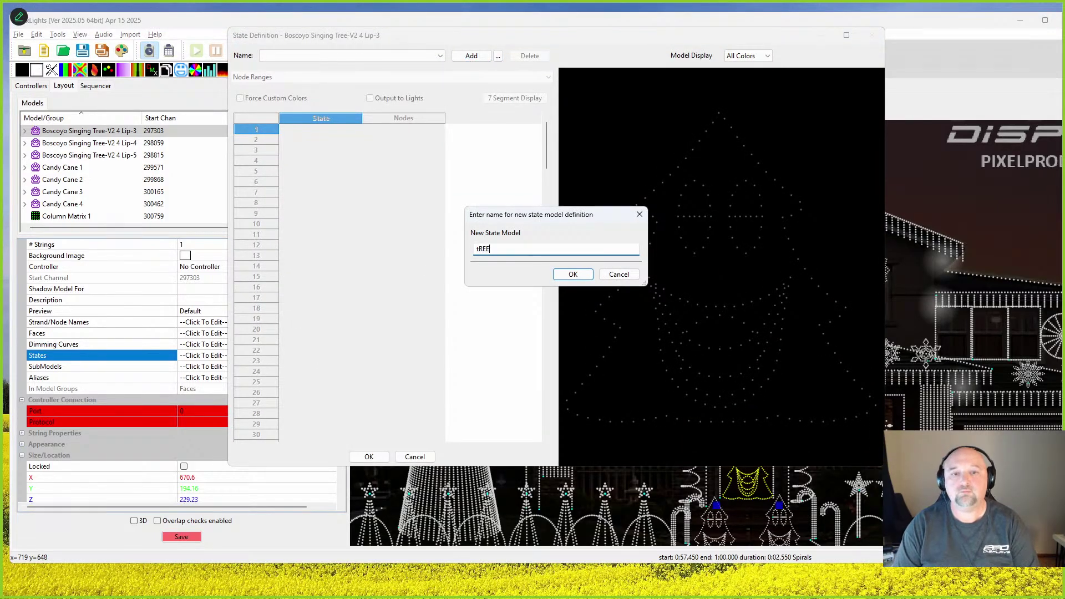
pyautogui.press('BackSpace')
pyautogui.press('BackSpace')
pyautogui.press('BackSpace')
pyautogui.write('TREE')
pyautogui.press('Return')
# Step: Enter "state" as the name of the first state in the TREE definition
pyautogui.click(293, 133)
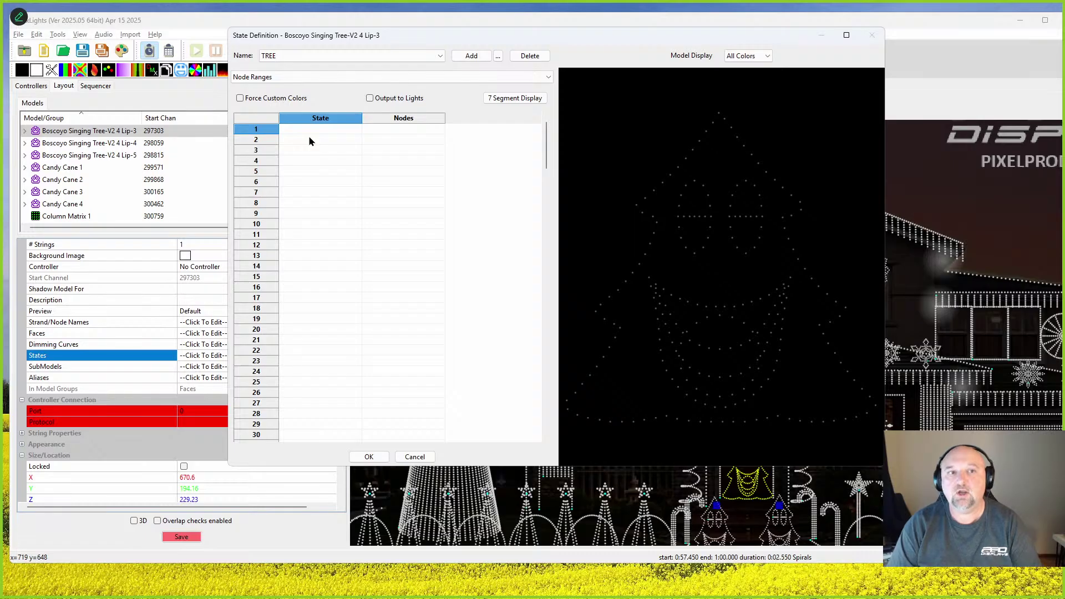
pyautogui.write('sing')
pyautogui.press('BackSpace')
pyautogui.press('BackSpace')
pyautogui.press('BackSpace')
pyautogui.press('BackSpace')
pyautogui.write('sa')
pyautogui.press('BackSpace')
pyautogui.press('BackSpace')
pyautogui.press('BackSpace')
pyautogui.write('tate')
pyautogui.press('Tab')
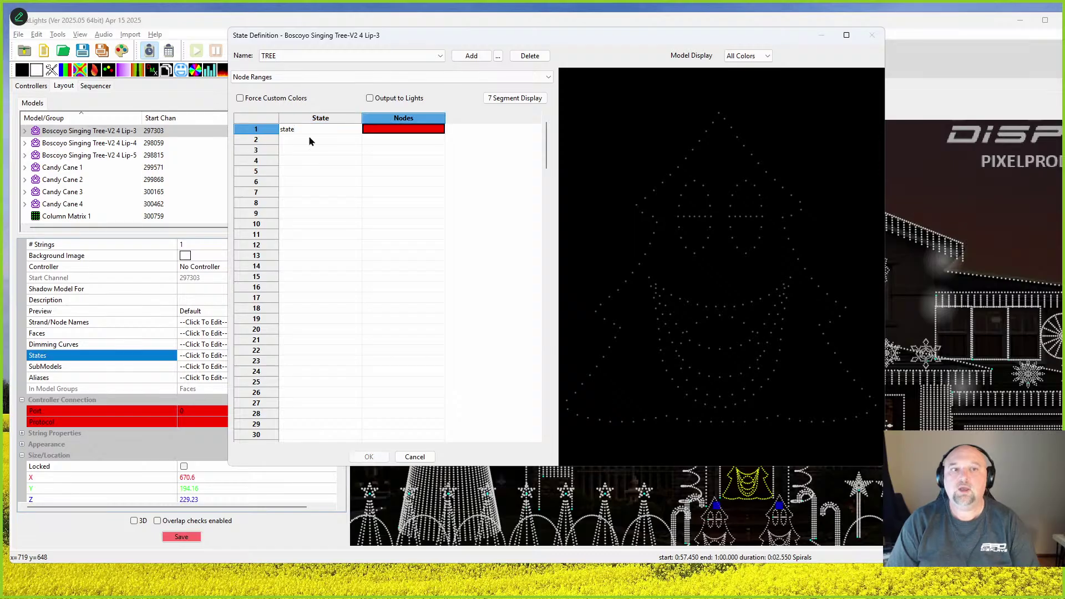
# Step: Name the first state "static" and assign it the tree's left-eye nodes, 1-21
pyautogui.click(319, 129)
pyautogui.write('static')
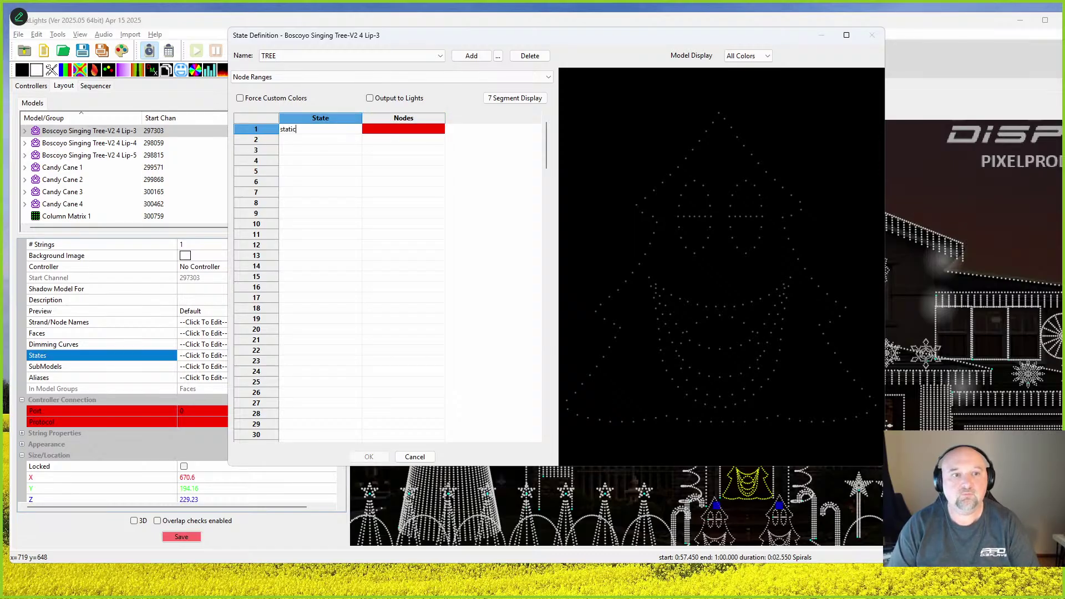
pyautogui.press('Tab')
pyautogui.click(320, 149)
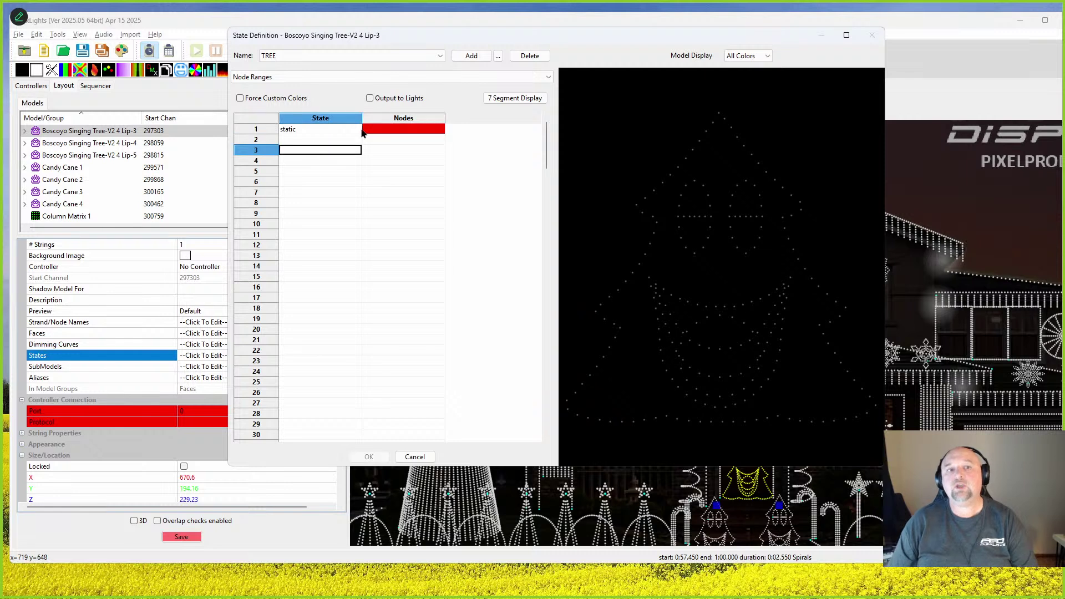
pyautogui.moveTo(670, 184); pyautogui.dragTo(715, 256)
pyautogui.click(313, 134)
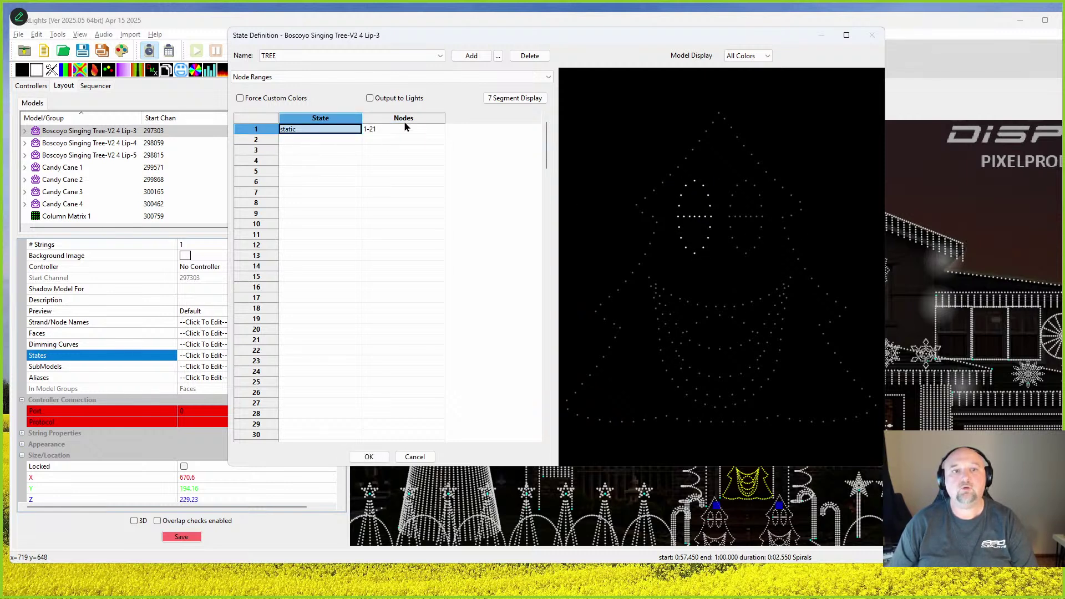
# Step: Add a second state named "STATIC" in row 2 of the TREE definition
pyautogui.click(297, 141)
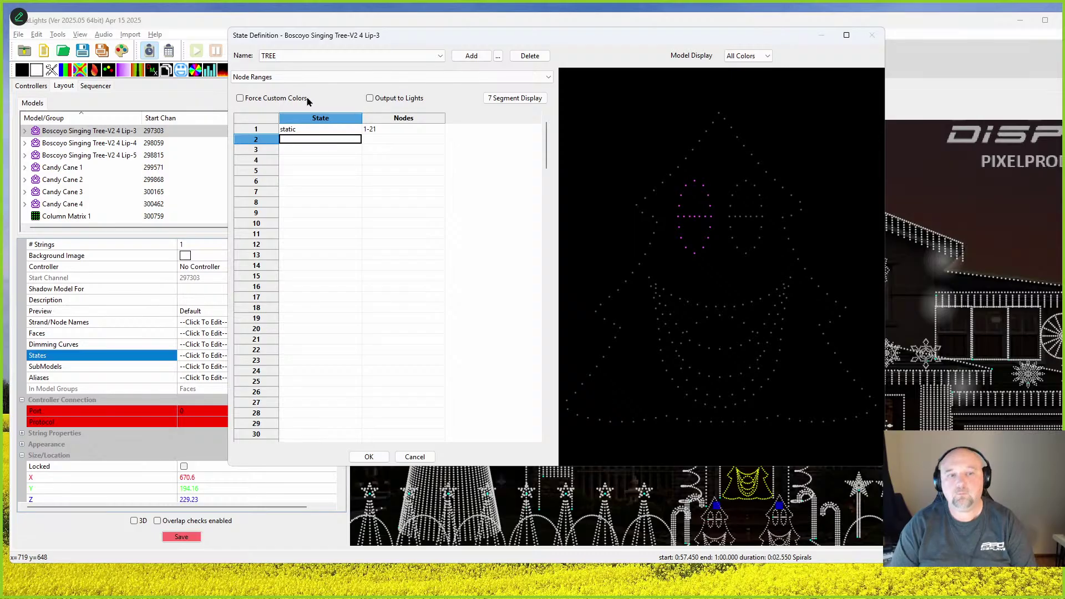
pyautogui.write('S')
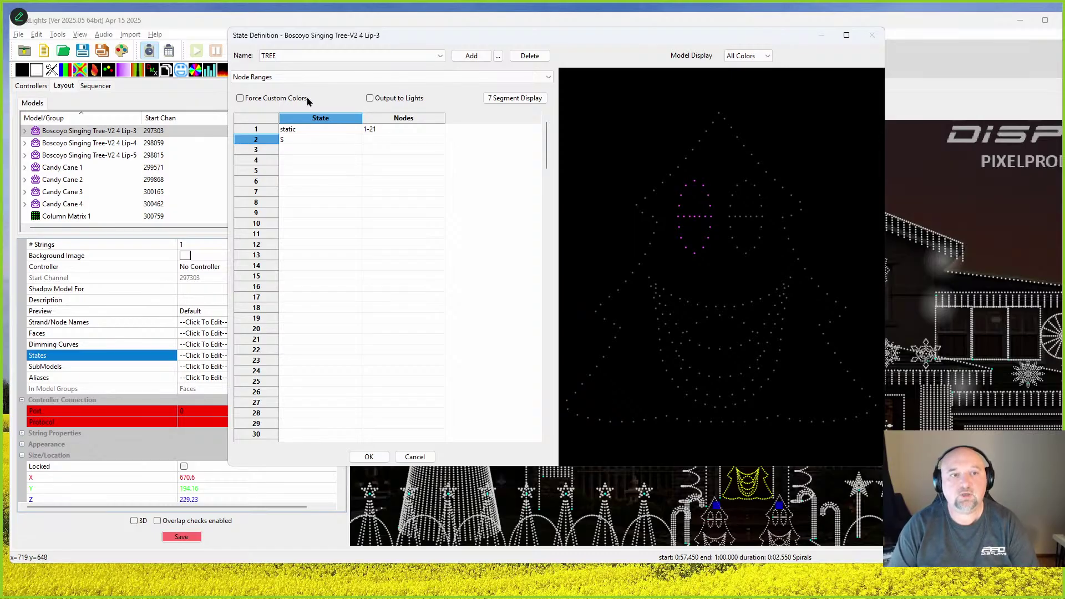
pyautogui.write('TATIC')
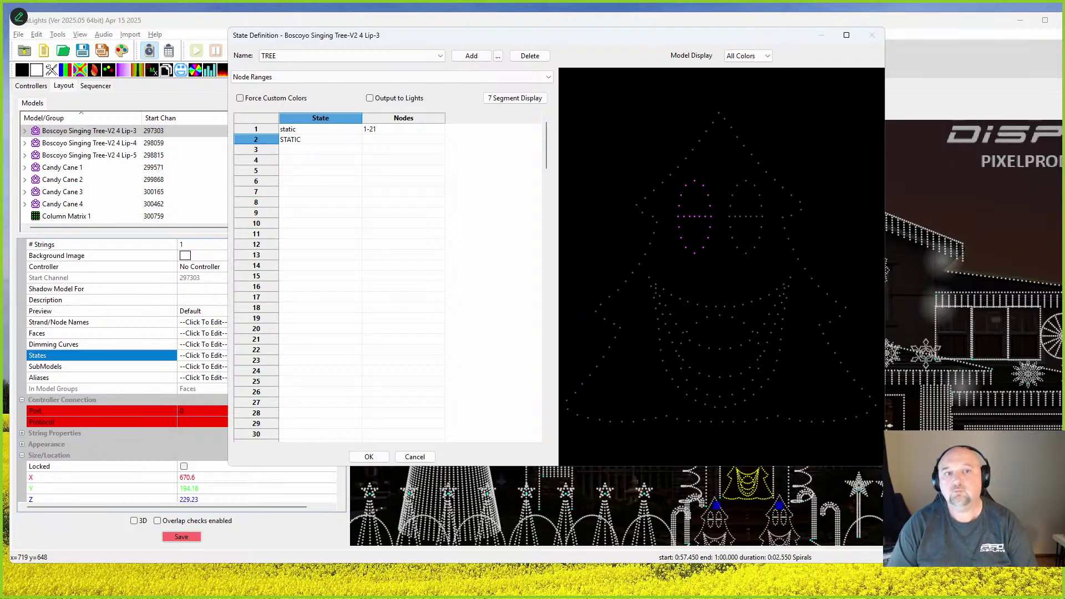
pyautogui.press('Tab')
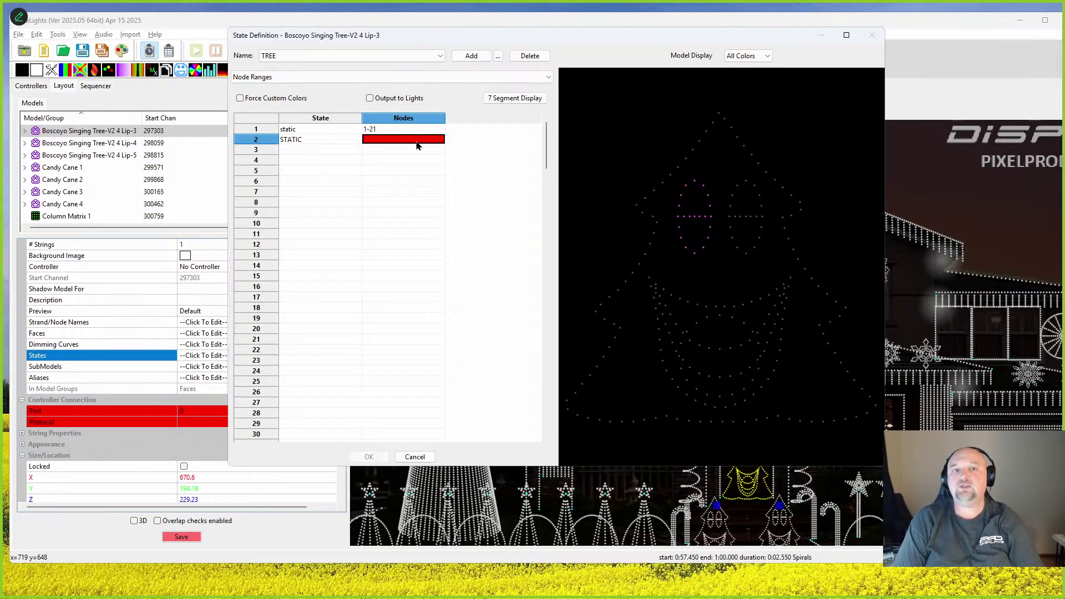
# Step: Assign the tree's right-eye nodes and the stray node above them, 22-42,245, to the STATIC state
pyautogui.doubleClick(317, 143)
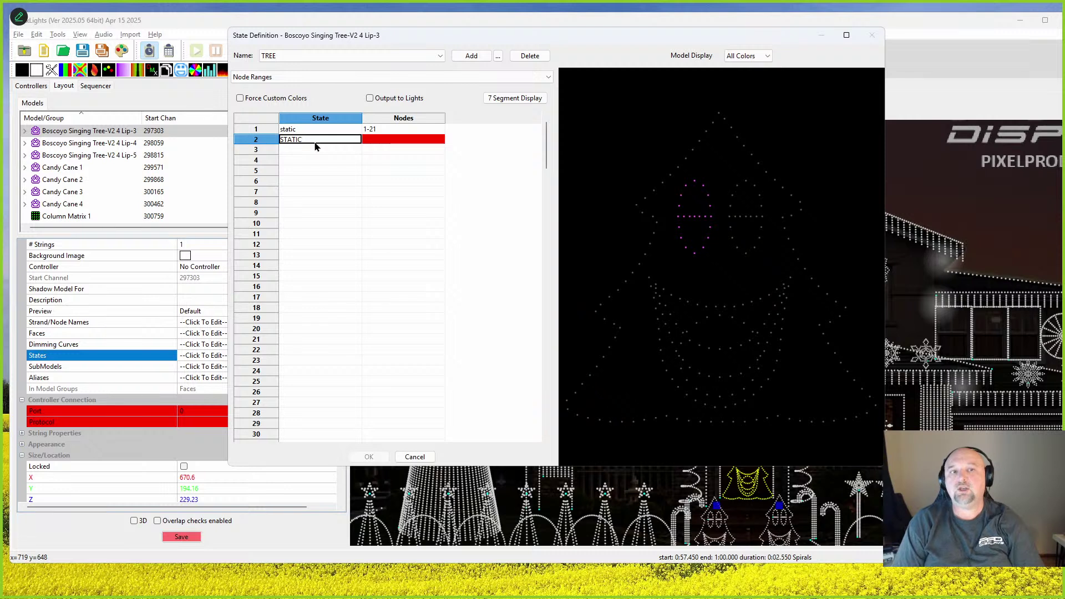
pyautogui.click(372, 138)
pyautogui.moveTo(718, 159); pyautogui.dragTo(768, 257)
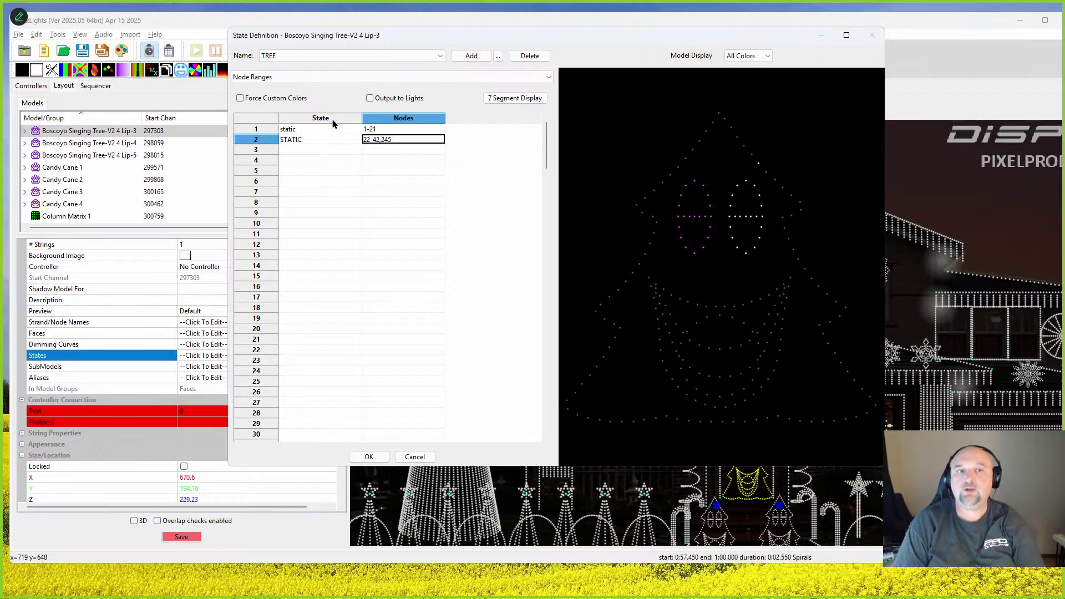
# Step: Add a third state named "1" with the treetop nodes 233-245 and accept the TREE state definition
pyautogui.click(380, 152)
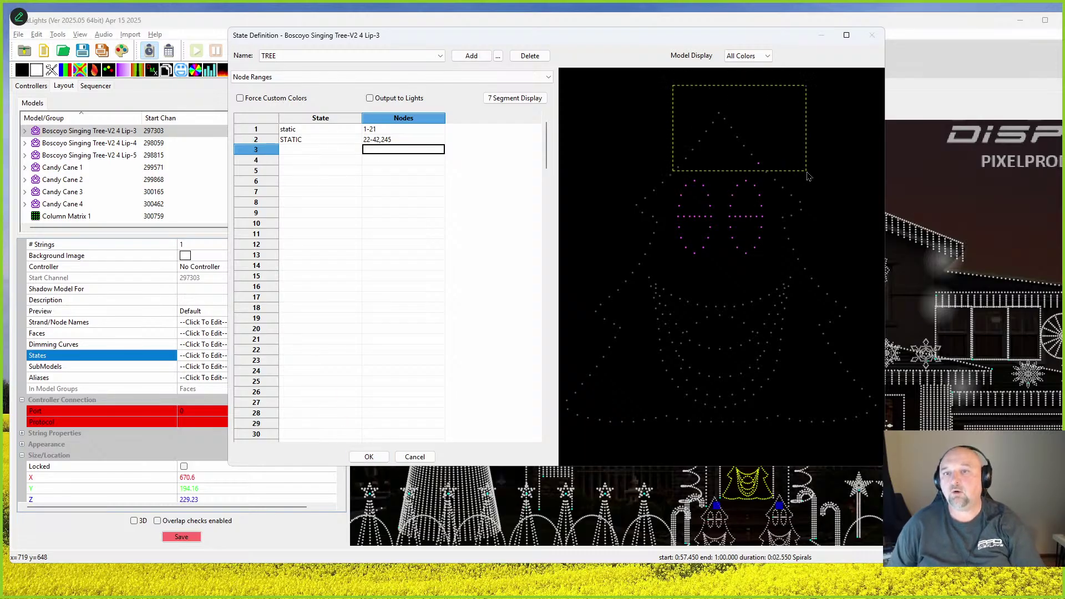
pyautogui.write('233-245')
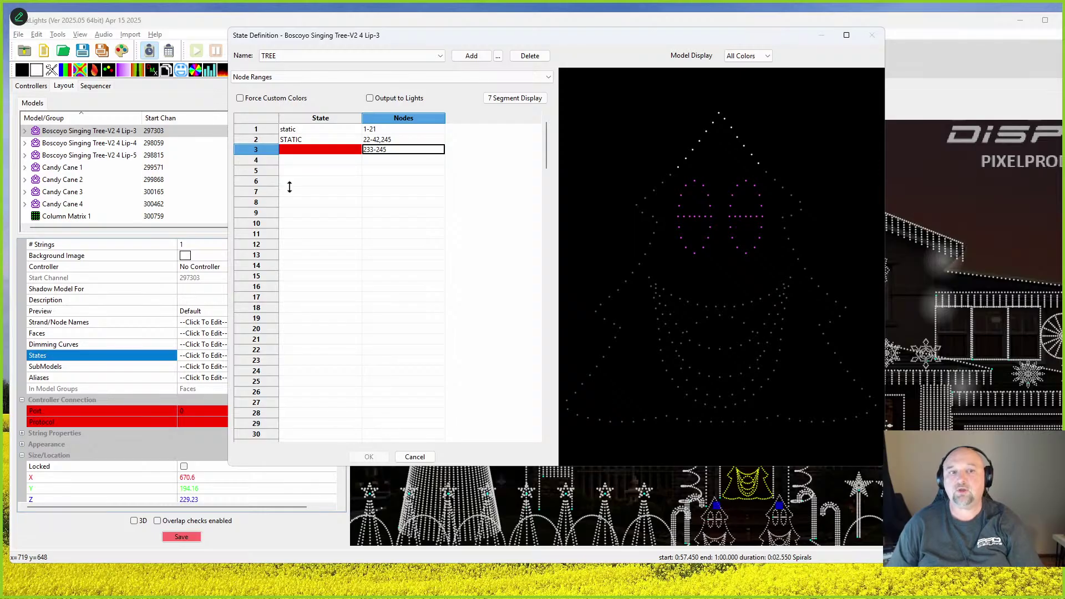
pyautogui.click(310, 153)
pyautogui.write('1')
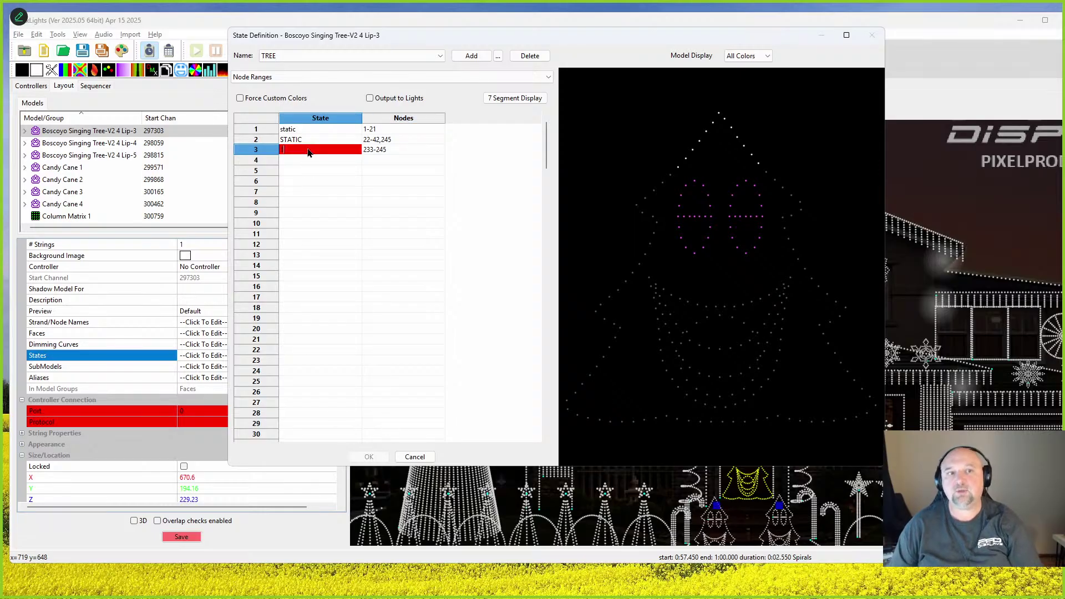
pyautogui.click(303, 172)
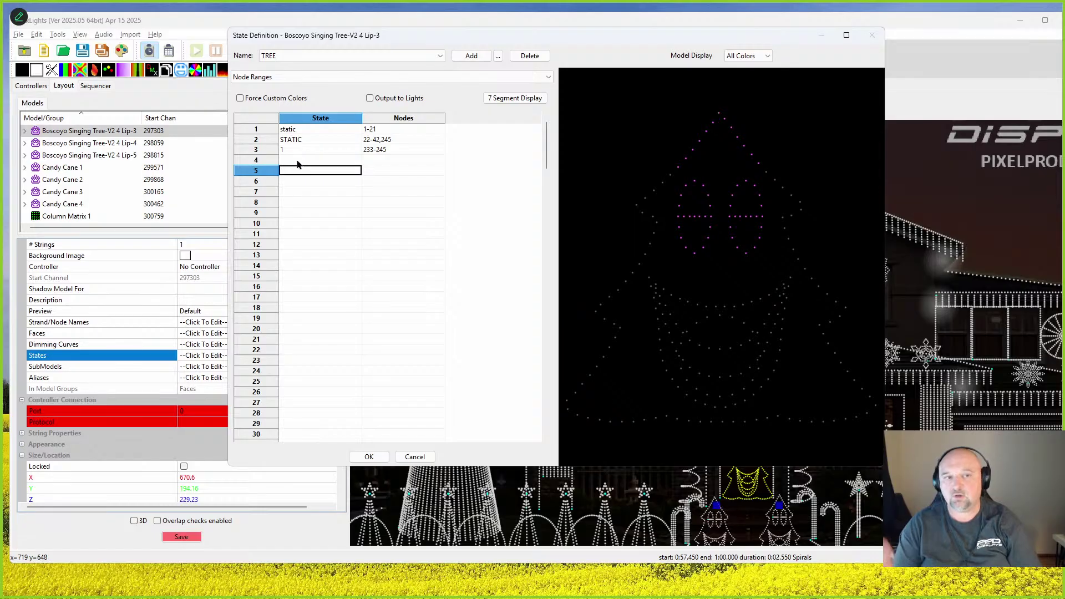
pyautogui.doubleClick(292, 150)
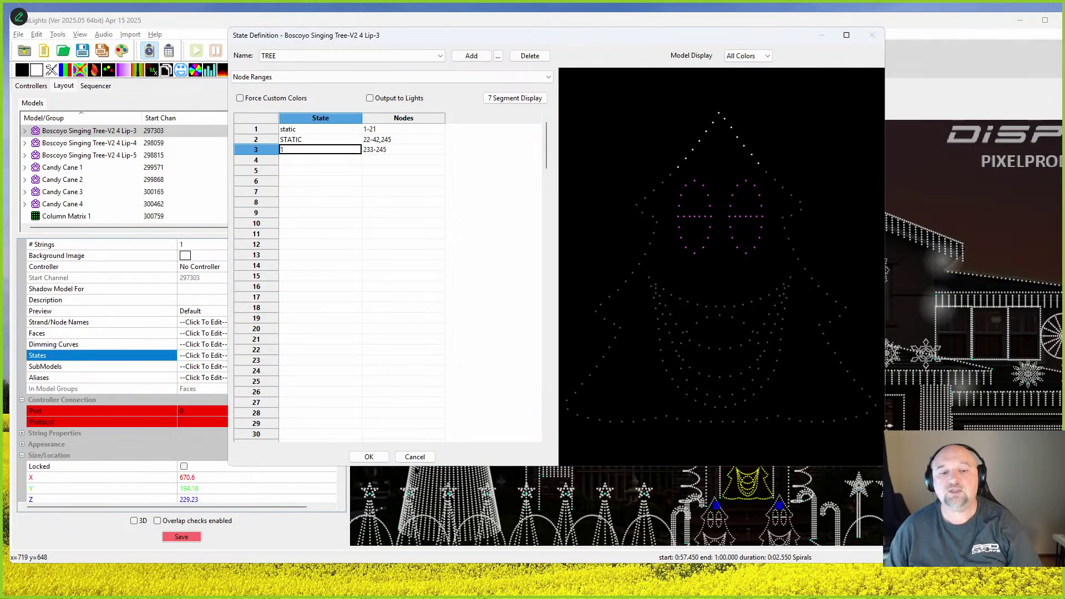
pyautogui.click(369, 456)
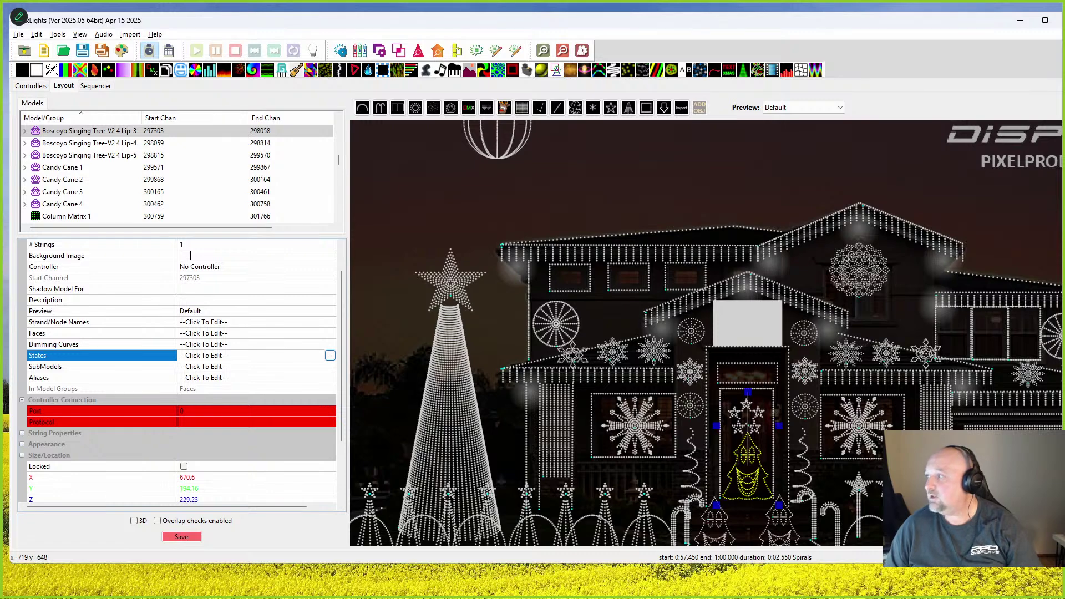
# Step: Switch to README.txt to review the mixed-case state names entry and the remaining 2025.04 notes, and return to the xLights layout
pyautogui.hotkey('alt', 'Tab')
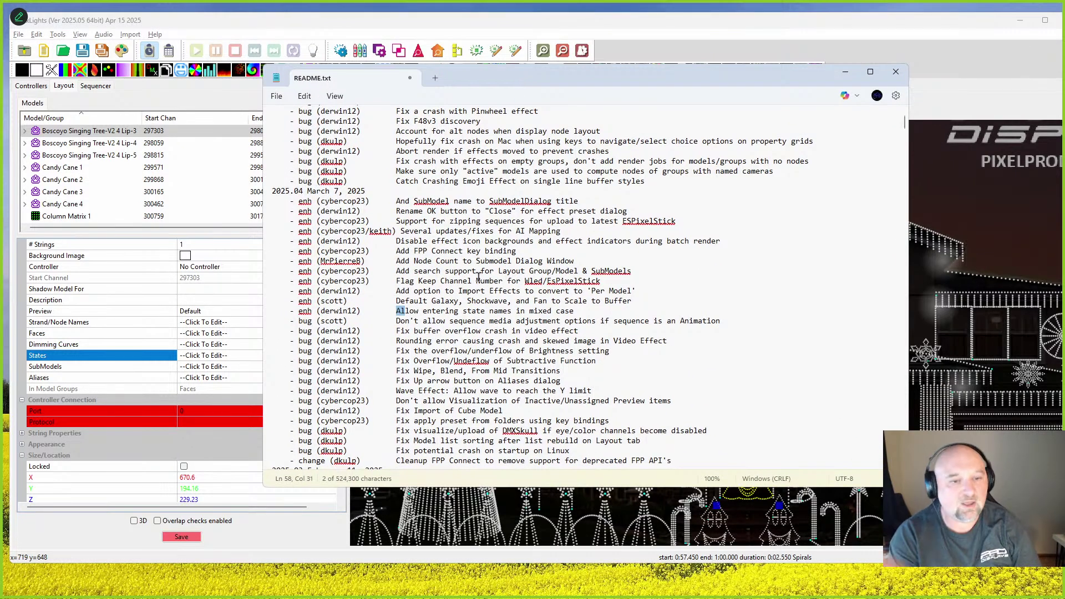
pyautogui.click(396, 315)
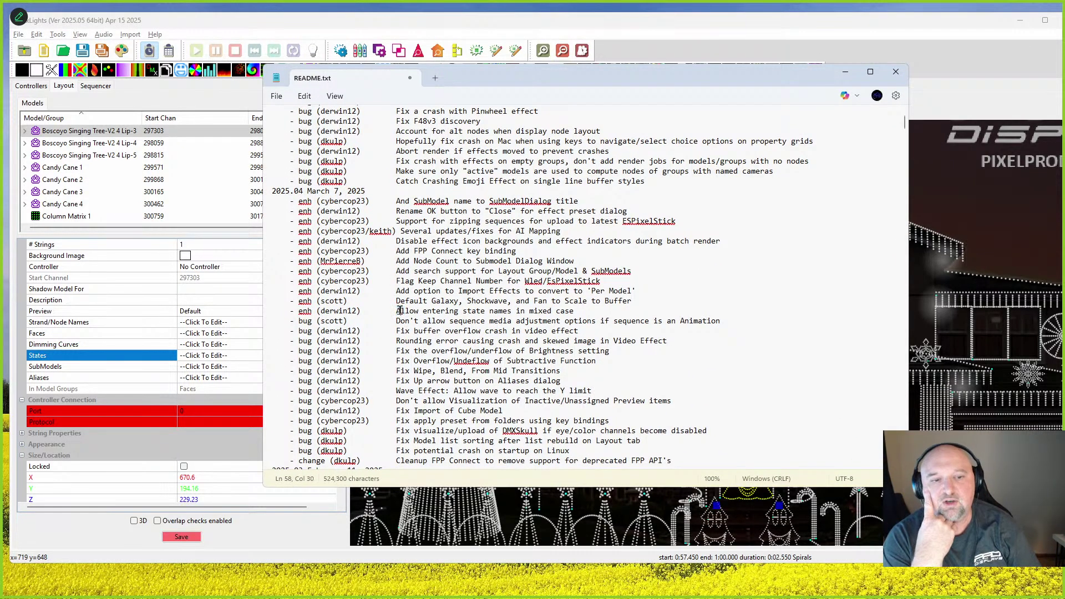
pyautogui.moveTo(397, 311); pyautogui.dragTo(543, 310)
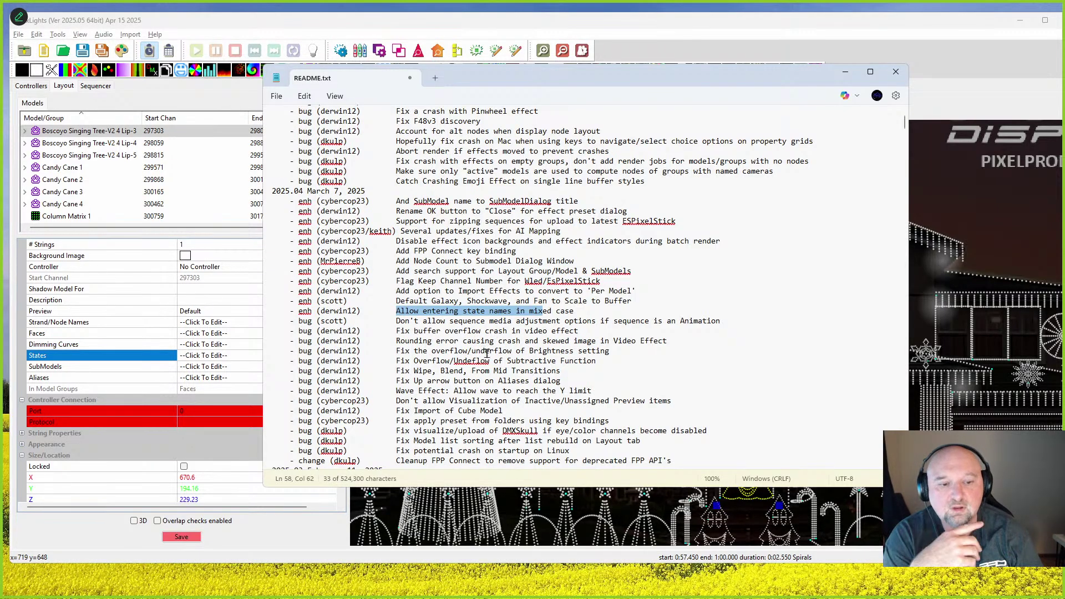
pyautogui.scroll(-6, 487, 353)
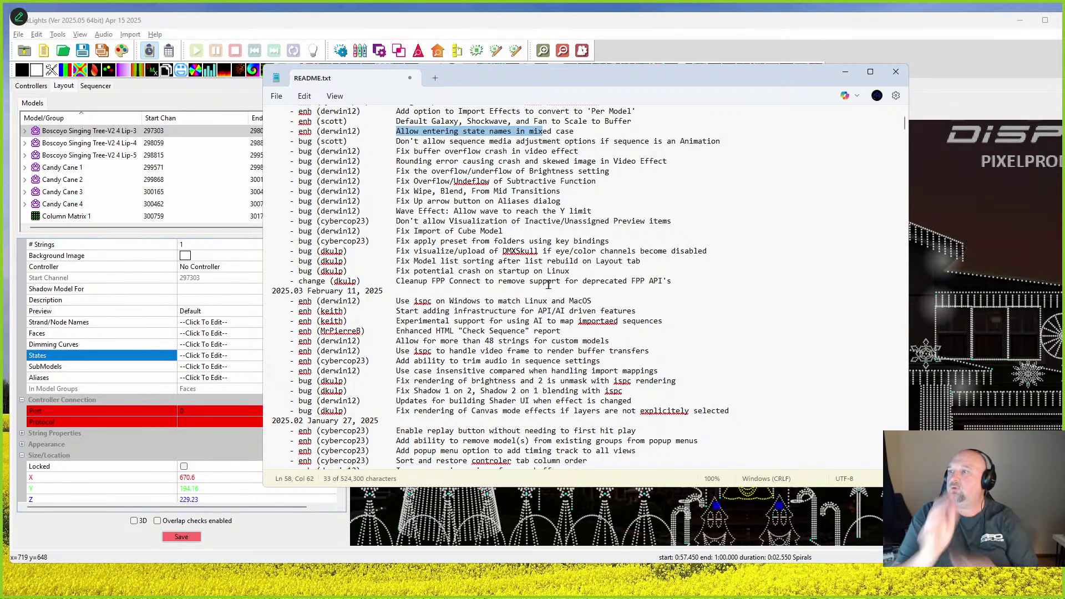
pyautogui.moveTo(567, 81); pyautogui.dragTo(617, 81)
pyautogui.hotkey('alt', 'Tab')
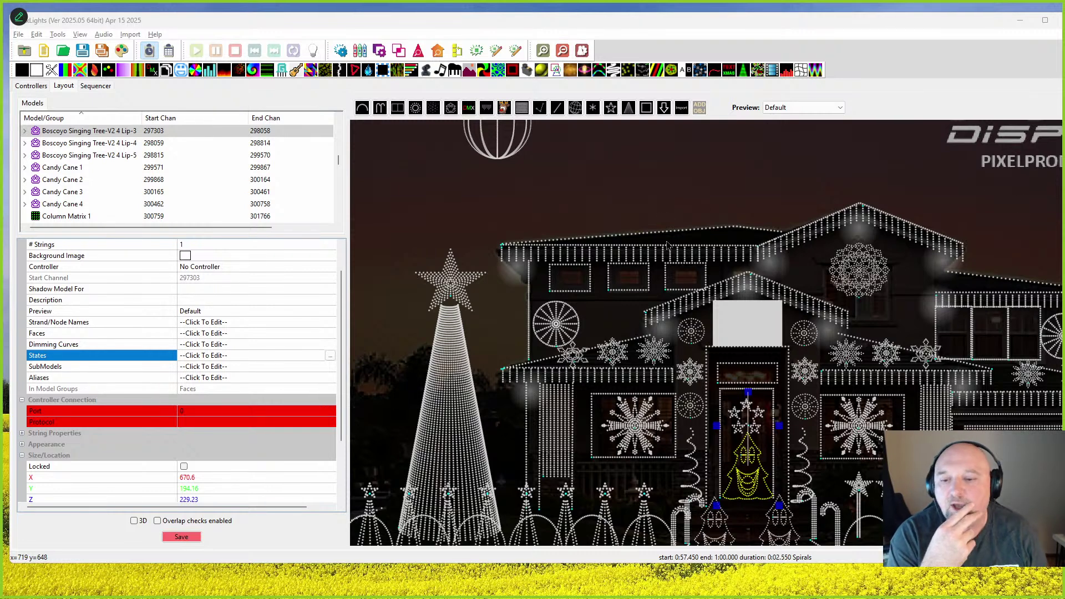
pyautogui.scroll(-3, 668, 270)
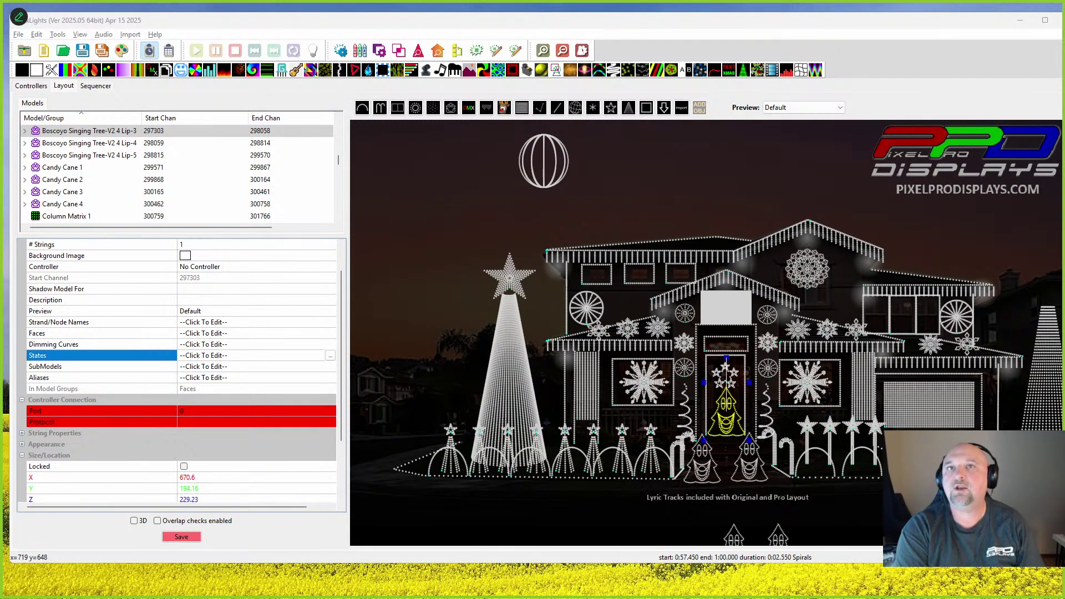